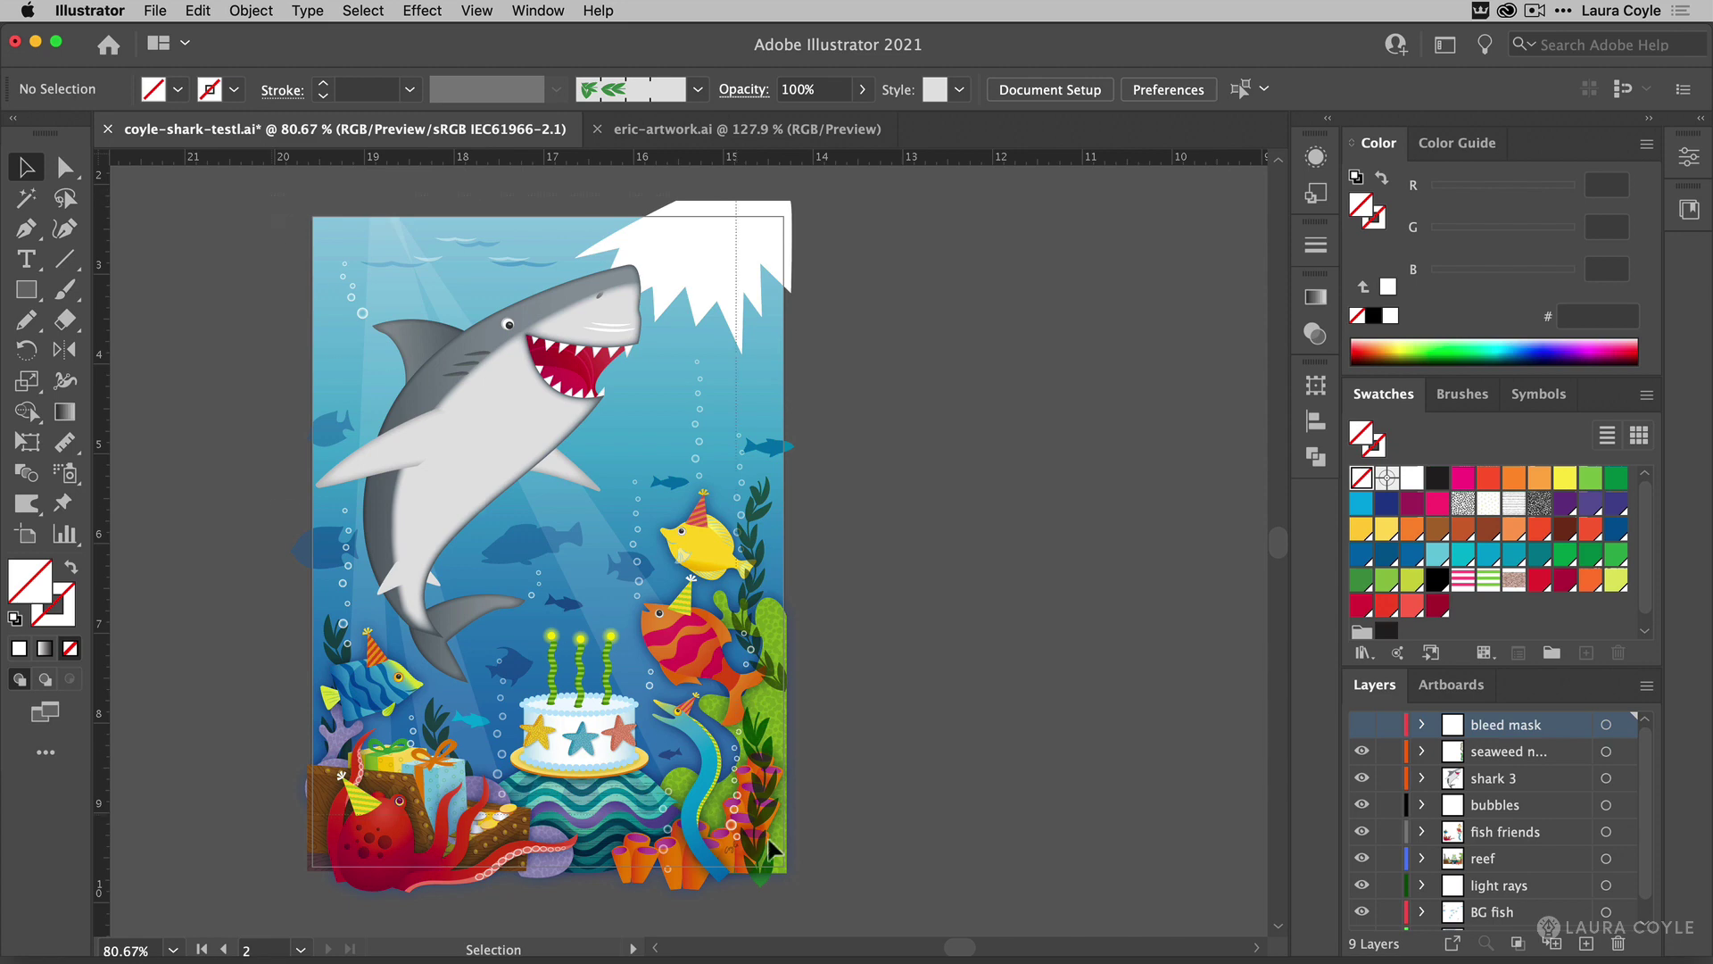
# Select all the shark party artwork and place a duplicate overlapping the original, offset to its right.
pyautogui.scroll(-3, 839, 857)
pyautogui.press('super+a')
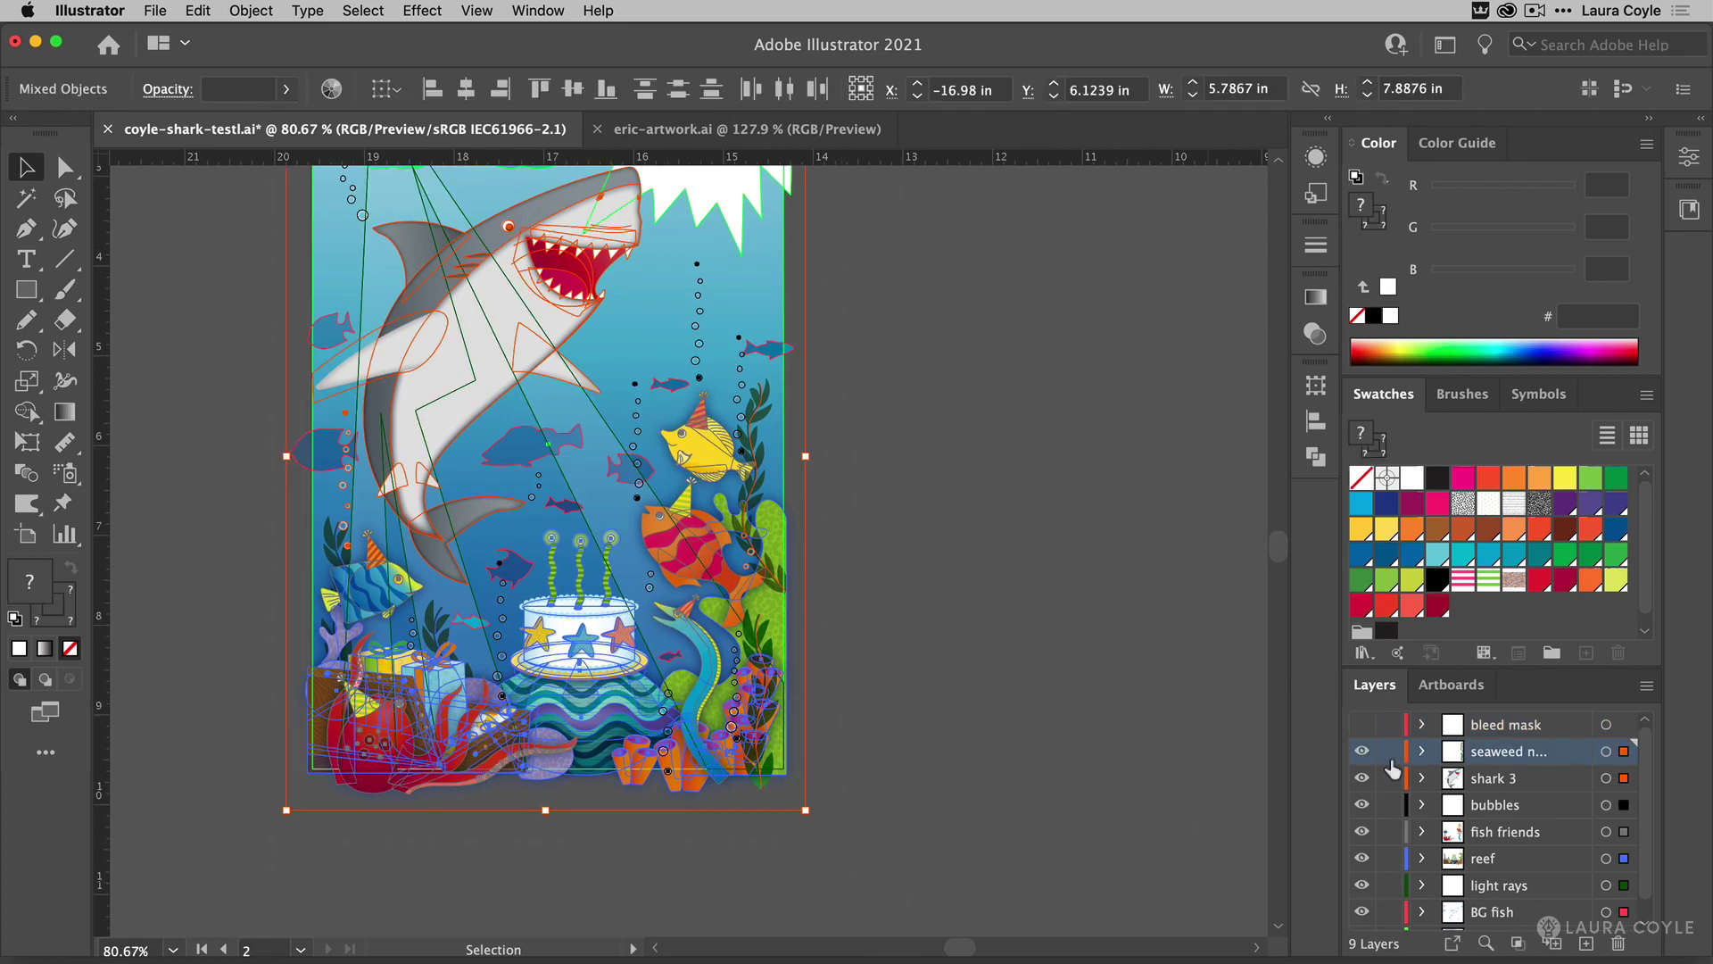
pyautogui.scroll(3, 925, 409)
pyautogui.hscroll(3, 926, 409)
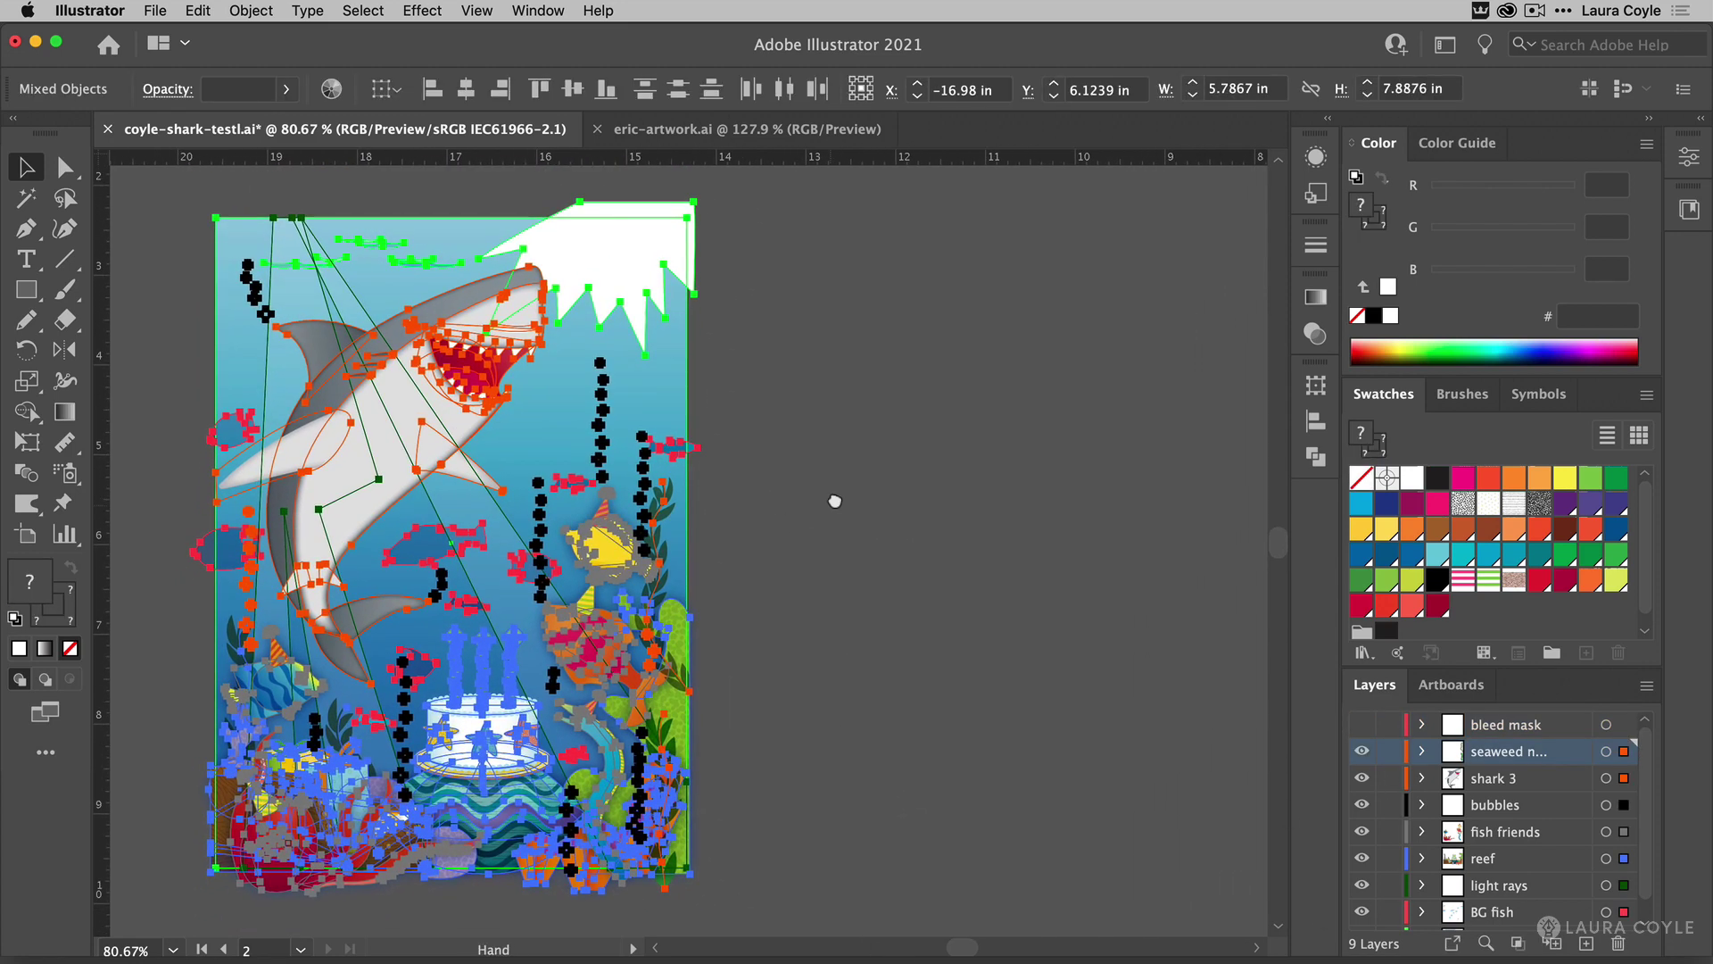
pyautogui.press('a')
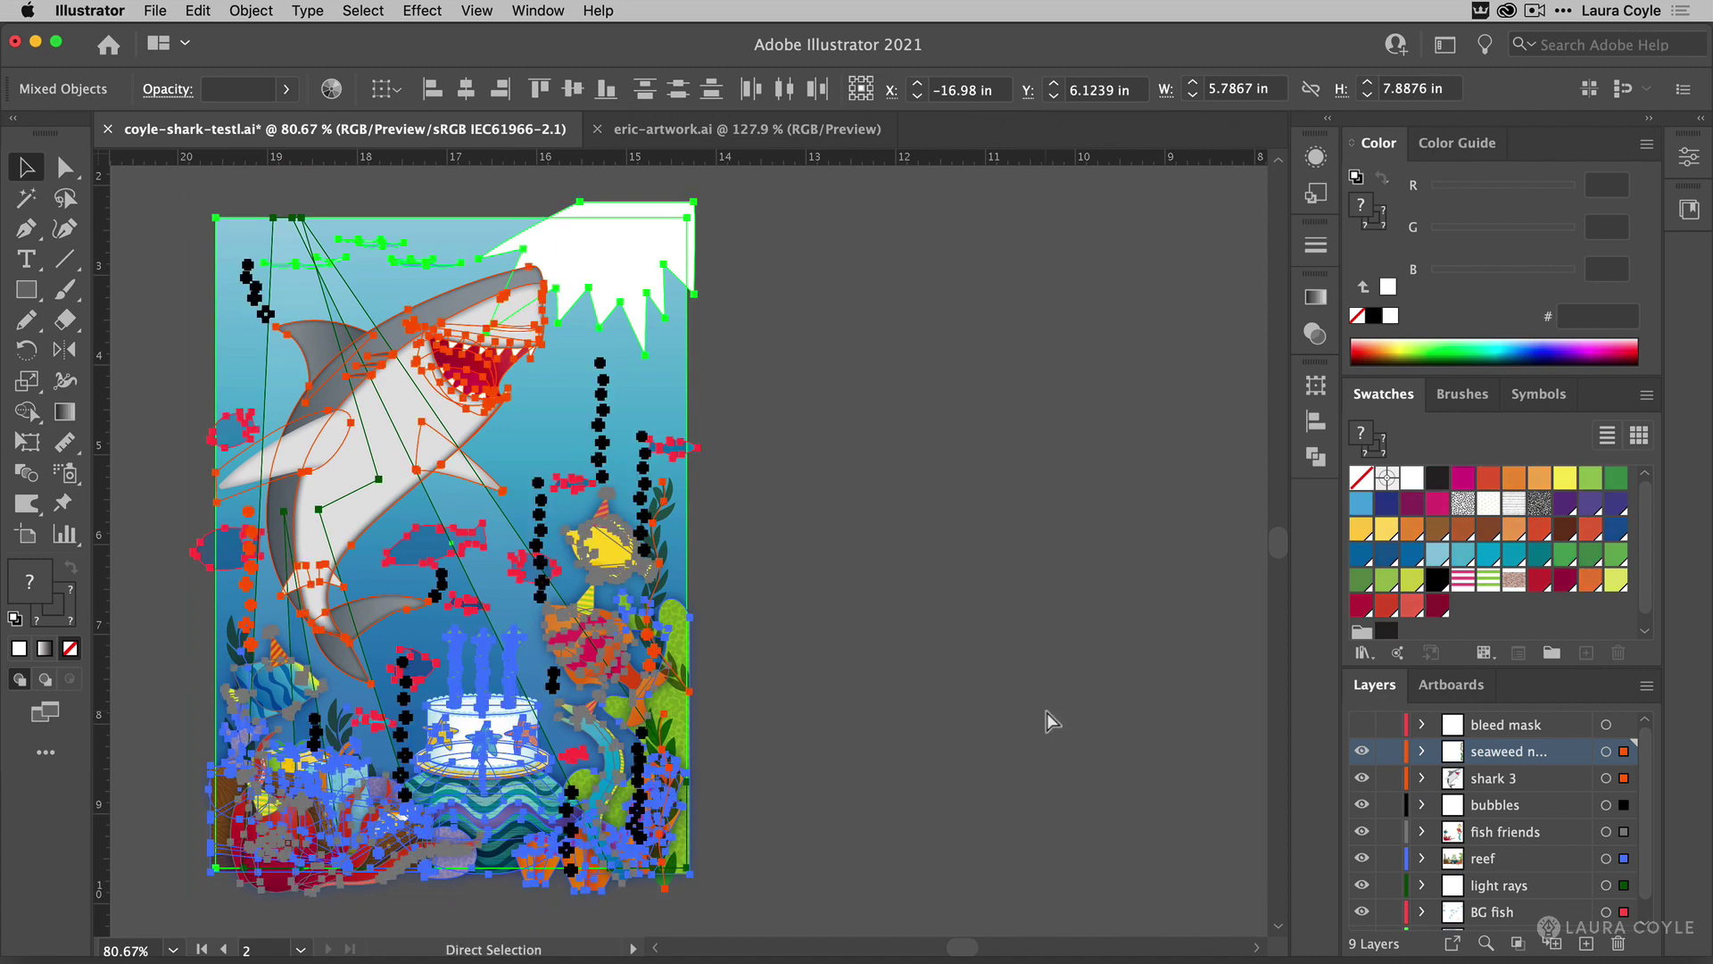
pyautogui.press('v')
pyautogui.press('super+z')
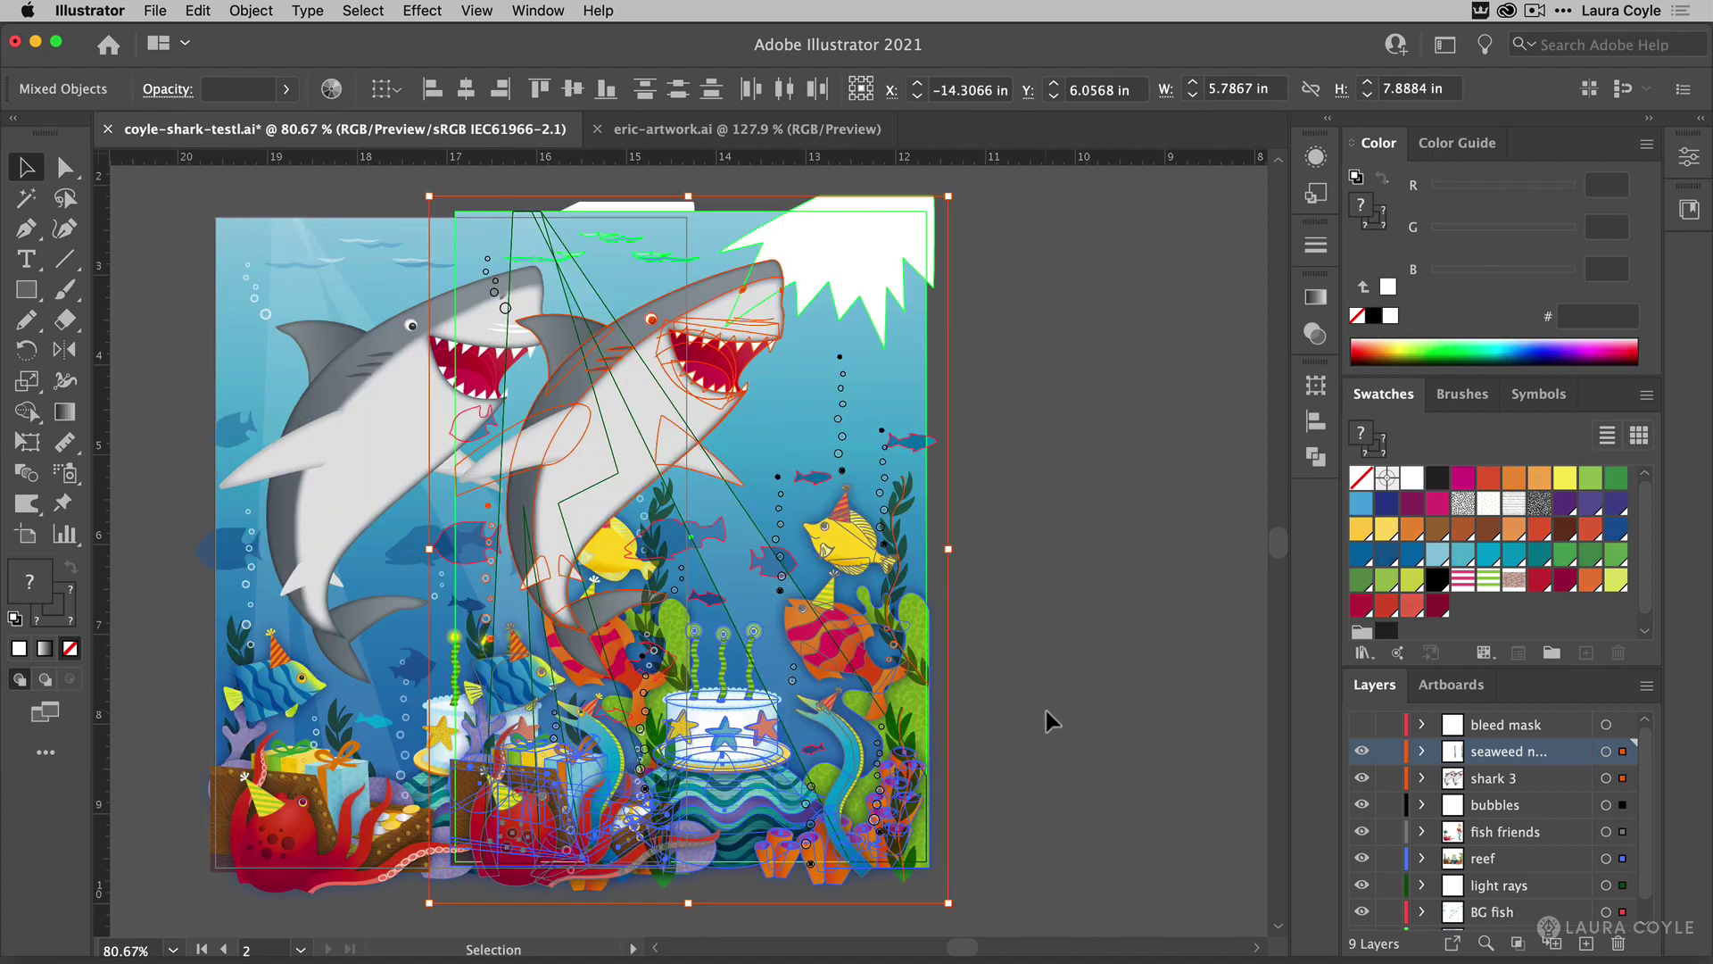
# Move the selected duplicate artwork across the canvas onto the blank white artboard.
pyautogui.click(1649, 687)
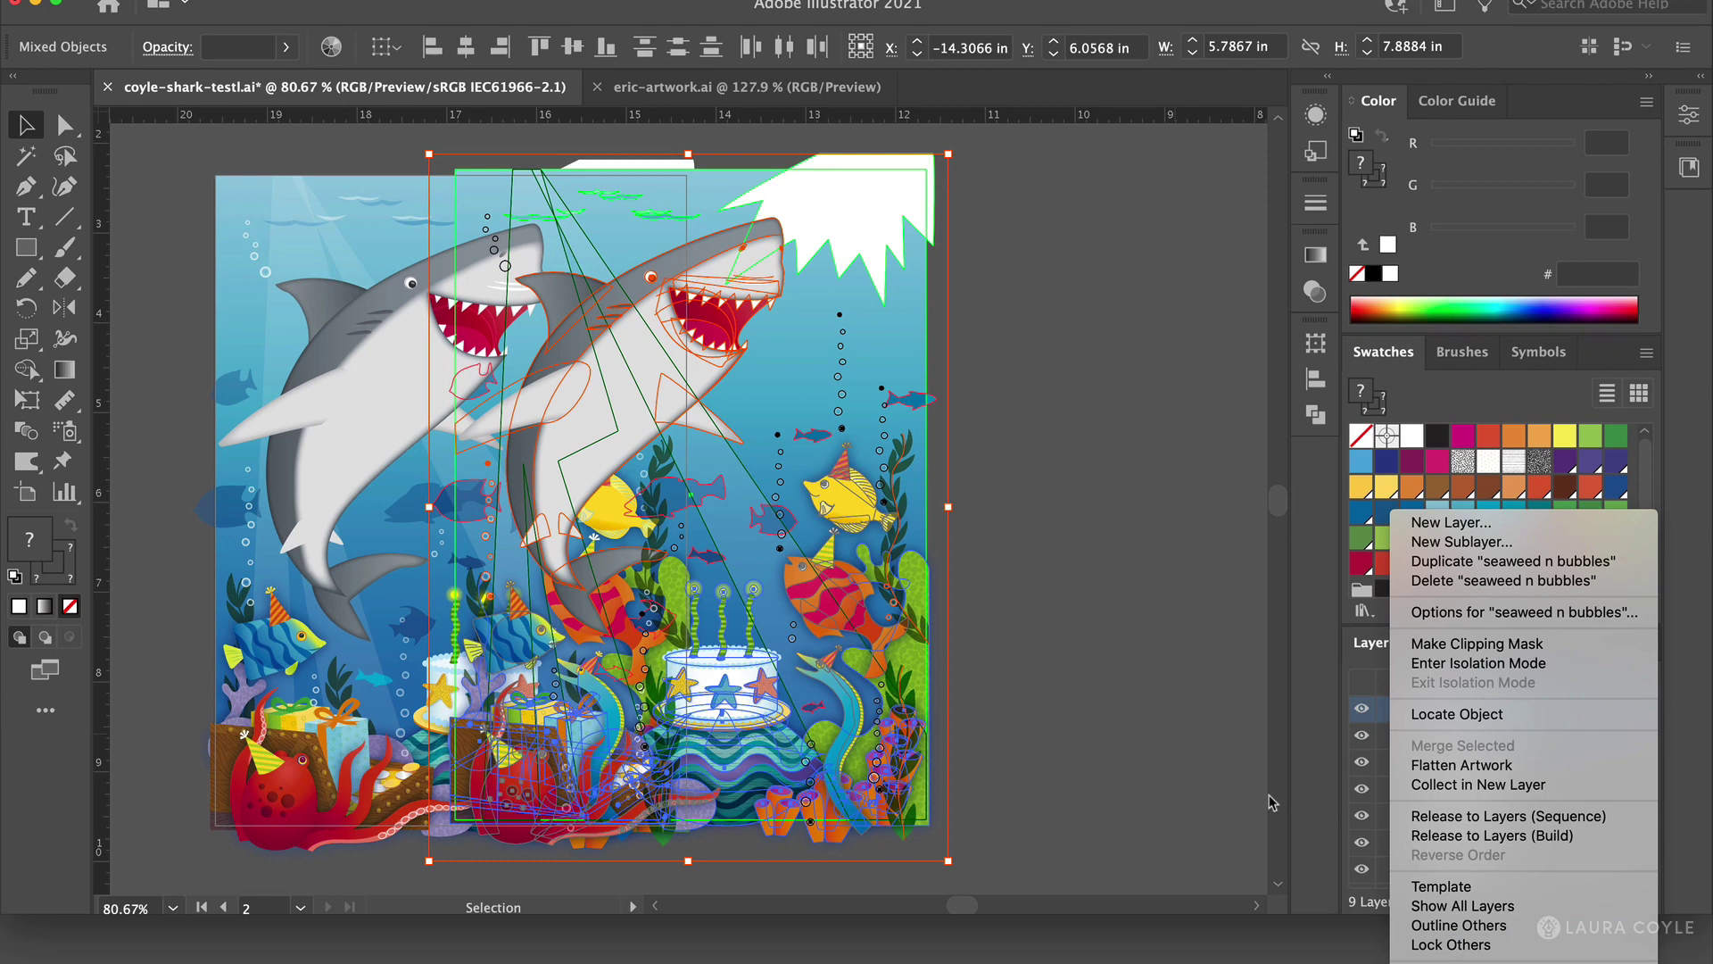
pyautogui.click(1148, 700)
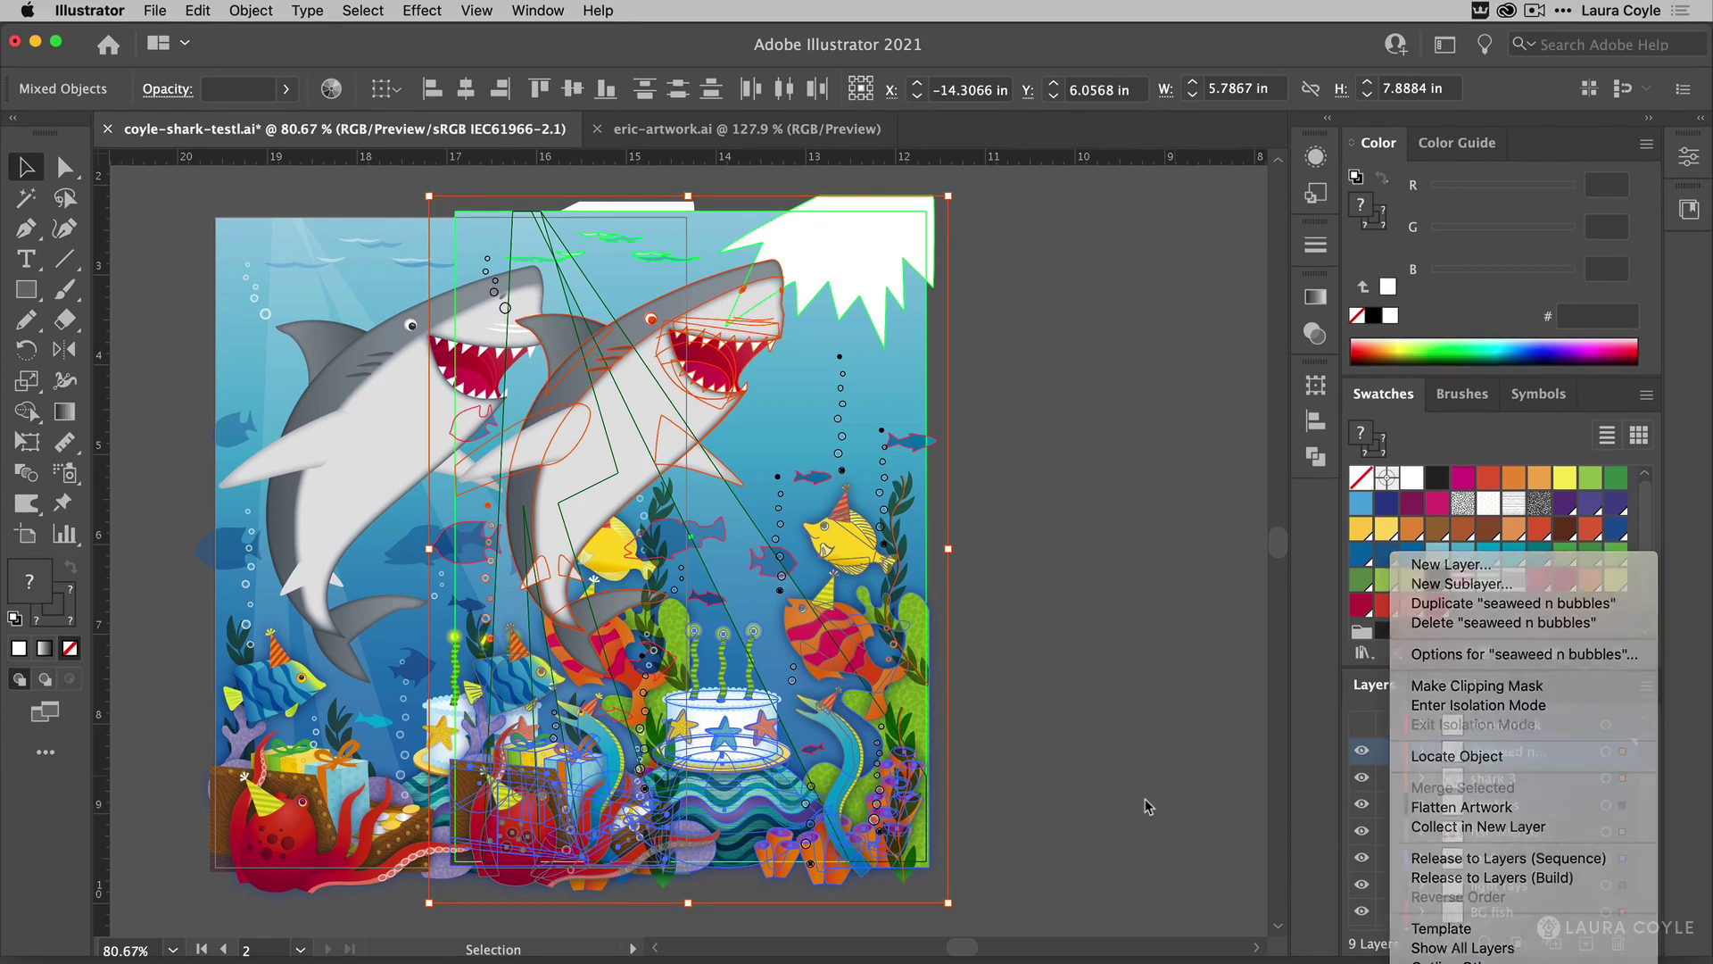
pyautogui.press('super+space')
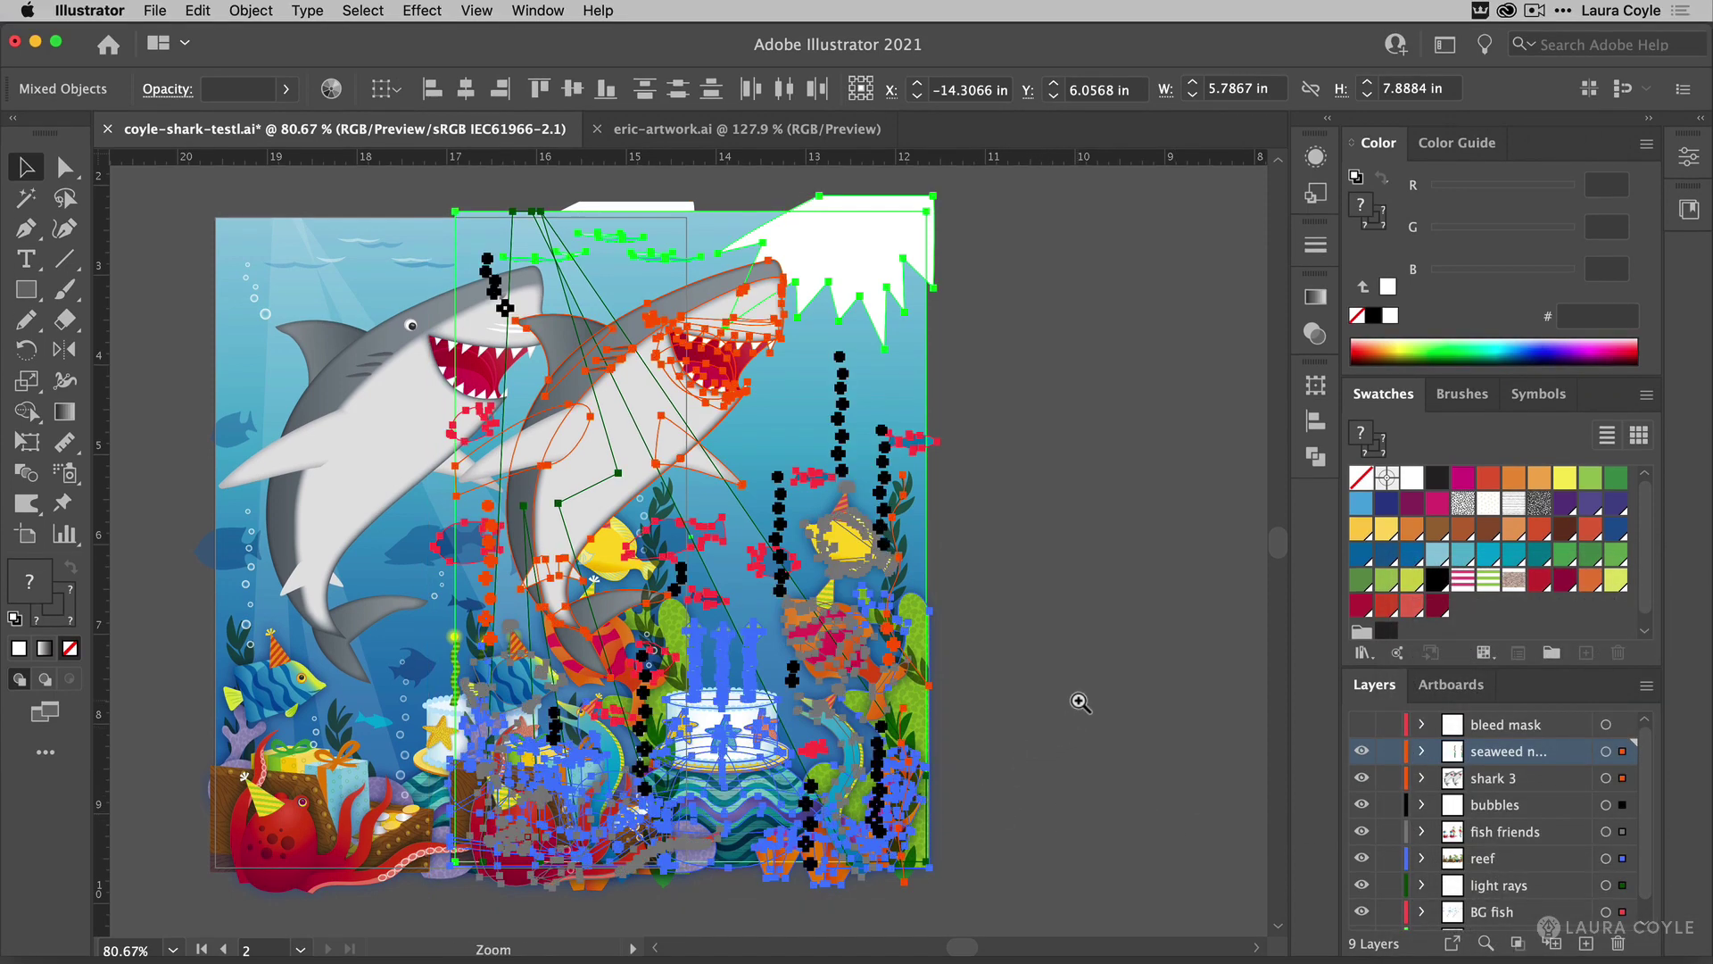
pyautogui.moveTo(1080, 702); pyautogui.dragTo(410, 696)
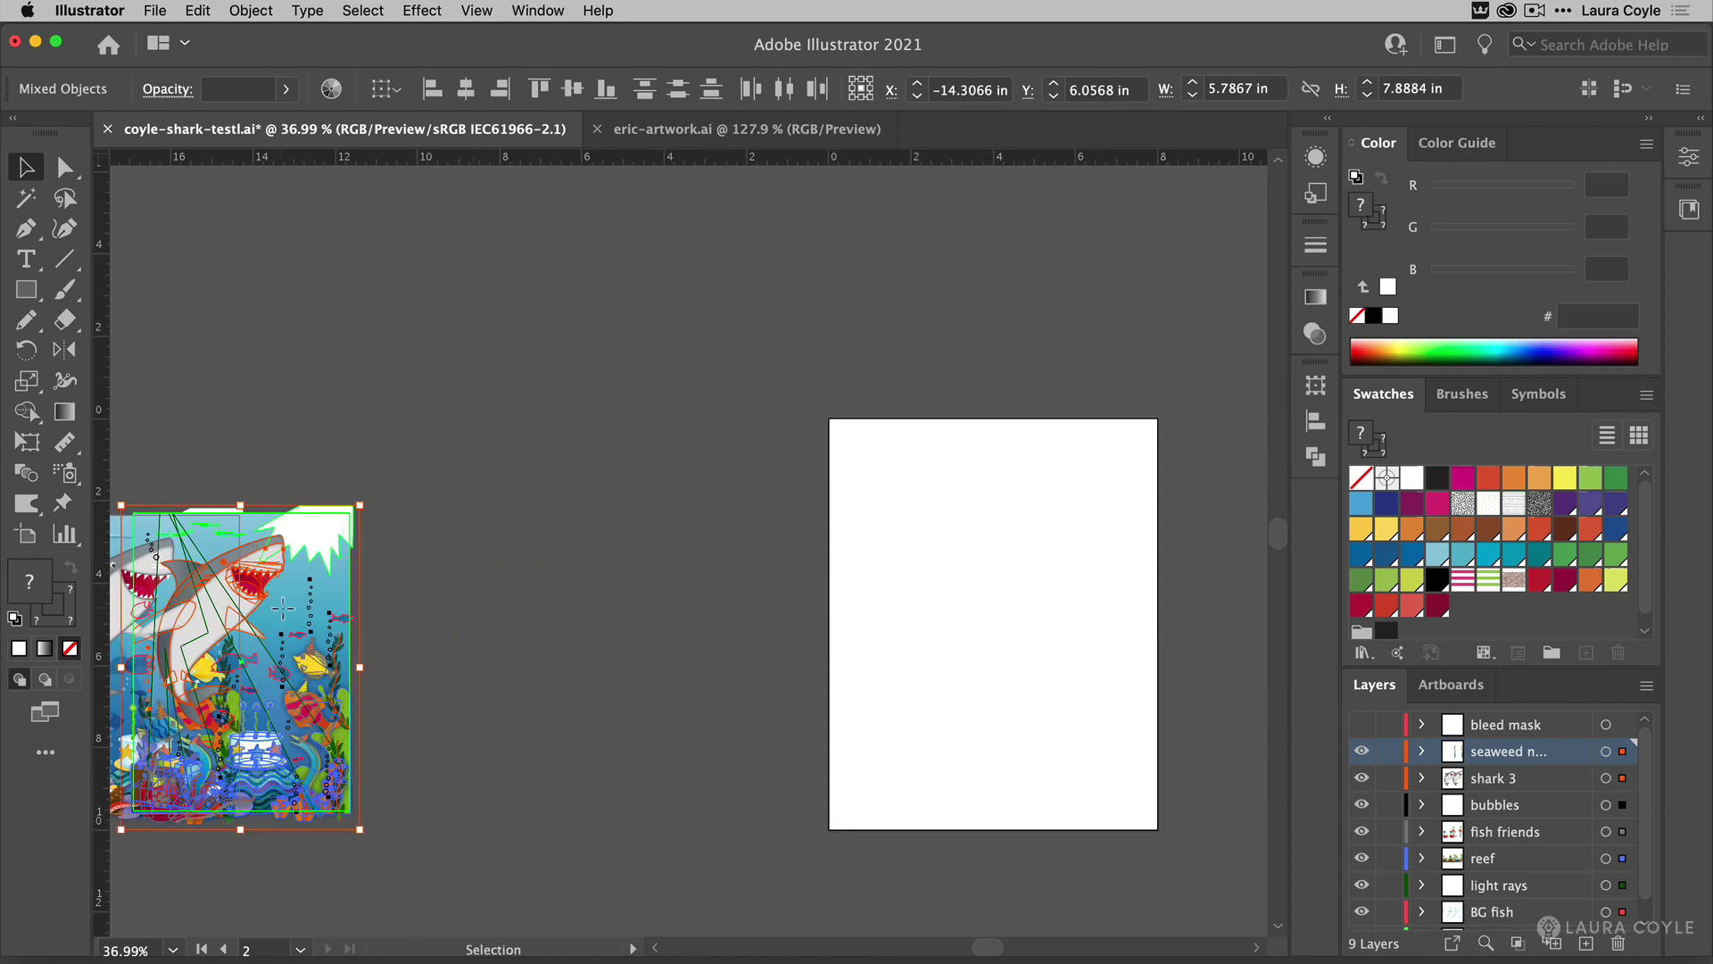
pyautogui.moveTo(283, 607); pyautogui.dragTo(1067, 599)
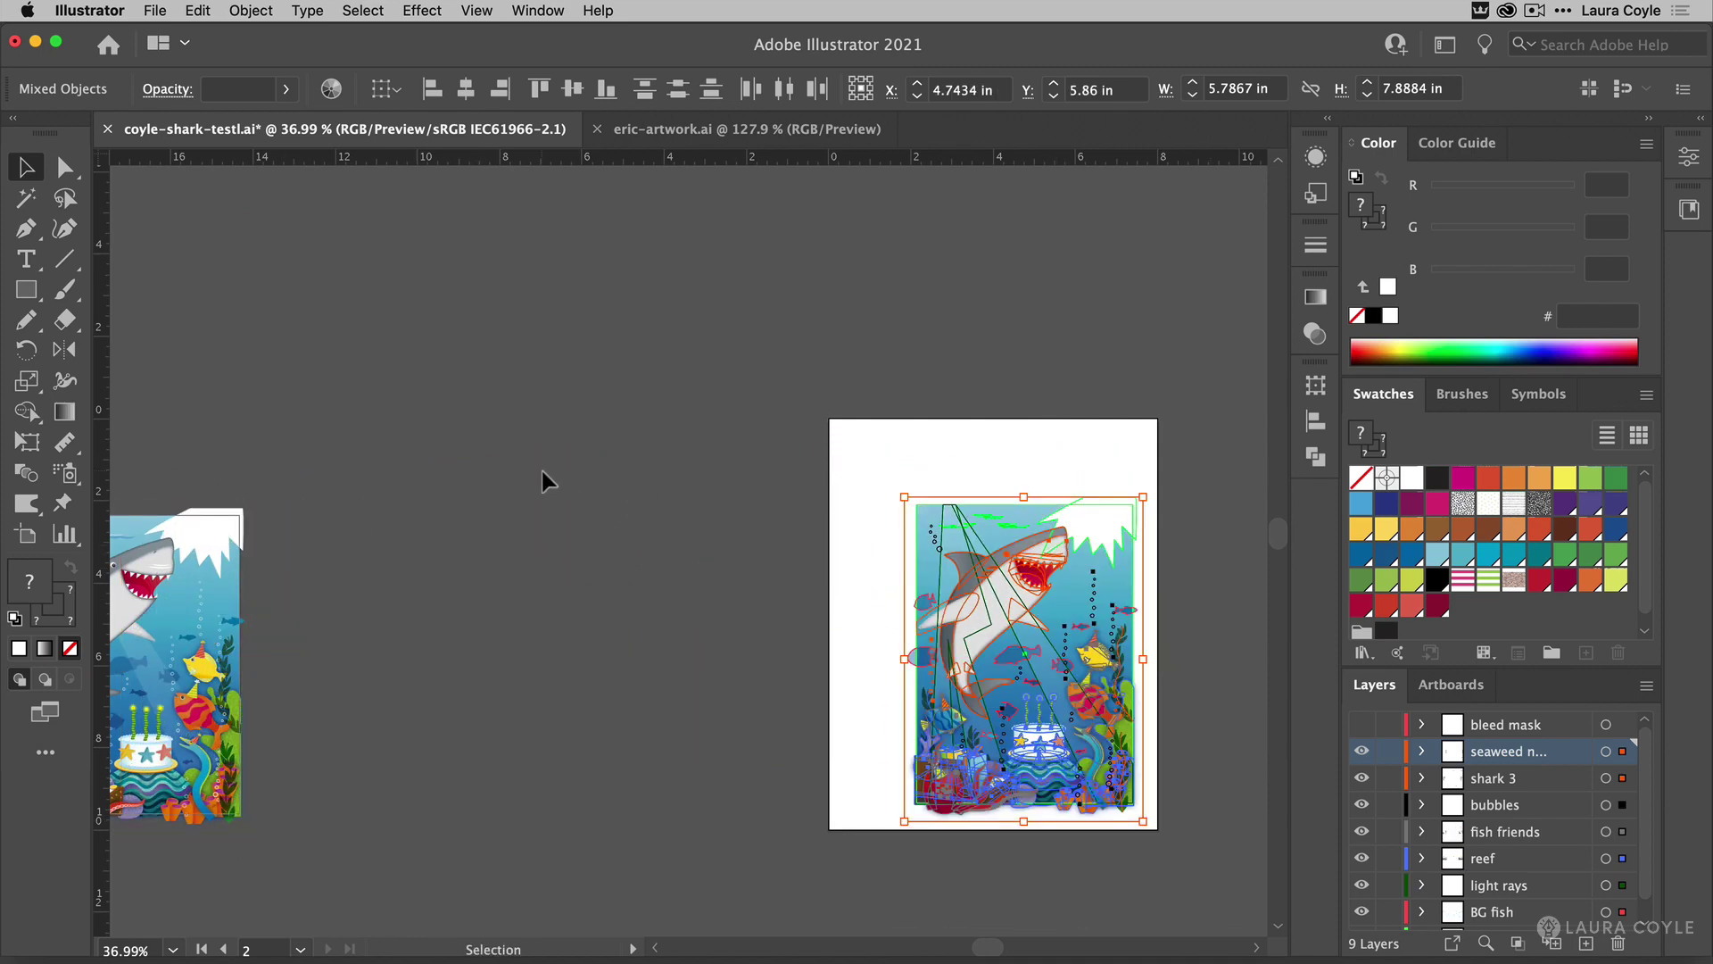
# Scale the duplicated artwork uniformly to 225%, with corners, strokes and effects, objects and patterns included.
pyautogui.click(27, 381)
pyautogui.doubleClick(27, 382)
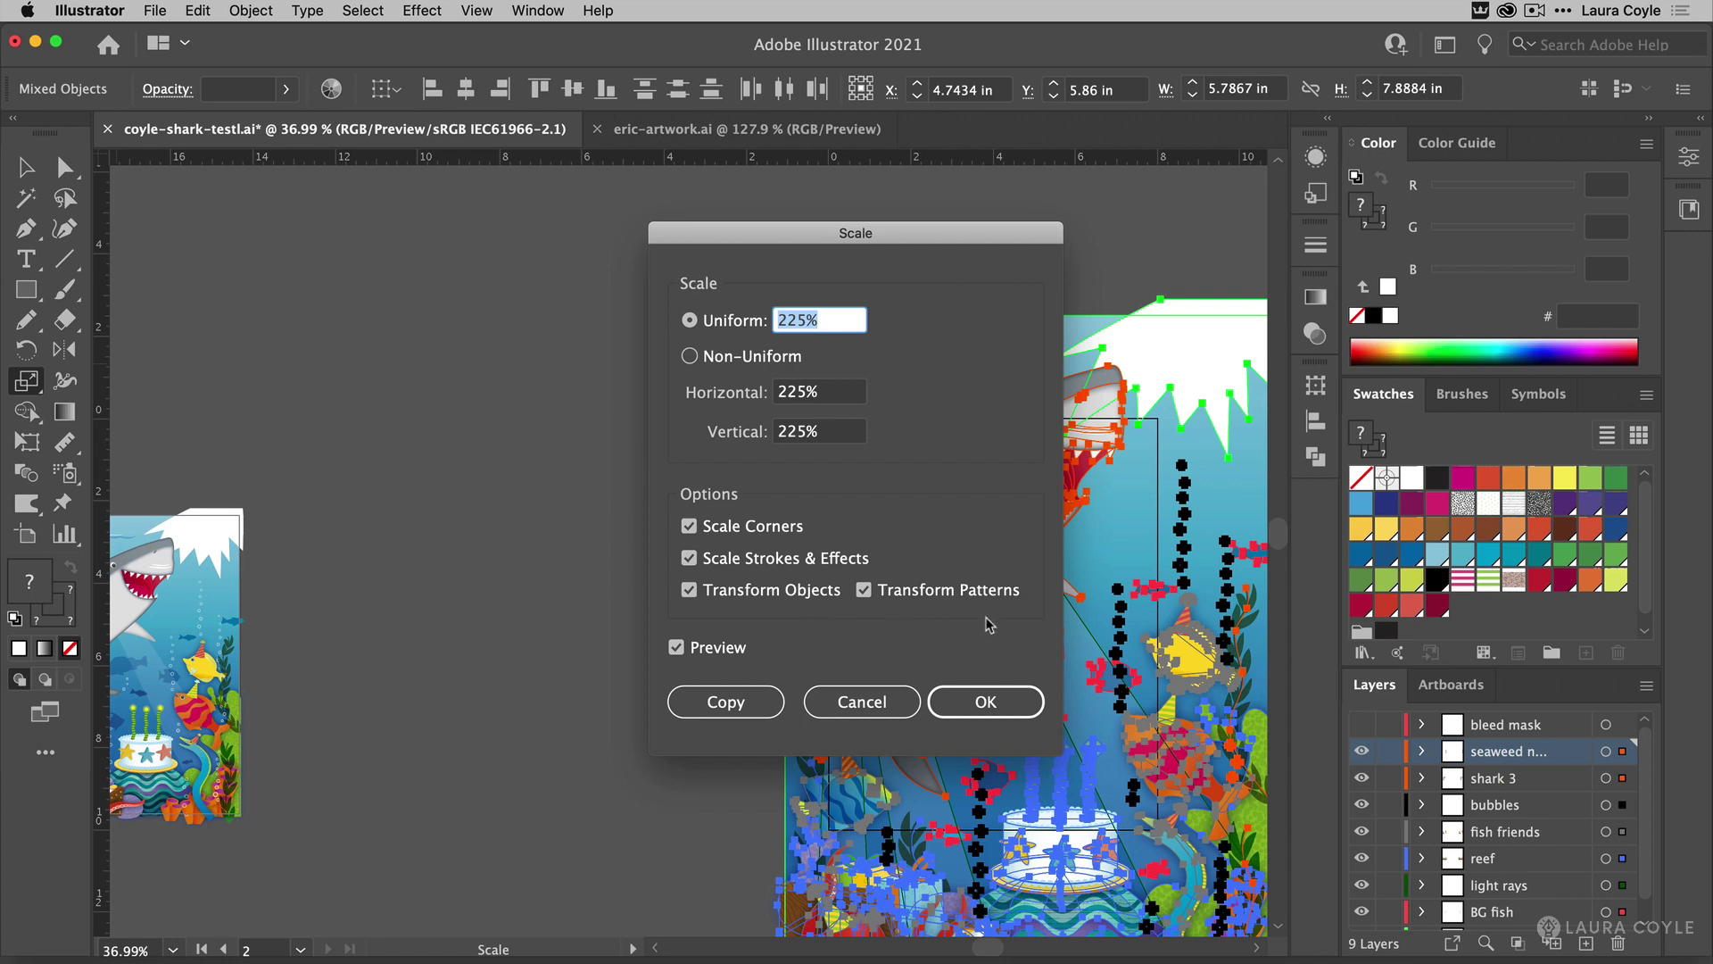
pyautogui.click(1006, 707)
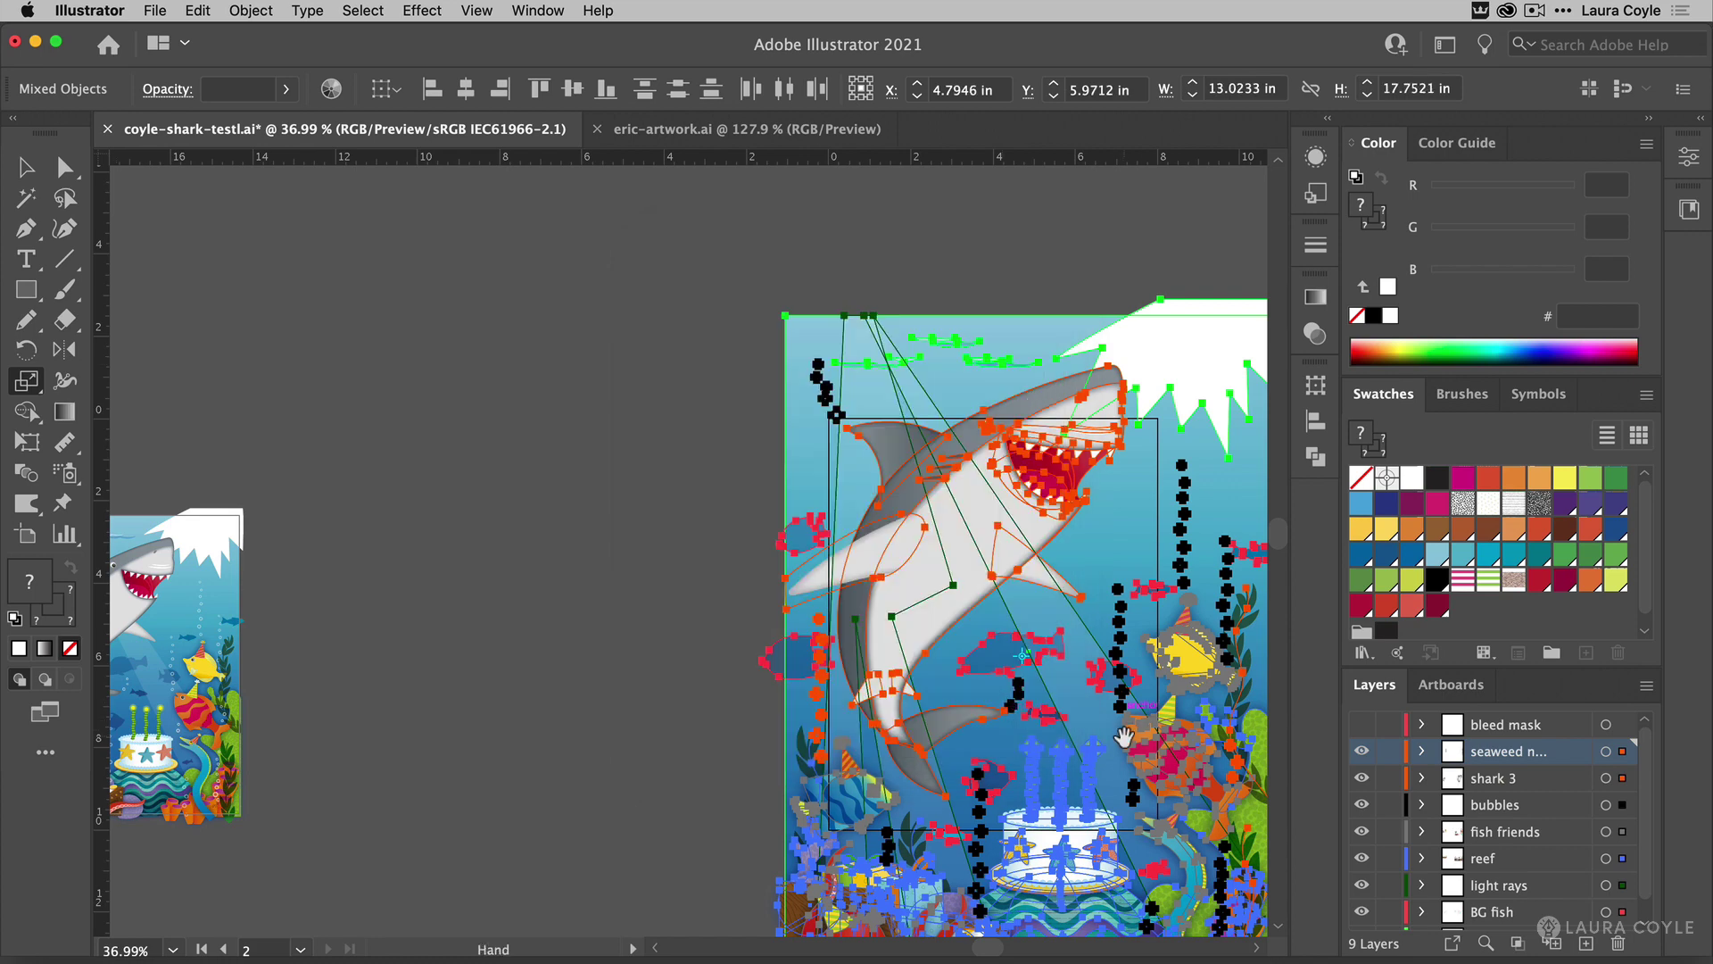
# Move the enlarged artwork so its lower-right corner lines up with the artboard's lower-right corner, and deselect it.
pyautogui.moveTo(1128, 721); pyautogui.dragTo(840, 599)
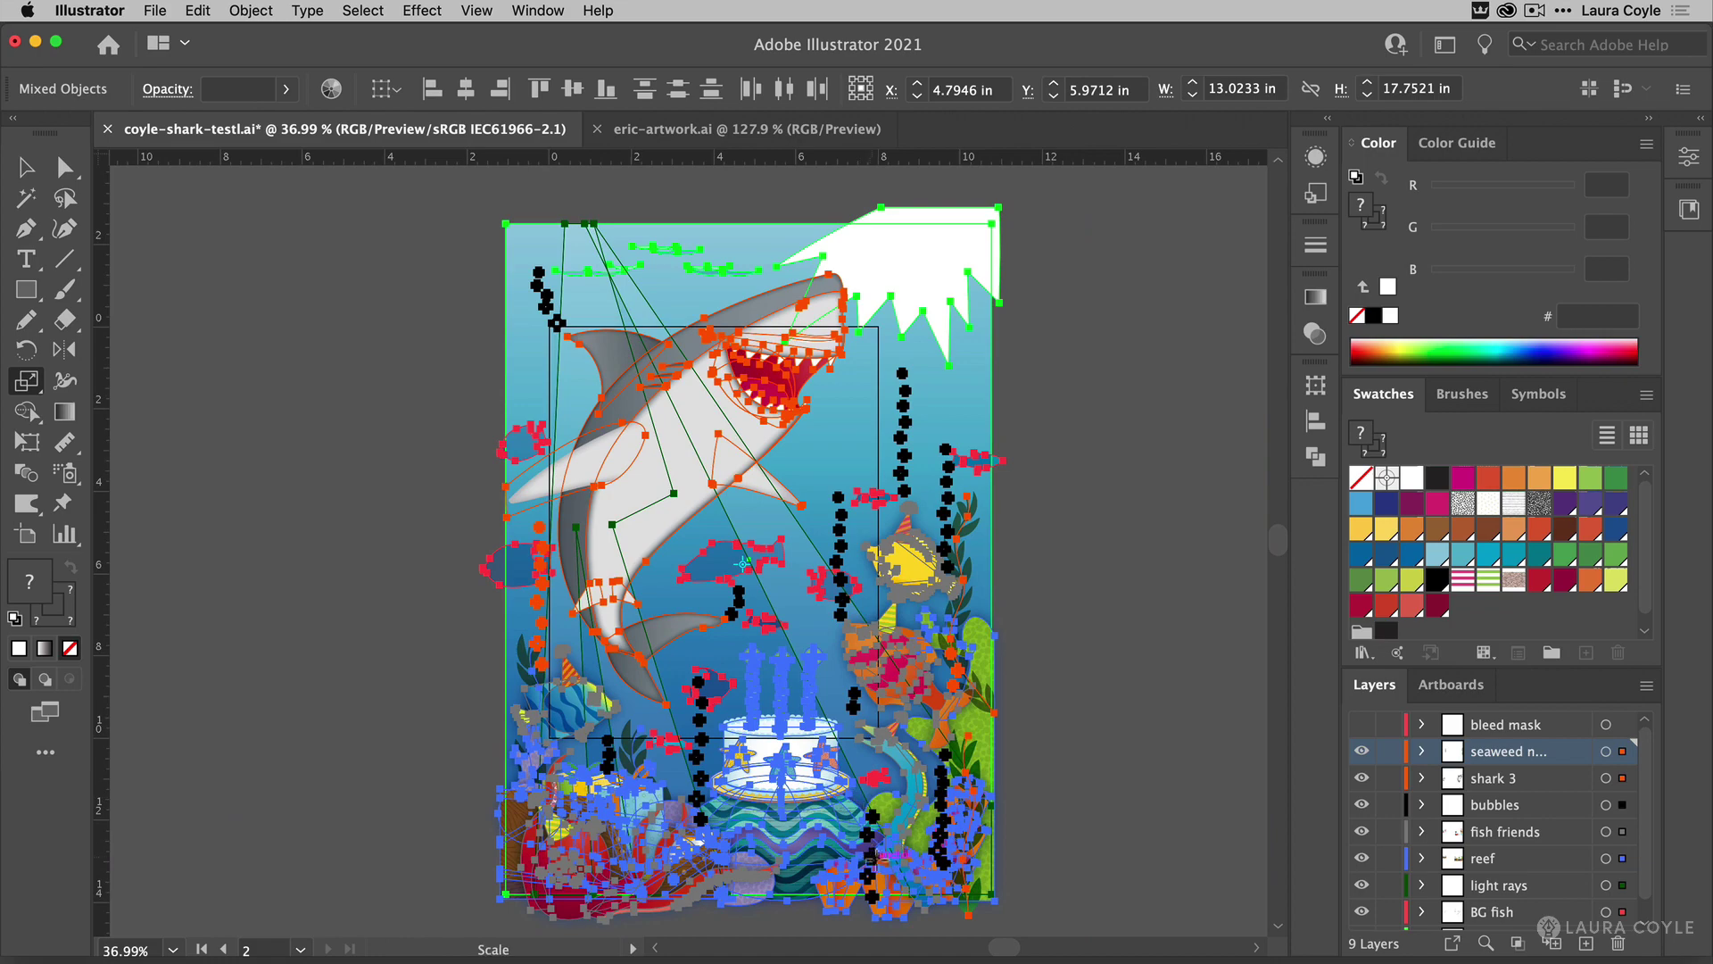
pyautogui.press('v')
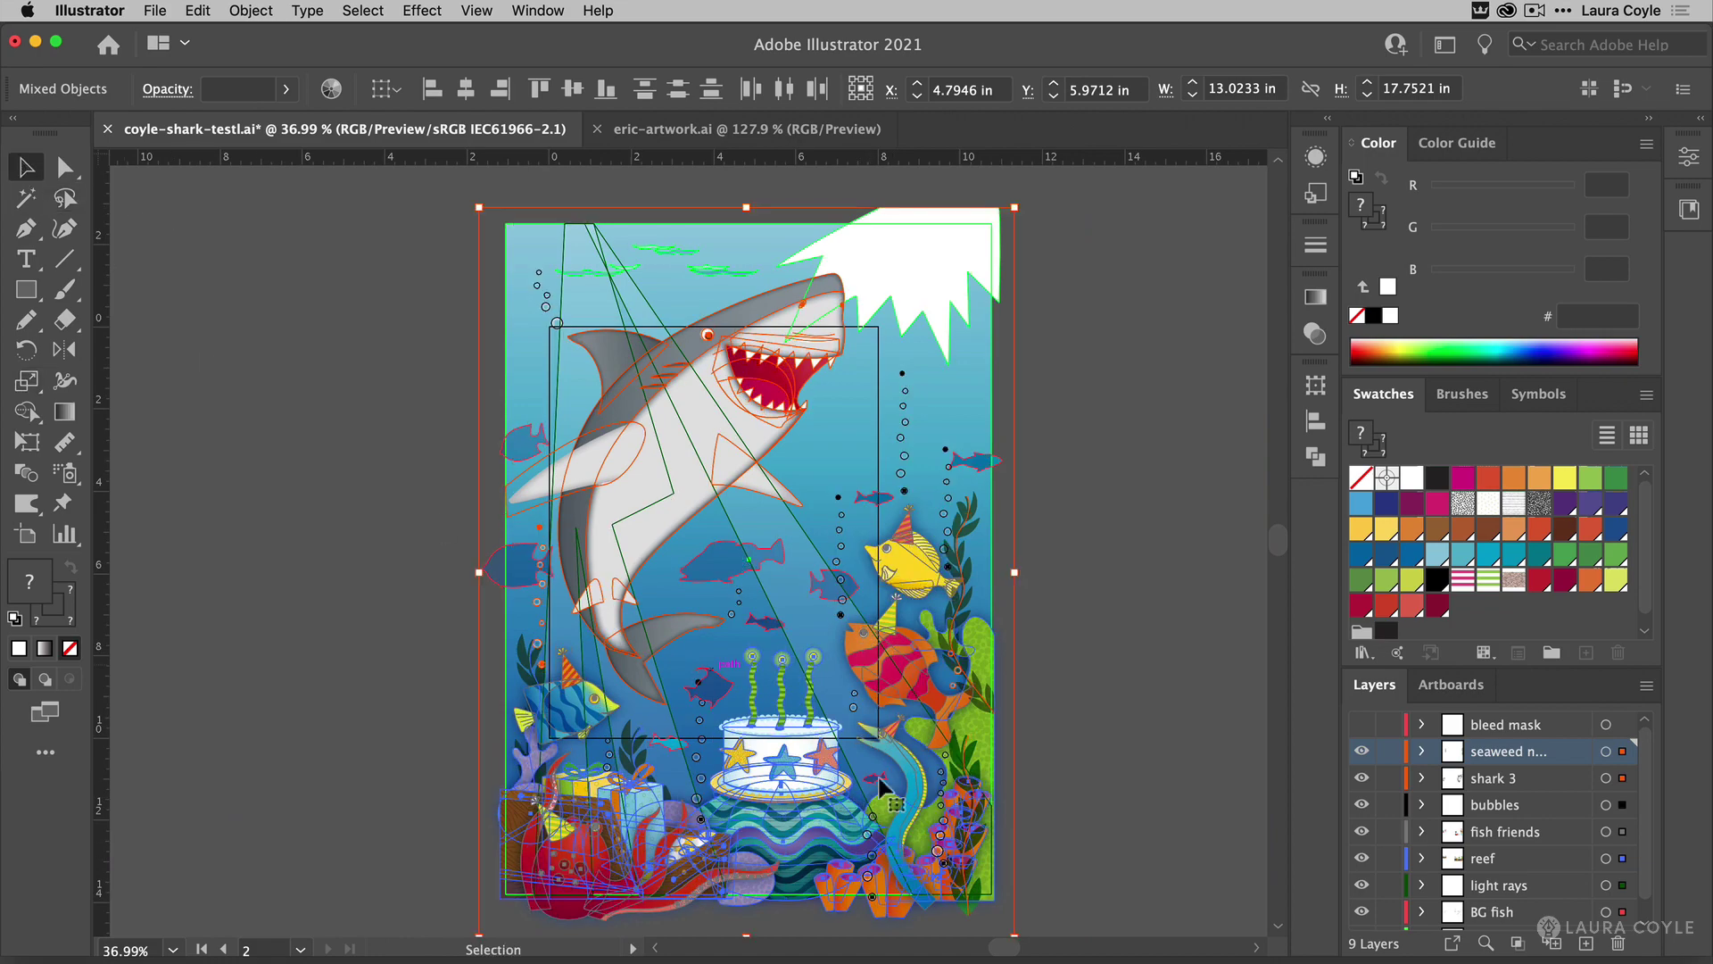
pyautogui.moveTo(919, 858); pyautogui.dragTo(807, 716)
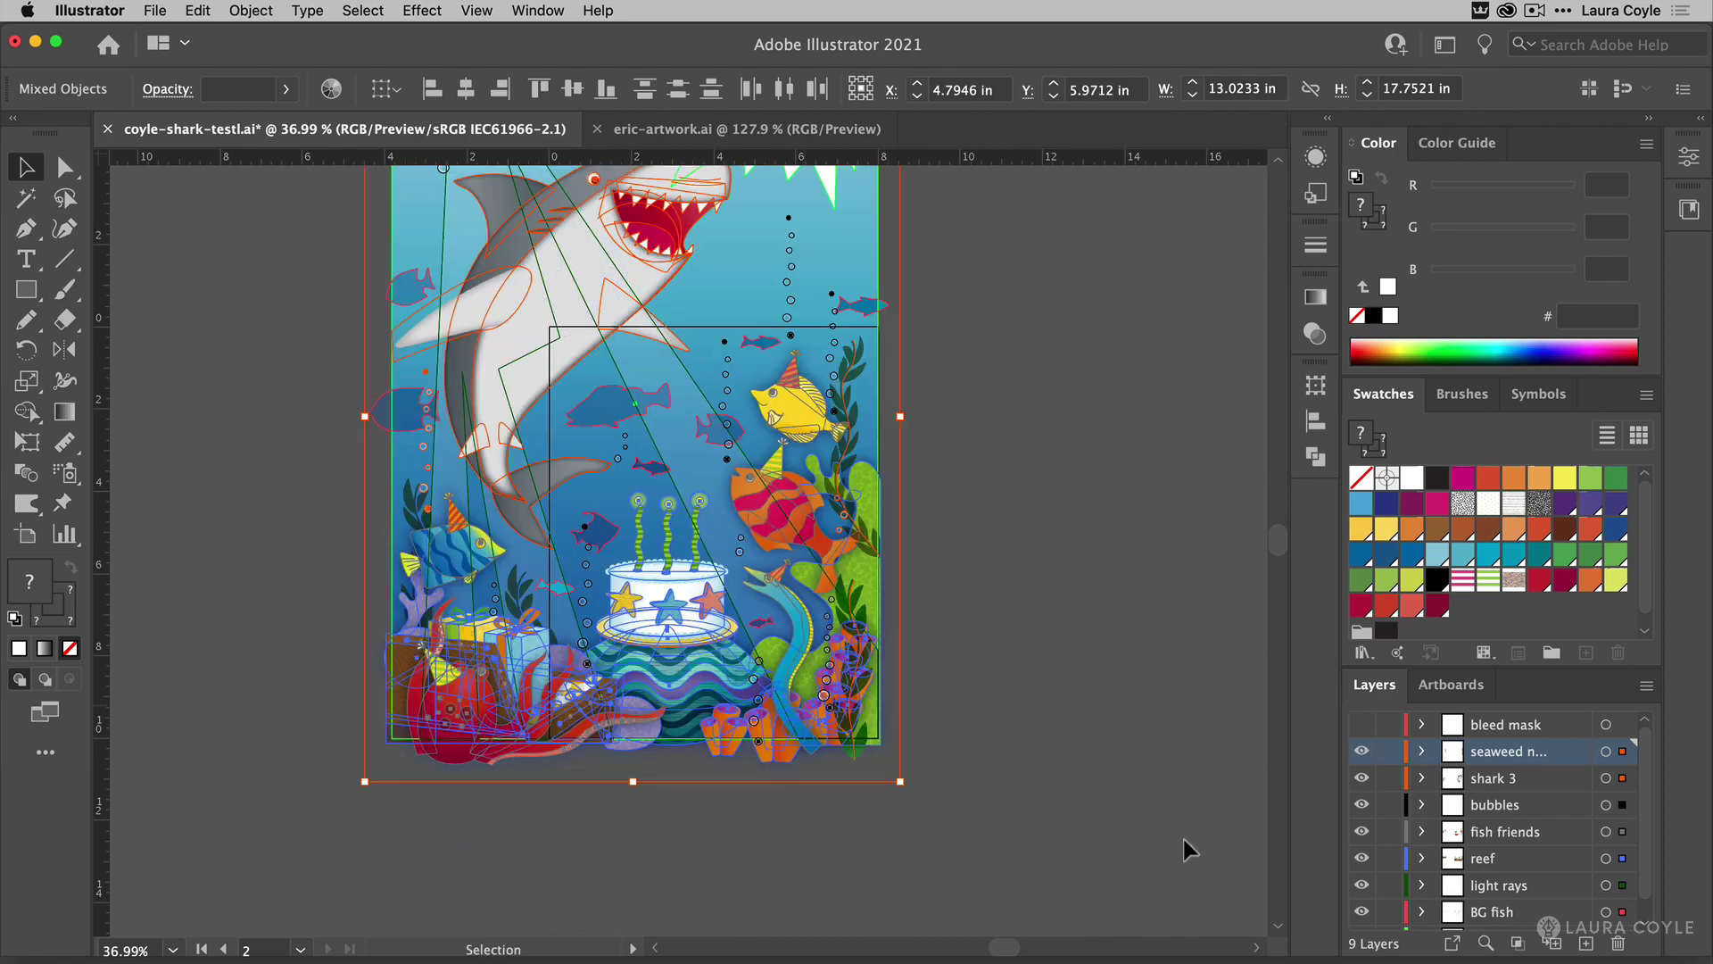
pyautogui.moveTo(901, 789); pyautogui.dragTo(1246, 528)
pyautogui.moveTo(1018, 352); pyautogui.dragTo(1195, 613)
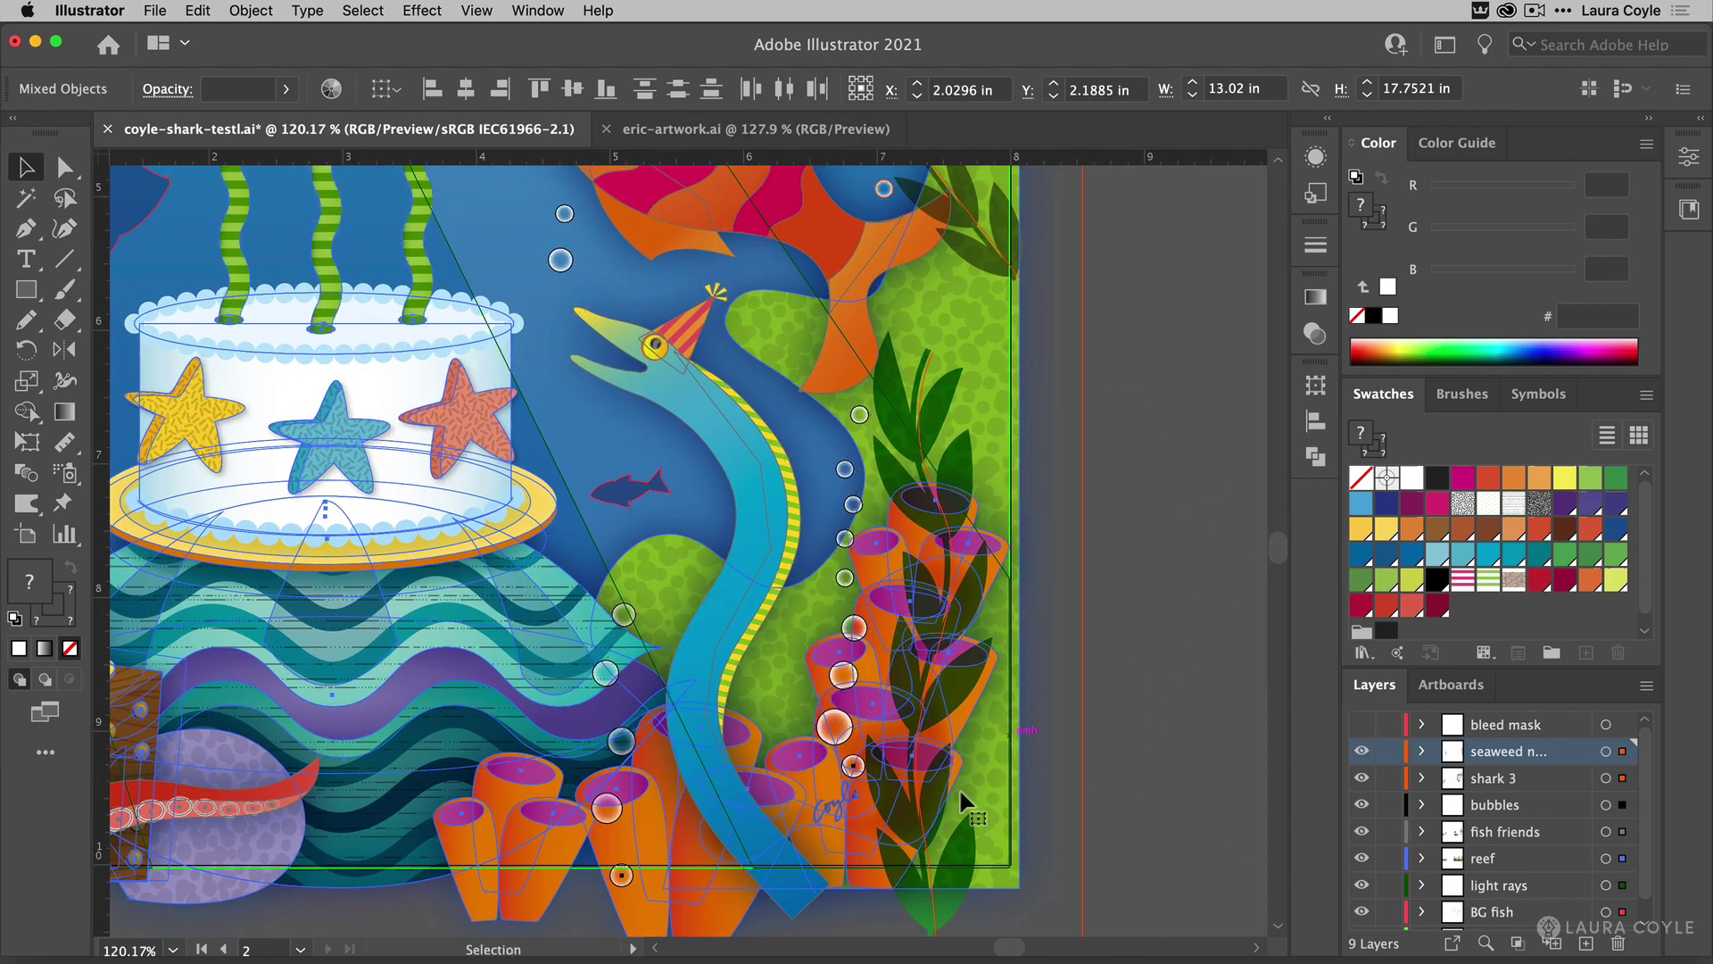
pyautogui.moveTo(965, 810); pyautogui.dragTo(957, 788)
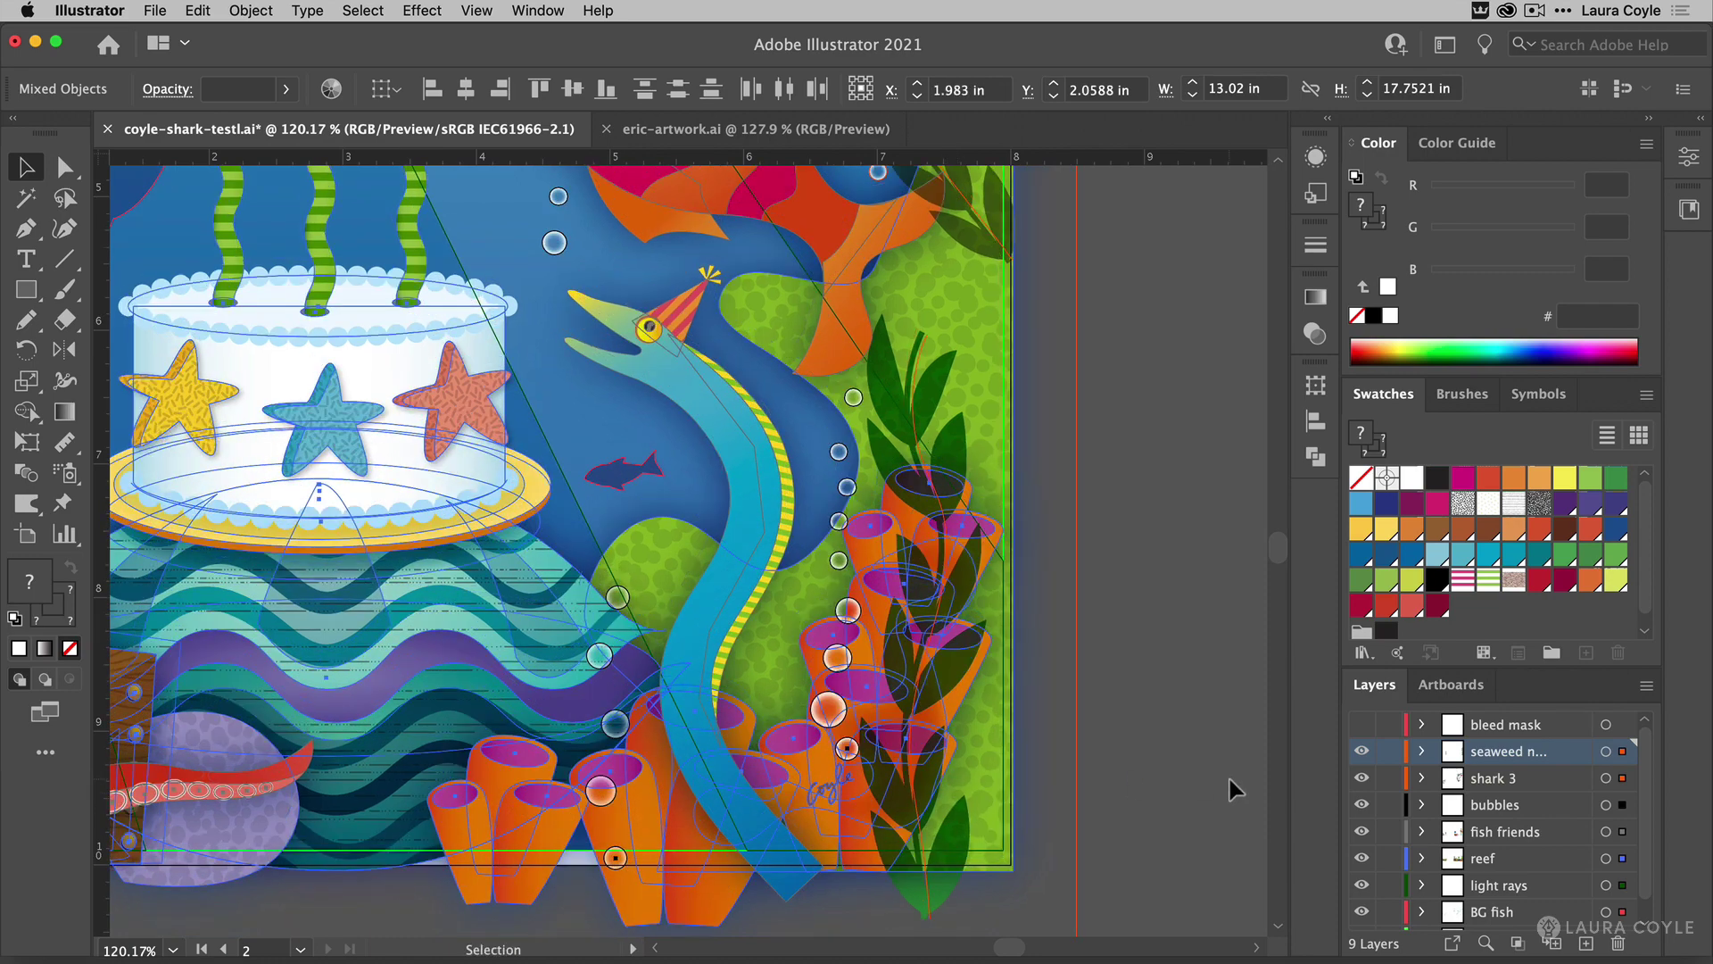
pyautogui.click(1176, 750)
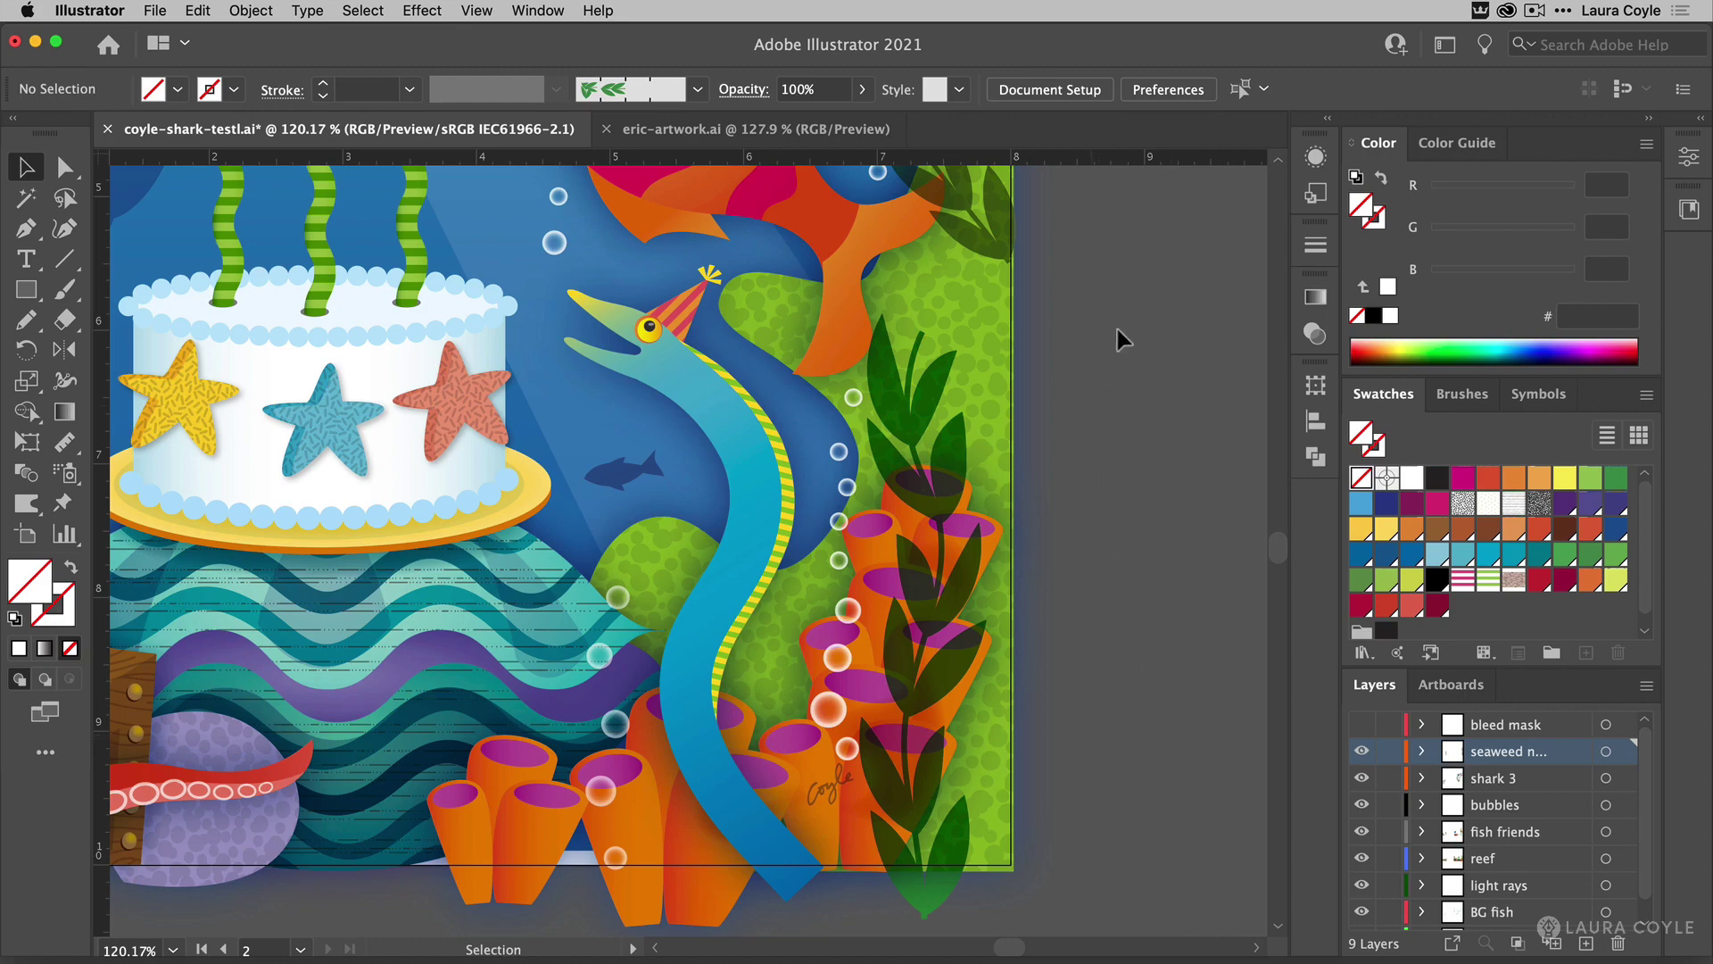
# Delete the shark group and the white jagged shape from the enlarged copy.
pyautogui.press('z')
pyautogui.click(1155, 260)
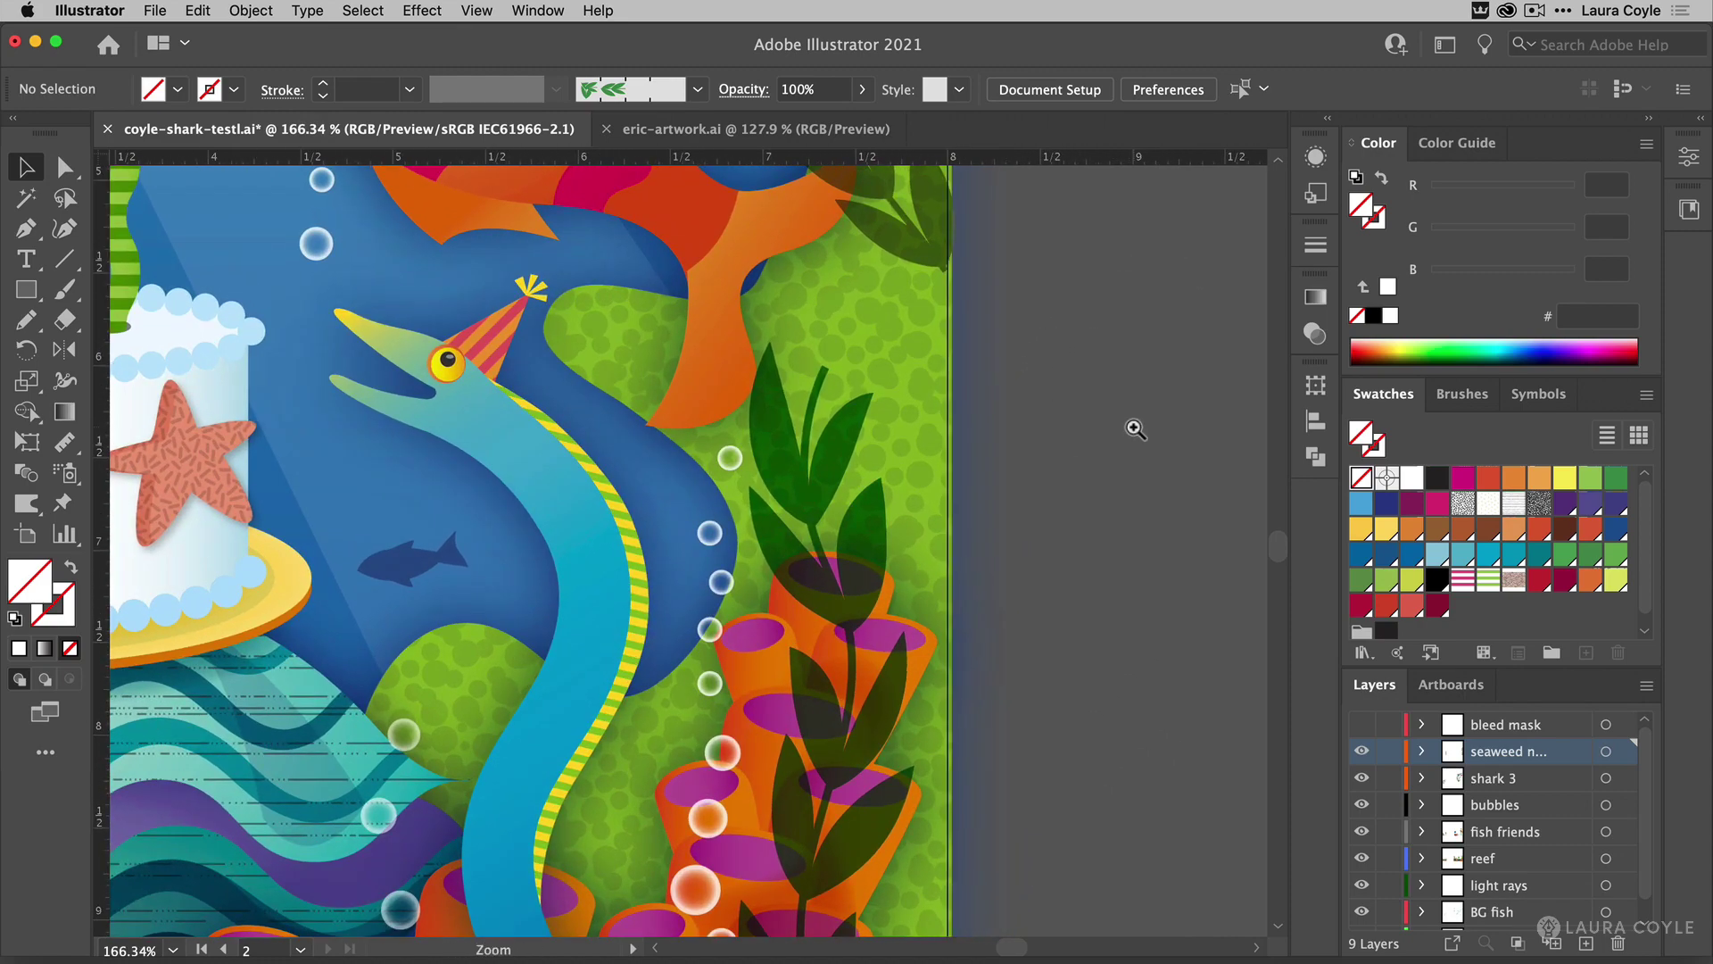
pyautogui.scroll(-5, 1132, 424)
pyautogui.scroll(2, 907, 316)
pyautogui.moveTo(908, 316); pyautogui.dragTo(809, 575)
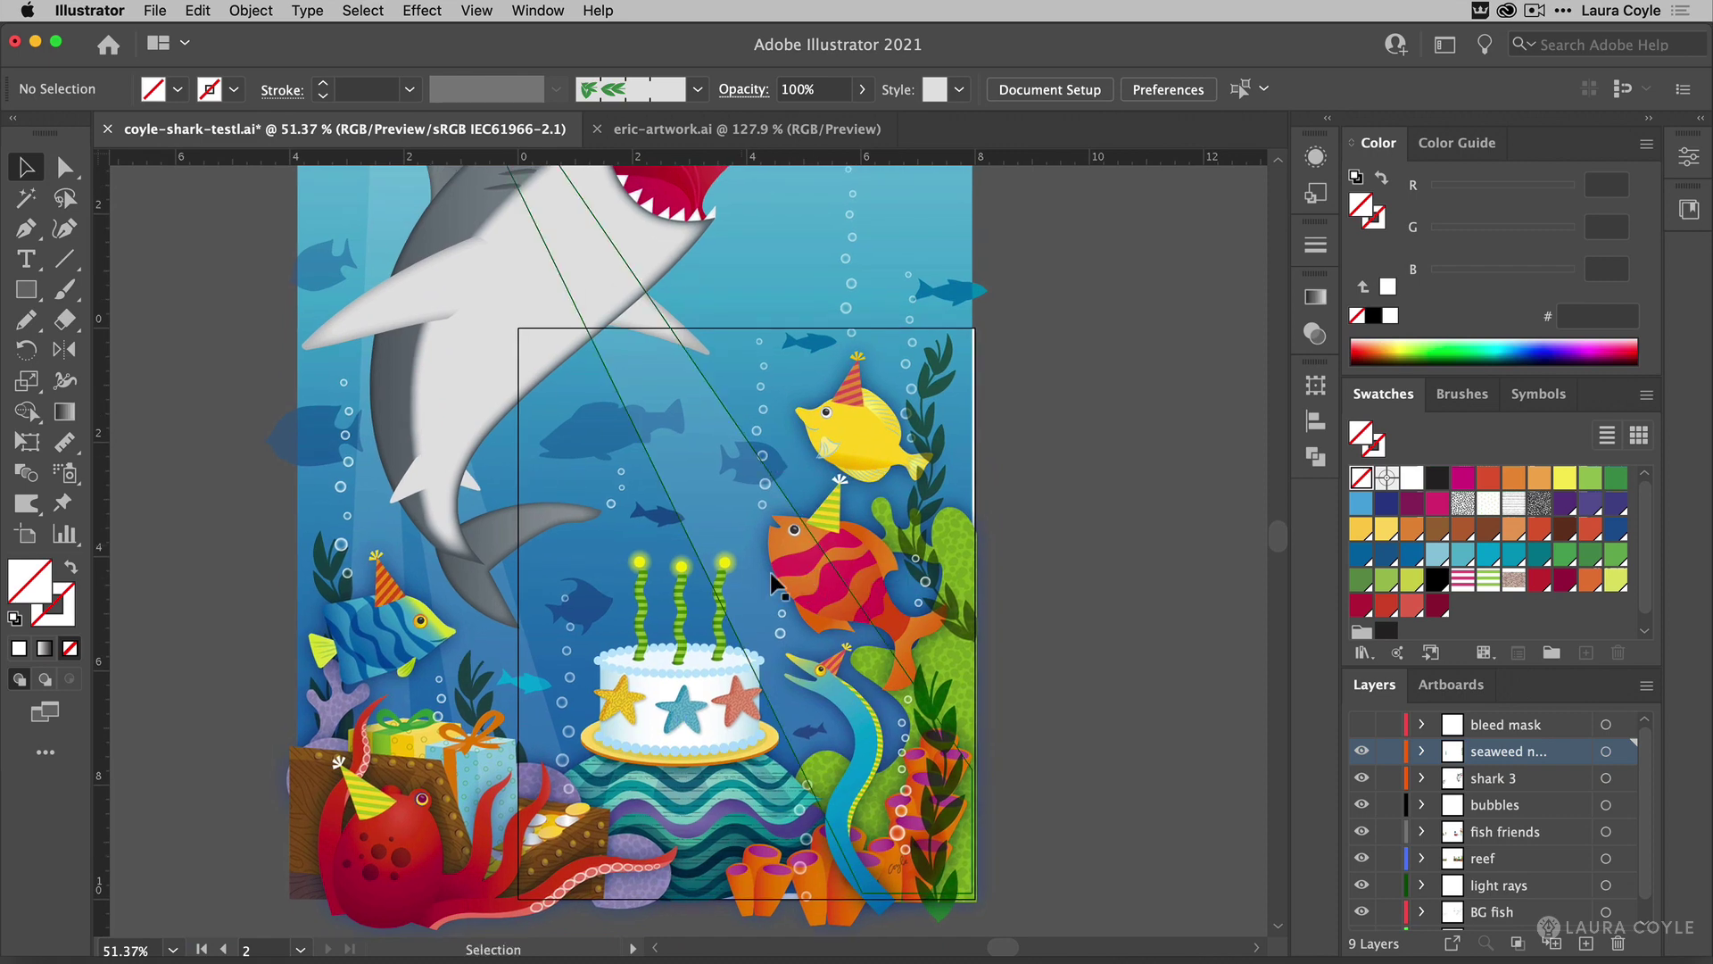
pyautogui.moveTo(577, 186); pyautogui.dragTo(630, 372)
pyautogui.click(630, 372)
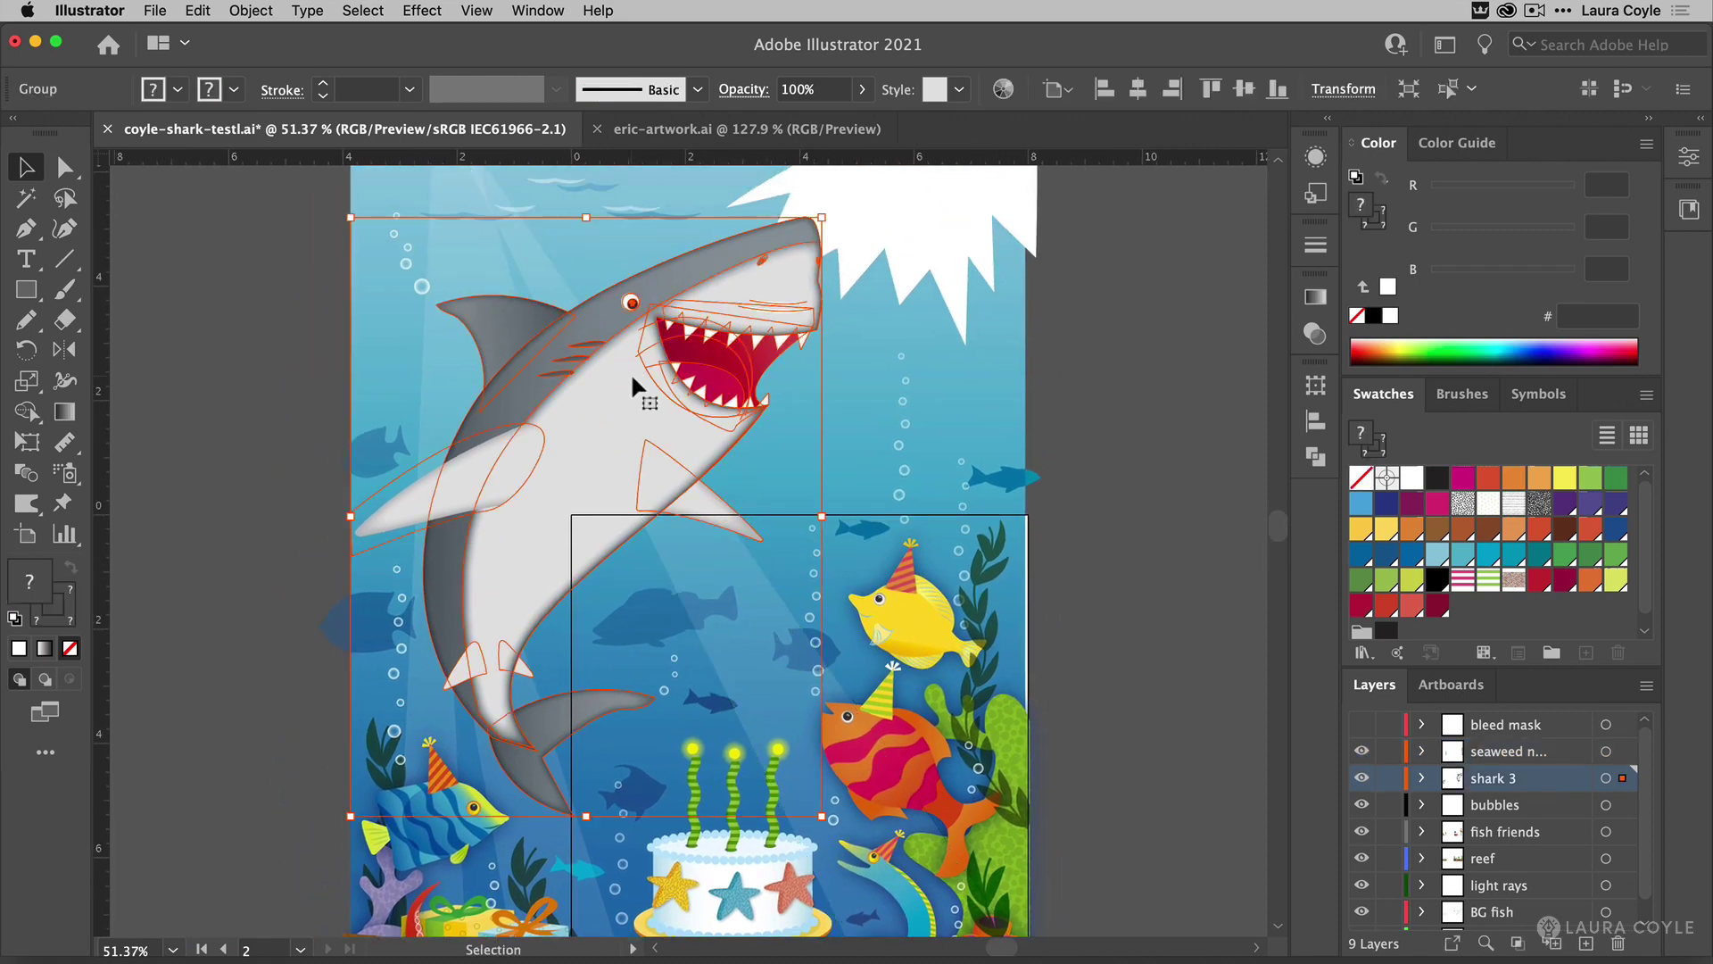
pyautogui.press('Delete')
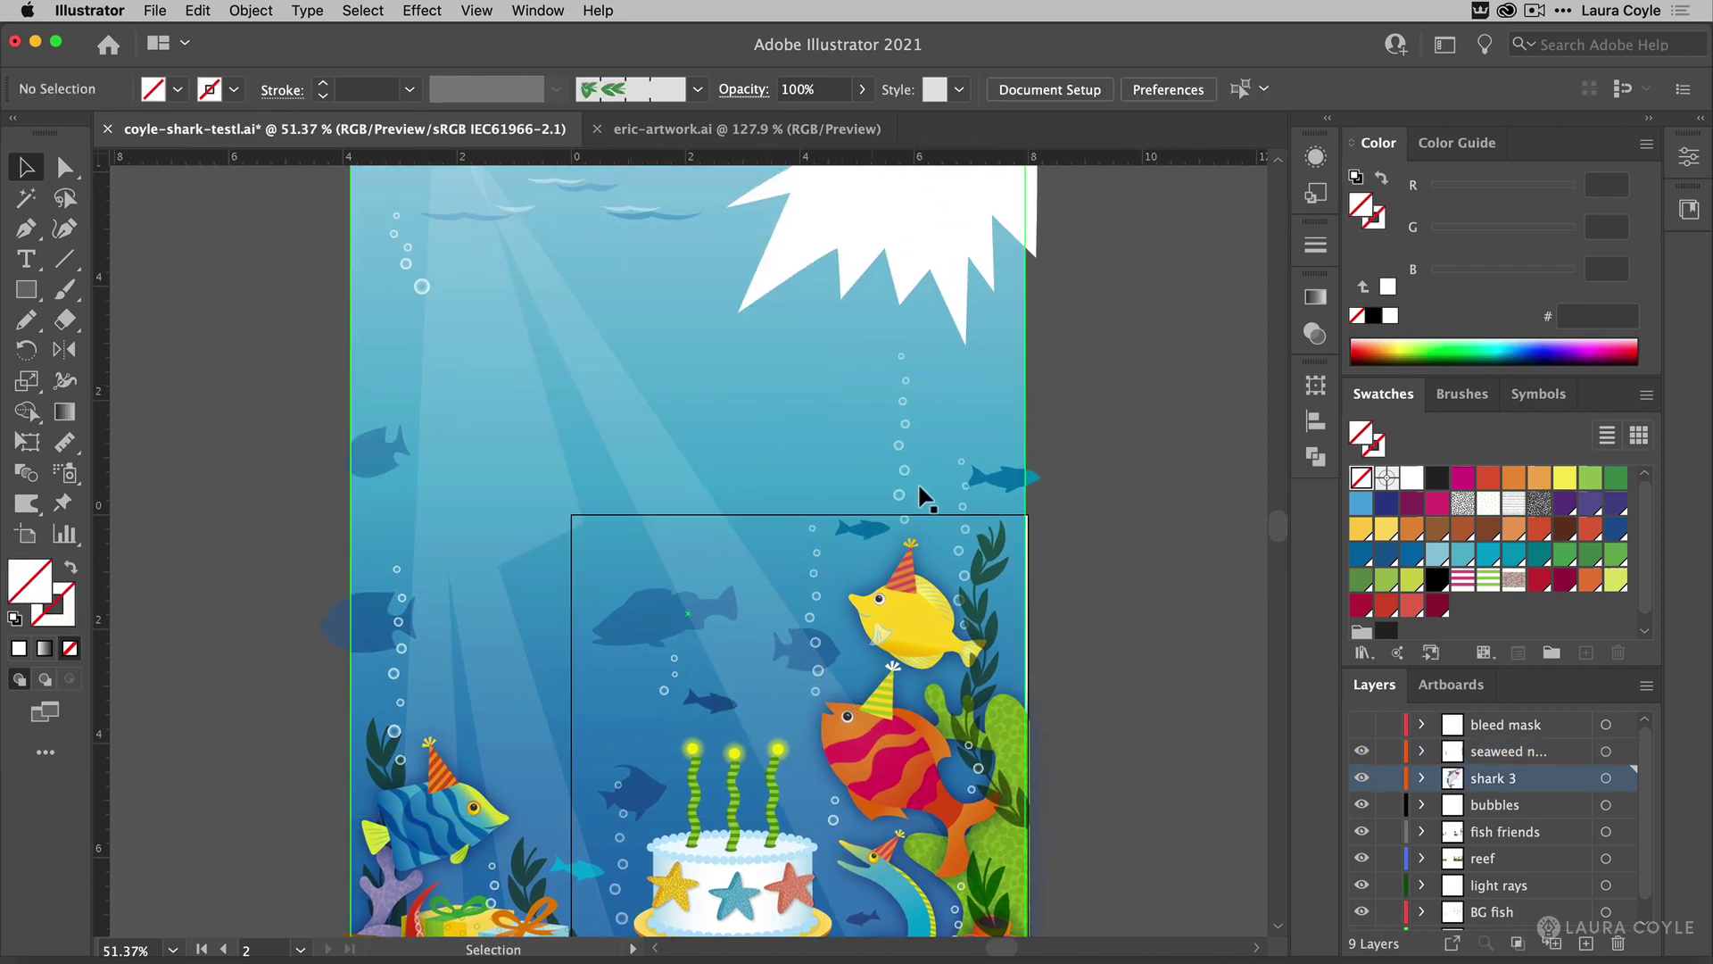
pyautogui.click(936, 268)
pyautogui.press('Delete')
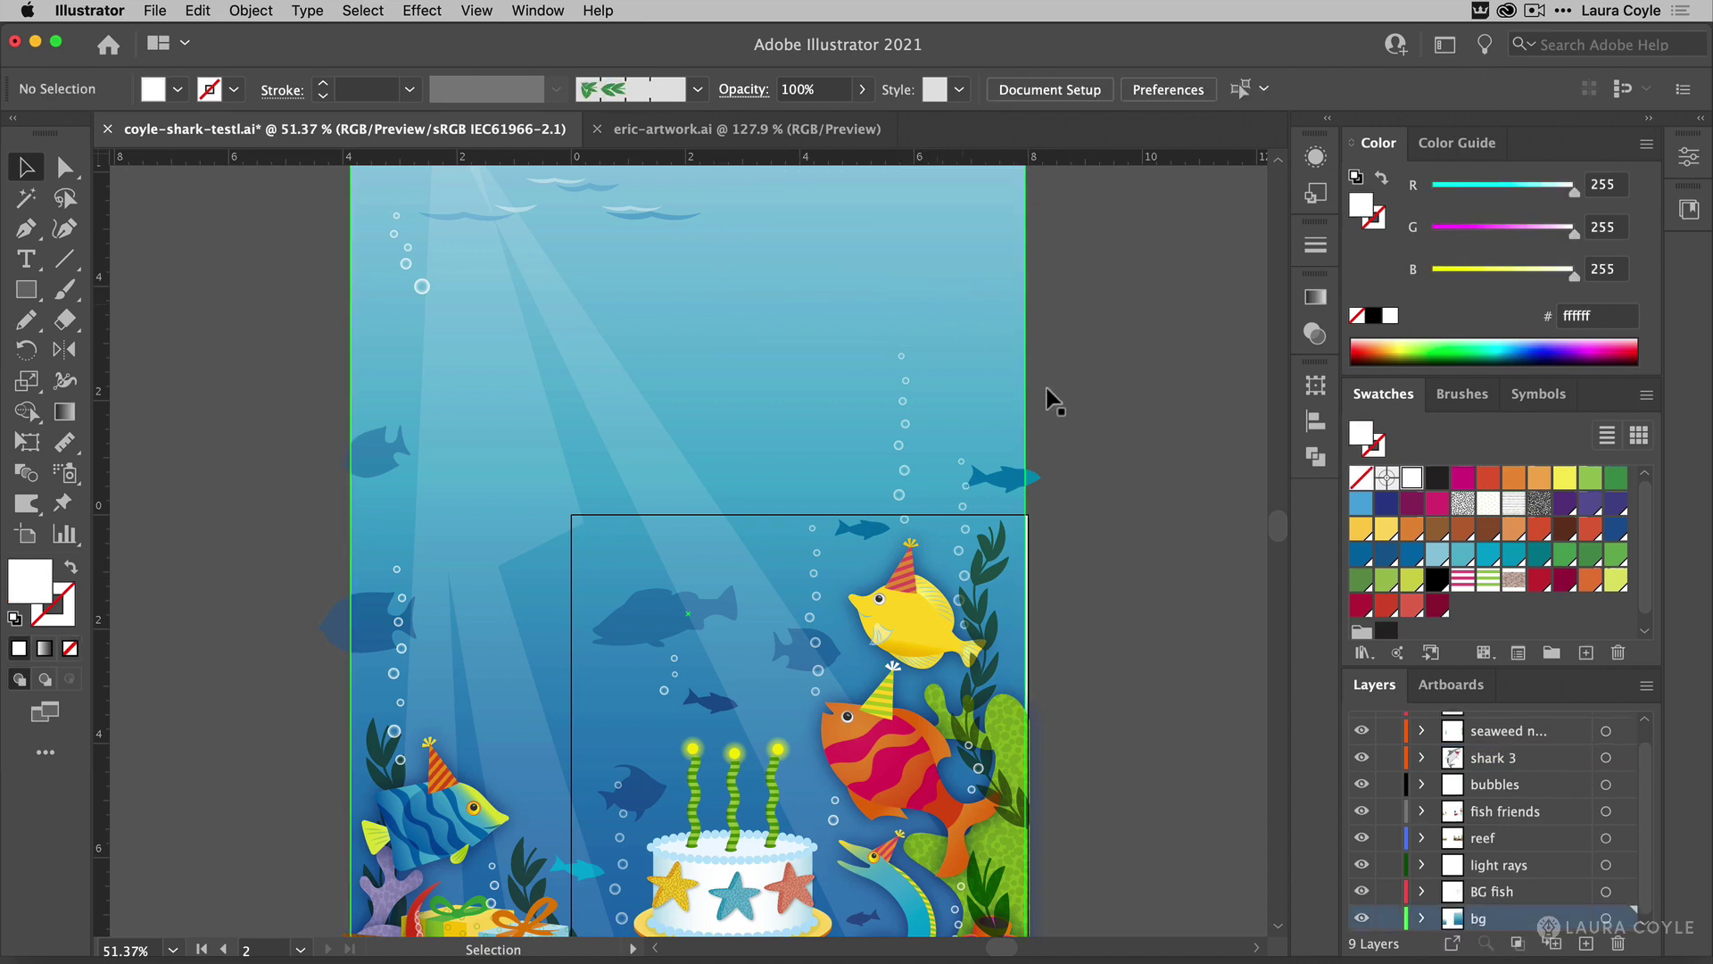
# Select the blue gradient background rectangle and check the keyboard increment in the general preferences.
pyautogui.moveTo(1131, 616); pyautogui.dragTo(997, 490)
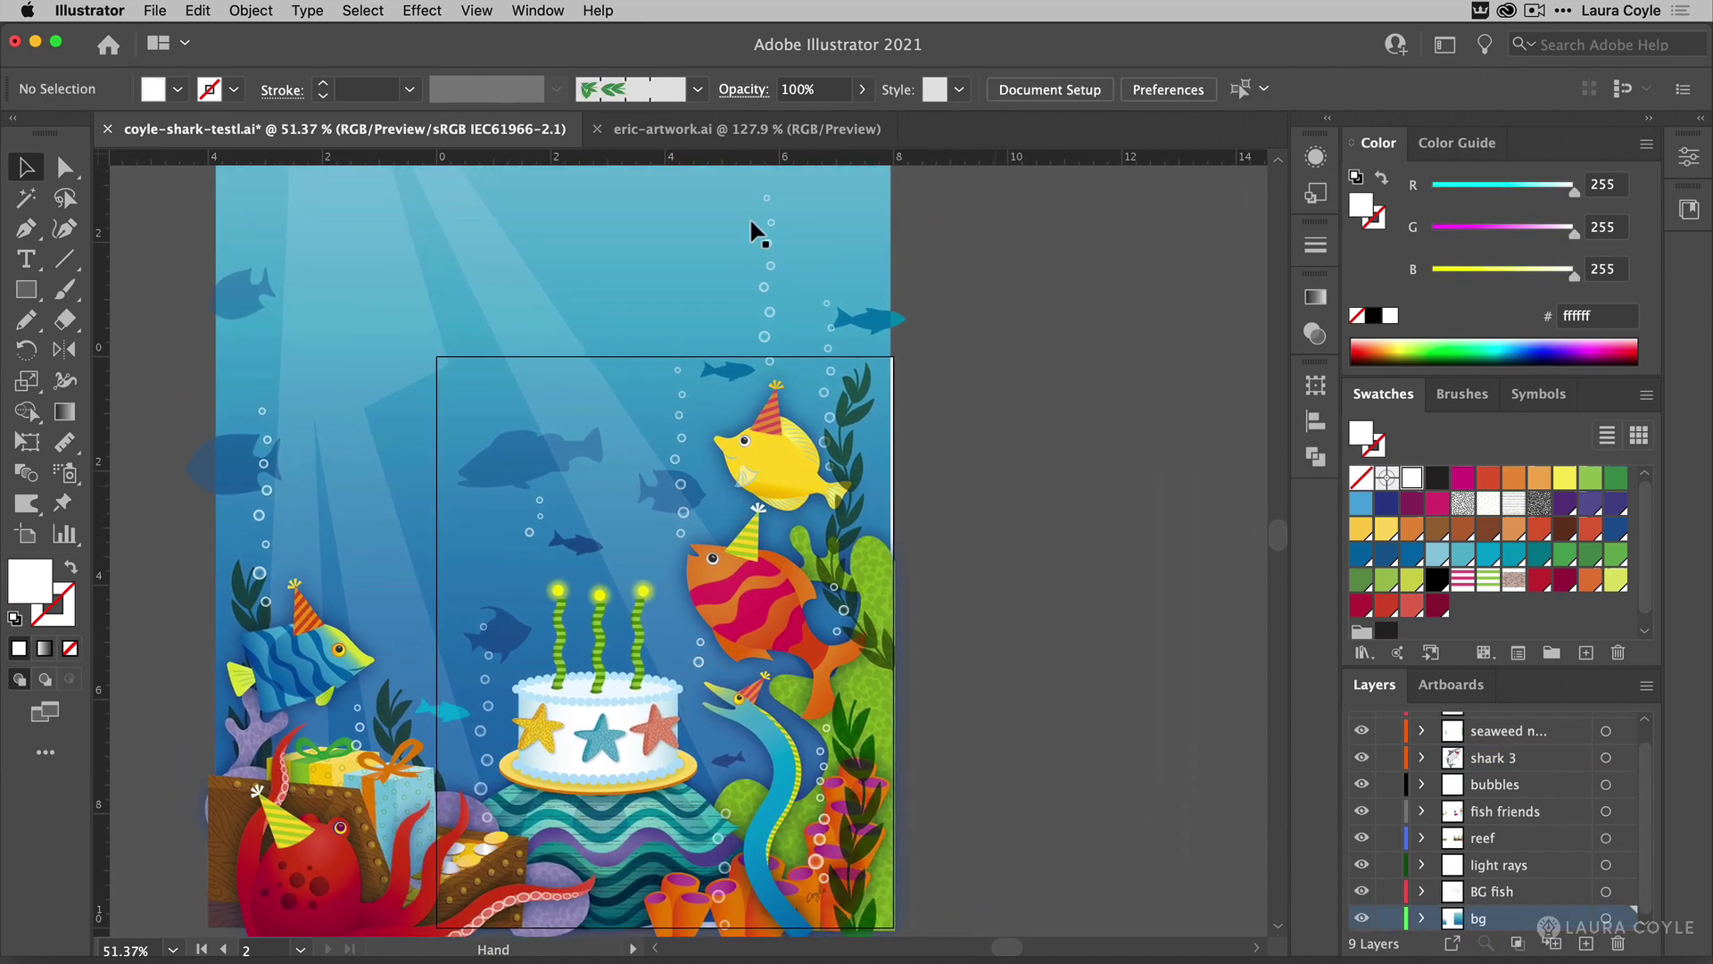
pyautogui.click(696, 228)
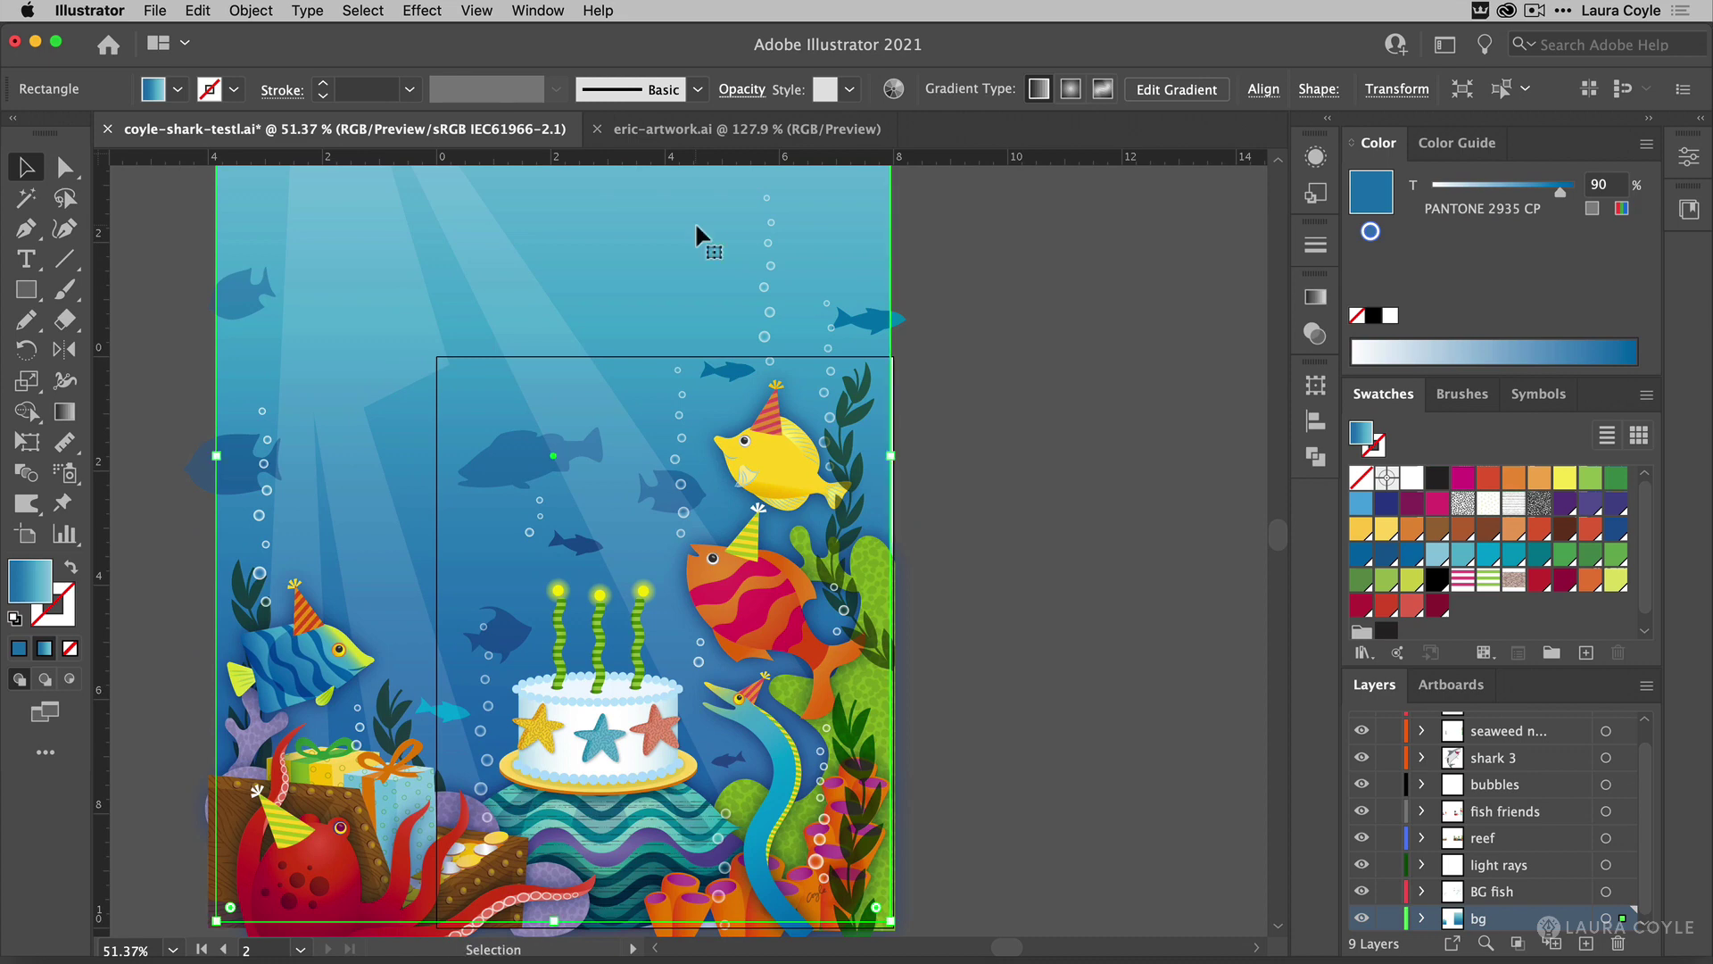
pyautogui.press('super+k')
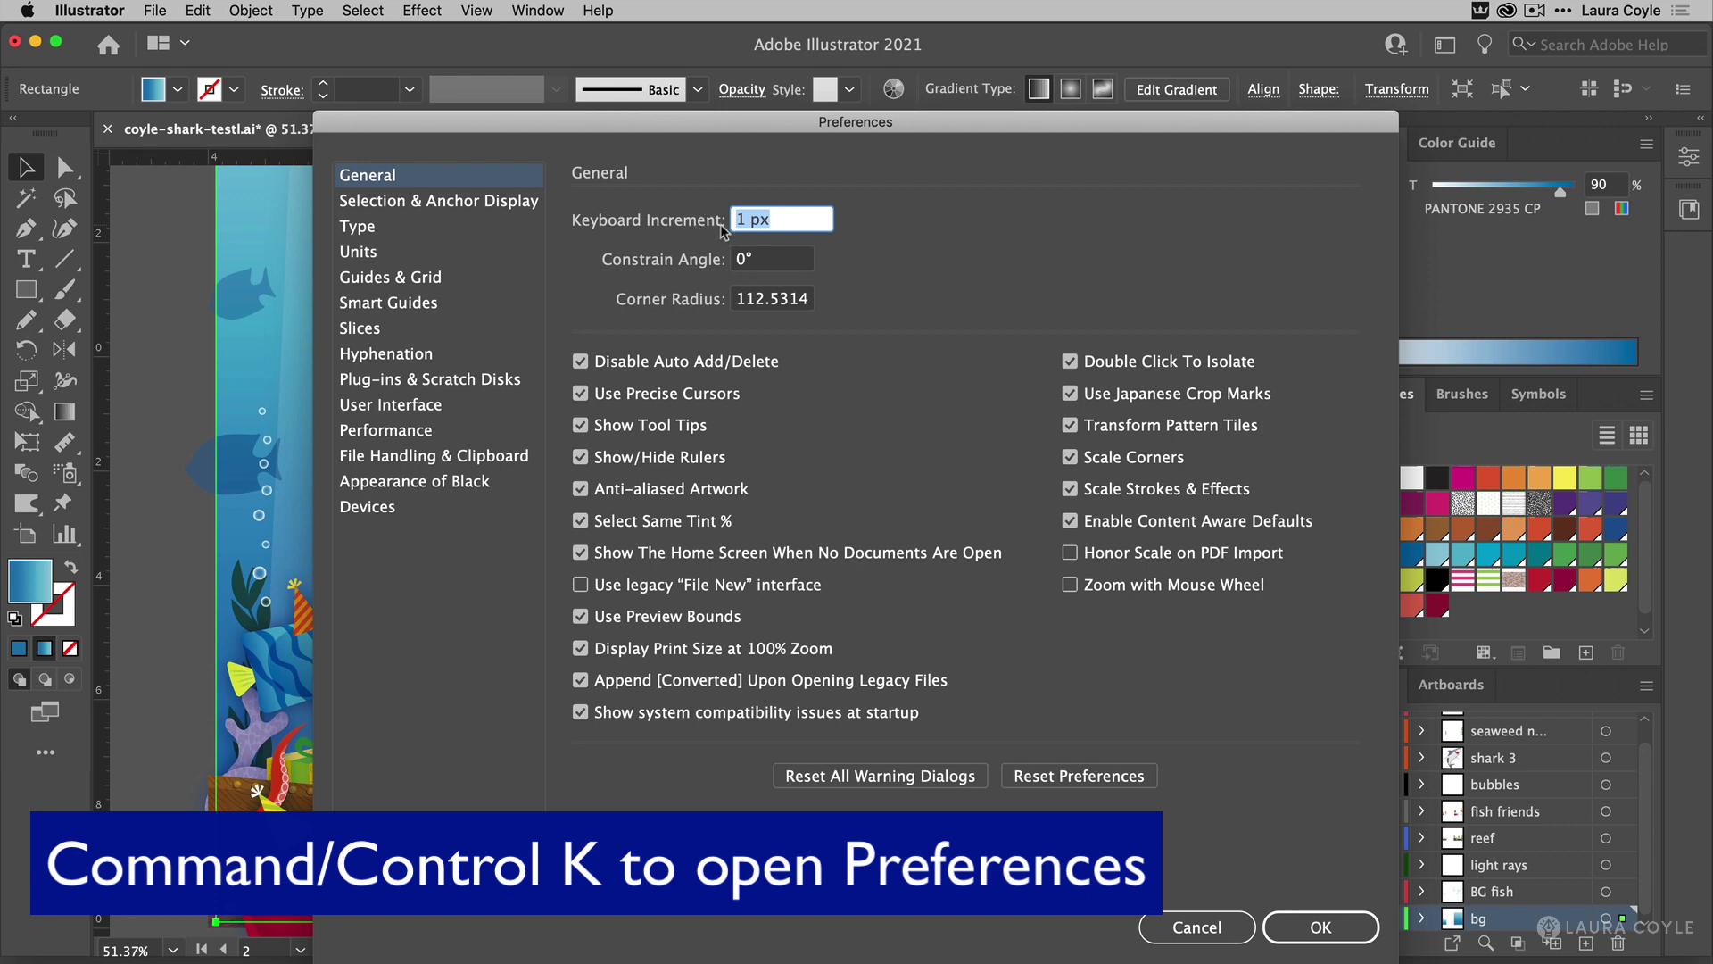
pyautogui.press('Return')
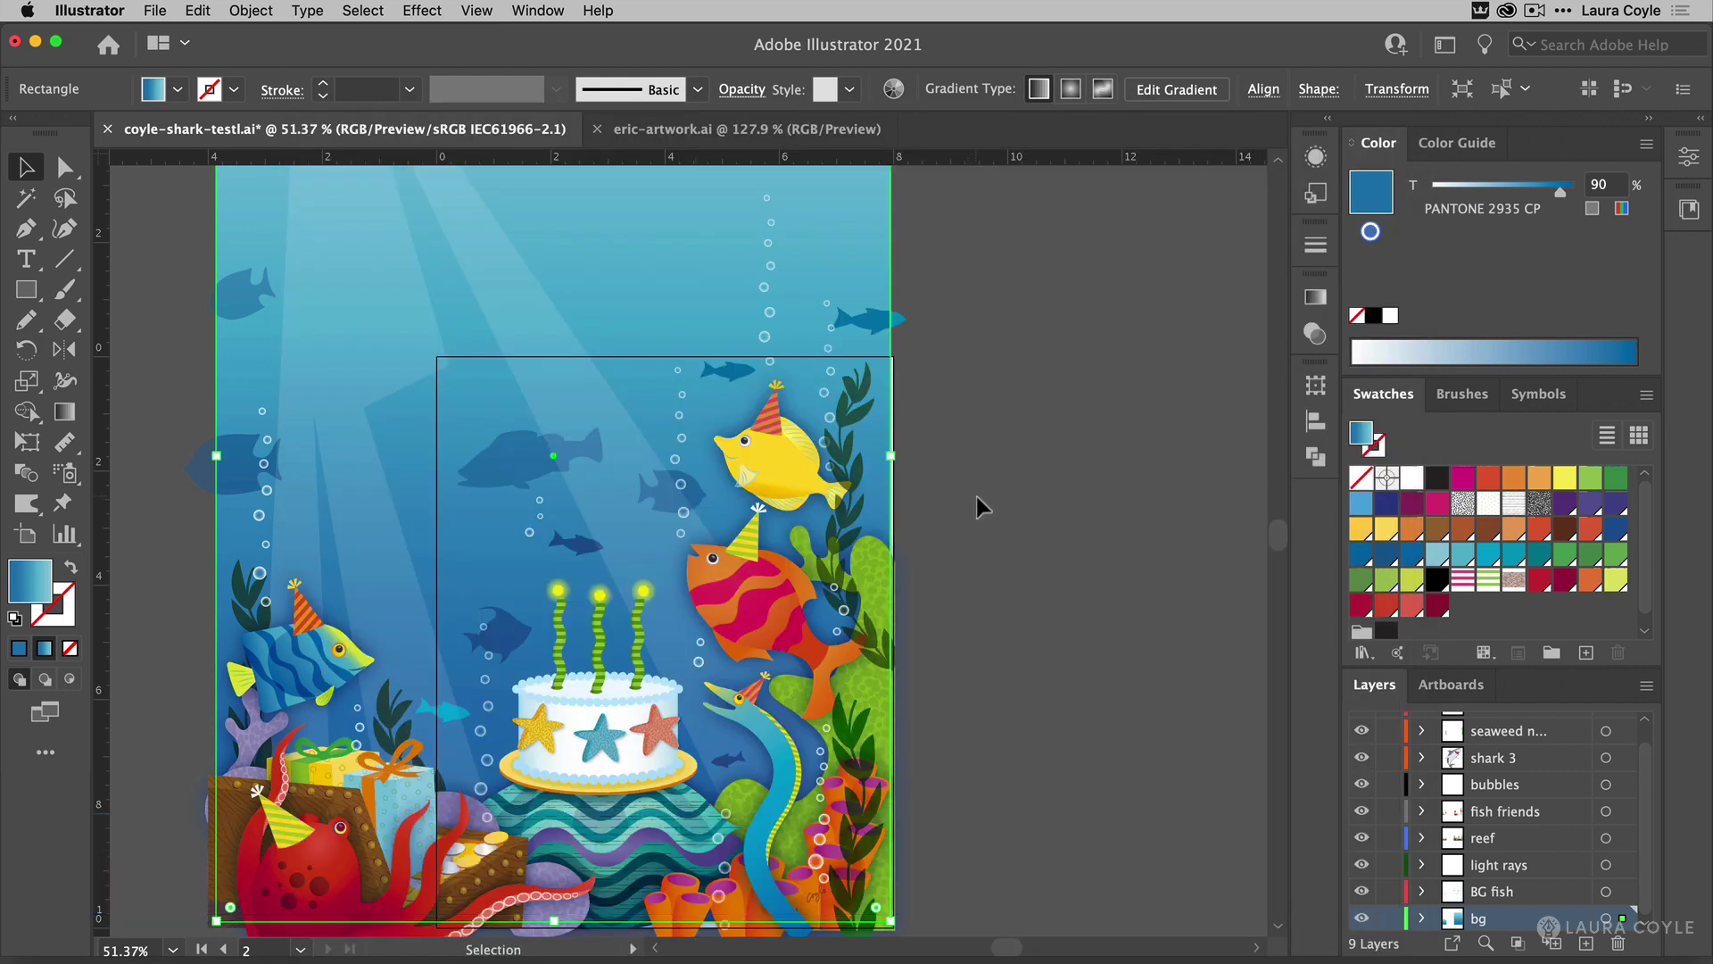
# Nudge the background rectangle right in keyboard increments until it meets the artboard's right edge, and deselect it.
pyautogui.press('Right')
pyautogui.press('Right')
pyautogui.press('Right')
pyautogui.press('Right')
pyautogui.press('Right')
pyautogui.press('Right')
pyautogui.press('Right')
pyautogui.press('Right')
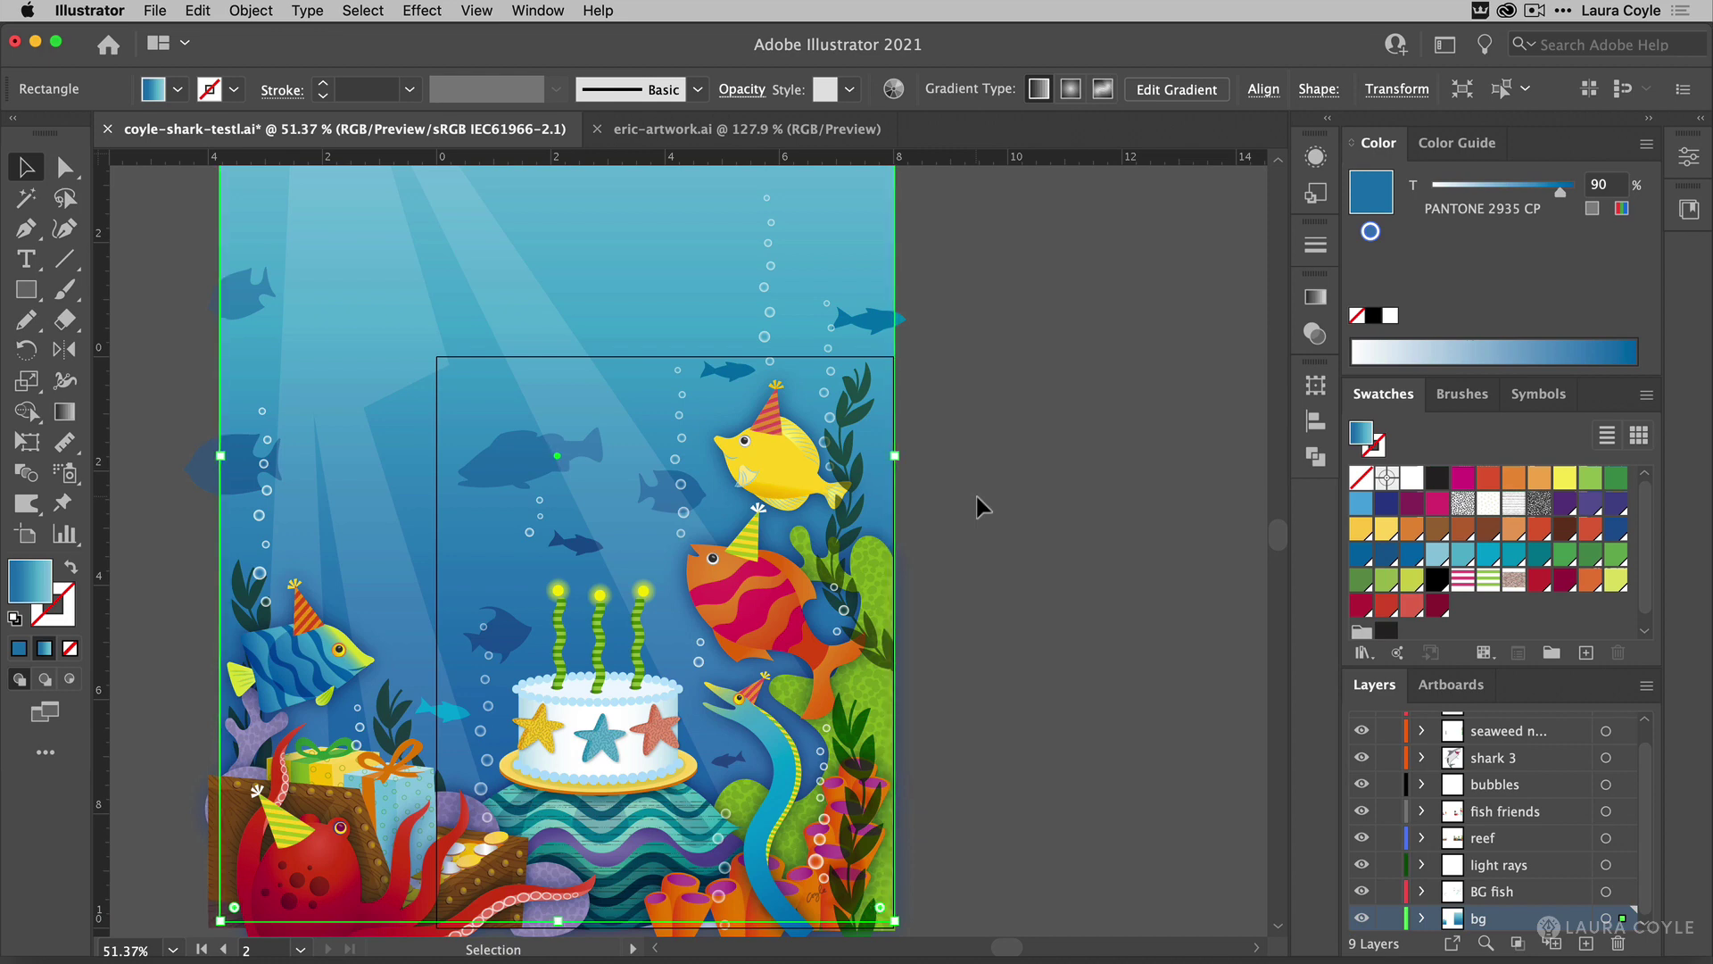
pyautogui.click(1022, 583)
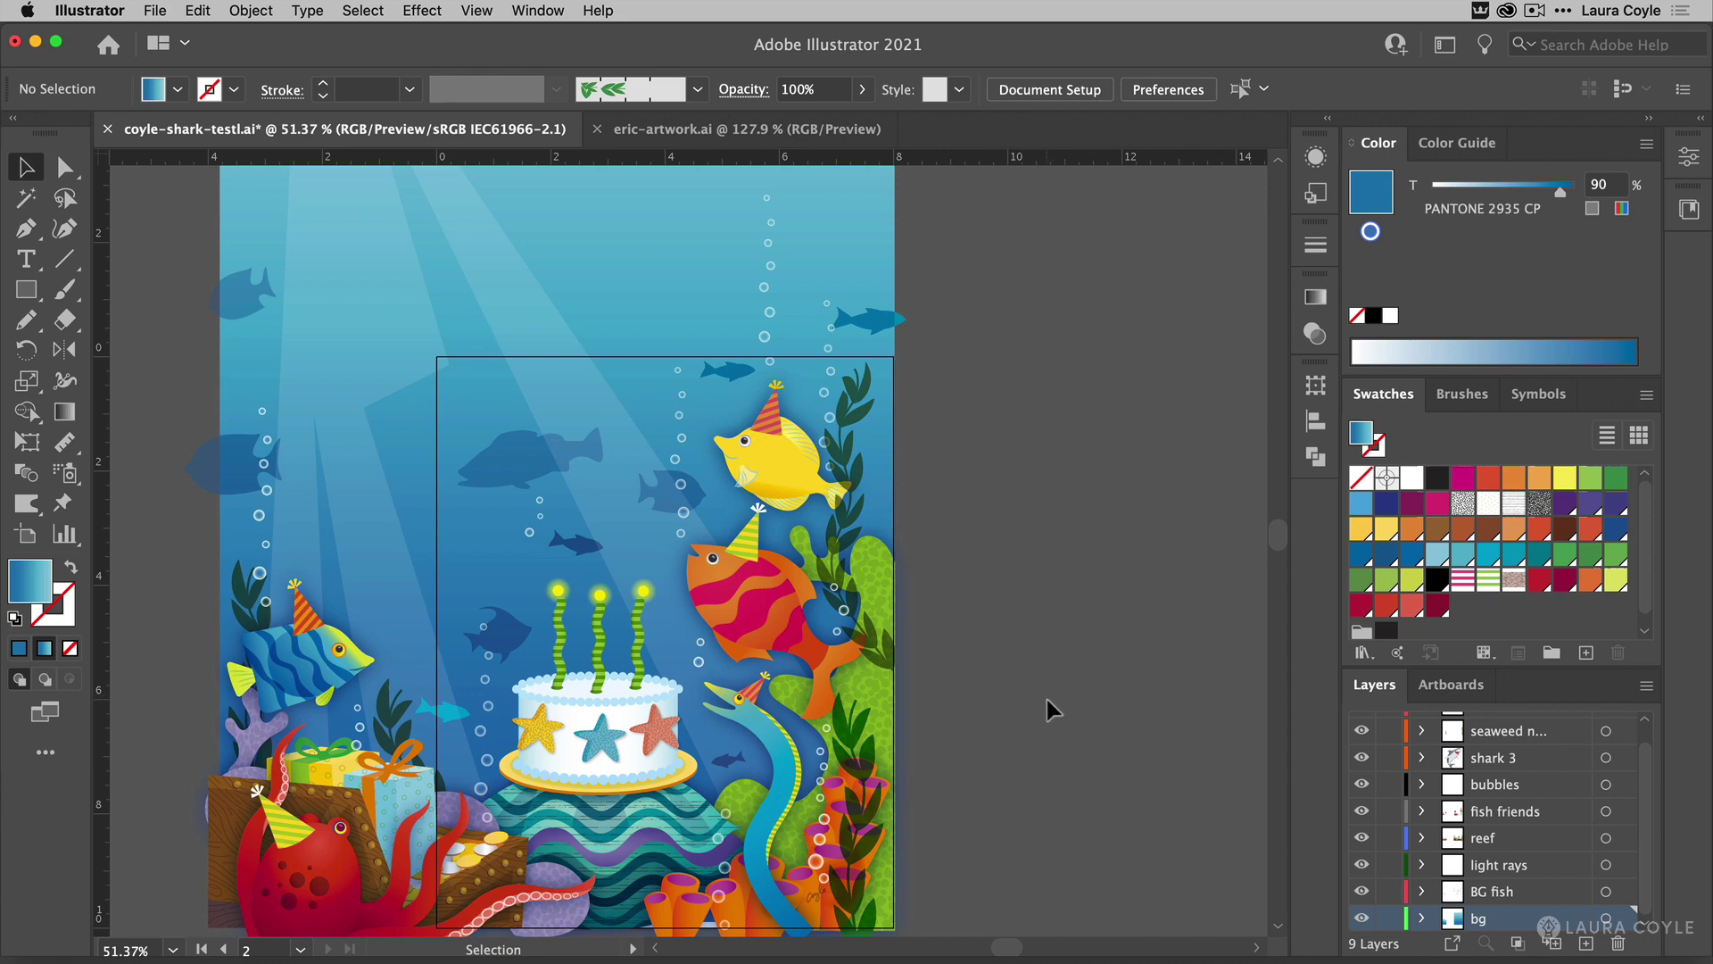
# Select the yellow fish group and set the keyboard increment preference to 0.25.
pyautogui.press('z')
pyautogui.moveTo(801, 723); pyautogui.dragTo(631, 707)
pyautogui.press('v')
pyautogui.click(383, 480)
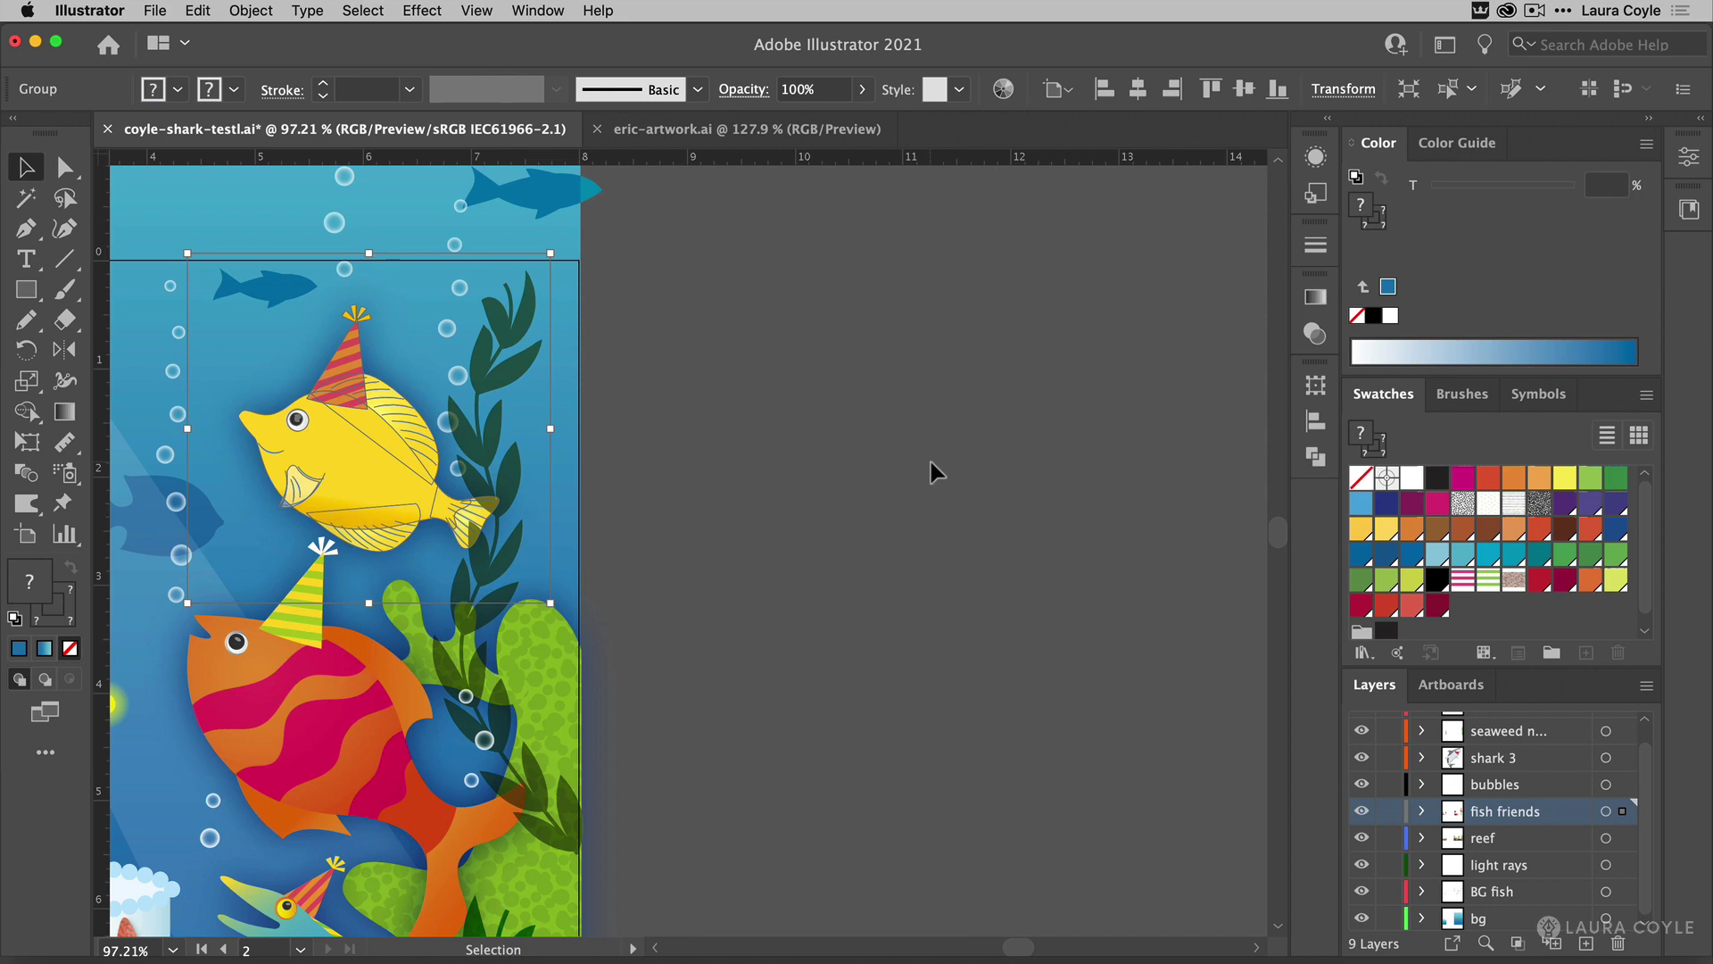
pyautogui.press('super+k')
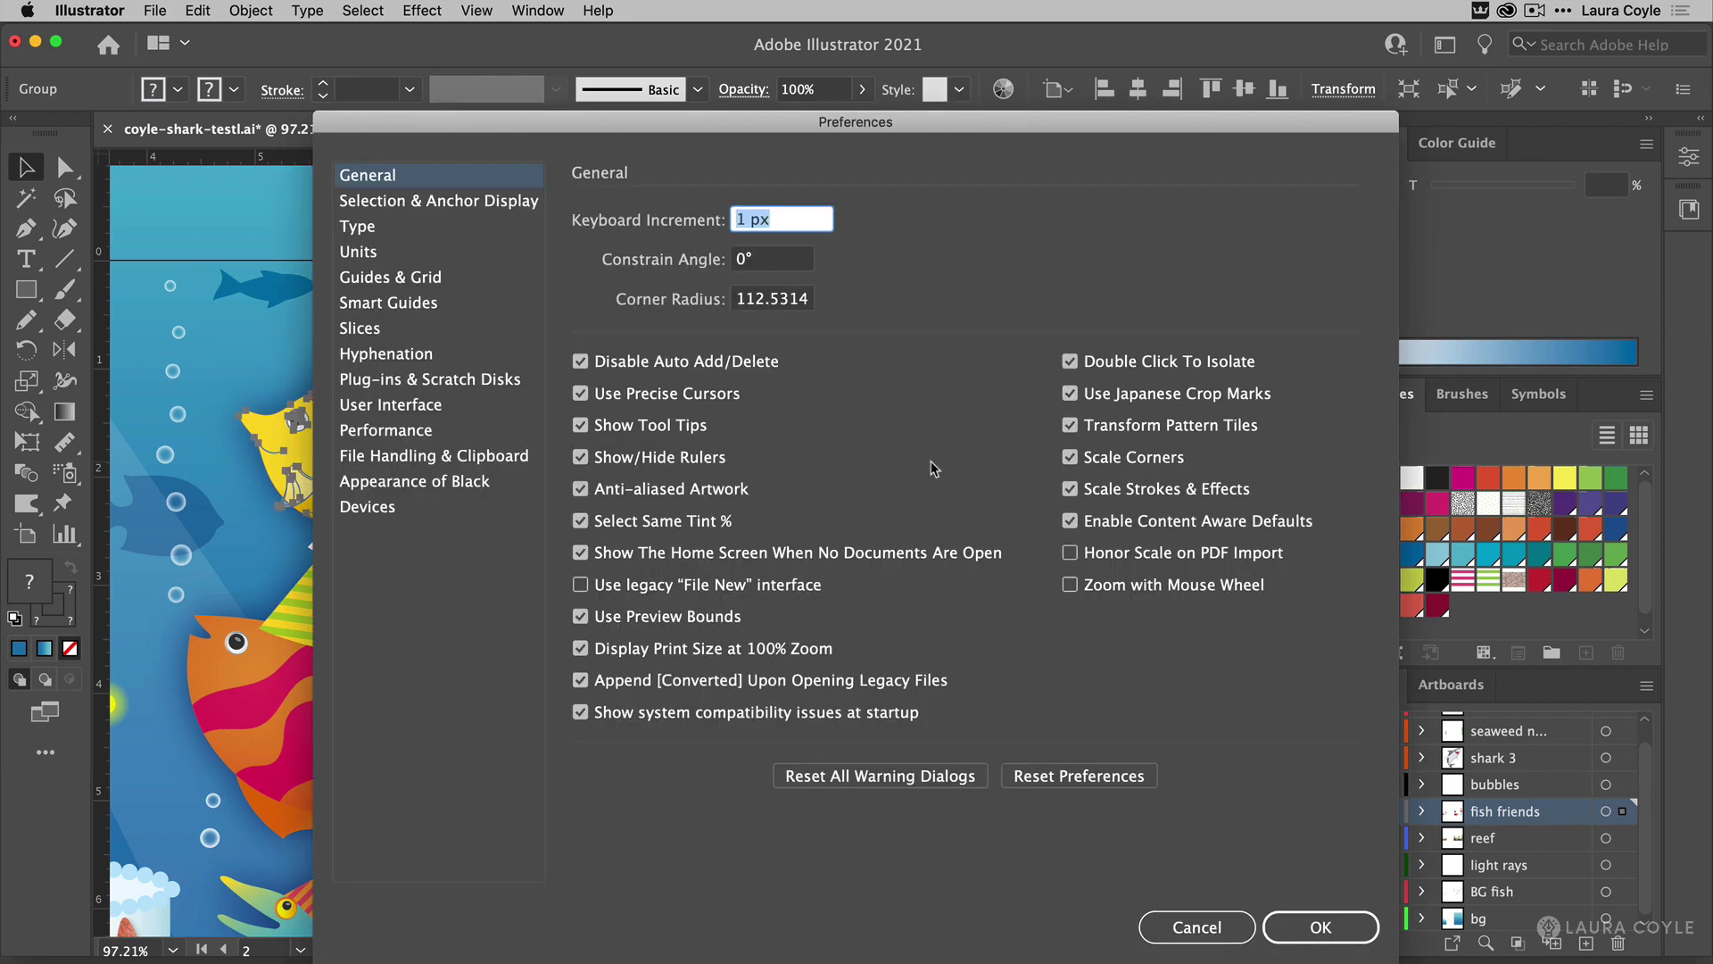
pyautogui.write('0.25')
pyautogui.press('Return')
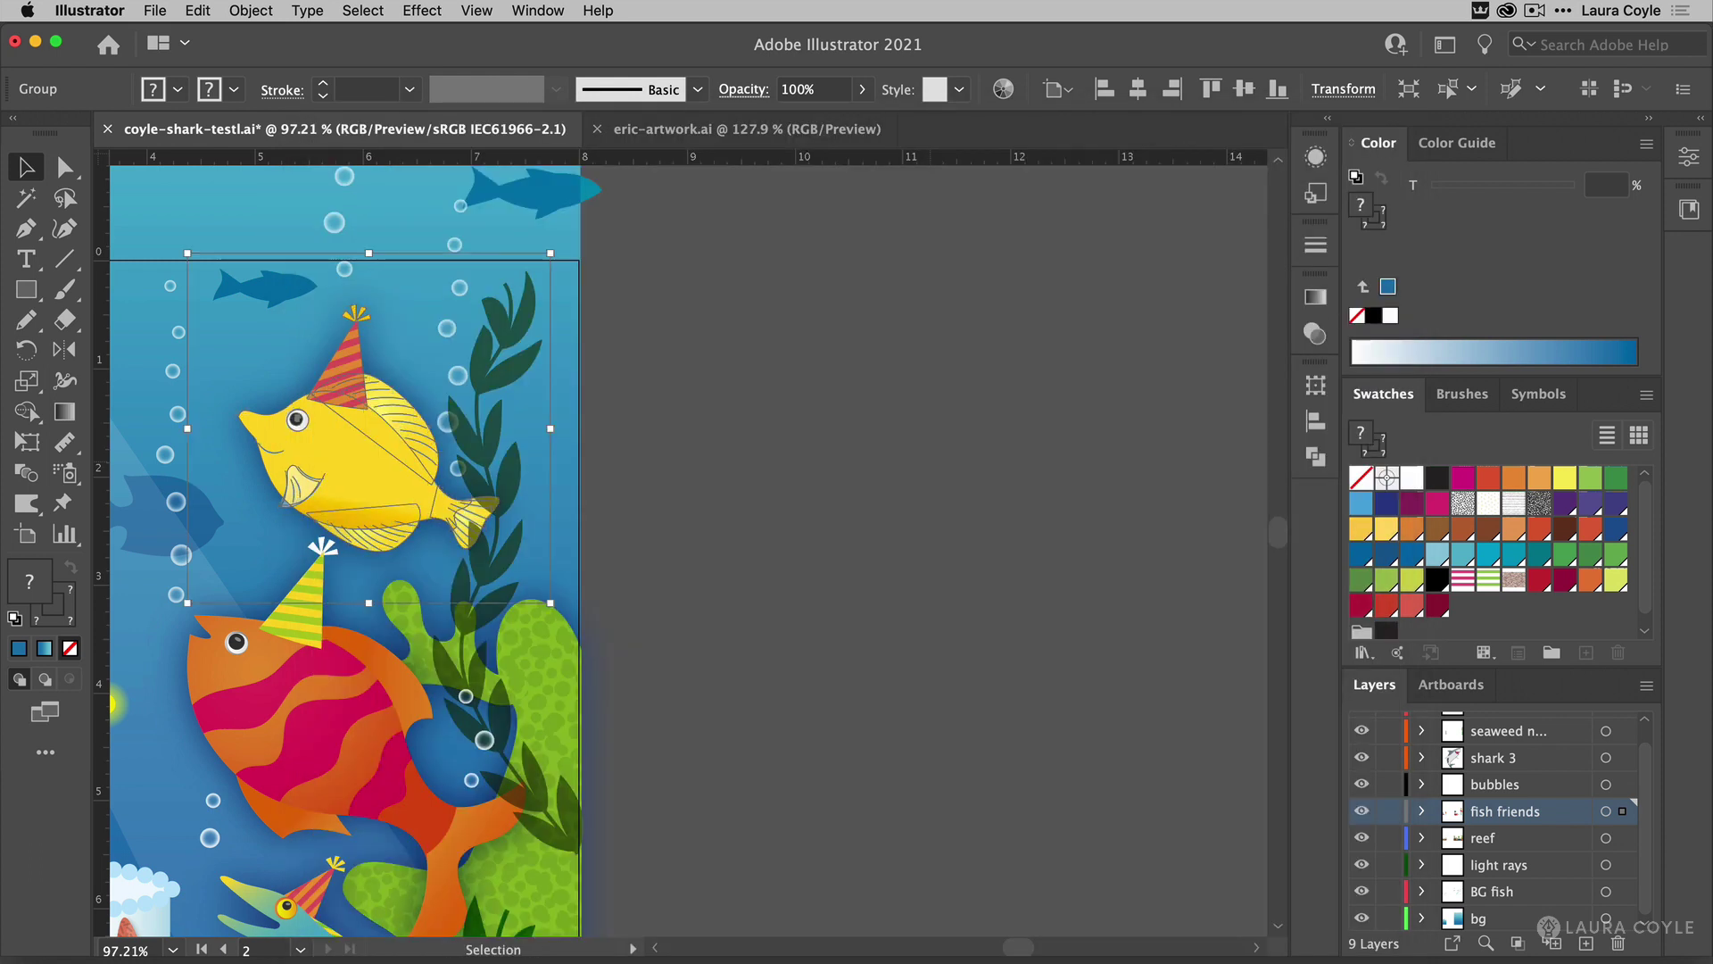
# Nudge the yellow fish group about 5 in to the right, off the artboard.
pyautogui.press('Right')
pyautogui.press('Right')
pyautogui.press('Right')
pyautogui.press('Right')
pyautogui.press('Right')
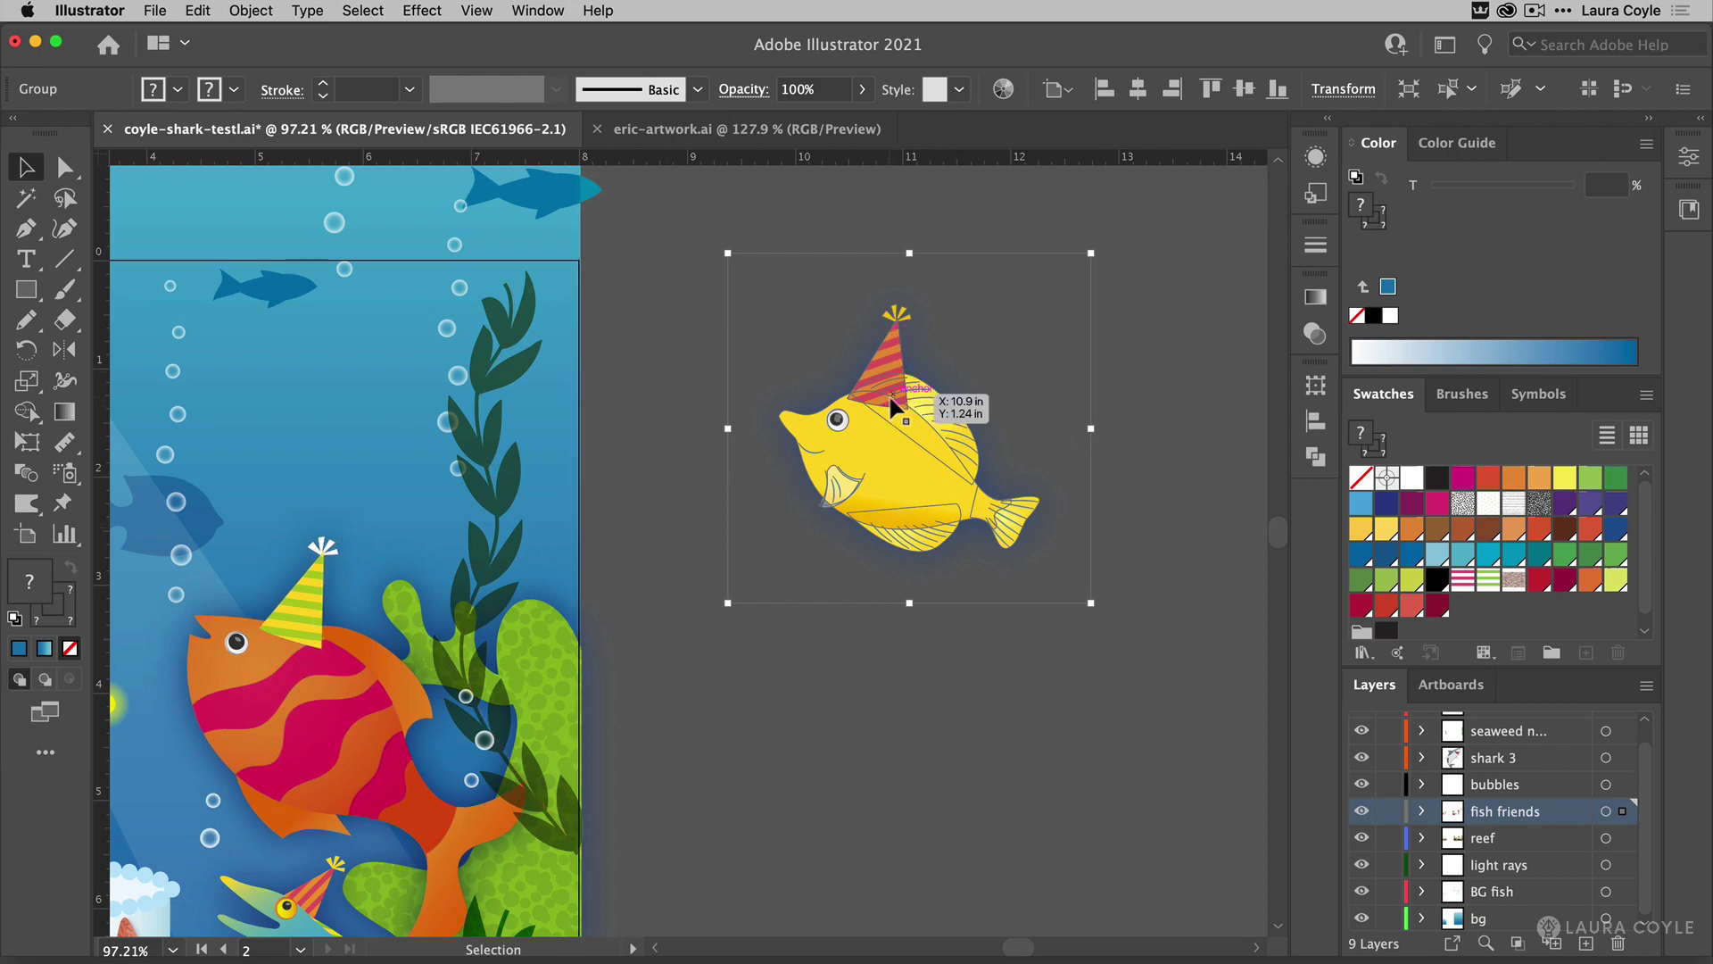
# Isolate the yellow fish group and its body path, and return to the group's isolation level.
pyautogui.doubleClick(880, 435)
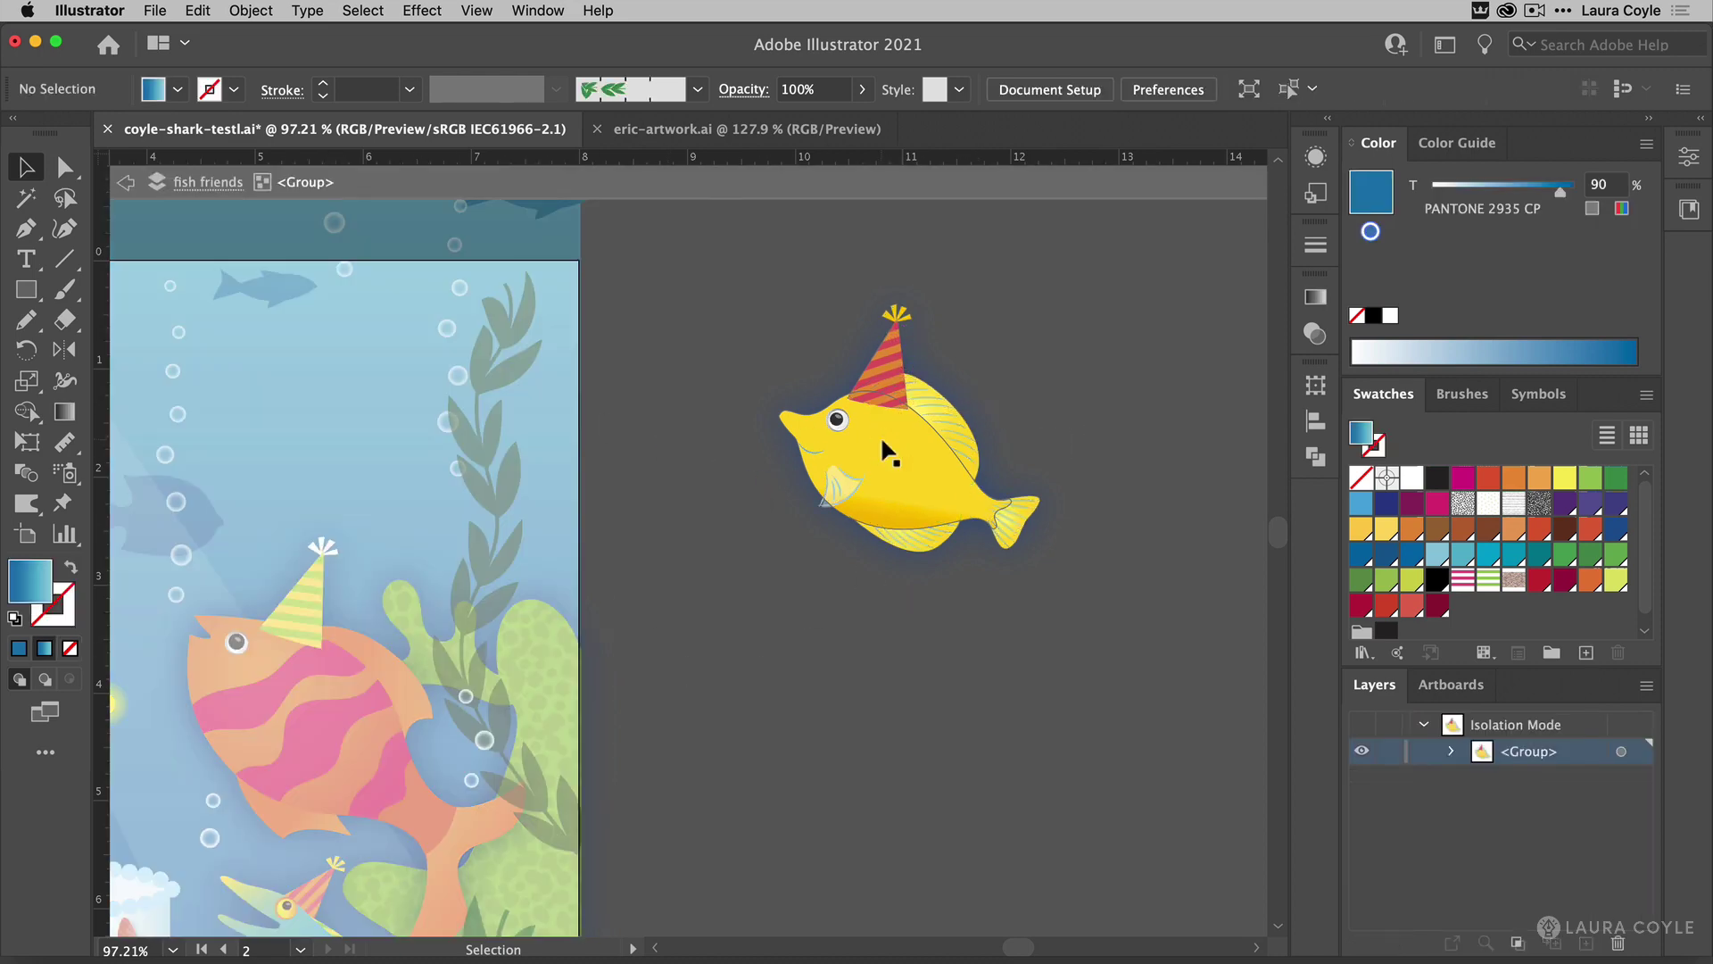
pyautogui.doubleClick(881, 435)
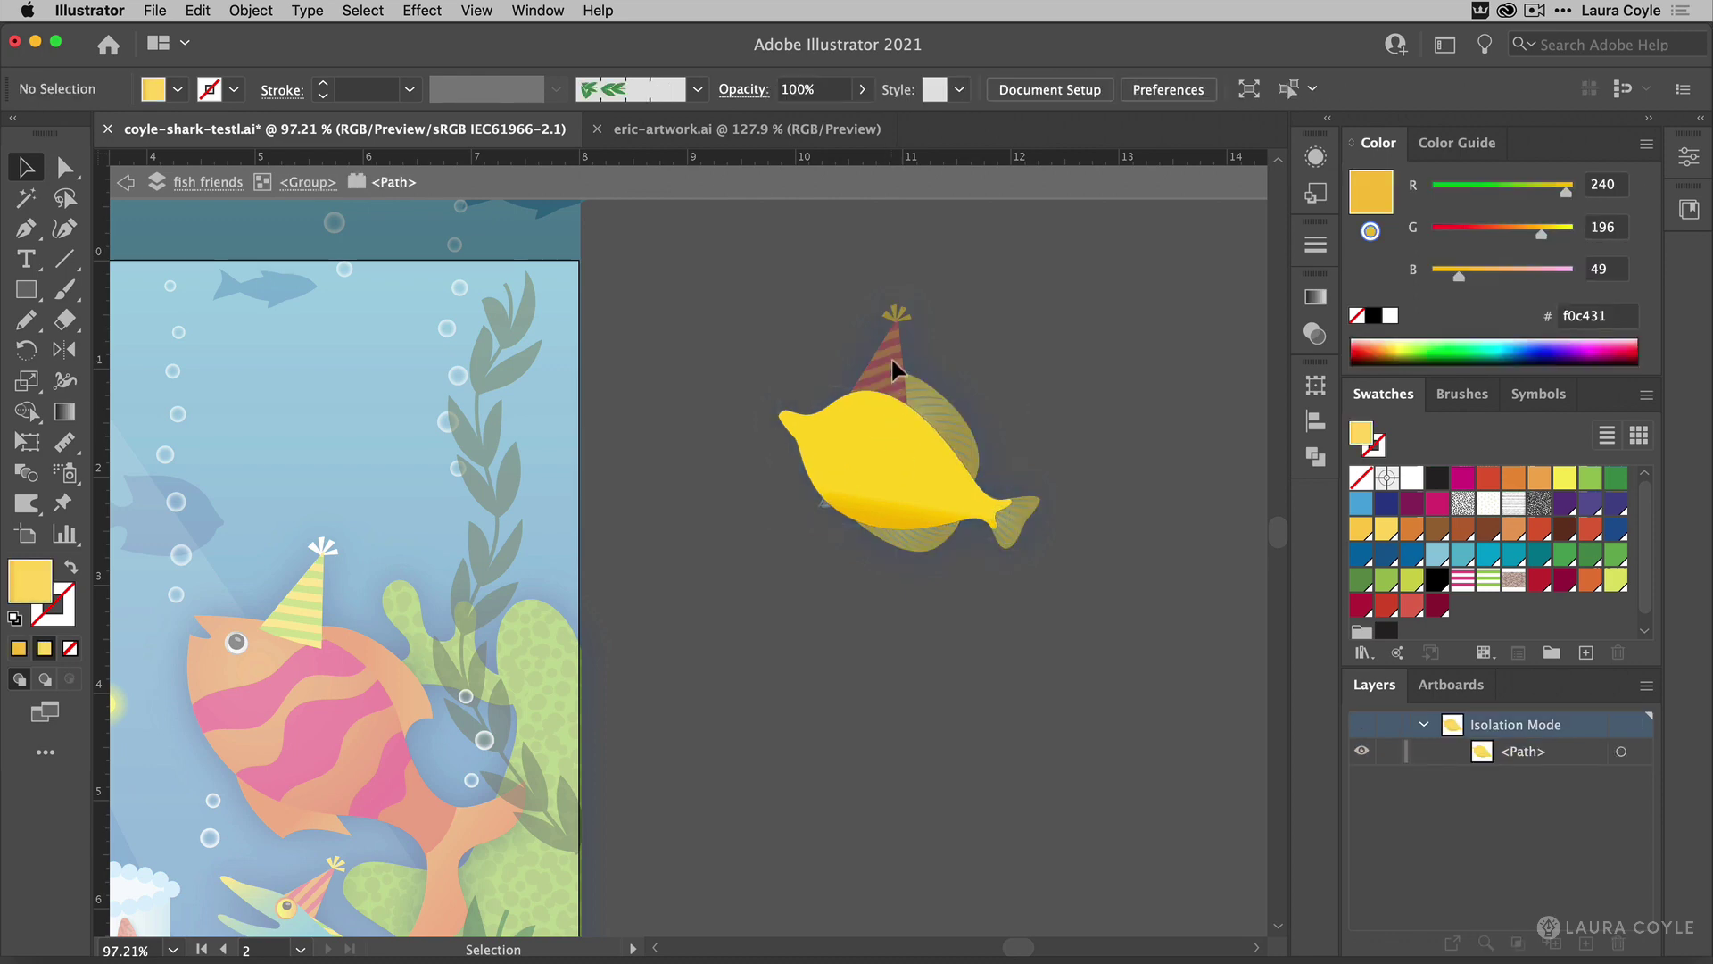
pyautogui.press('Escape')
pyautogui.click(892, 359)
pyautogui.doubleClick(892, 358)
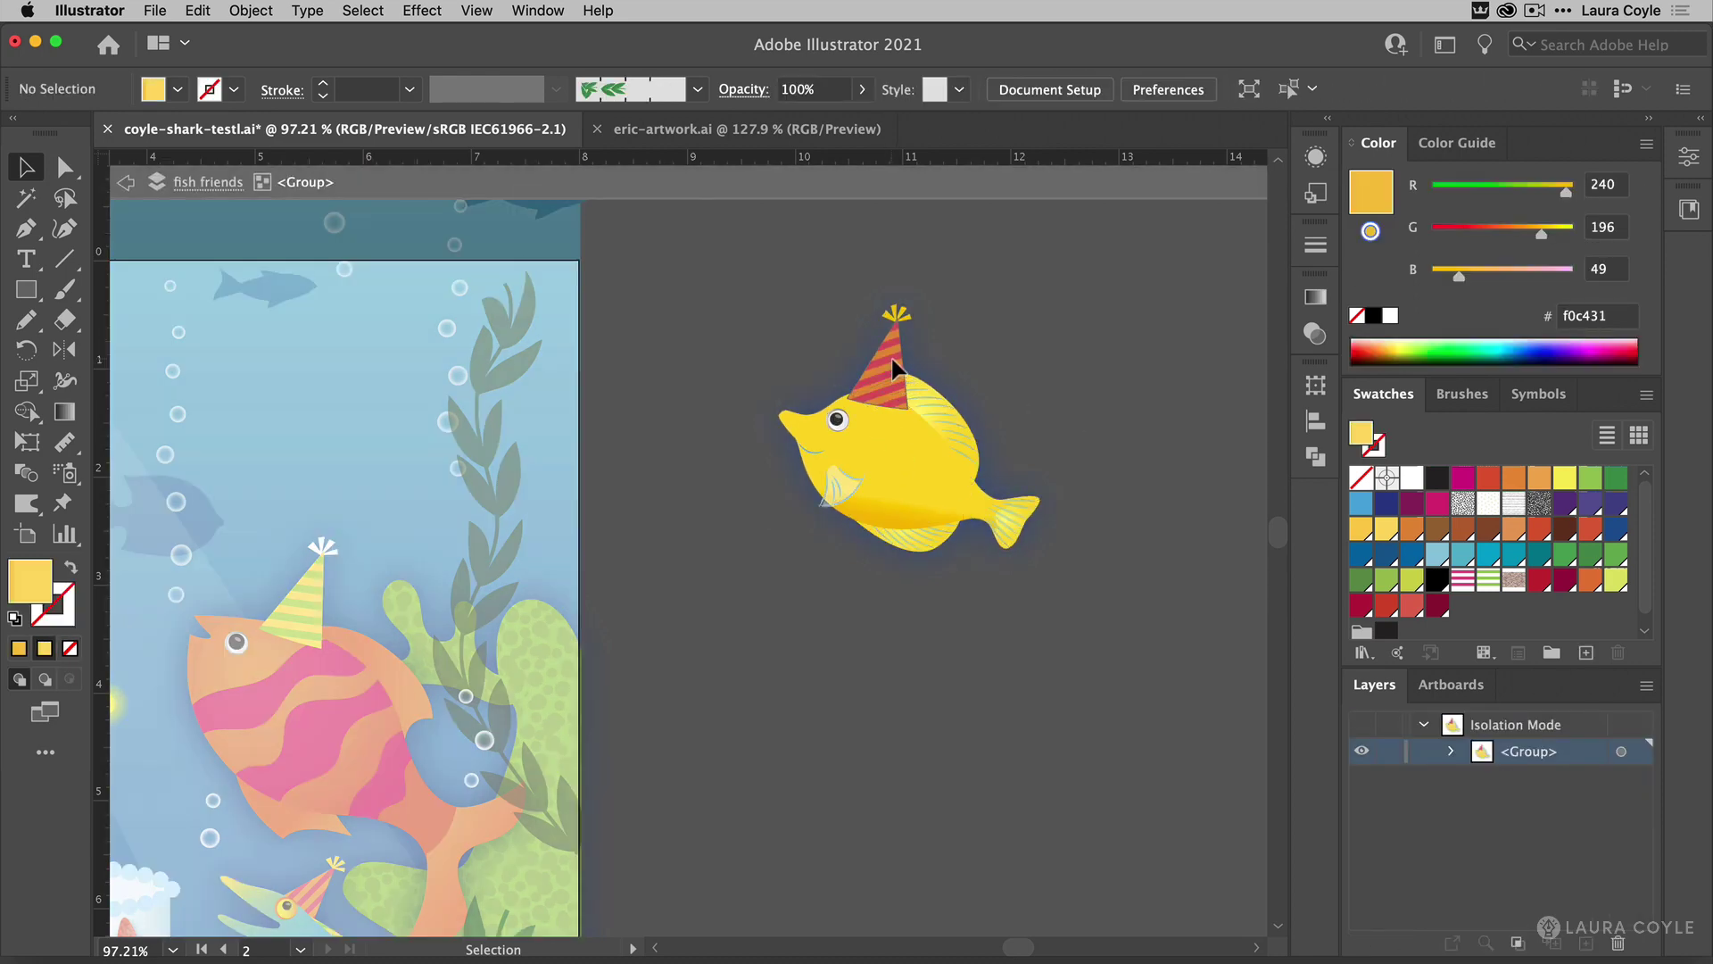
# Delete the striped party hat and its topper from the isolated yellow fish group.
pyautogui.click(895, 366)
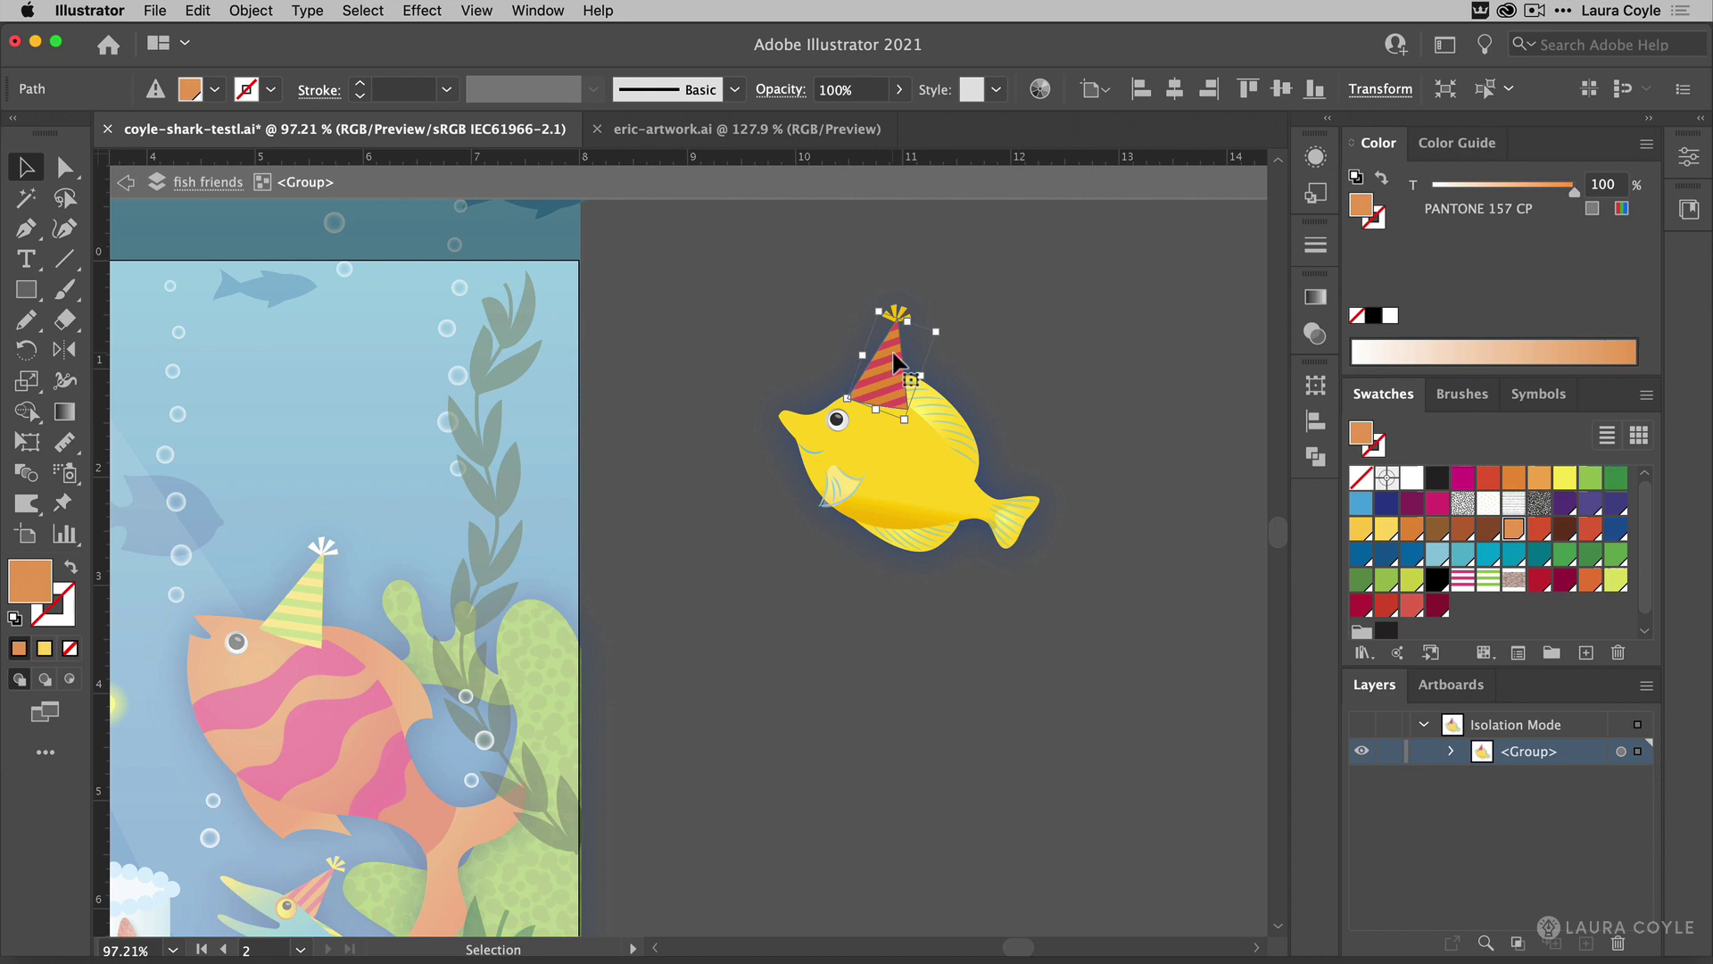
pyautogui.press('Delete')
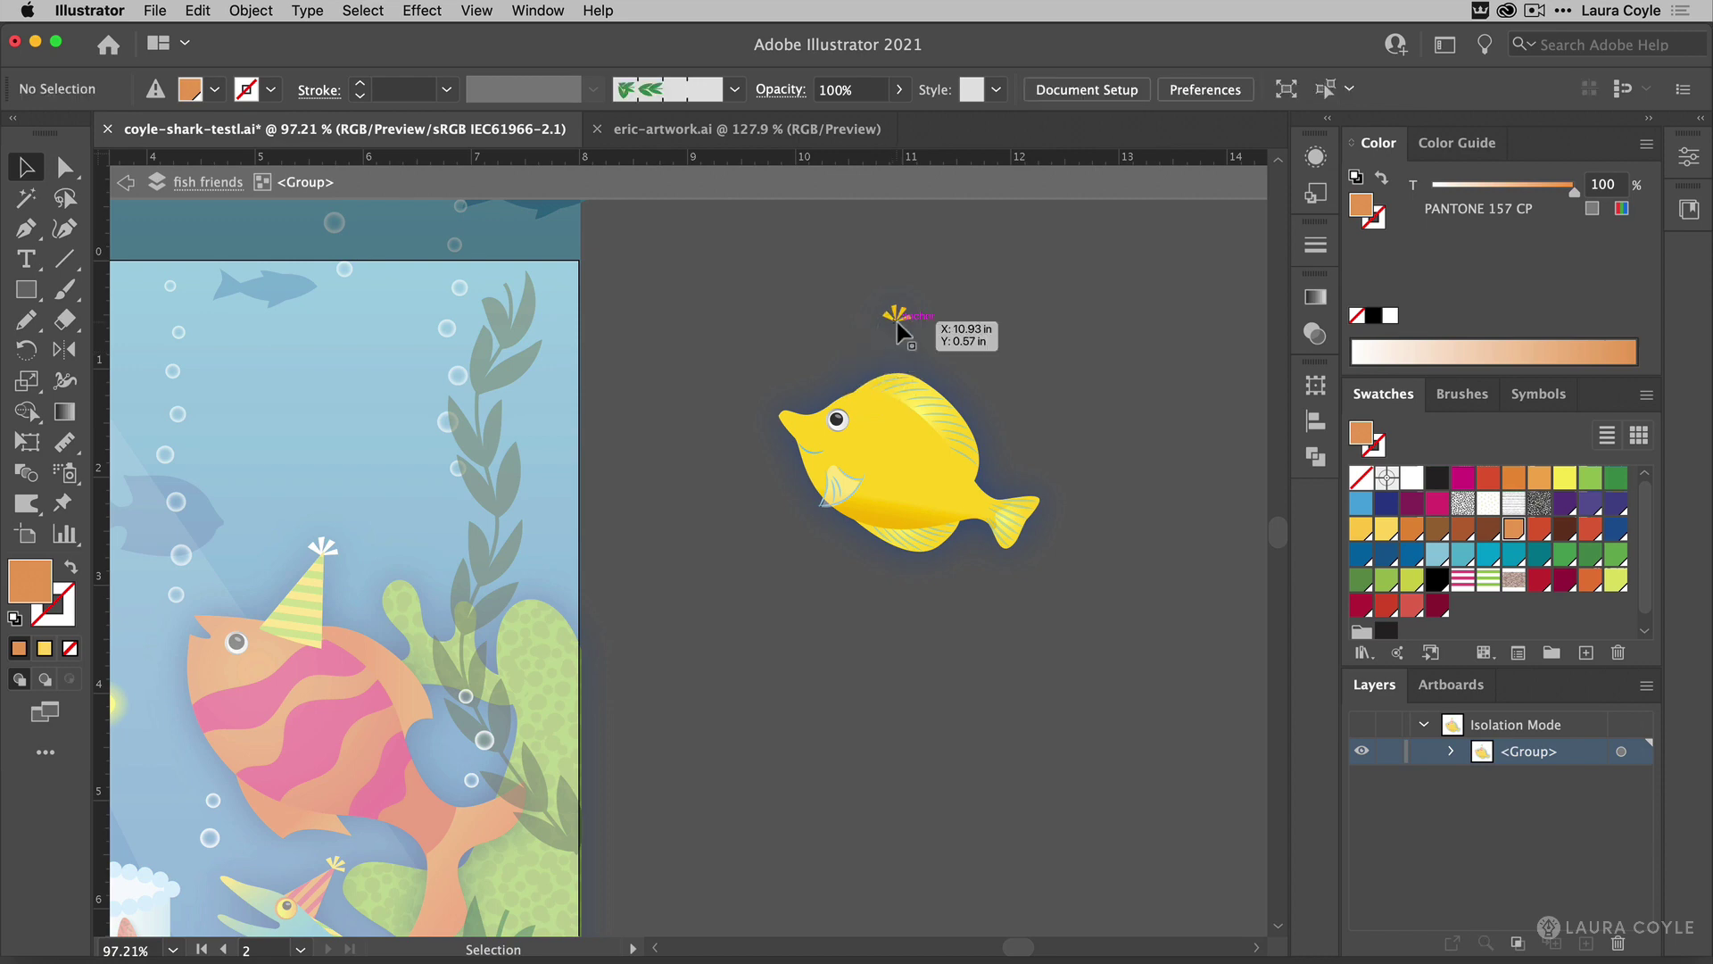
pyautogui.click(895, 321)
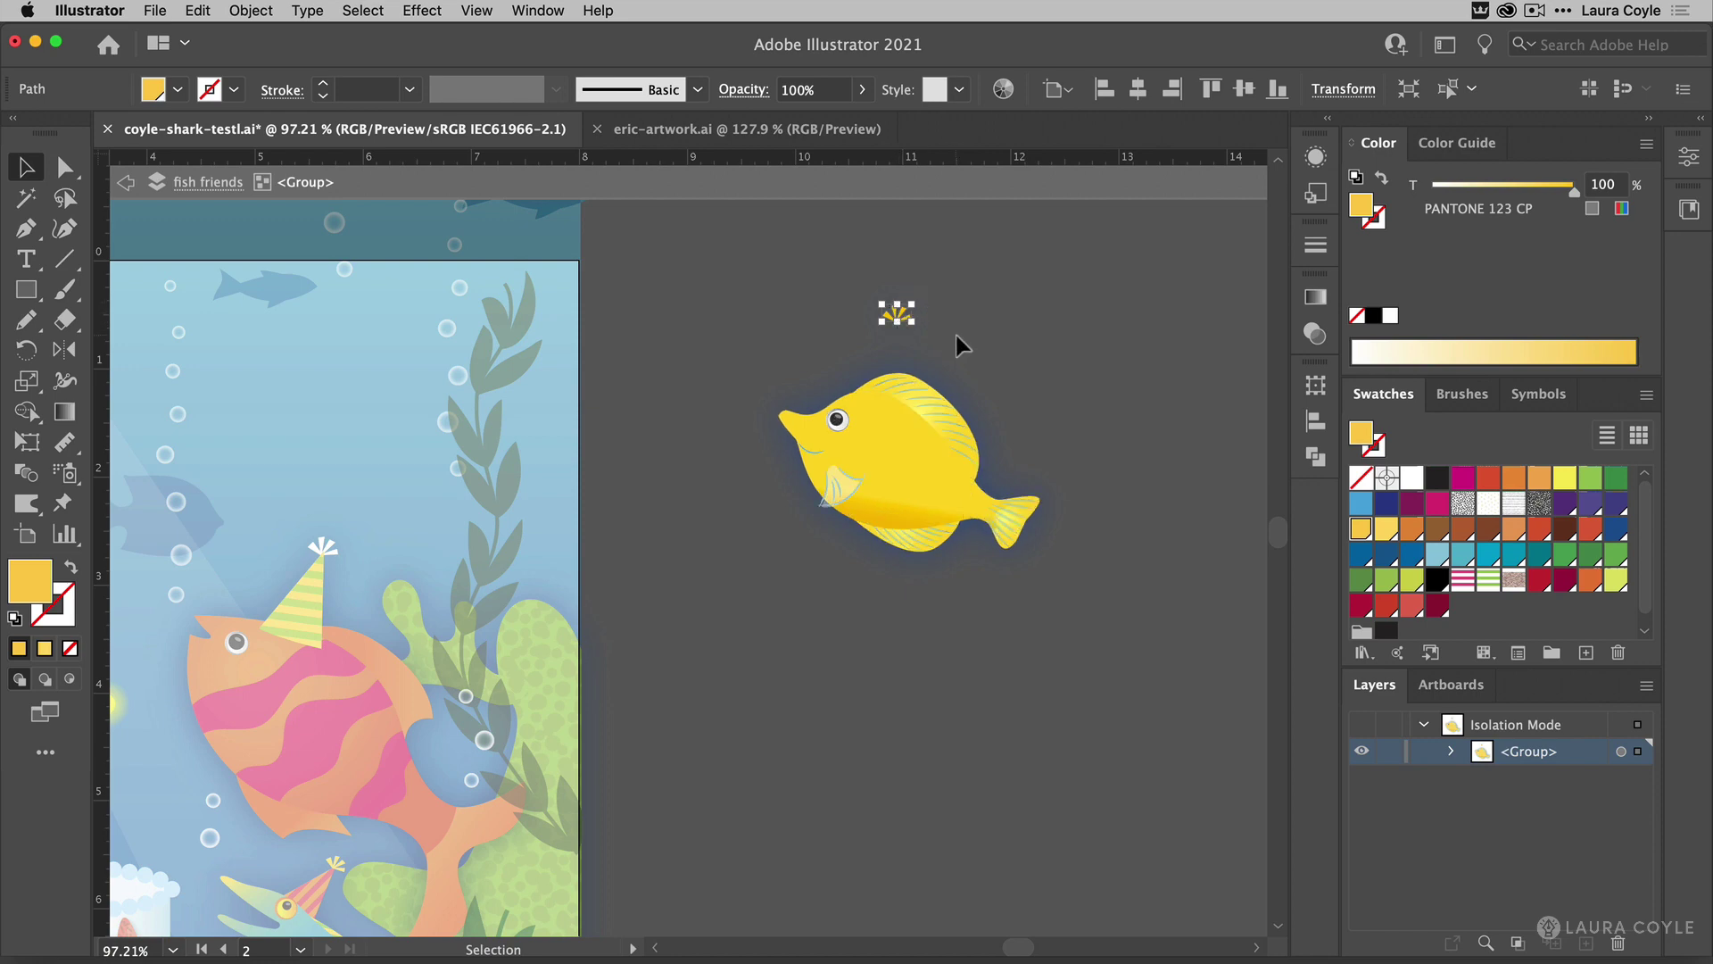
pyautogui.press('Delete')
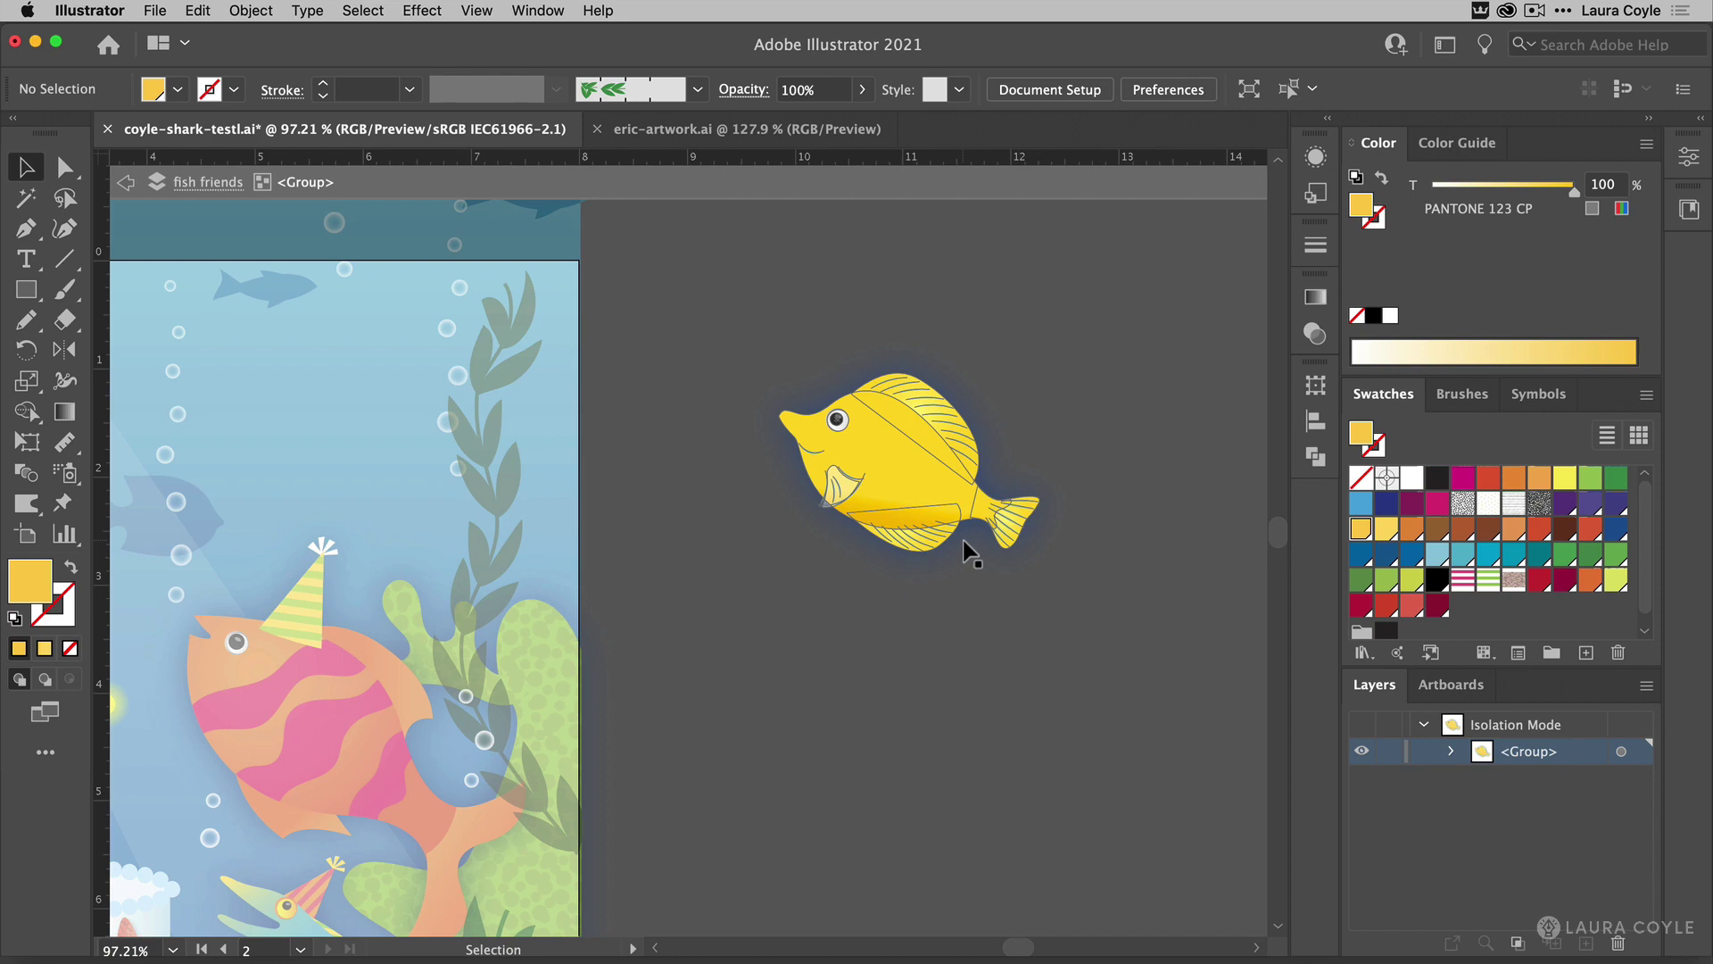
# Examine the yellow fish group's appearance attributes, including its Outer Glow effect, starting from the body path.
pyautogui.click(1316, 160)
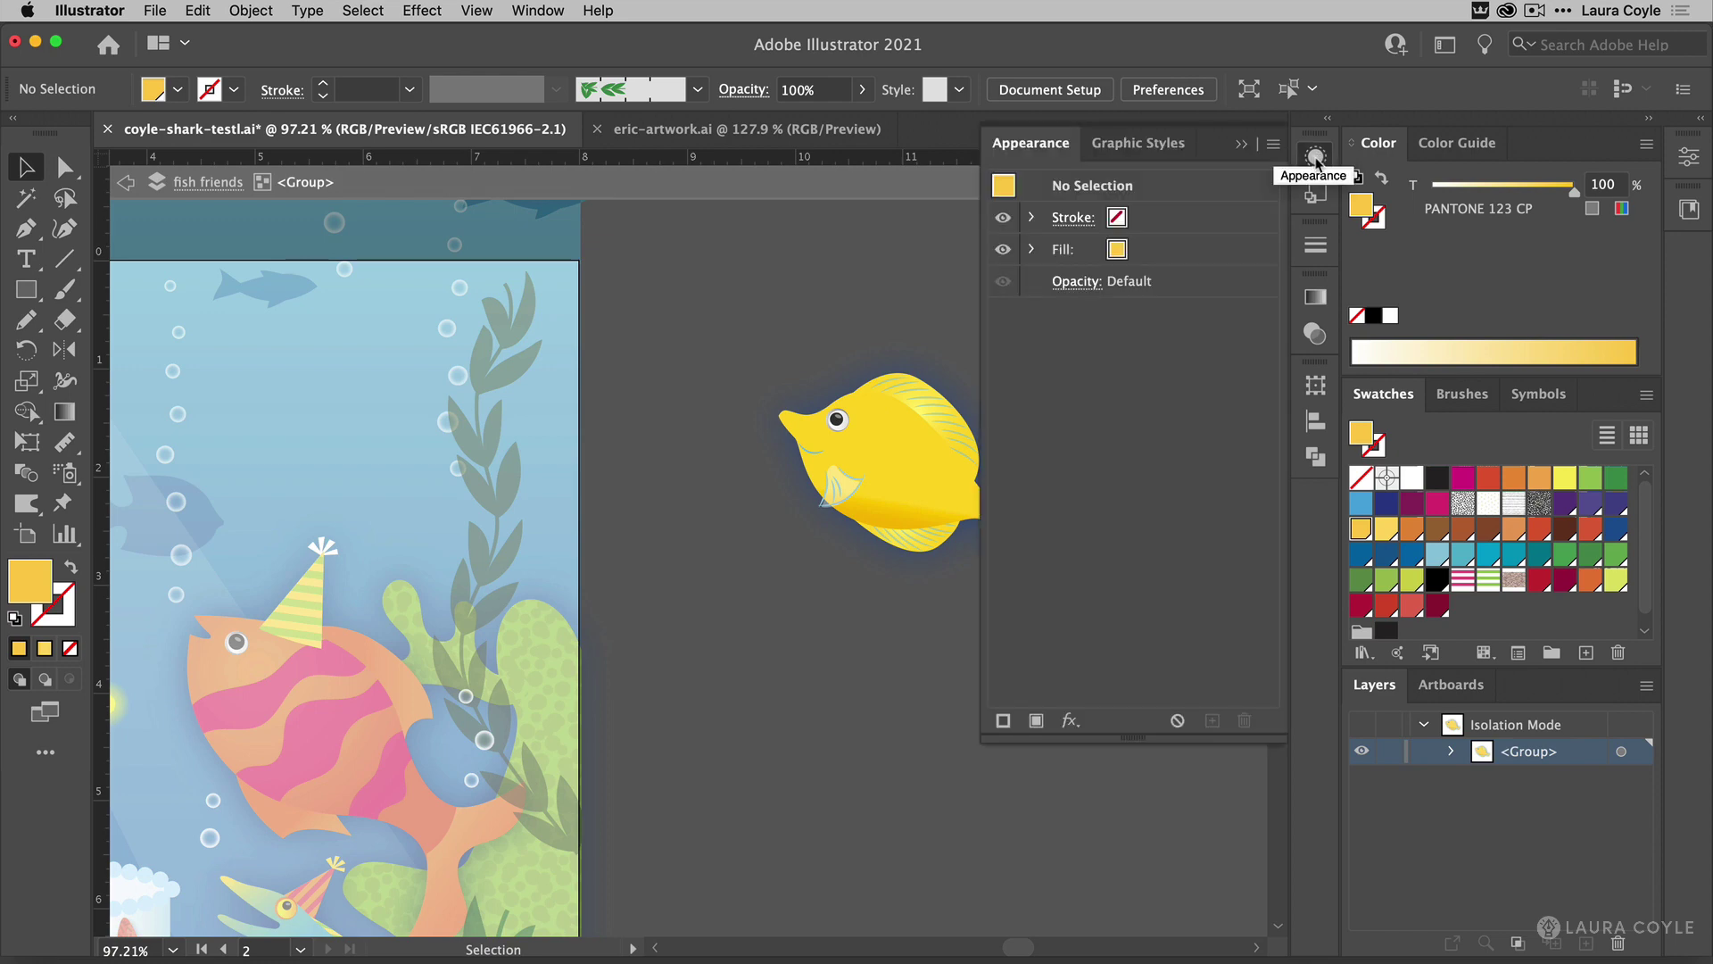
pyautogui.click(905, 469)
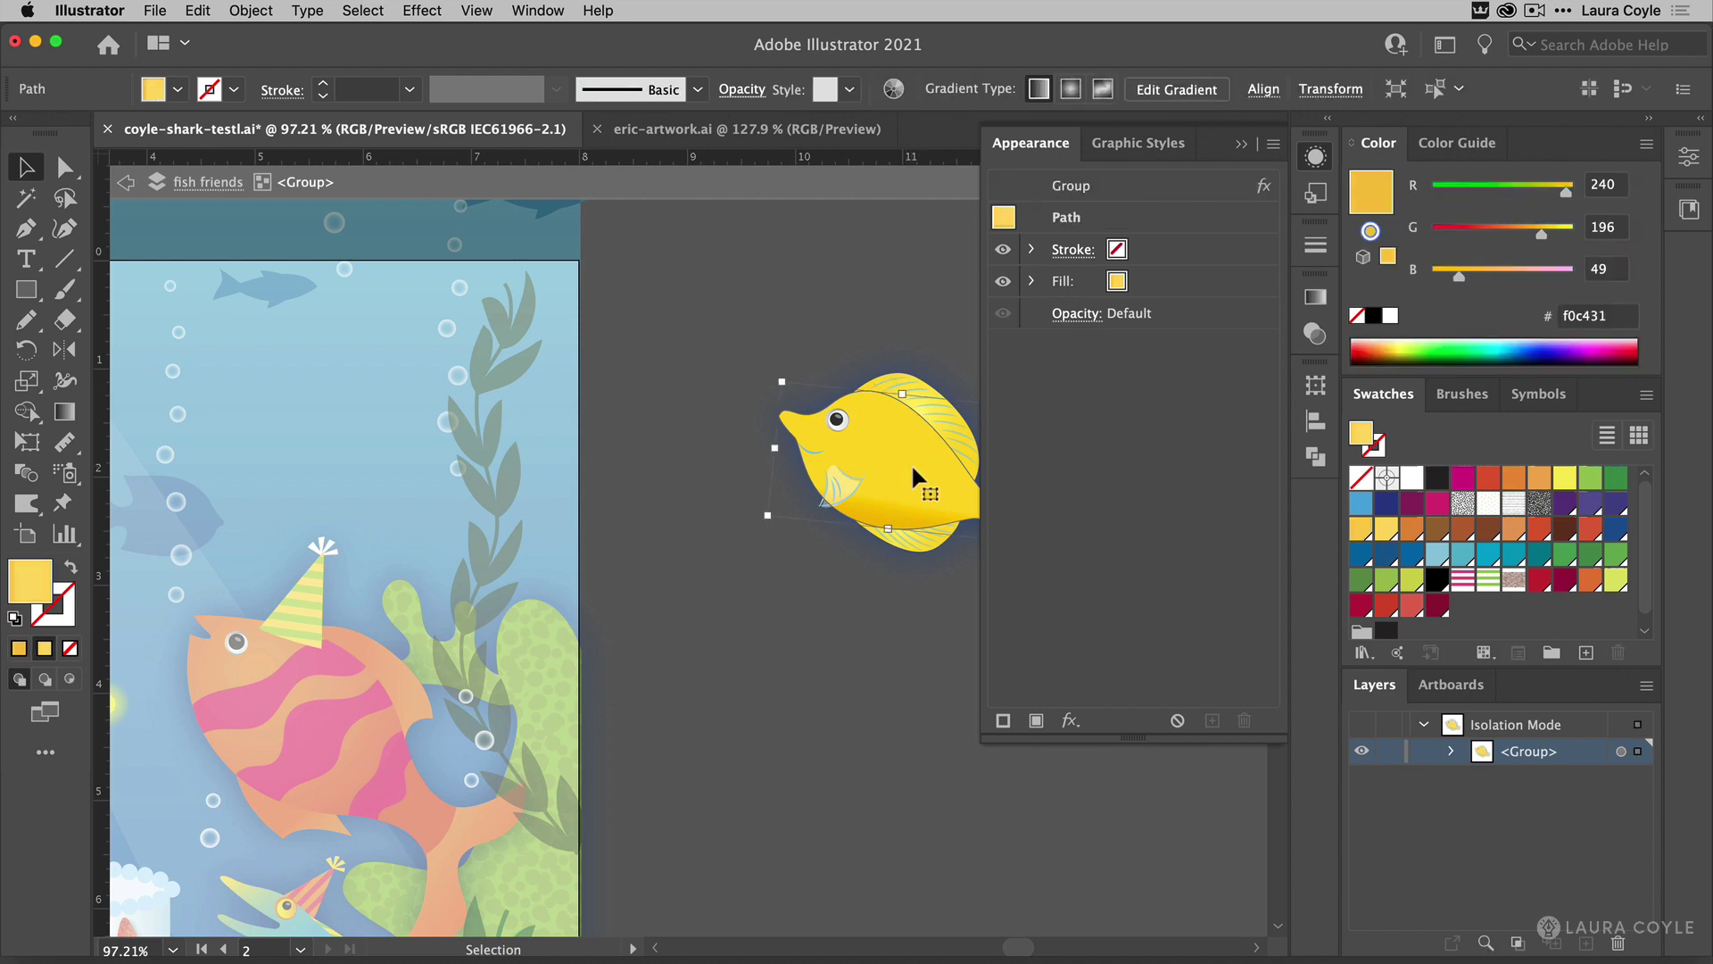
pyautogui.click(1127, 185)
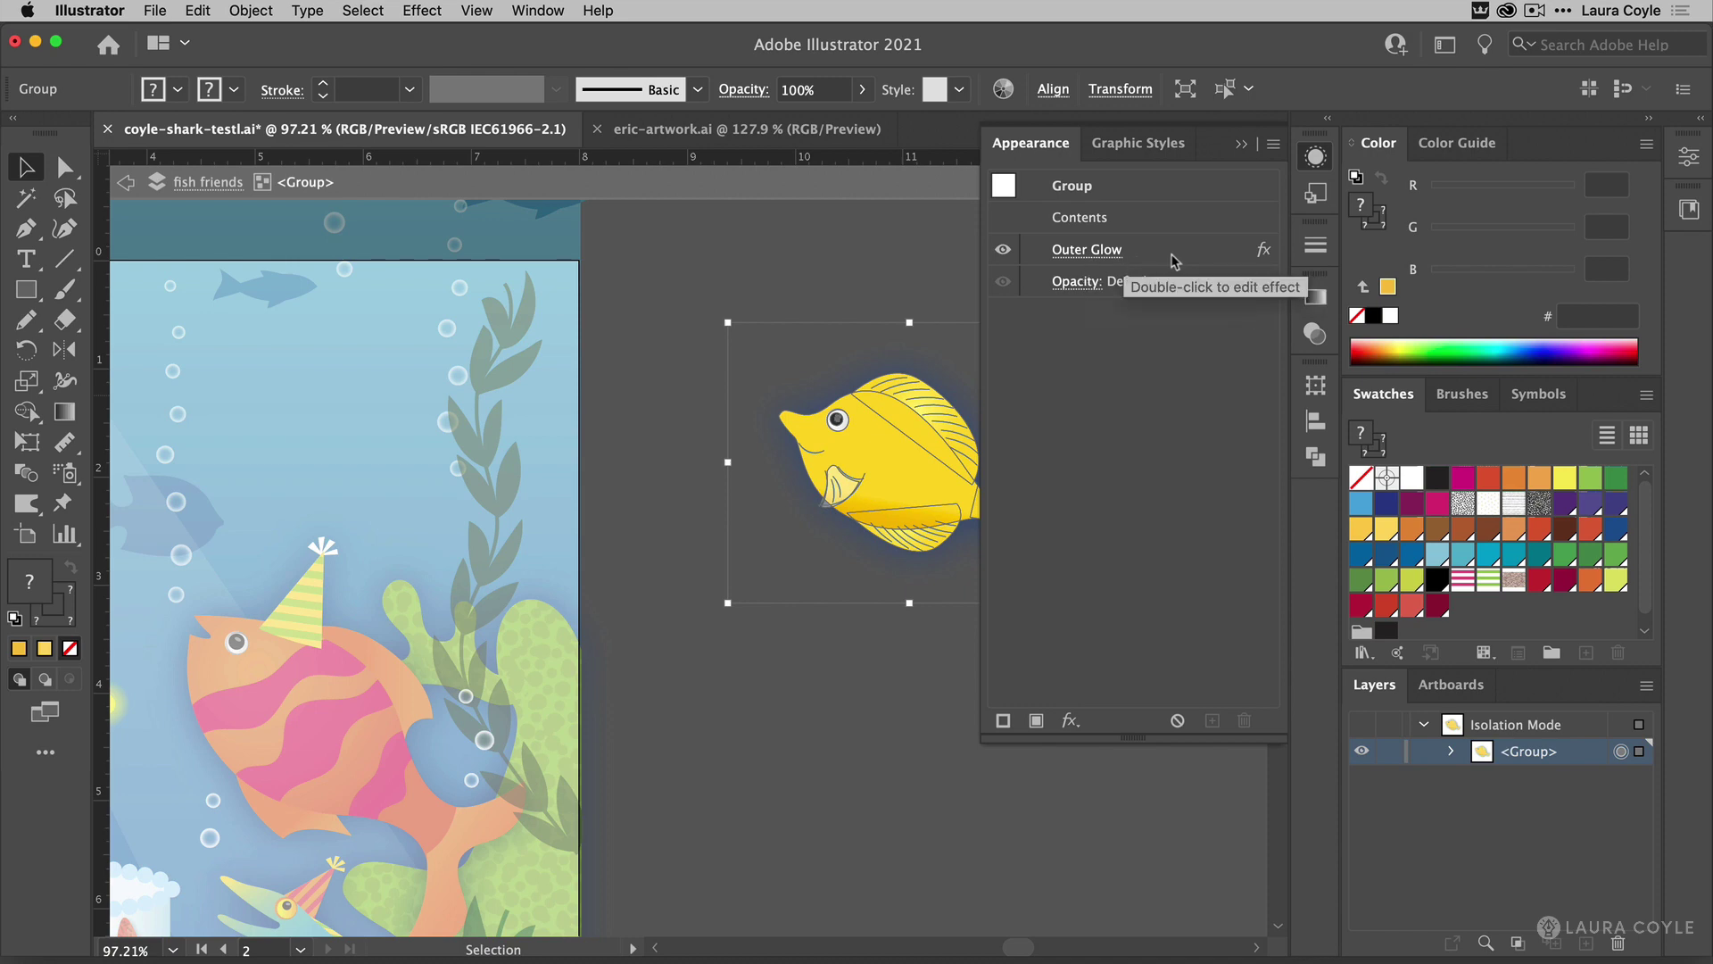
pyautogui.click(1241, 144)
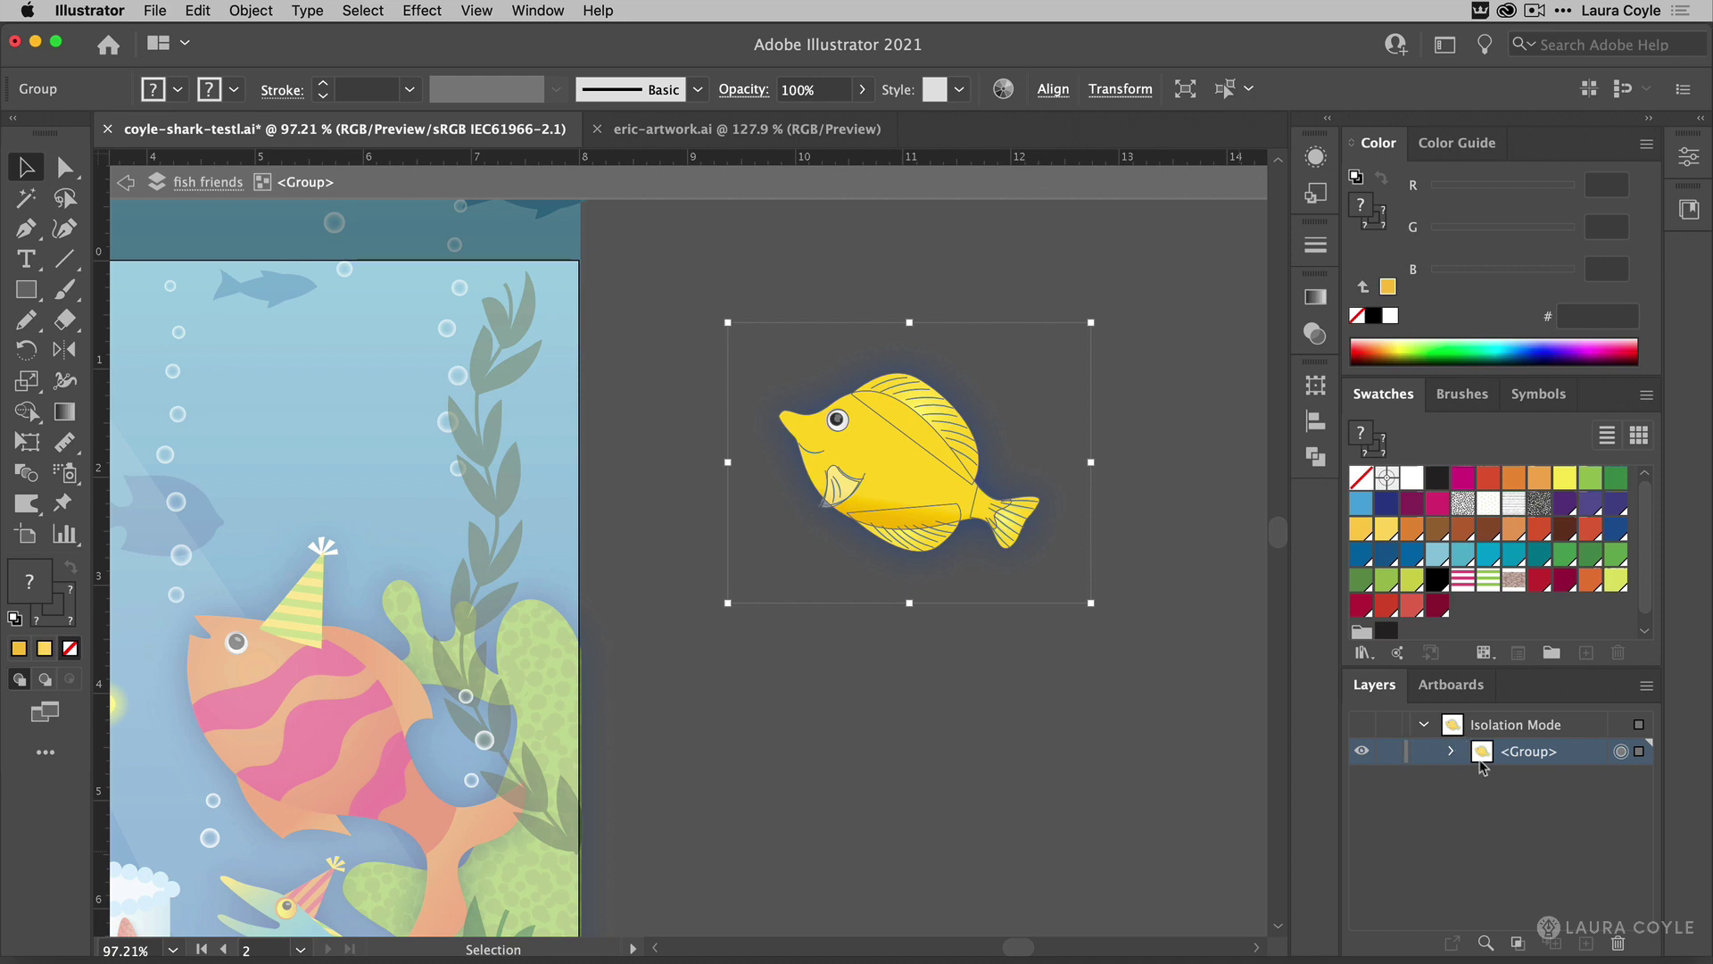
# Exit isolation mode, nudge the yellow fish group about 5 in left back onto the artboard, and deselect it.
pyautogui.click(125, 184)
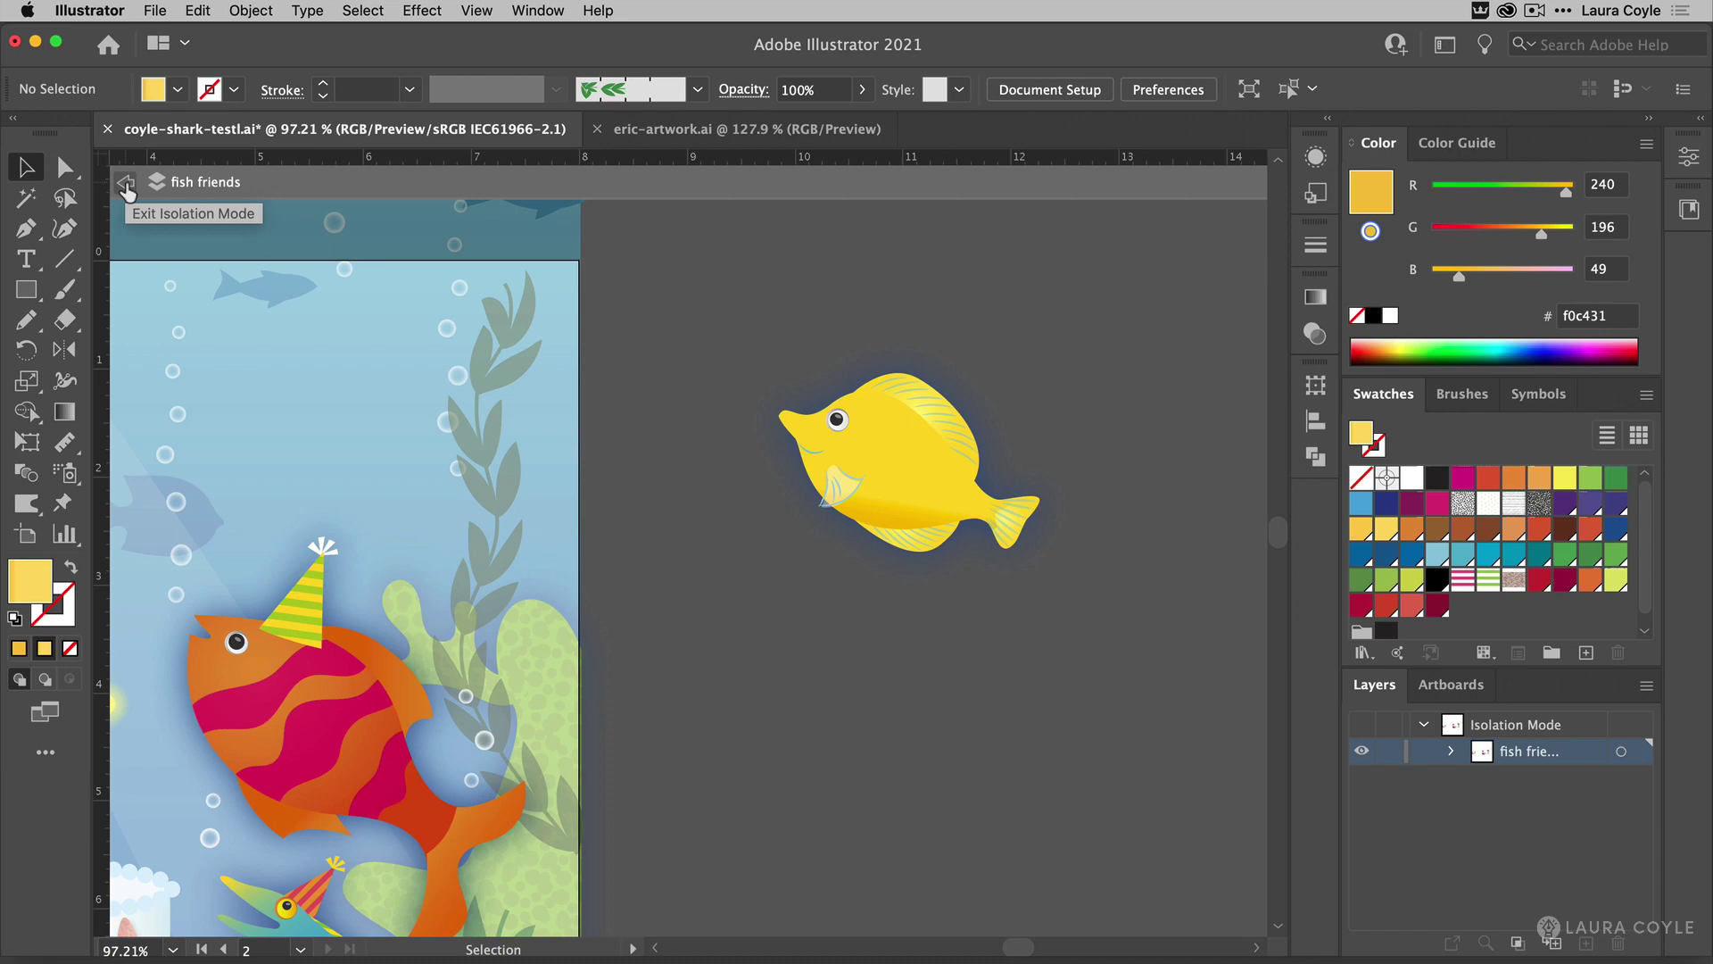
pyautogui.click(126, 184)
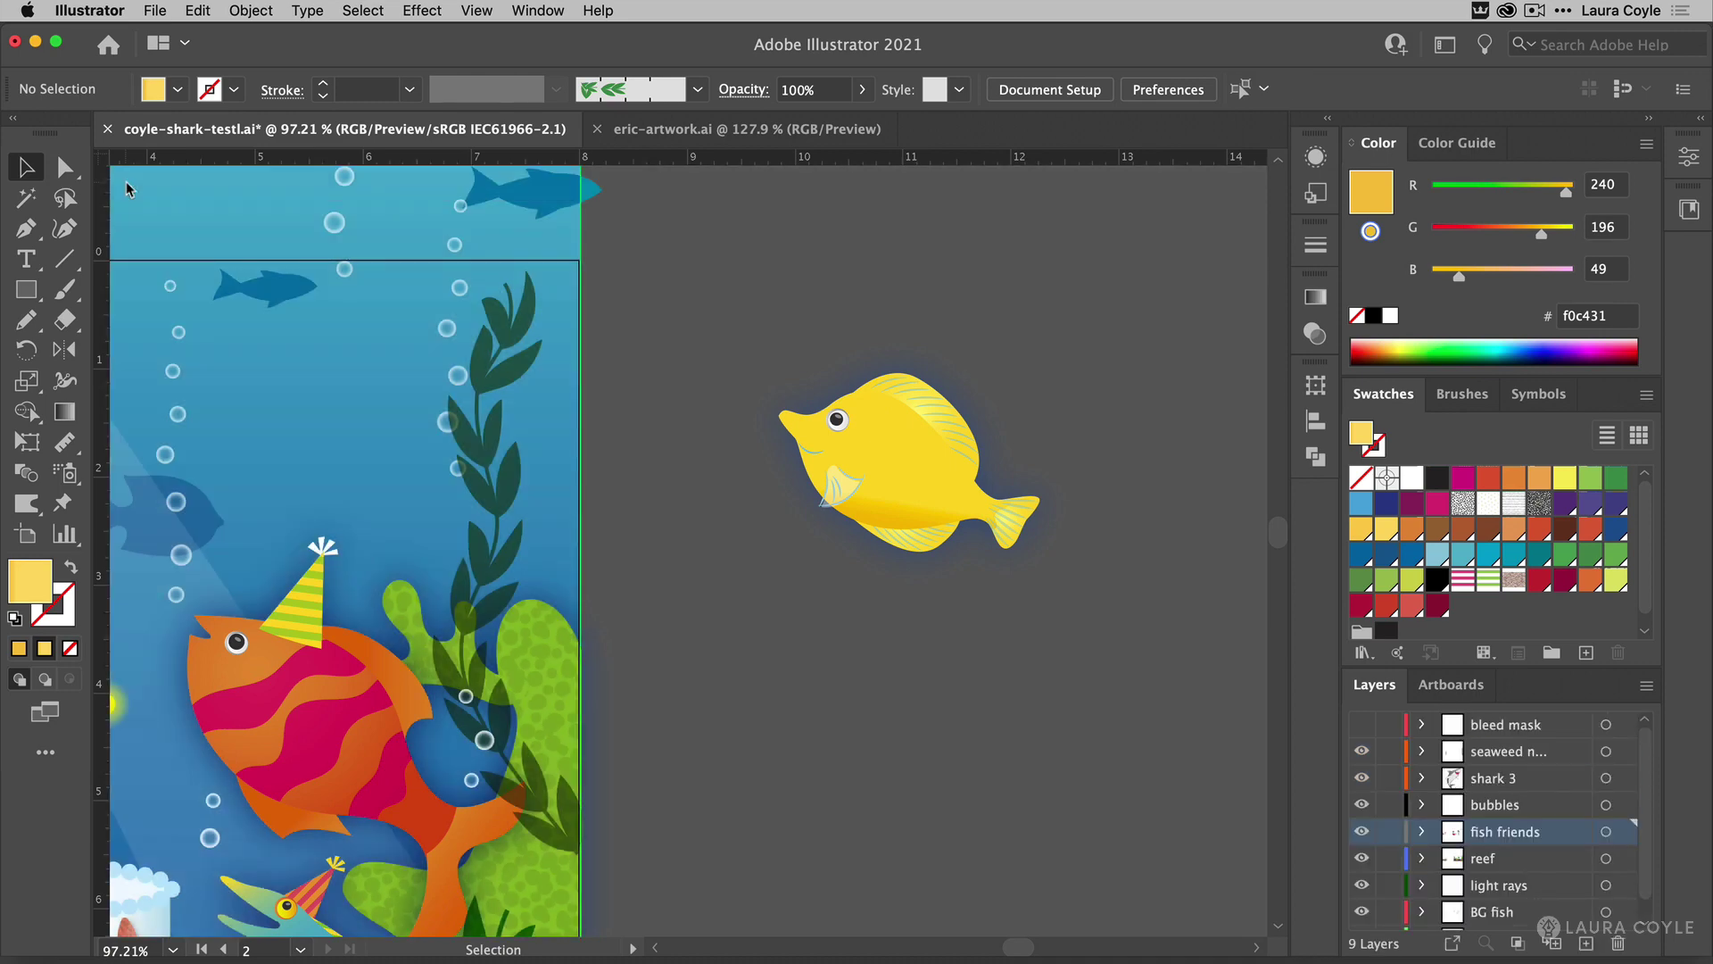
pyautogui.click(897, 464)
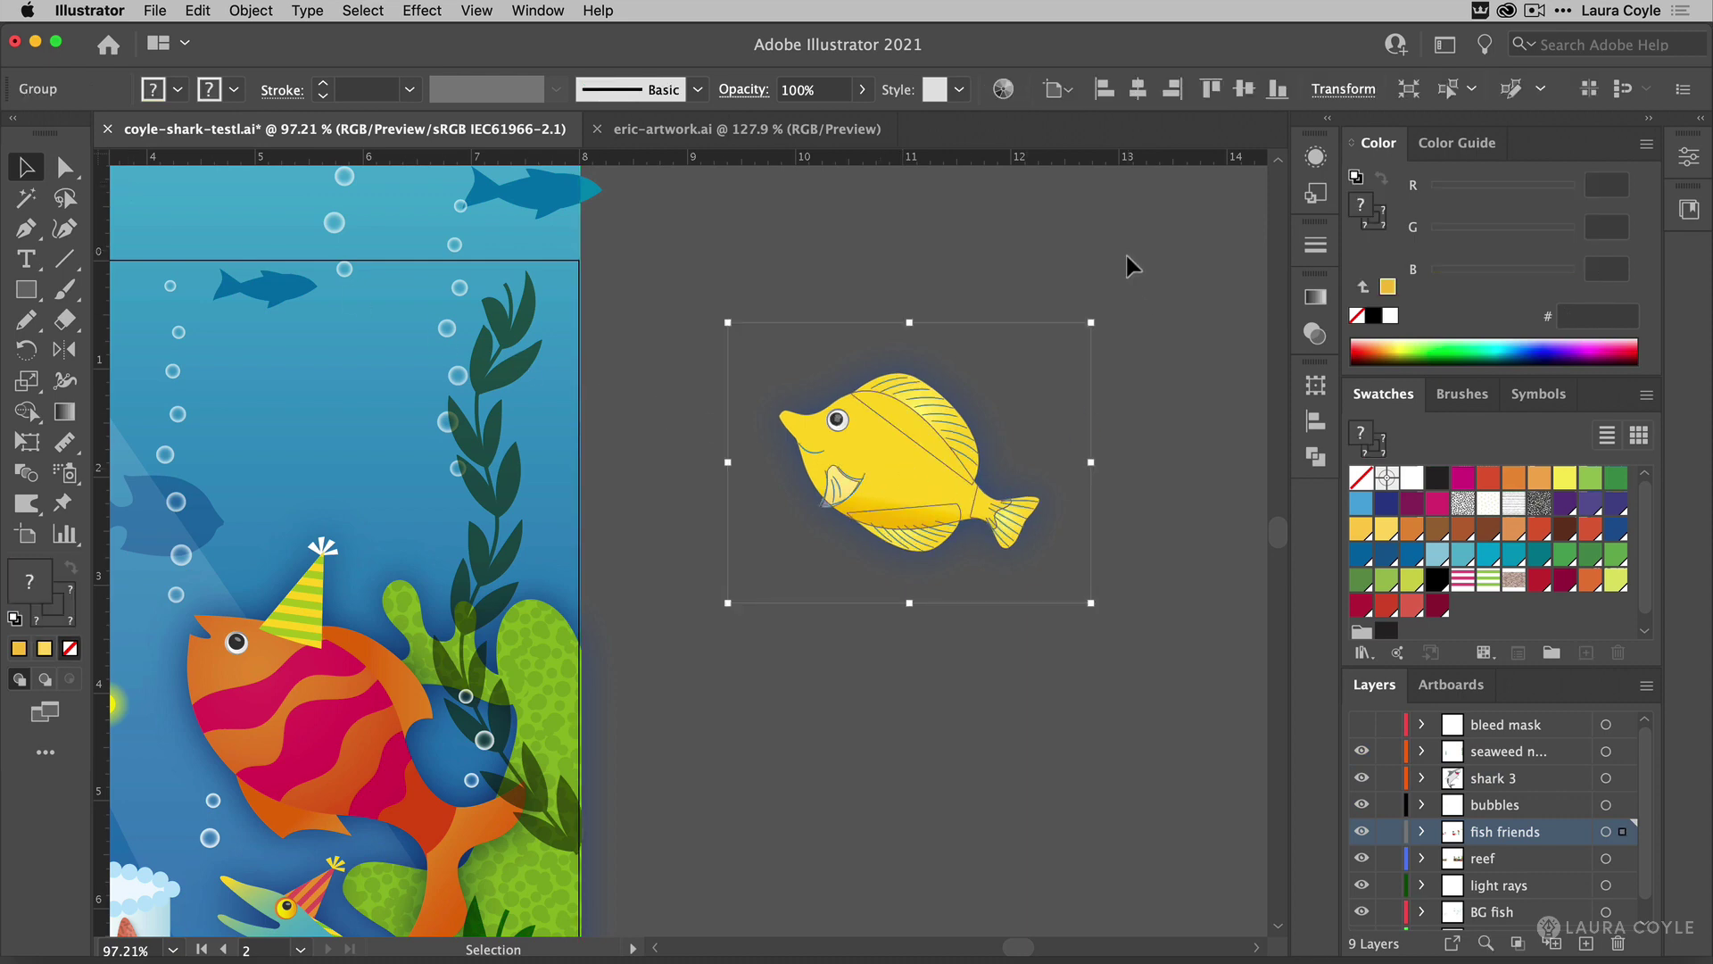
pyautogui.hotkey('shift', 'Left')
pyautogui.hotkey('shift', 'Left')
pyautogui.hotkey('shift', 'Left')
pyautogui.hotkey('shift', 'Left')
pyautogui.hotkey('shift', 'Left')
pyautogui.hotkey('shift', 'Left')
pyautogui.hotkey('shift', 'Left')
pyautogui.hotkey('shift', 'Left')
pyautogui.hotkey('shift', 'Left')
pyautogui.hotkey('shift', 'Left')
pyautogui.hotkey('shift', 'Left')
pyautogui.hotkey('shift', 'Left')
pyautogui.hotkey('shift', 'Left')
pyautogui.hotkey('shift', 'Left')
pyautogui.hotkey('shift', 'Left')
pyautogui.hotkey('shift', 'Left')
pyautogui.hotkey('shift', 'Left')
pyautogui.hotkey('shift', 'Left')
pyautogui.hotkey('shift', 'Left')
pyautogui.hotkey('shift', 'Left')
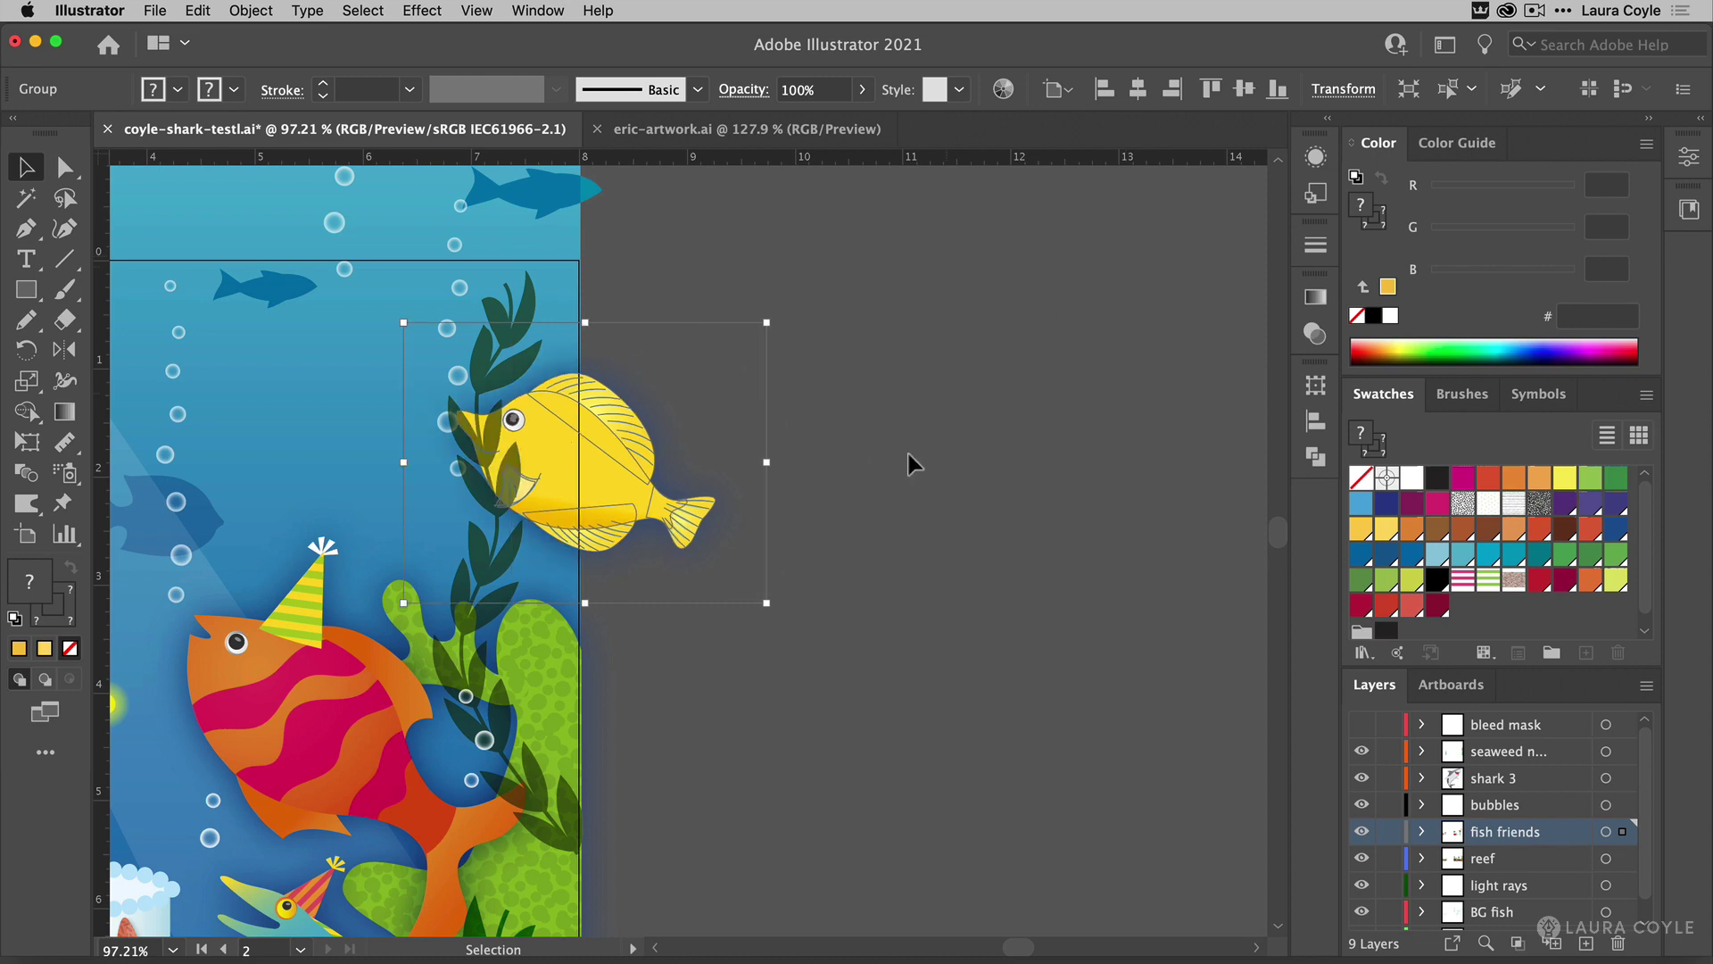
pyautogui.click(881, 473)
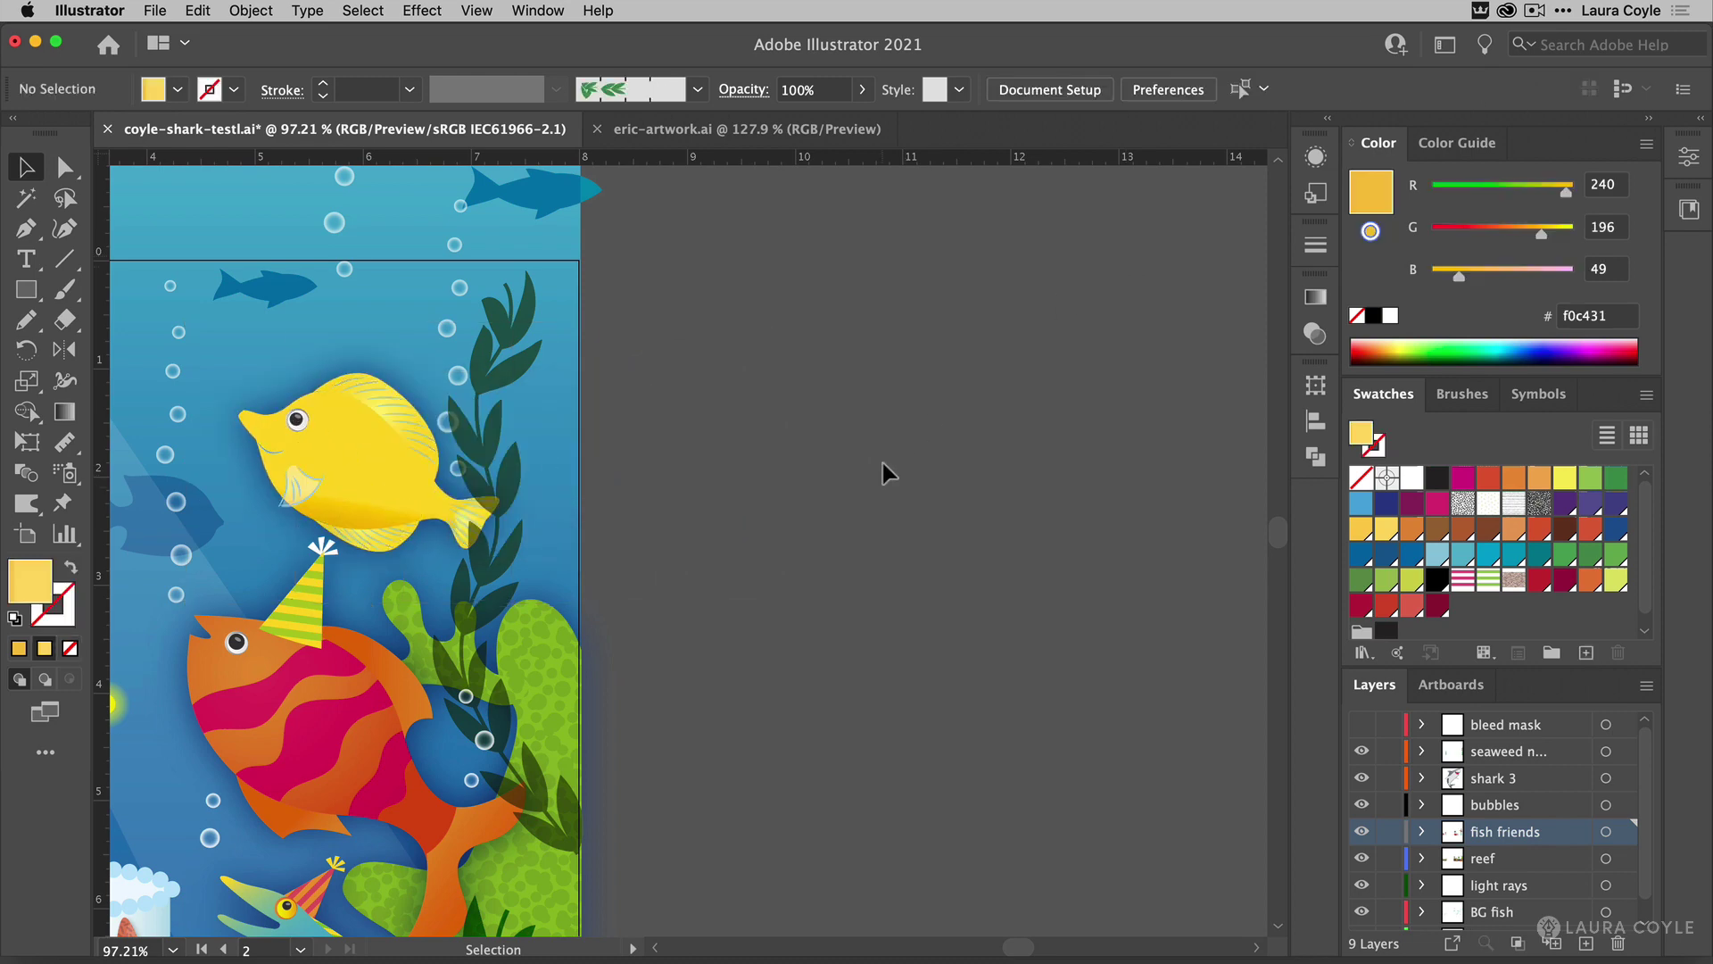
# Nudge the orange striped fish group about 6 in to the right, off the artboard.
pyautogui.moveTo(677, 764); pyautogui.dragTo(711, 427)
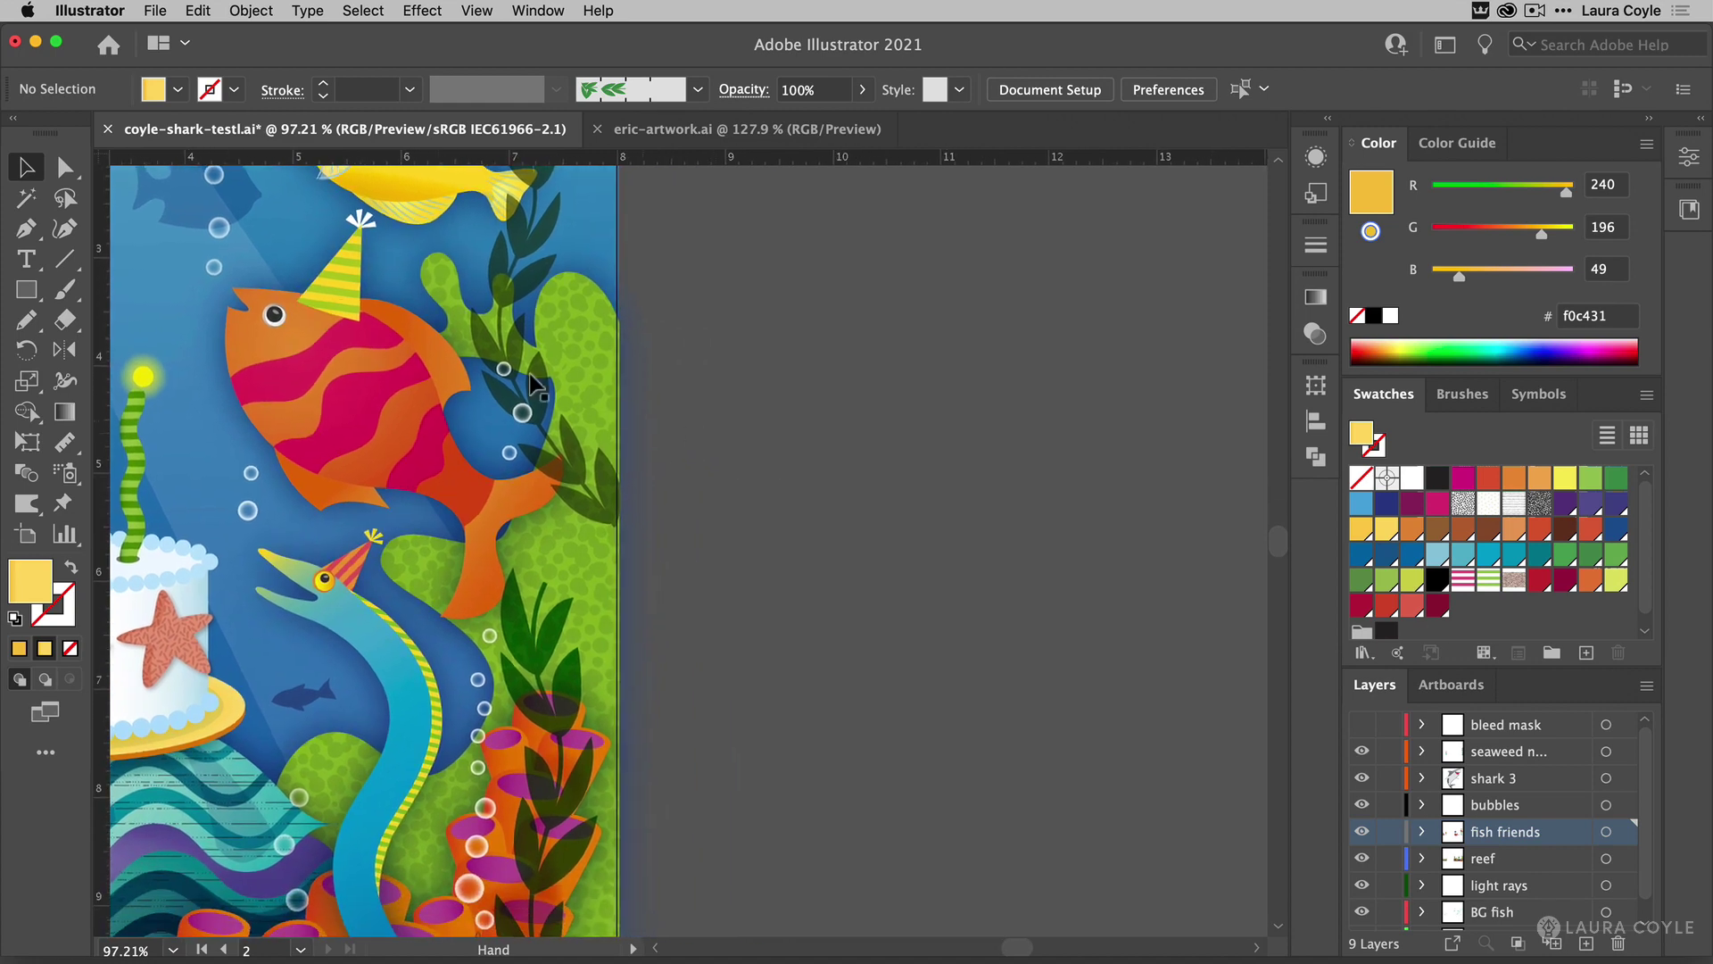
pyautogui.click(371, 417)
pyautogui.hotkey('shift', 'Right')
pyautogui.hotkey('shift', 'Right')
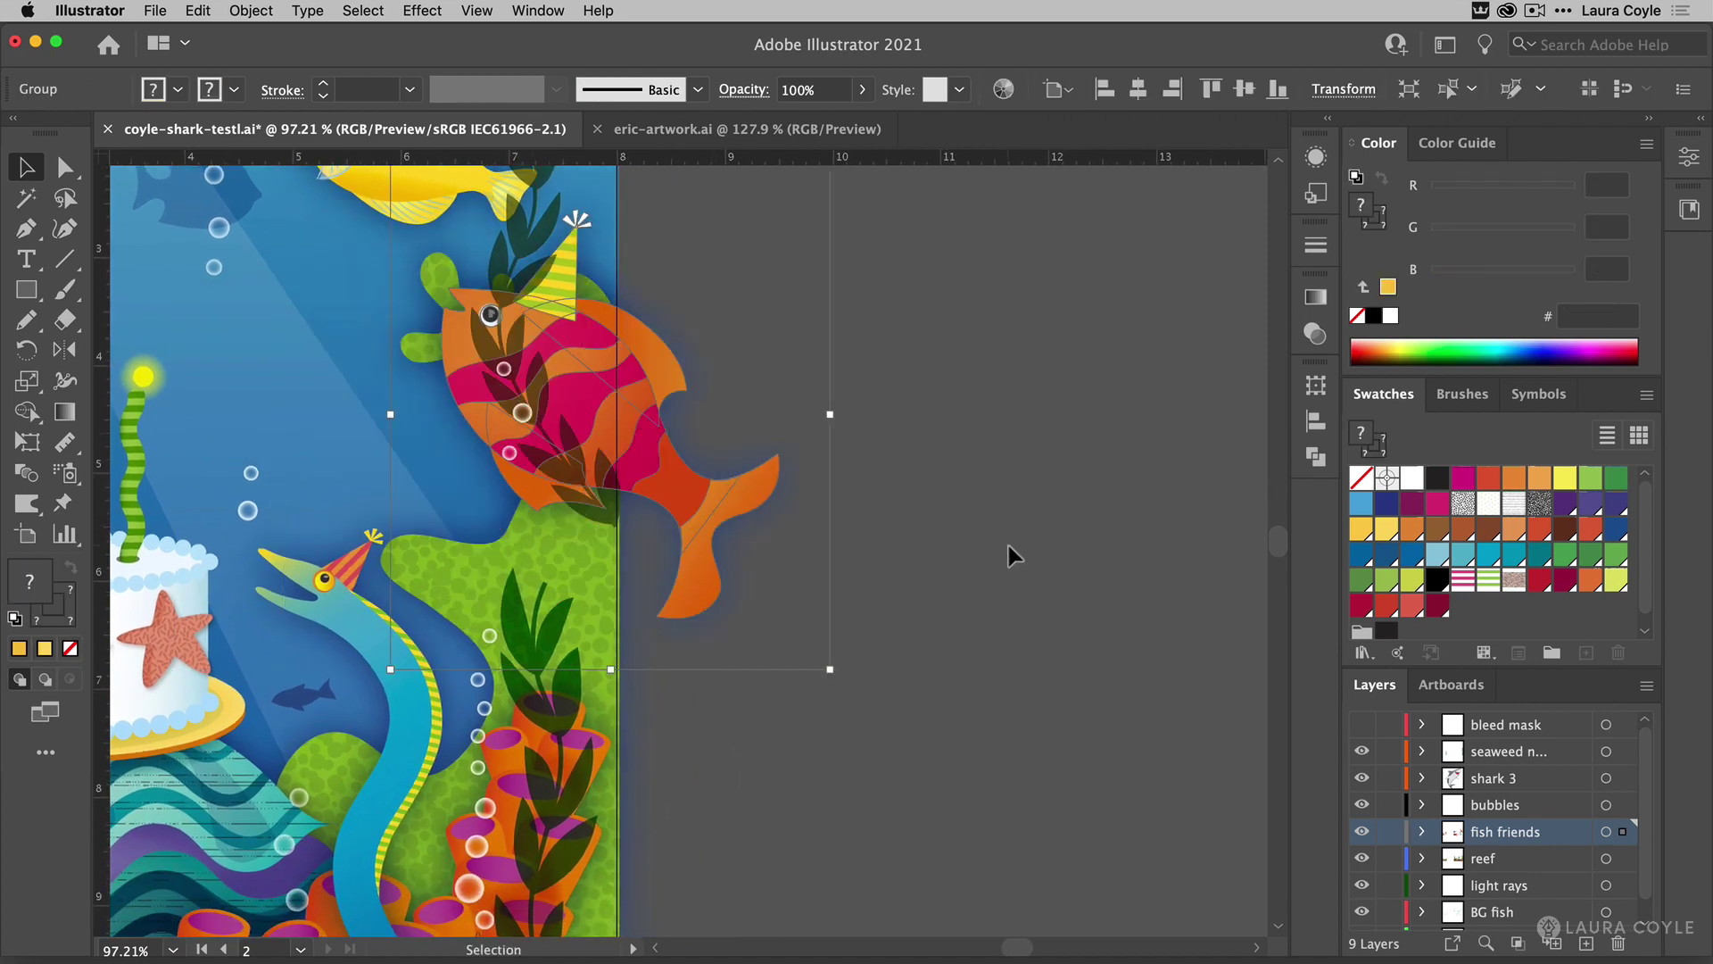
pyautogui.hotkey('shift', 'Right')
pyautogui.hotkey('shift', 'Right')
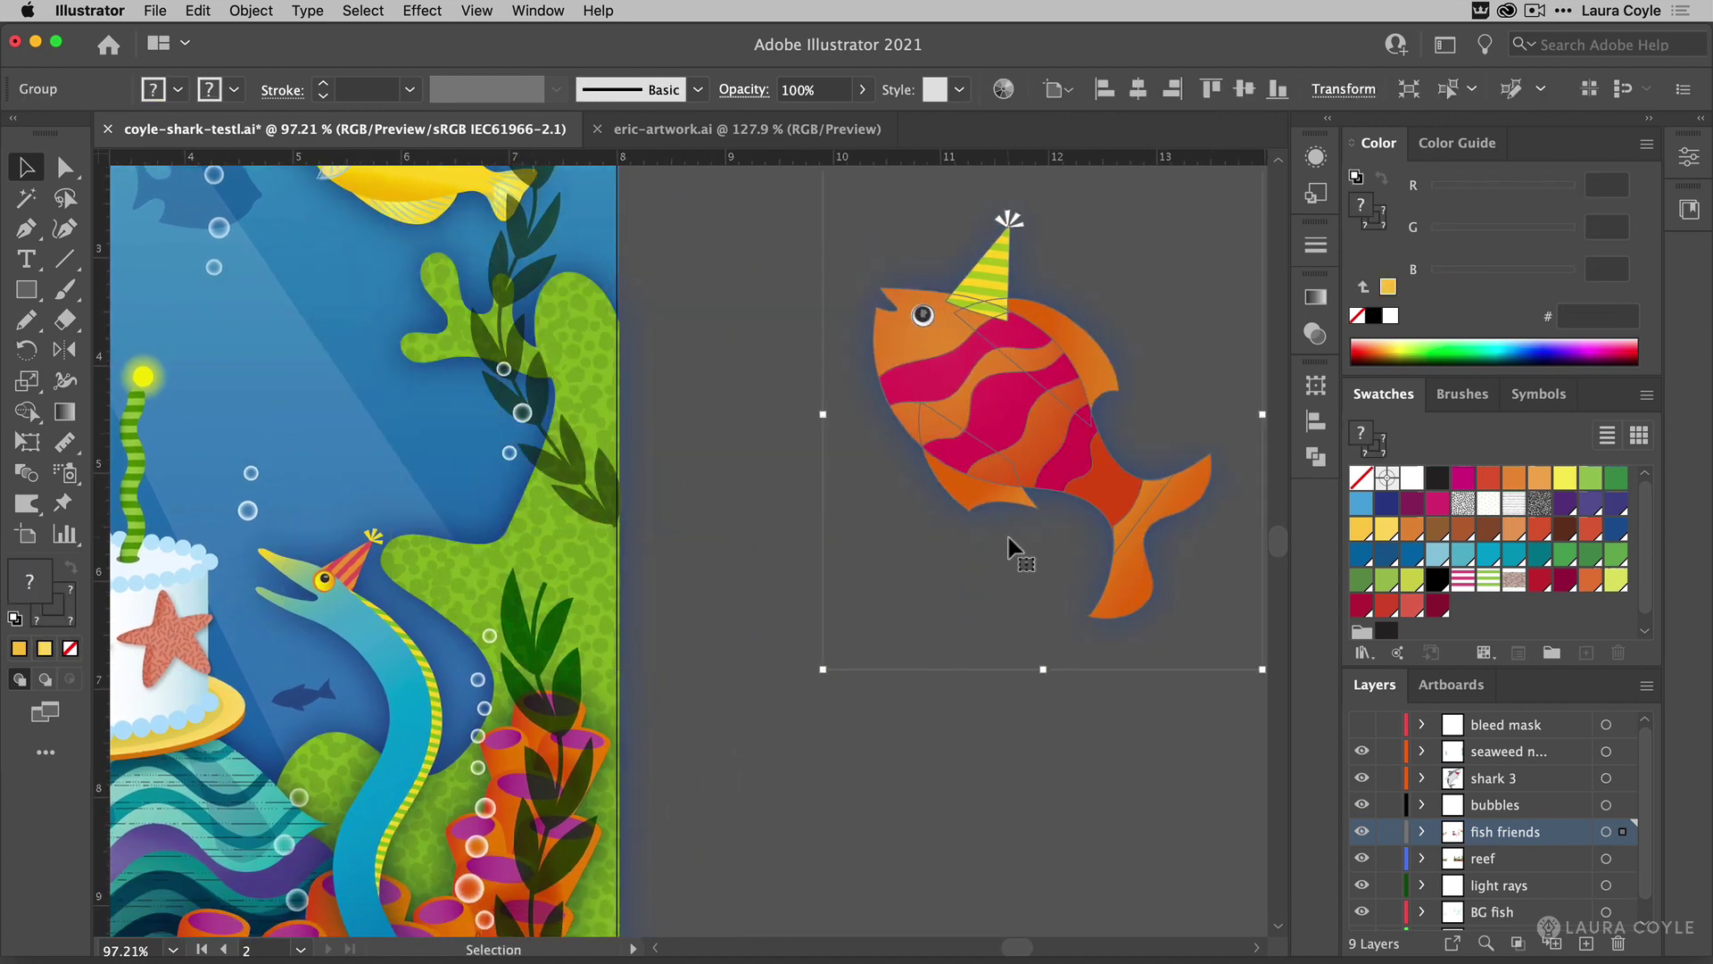
# Isolate the orange striped fish group and check the Double Click To Isolate preference without changing it.
pyautogui.hscroll(5, 971, 464)
pyautogui.scroll(-3, 971, 464)
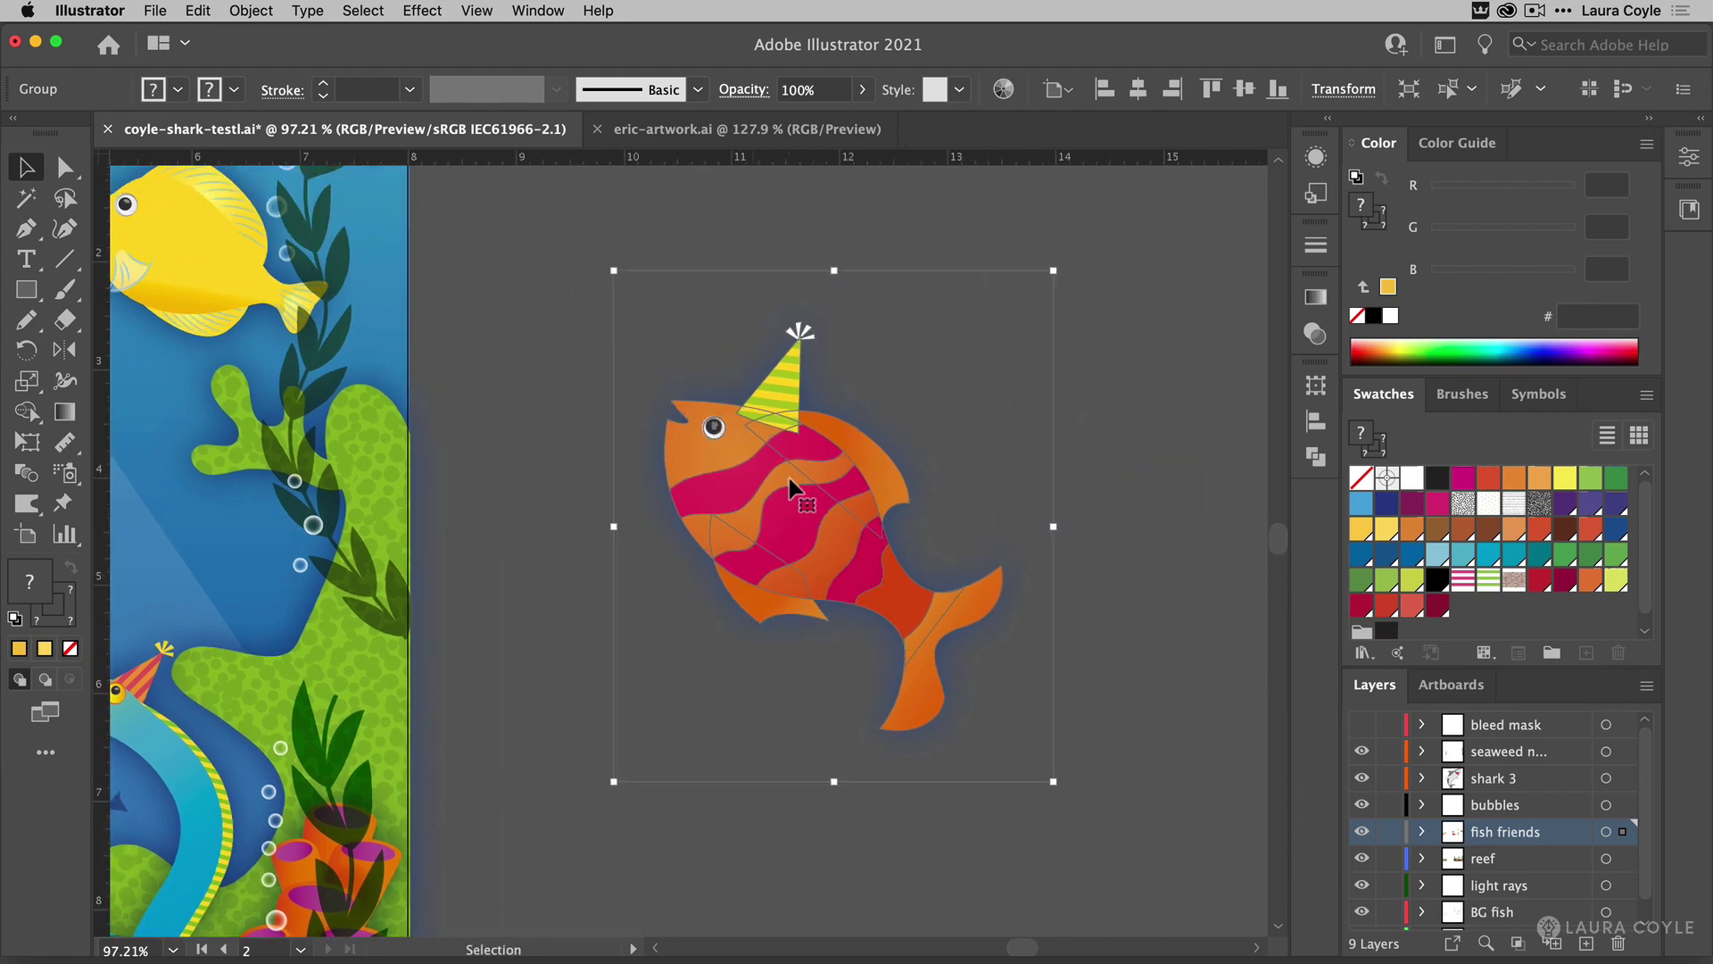
pyautogui.doubleClick(790, 480)
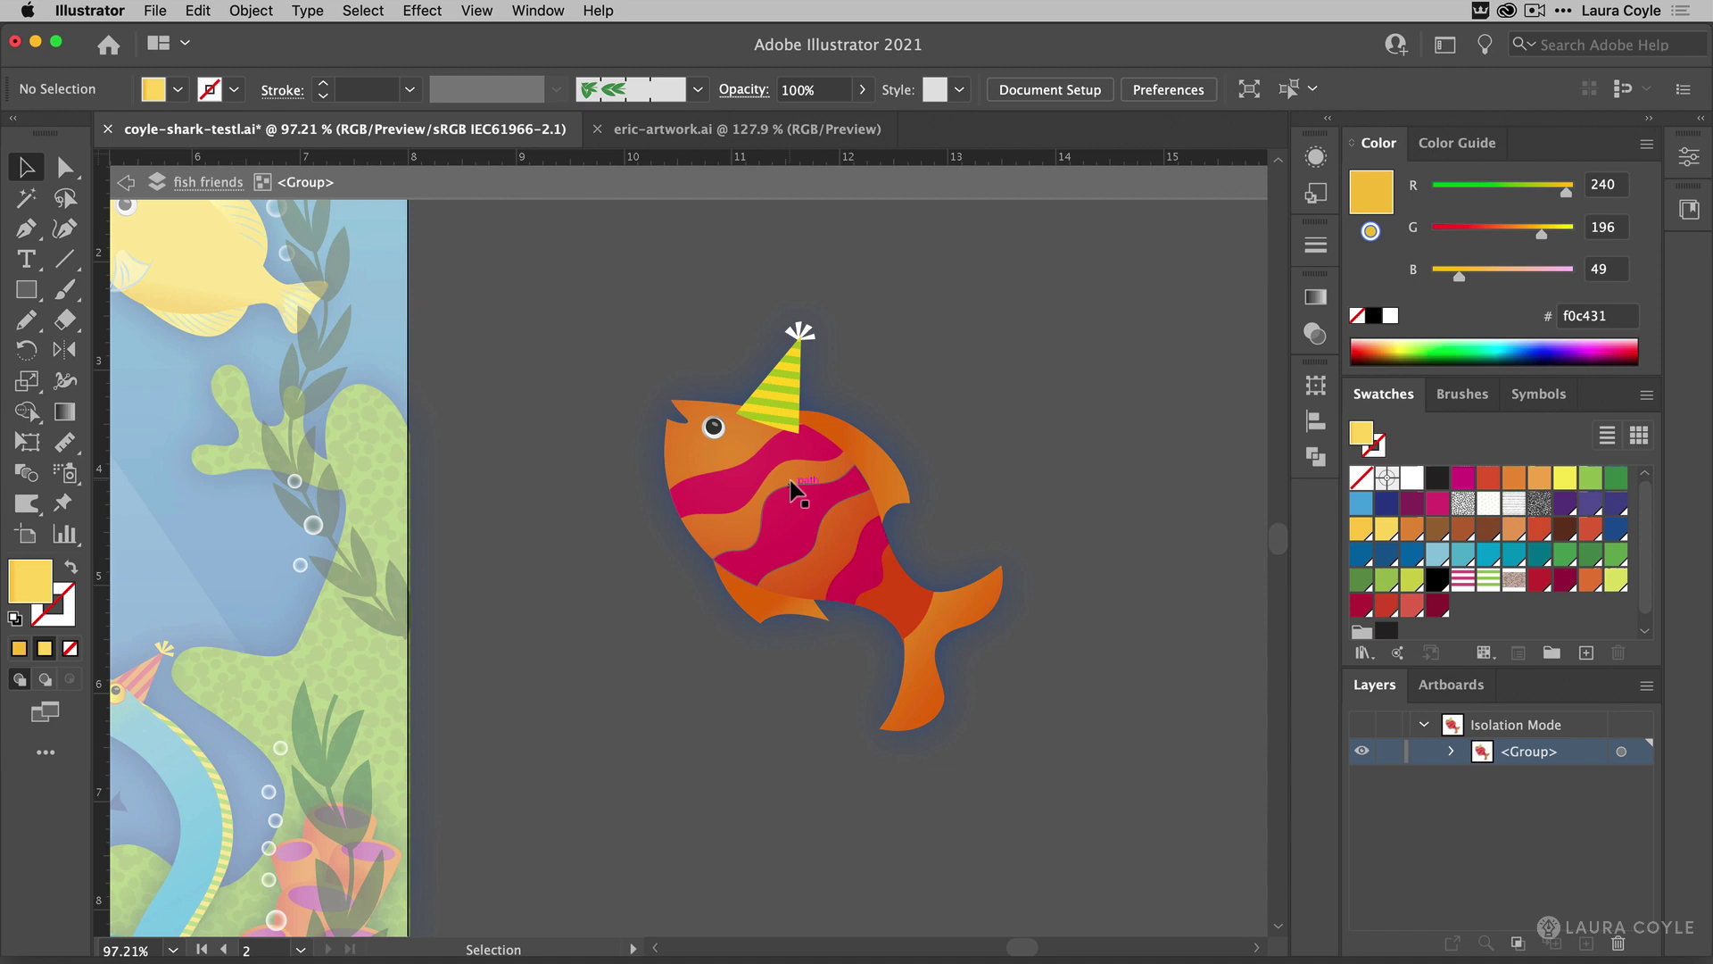
pyautogui.press('super+k')
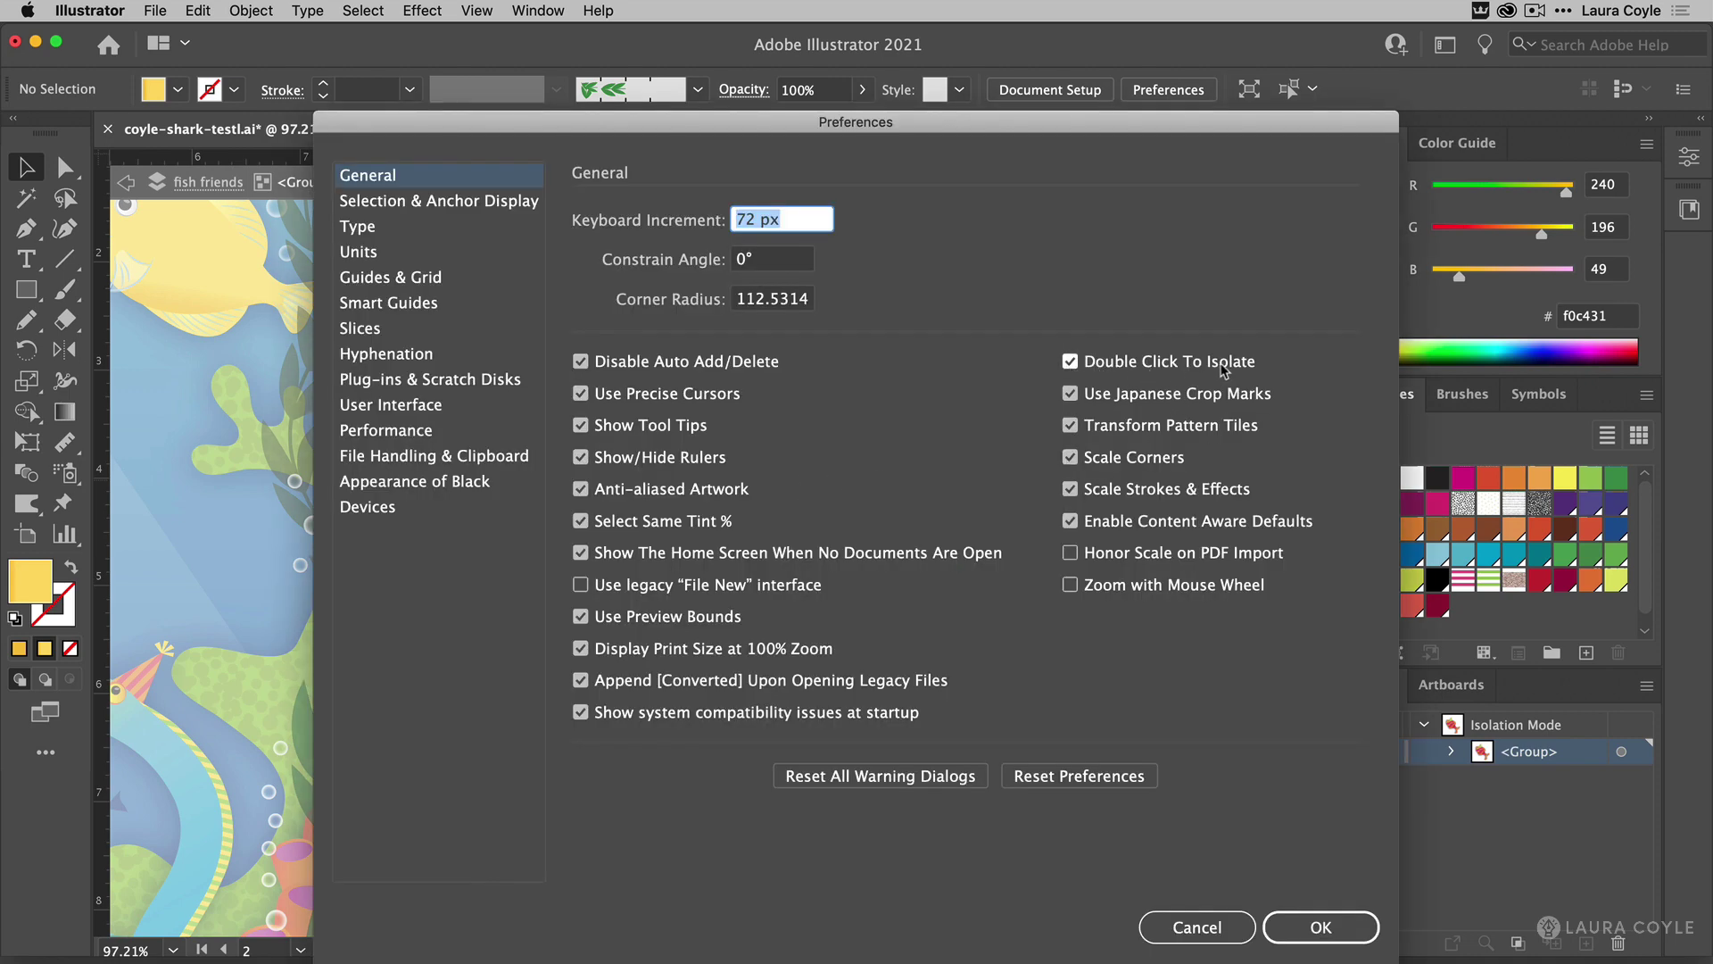
pyautogui.click(1197, 927)
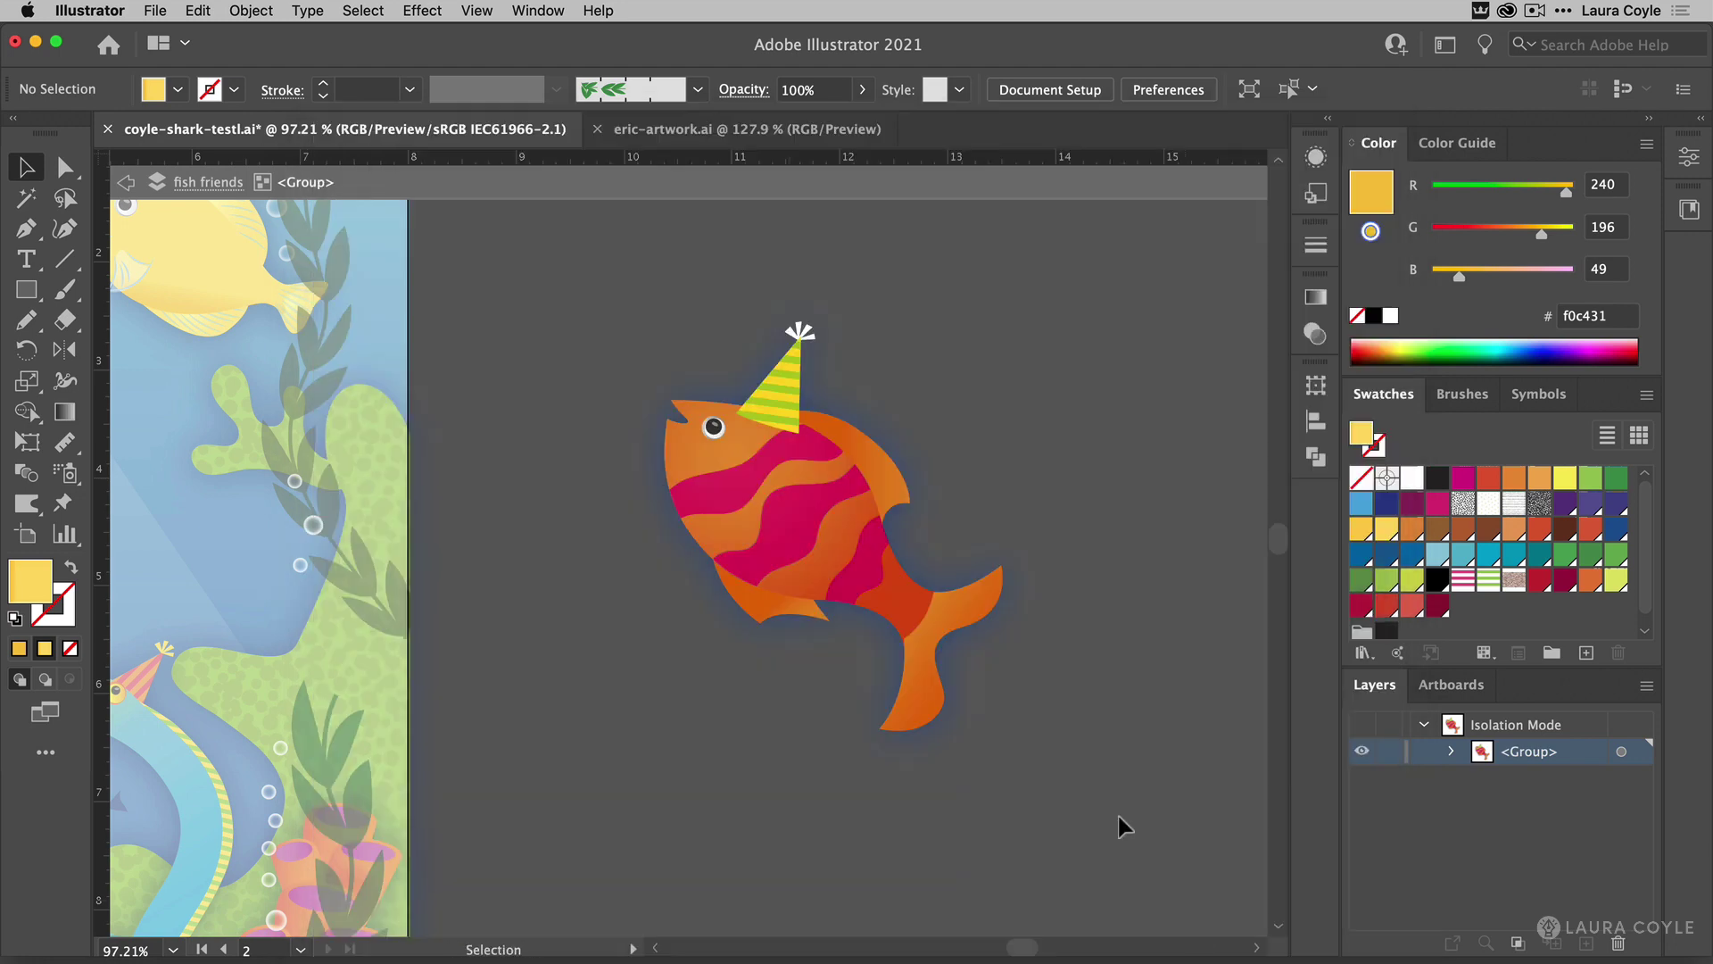
# Delete the party hat and its topper from the orange striped fish, and exit isolation mode completely.
pyautogui.click(794, 379)
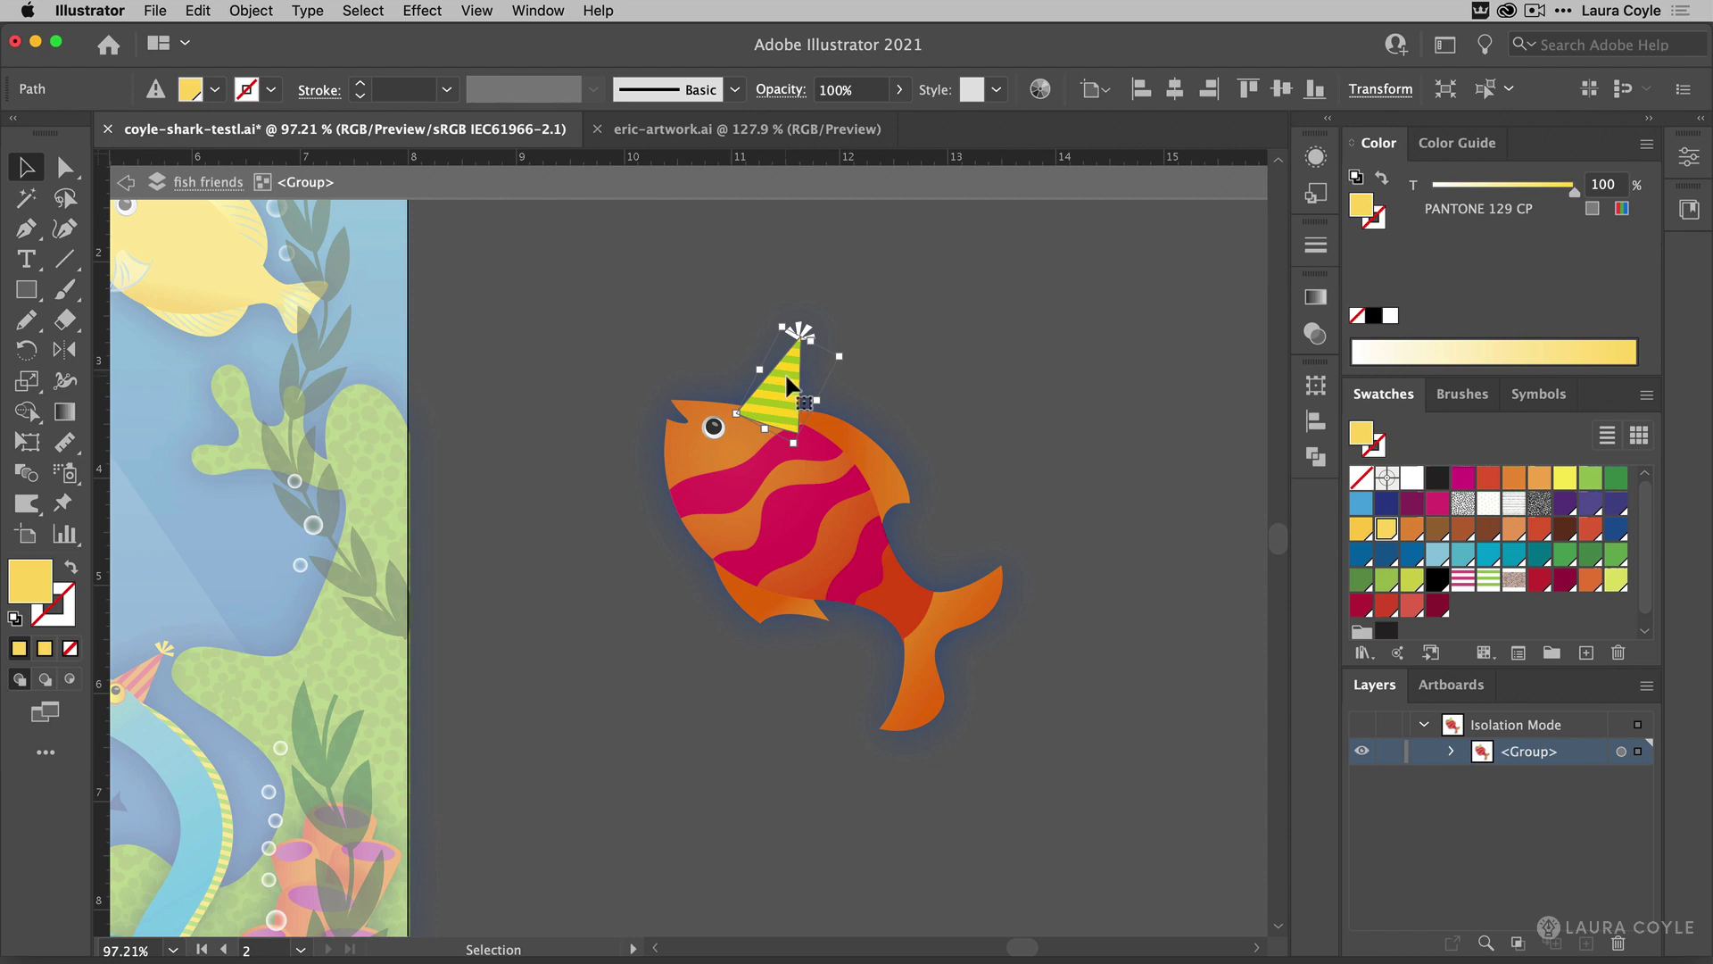
pyautogui.press('Delete')
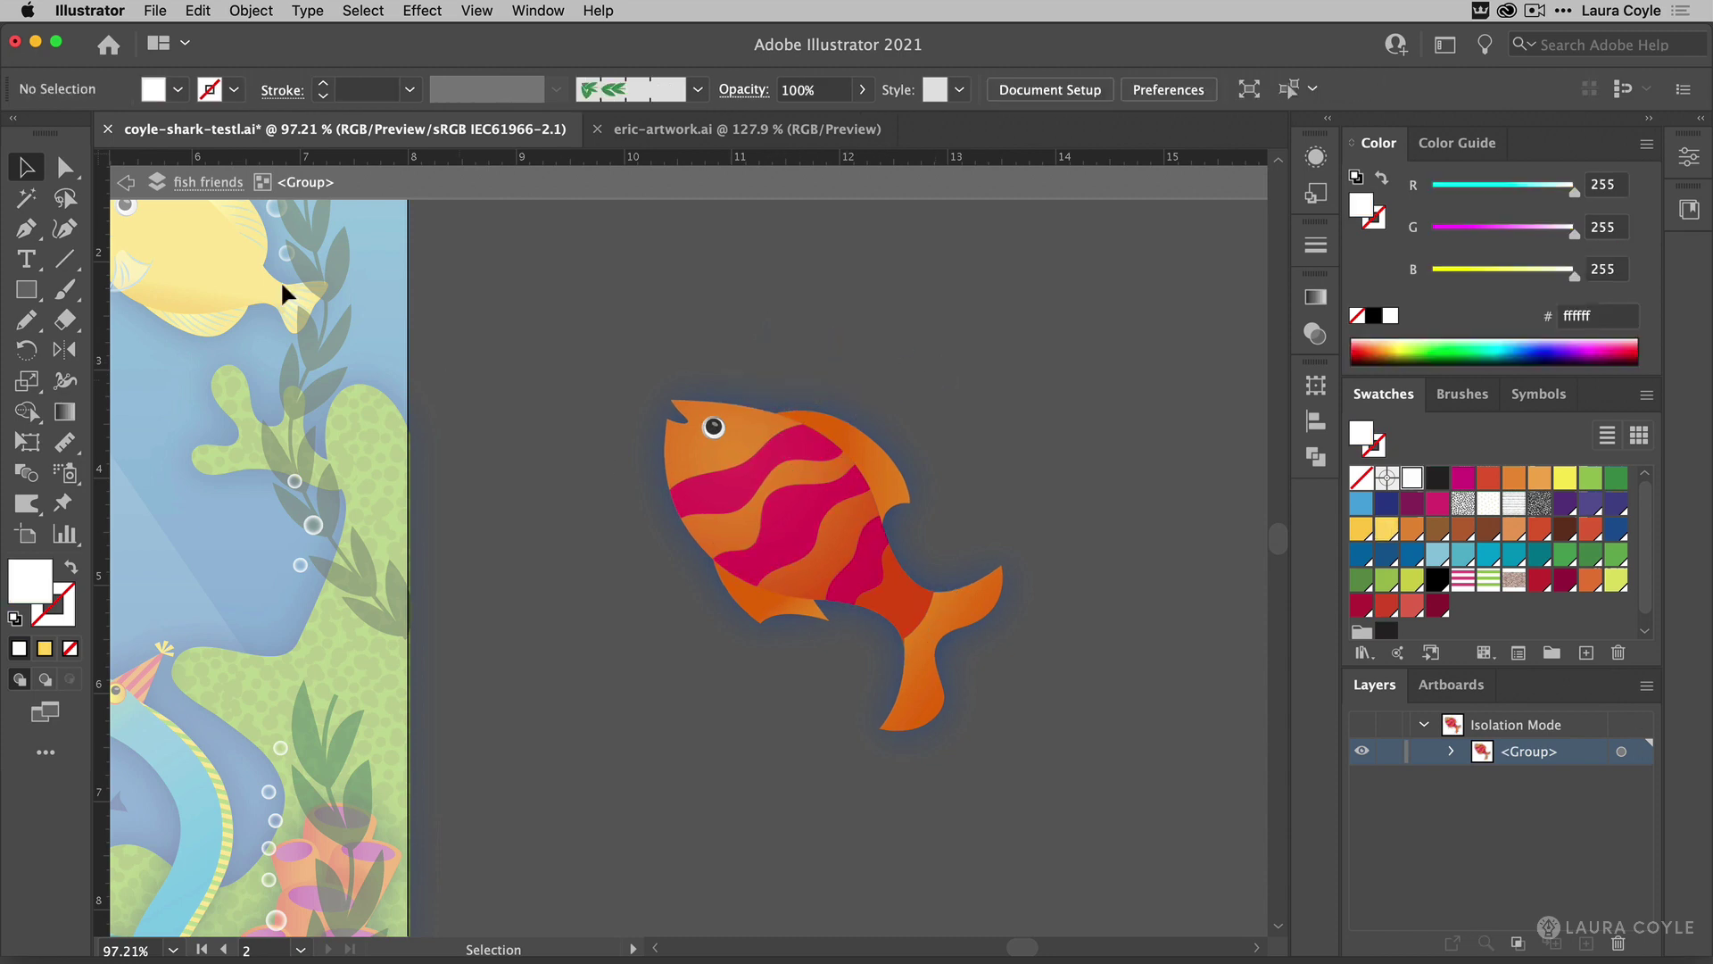
pyautogui.click(124, 183)
pyautogui.click(123, 183)
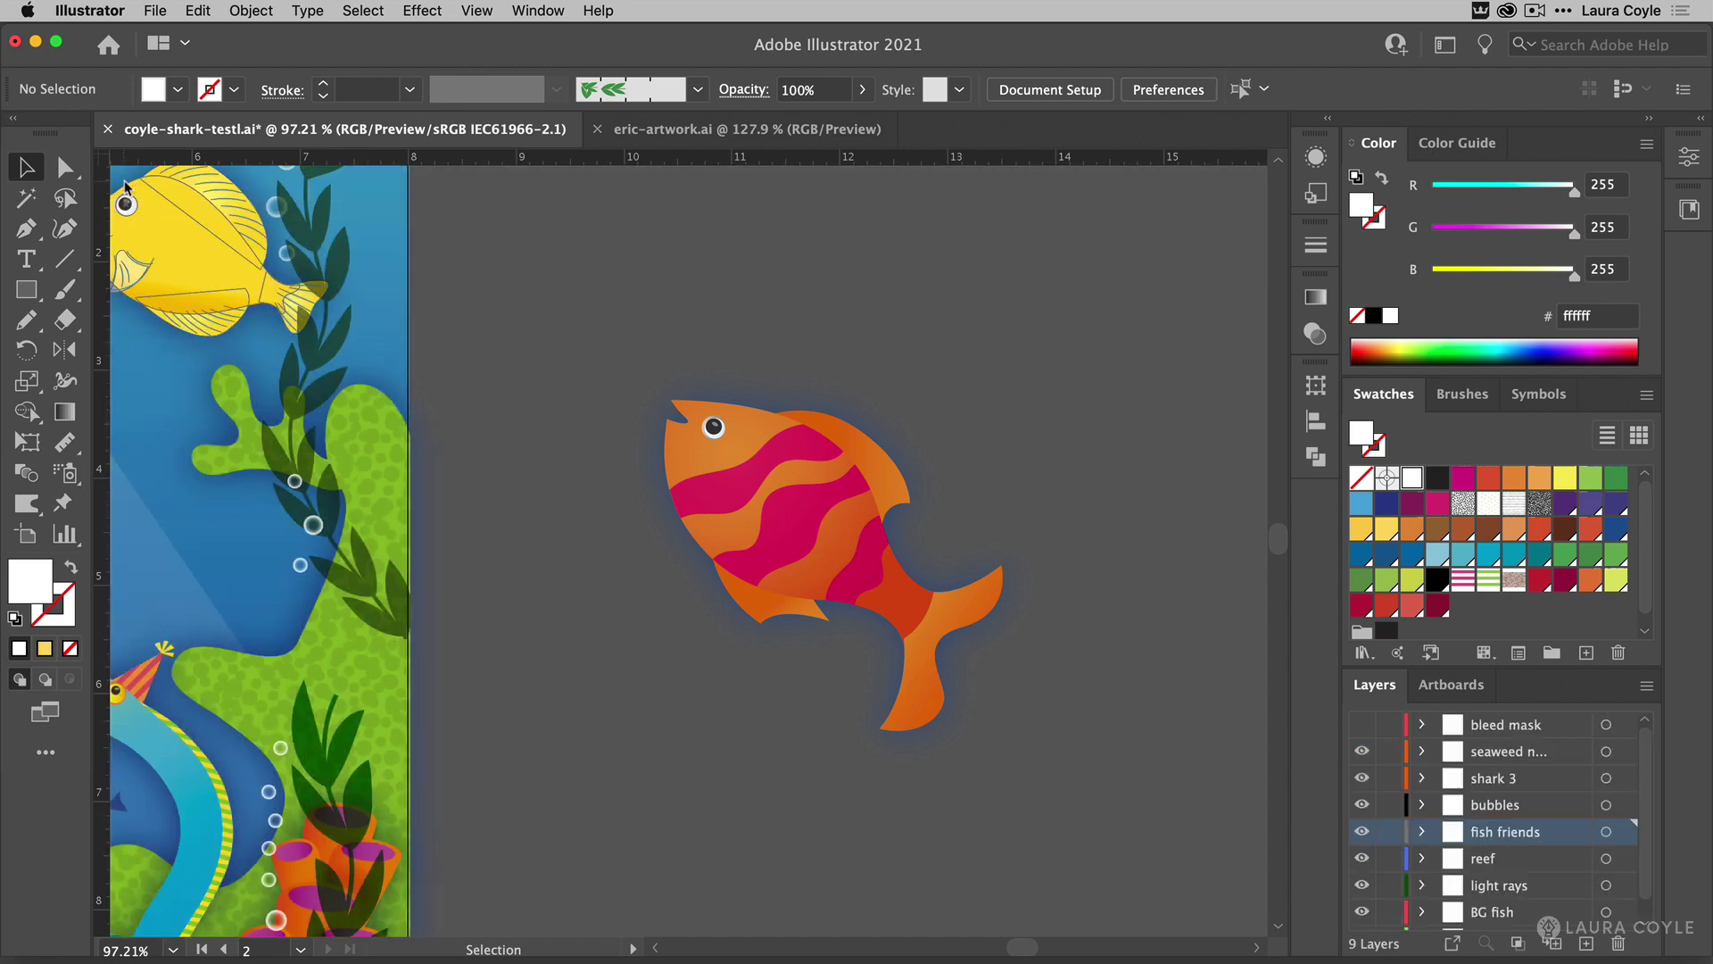
# Nudge the orange striped fish group about 6 in left, back to its place on the artboard.
pyautogui.click(759, 563)
pyautogui.hotkey('shift', 'Left')
pyautogui.hotkey('shift', 'Left')
pyautogui.hotkey('shift', 'Left')
pyautogui.hotkey('shift', 'Left')
pyautogui.hotkey('shift', 'Left')
pyautogui.hotkey('shift', 'Left')
pyautogui.hotkey('shift', 'Left')
pyautogui.hotkey('shift', 'Left')
pyautogui.hotkey('shift', 'Left')
pyautogui.hotkey('shift', 'Left')
pyautogui.hotkey('shift', 'Left')
pyautogui.hotkey('shift', 'Left')
pyautogui.hotkey('shift', 'Left')
pyautogui.hotkey('shift', 'Left')
pyautogui.hotkey('shift', 'Left')
pyautogui.hotkey('shift', 'Left')
pyautogui.hotkey('shift', 'Left')
pyautogui.hotkey('shift', 'Left')
pyautogui.hotkey('shift', 'Left')
pyautogui.hotkey('shift', 'Left')
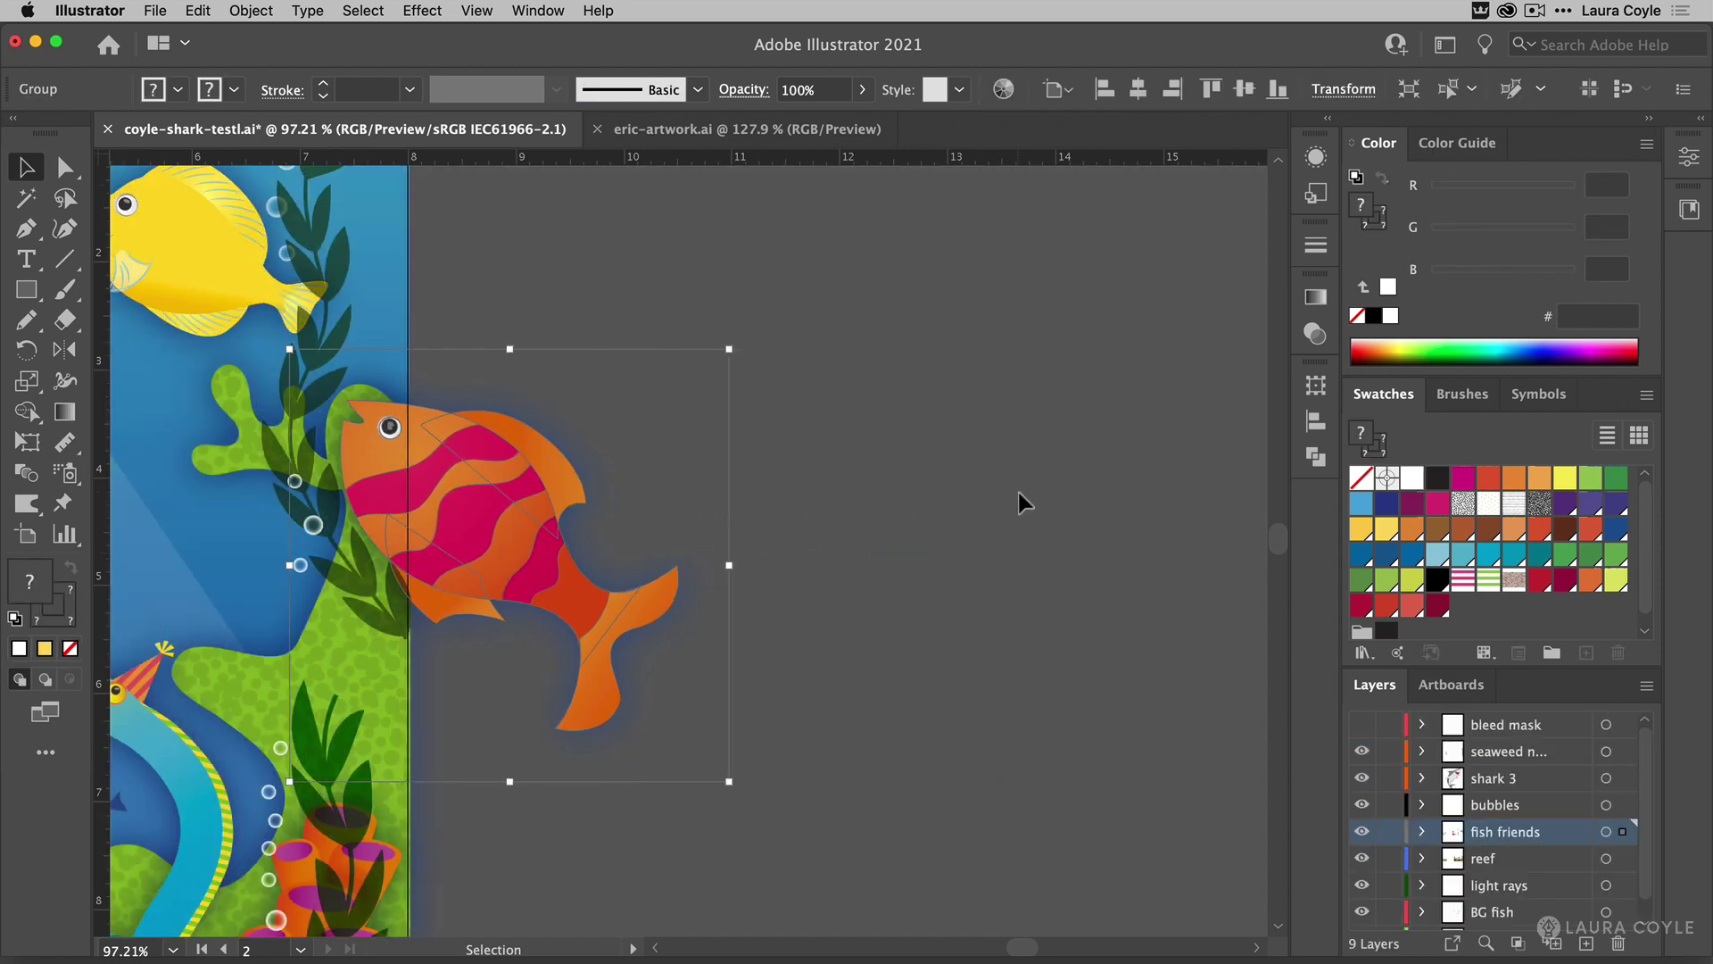
pyautogui.moveTo(736, 596); pyautogui.dragTo(1208, 569)
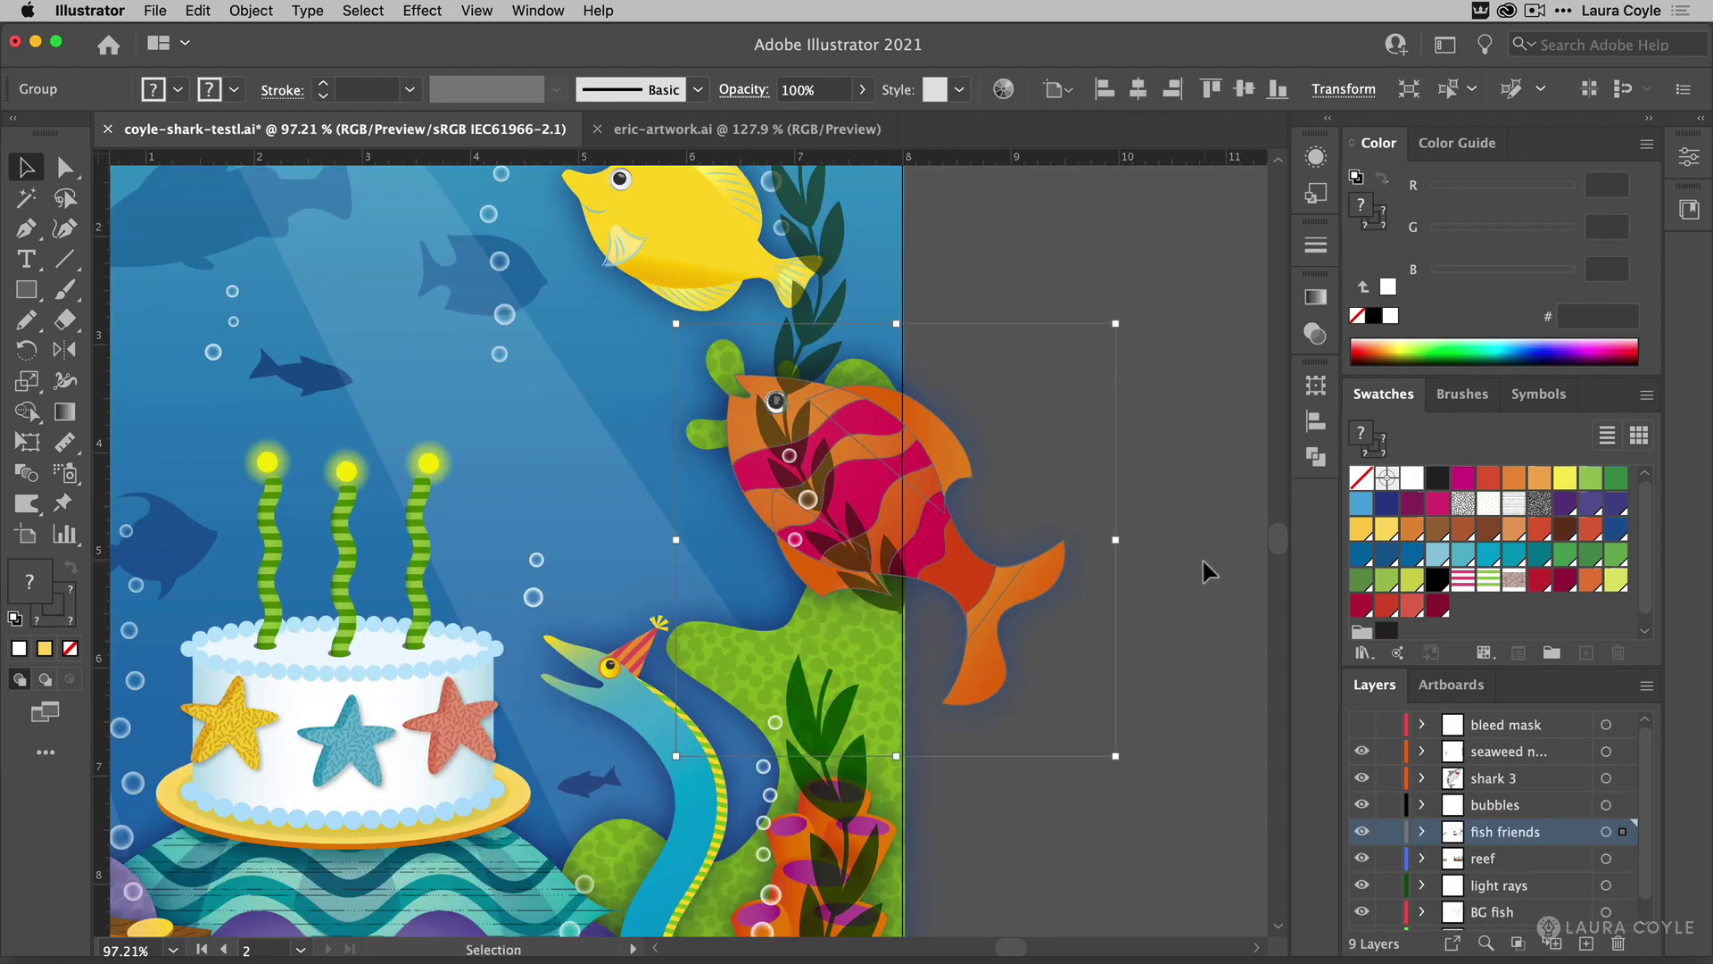
pyautogui.hotkey('shift', 'Left')
pyautogui.hotkey('shift', 'Left')
pyautogui.hotkey('shift', 'Left')
pyautogui.hotkey('shift', 'Left')
pyautogui.hotkey('shift', 'Left')
pyautogui.hotkey('shift', 'Left')
pyautogui.hotkey('shift', 'Left')
pyautogui.hotkey('shift', 'Left')
pyautogui.hotkey('shift', 'Left')
pyautogui.hotkey('shift', 'Left')
pyautogui.hotkey('shift', 'Left')
pyautogui.hotkey('shift', 'Left')
pyautogui.hotkey('shift', 'Left')
pyautogui.hotkey('shift', 'Left')
pyautogui.hotkey('shift', 'Left')
# Nudge the eel group left over the cake and return it to its original position.
pyautogui.moveTo(838, 812); pyautogui.dragTo(807, 588)
pyautogui.click(669, 612)
pyautogui.hotkey('shift', 'Left')
pyautogui.hotkey('shift', 'Left')
pyautogui.hotkey('shift', 'Left')
pyautogui.hotkey('shift', 'Left')
pyautogui.hotkey('shift', 'Left')
pyautogui.hotkey('shift', 'Left')
pyautogui.hotkey('shift', 'Left')
pyautogui.hotkey('shift', 'Left')
pyautogui.hotkey('shift', 'Left')
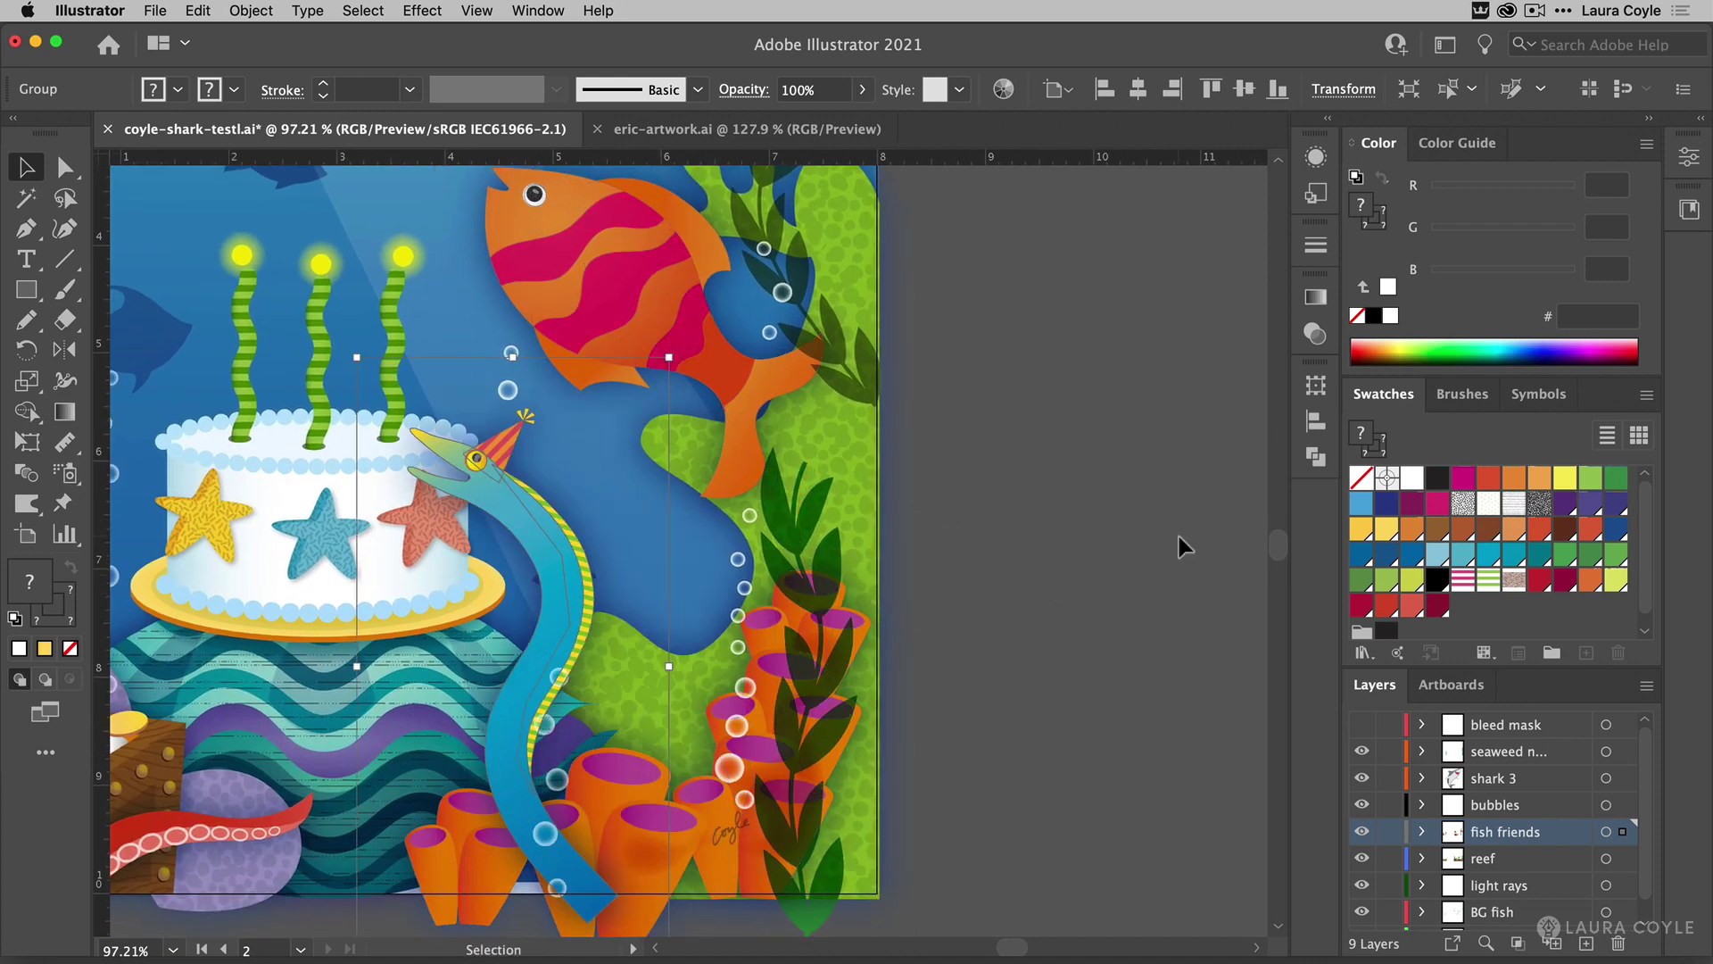
pyautogui.hotkey('shift', 'Right')
pyautogui.hotkey('shift', 'Right')
pyautogui.hotkey('shift', 'Right')
pyautogui.hotkey('shift', 'Right')
pyautogui.hotkey('shift', 'Right')
pyautogui.hotkey('shift', 'Right')
pyautogui.hotkey('shift', 'Right')
pyautogui.hotkey('shift', 'Right')
pyautogui.hotkey('shift', 'Right')
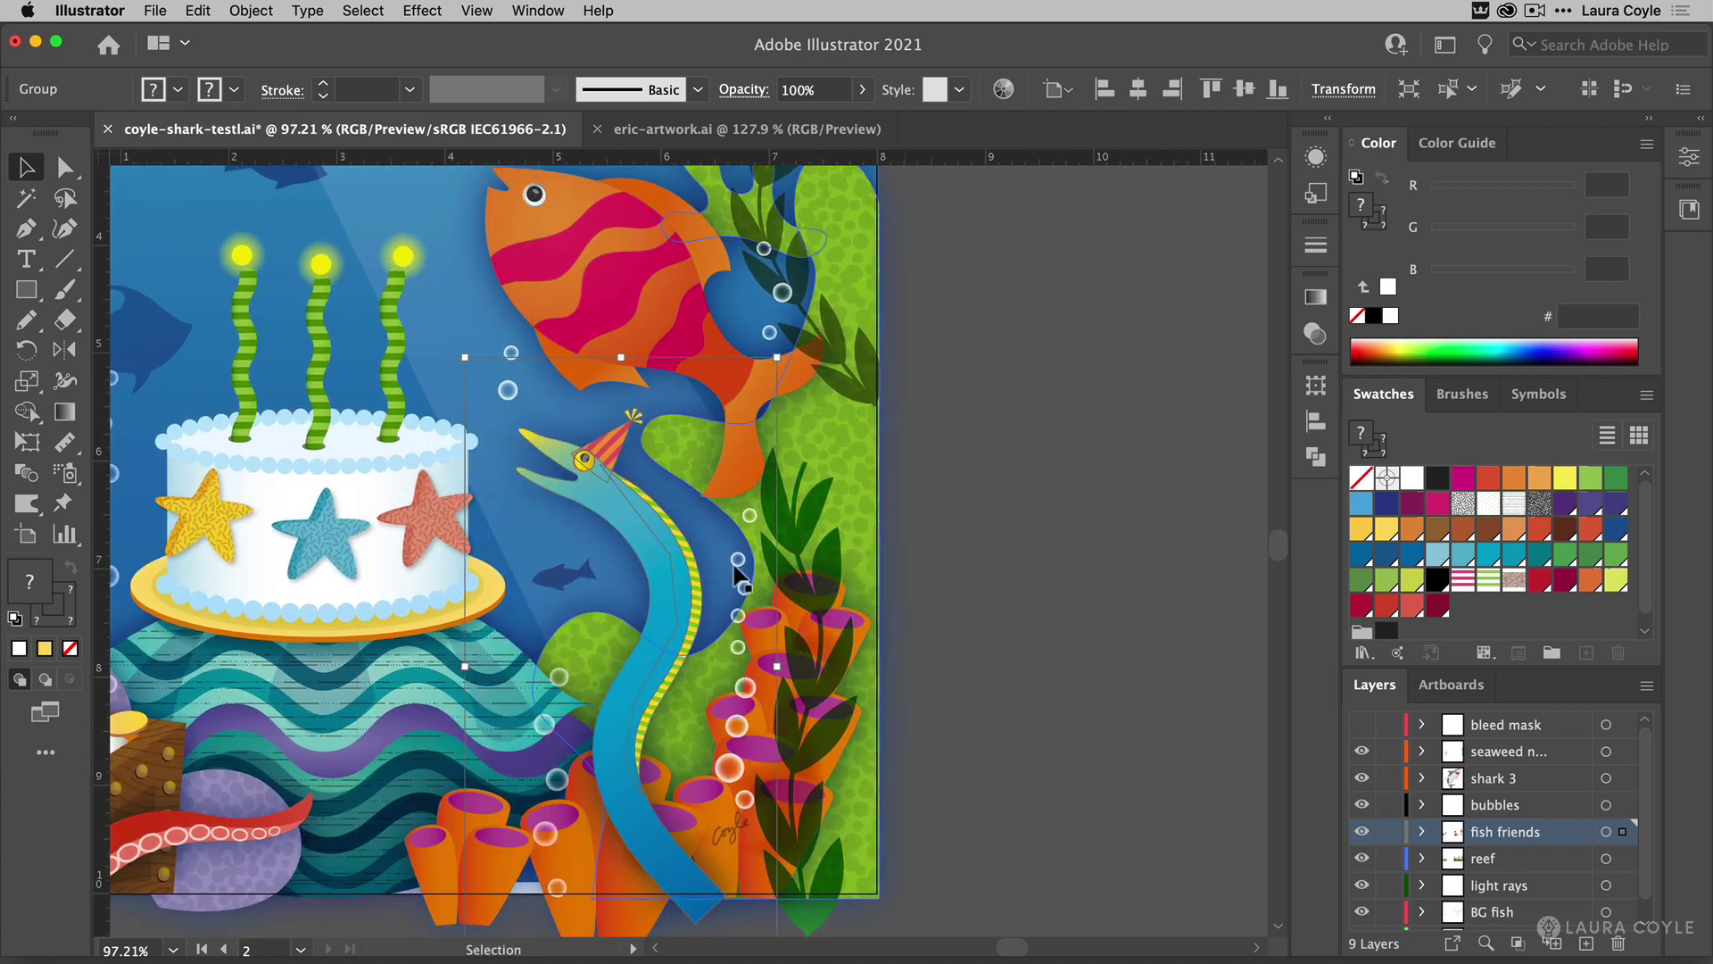
# Isolate the eel group, delete its party hat and topper, and exit isolation mode.
pyautogui.doubleClick(639, 522)
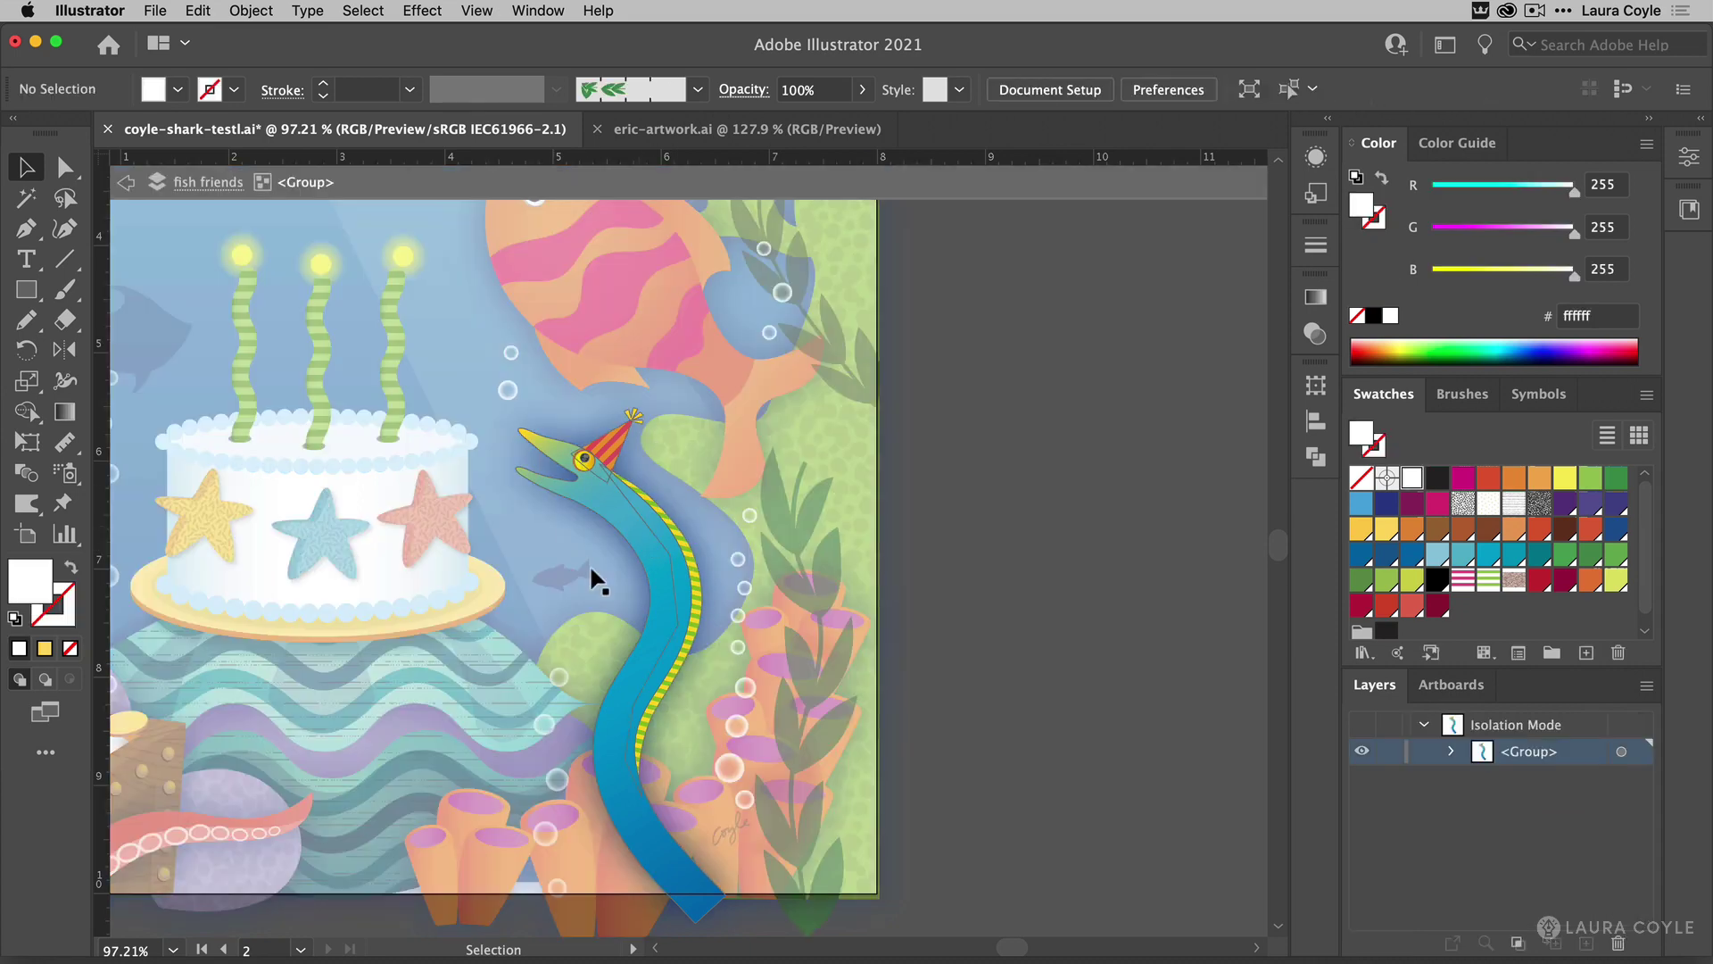
pyautogui.click(624, 444)
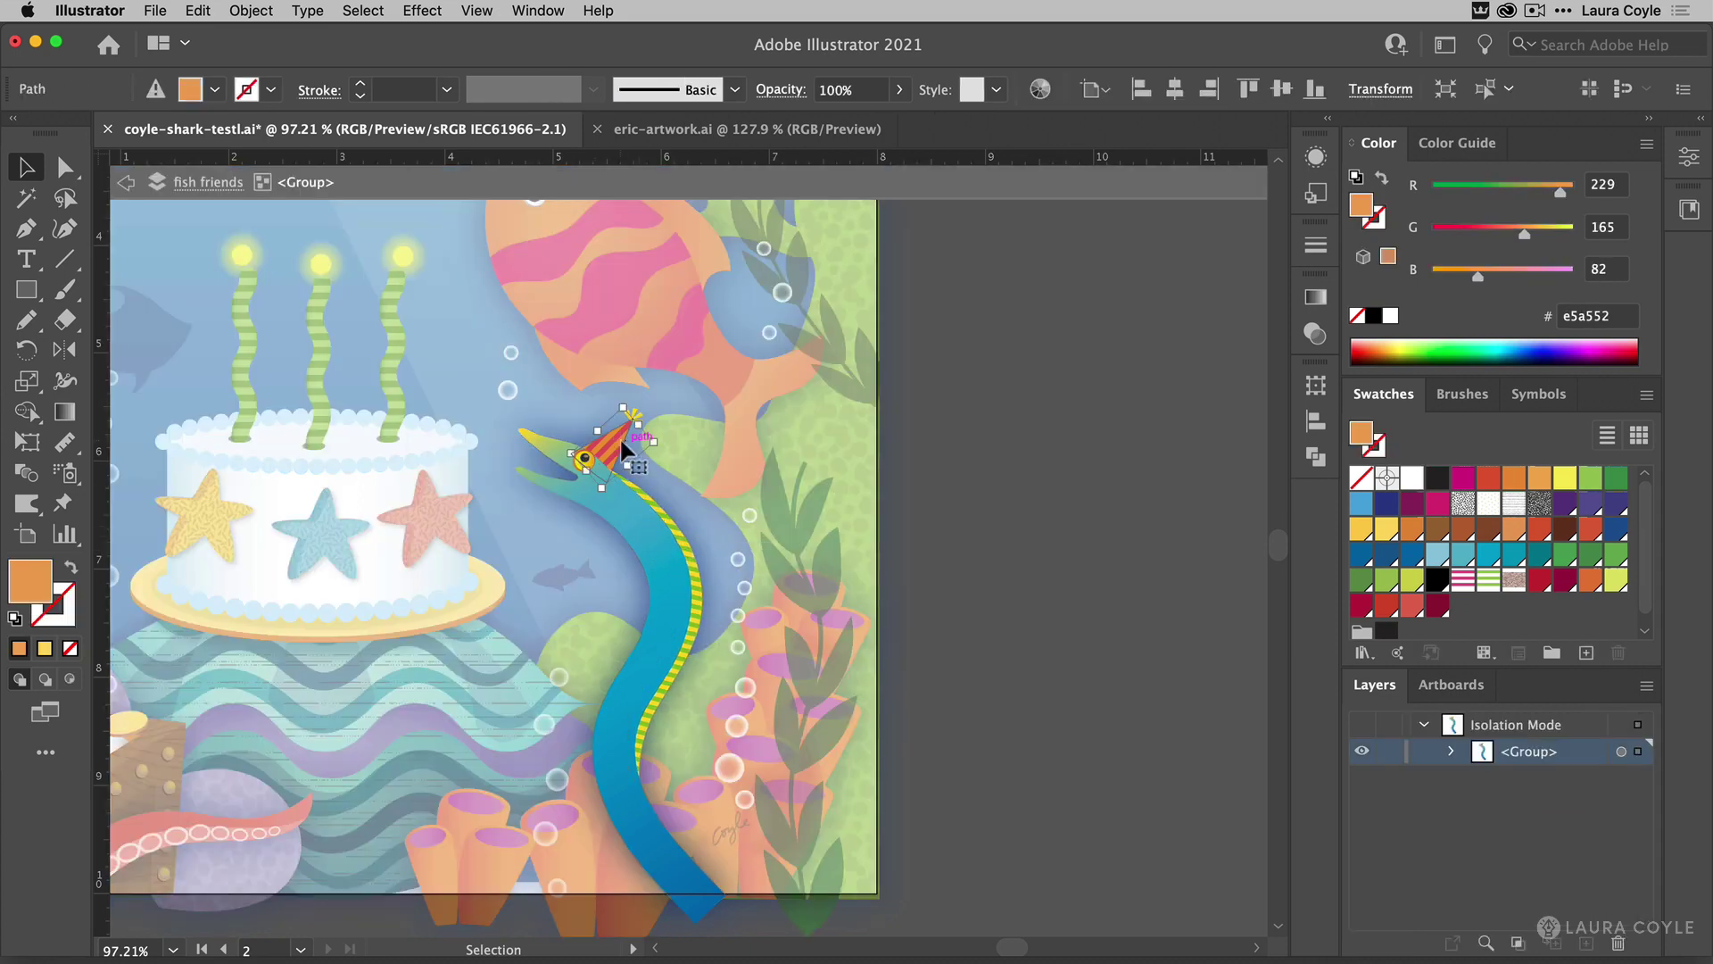
pyautogui.press('Delete')
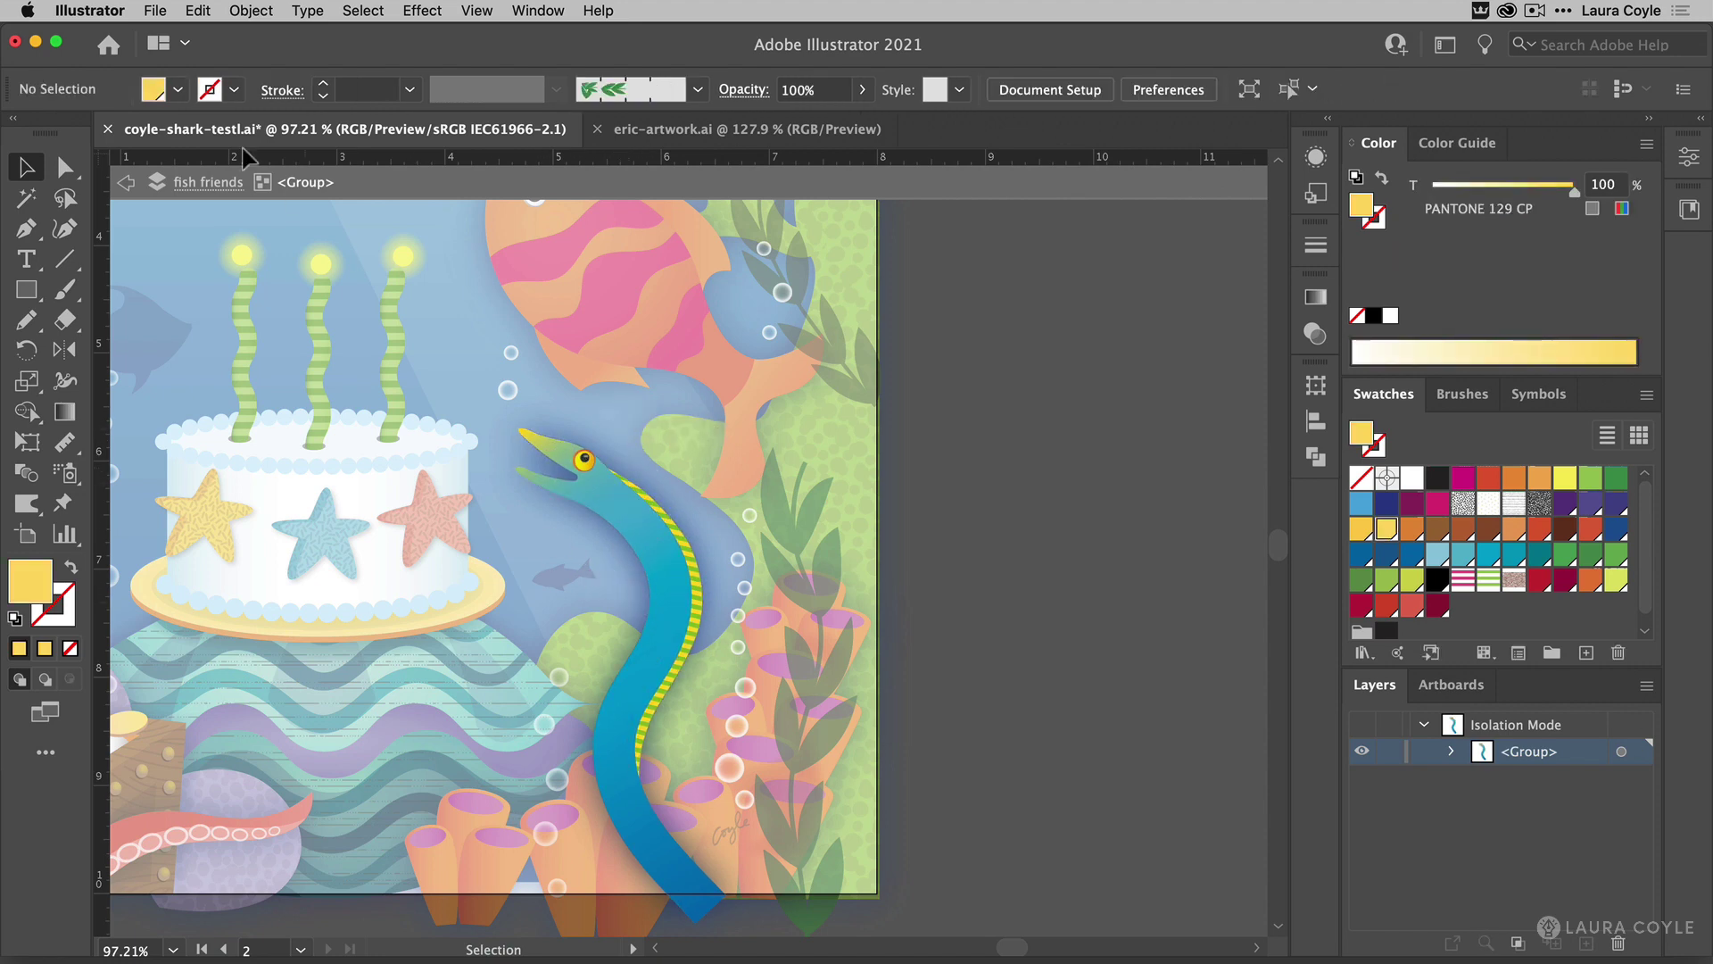
pyautogui.click(124, 184)
pyautogui.click(123, 184)
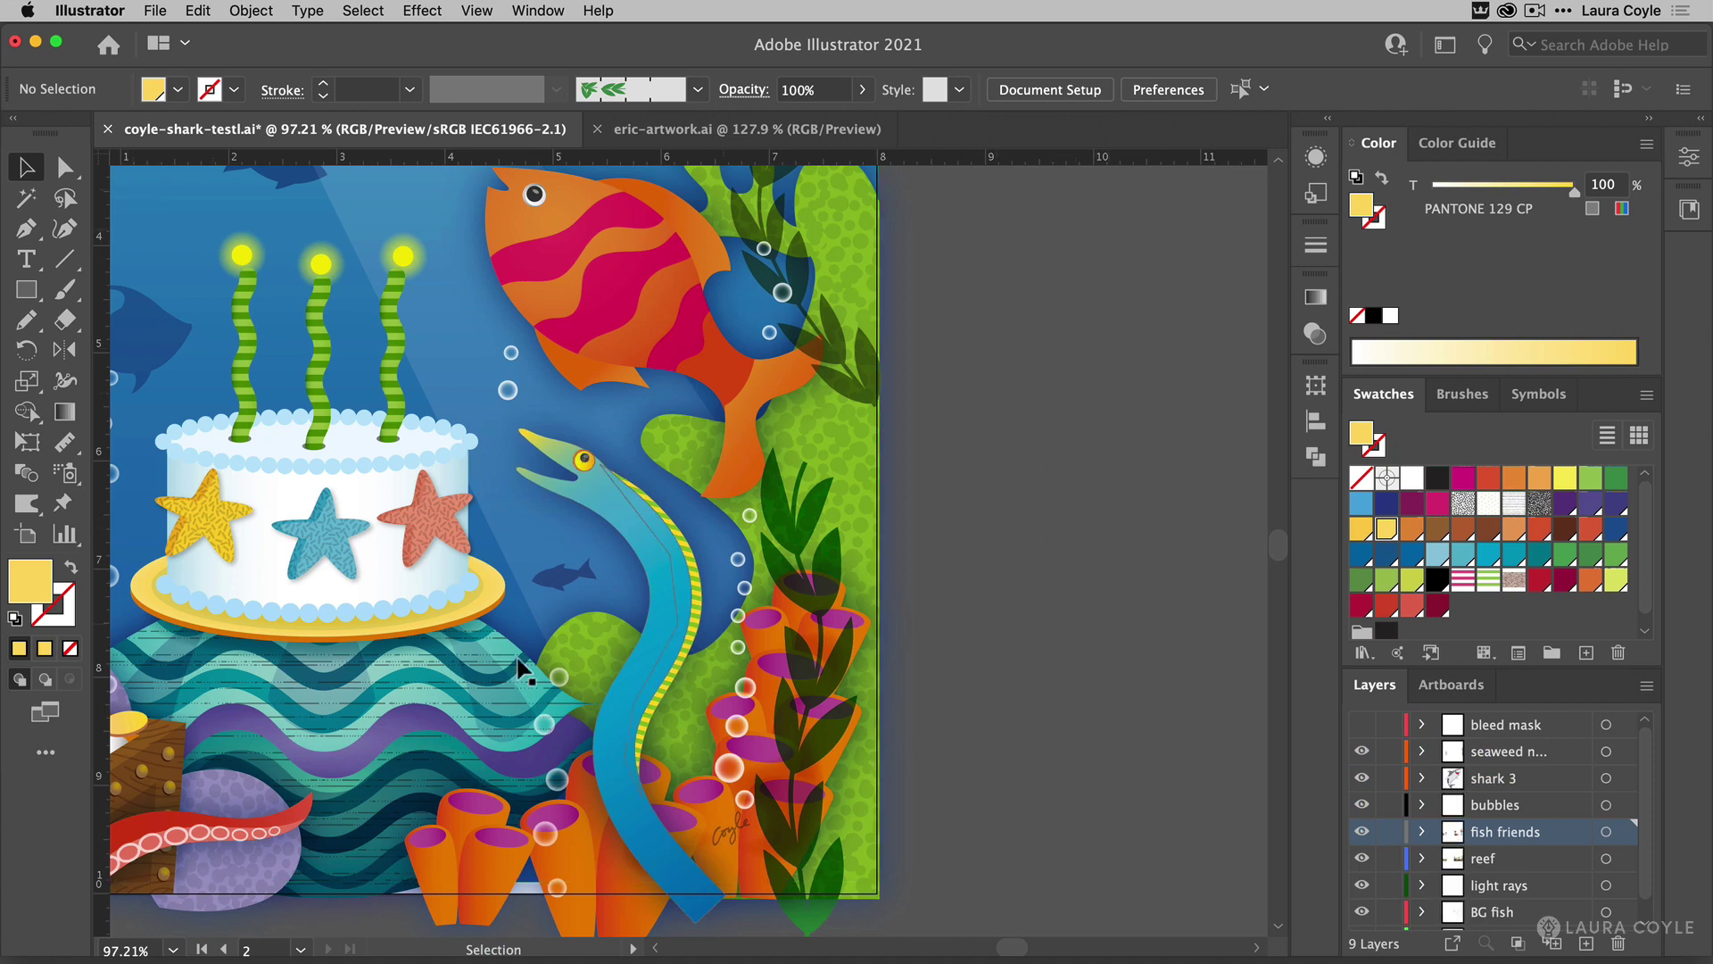
# Isolate the red octopus group, delete its party hat and topper, and go back up to the fish friends layer level.
pyautogui.moveTo(492, 634); pyautogui.dragTo(516, 591)
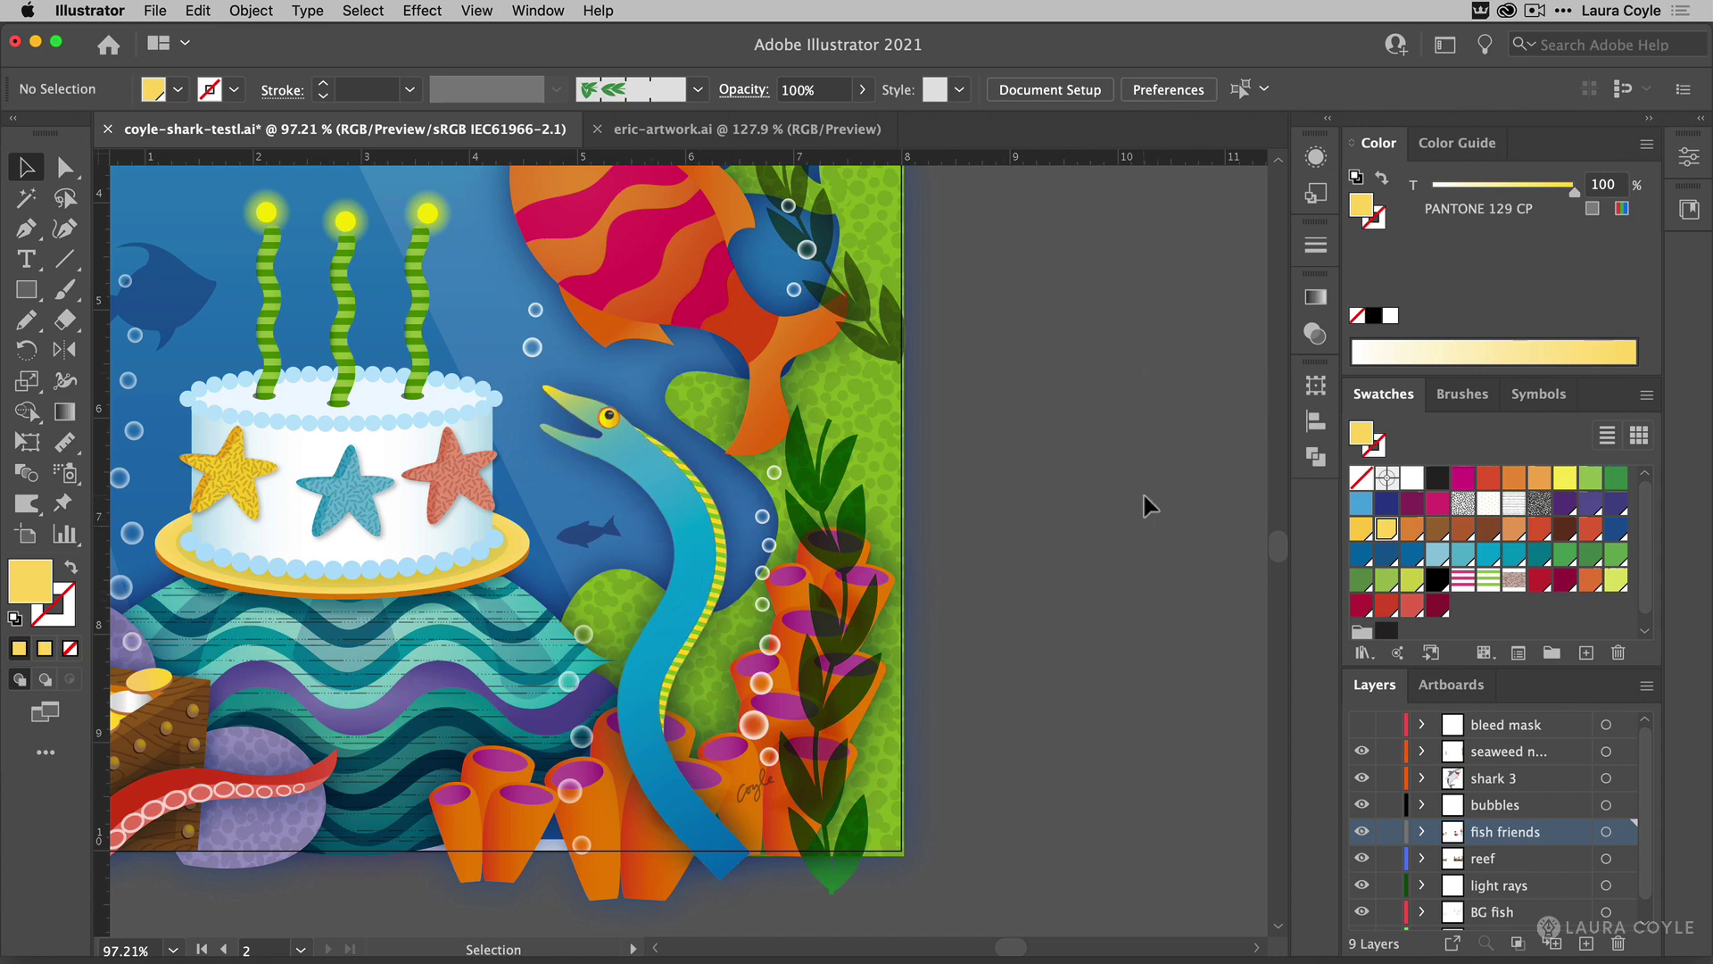
pyautogui.hscroll(-10, 1148, 505)
pyautogui.scroll(-3, 1148, 504)
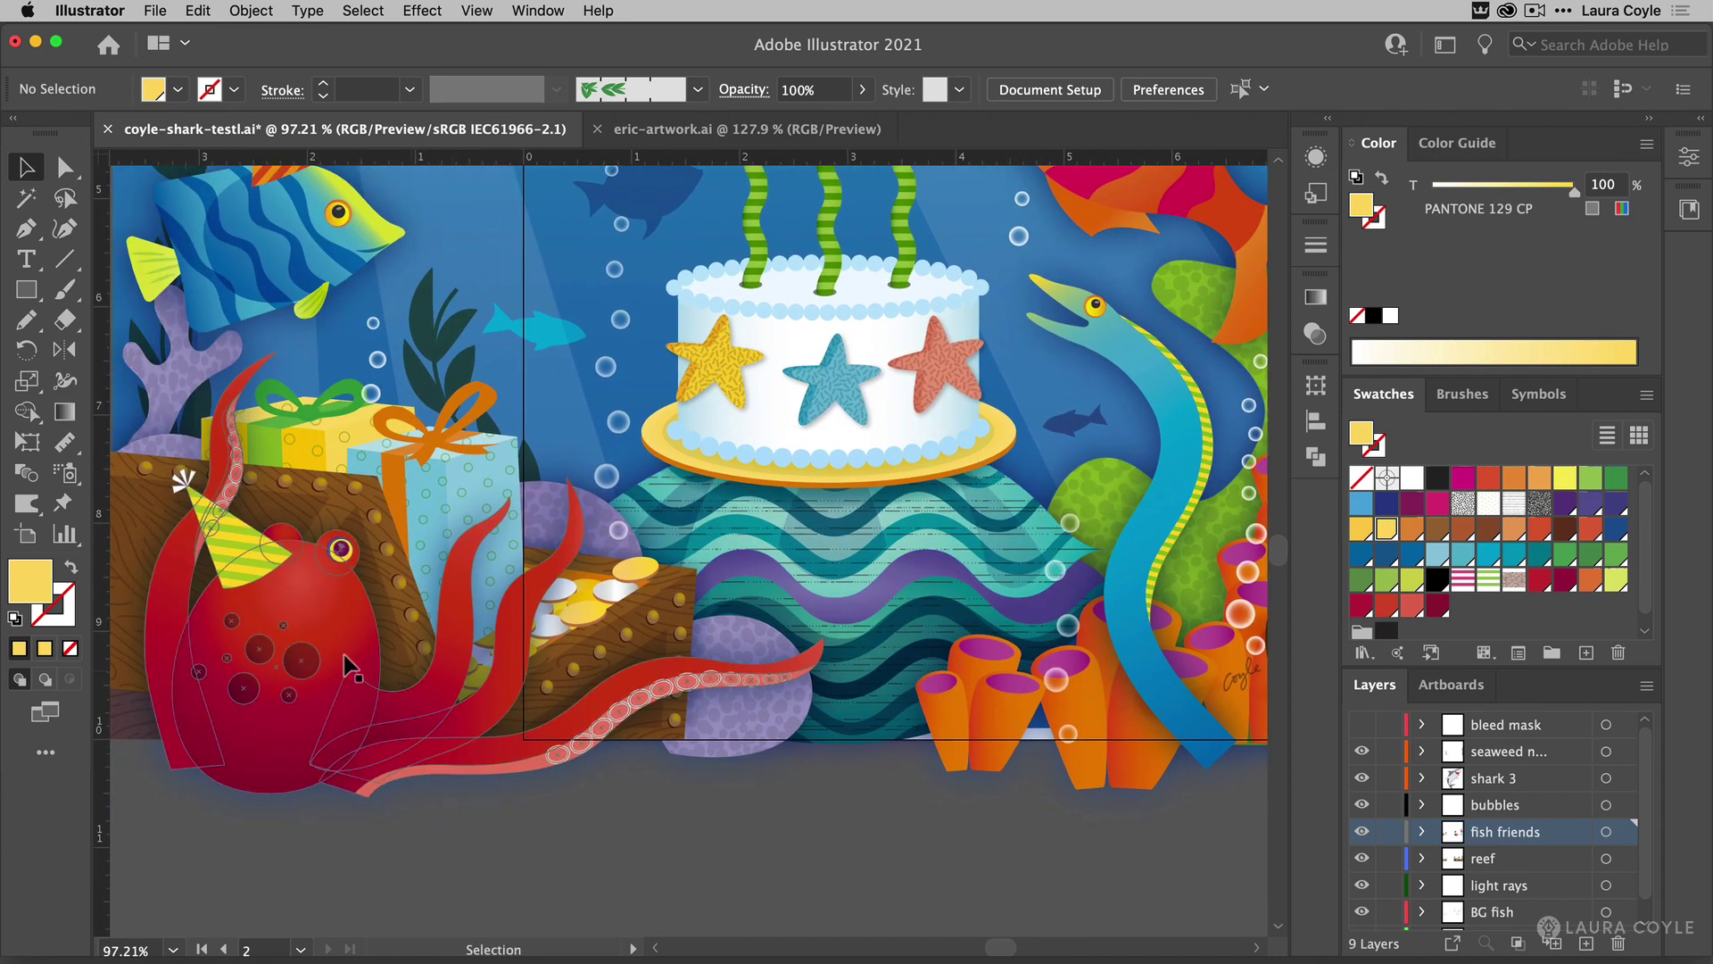
pyautogui.doubleClick(316, 709)
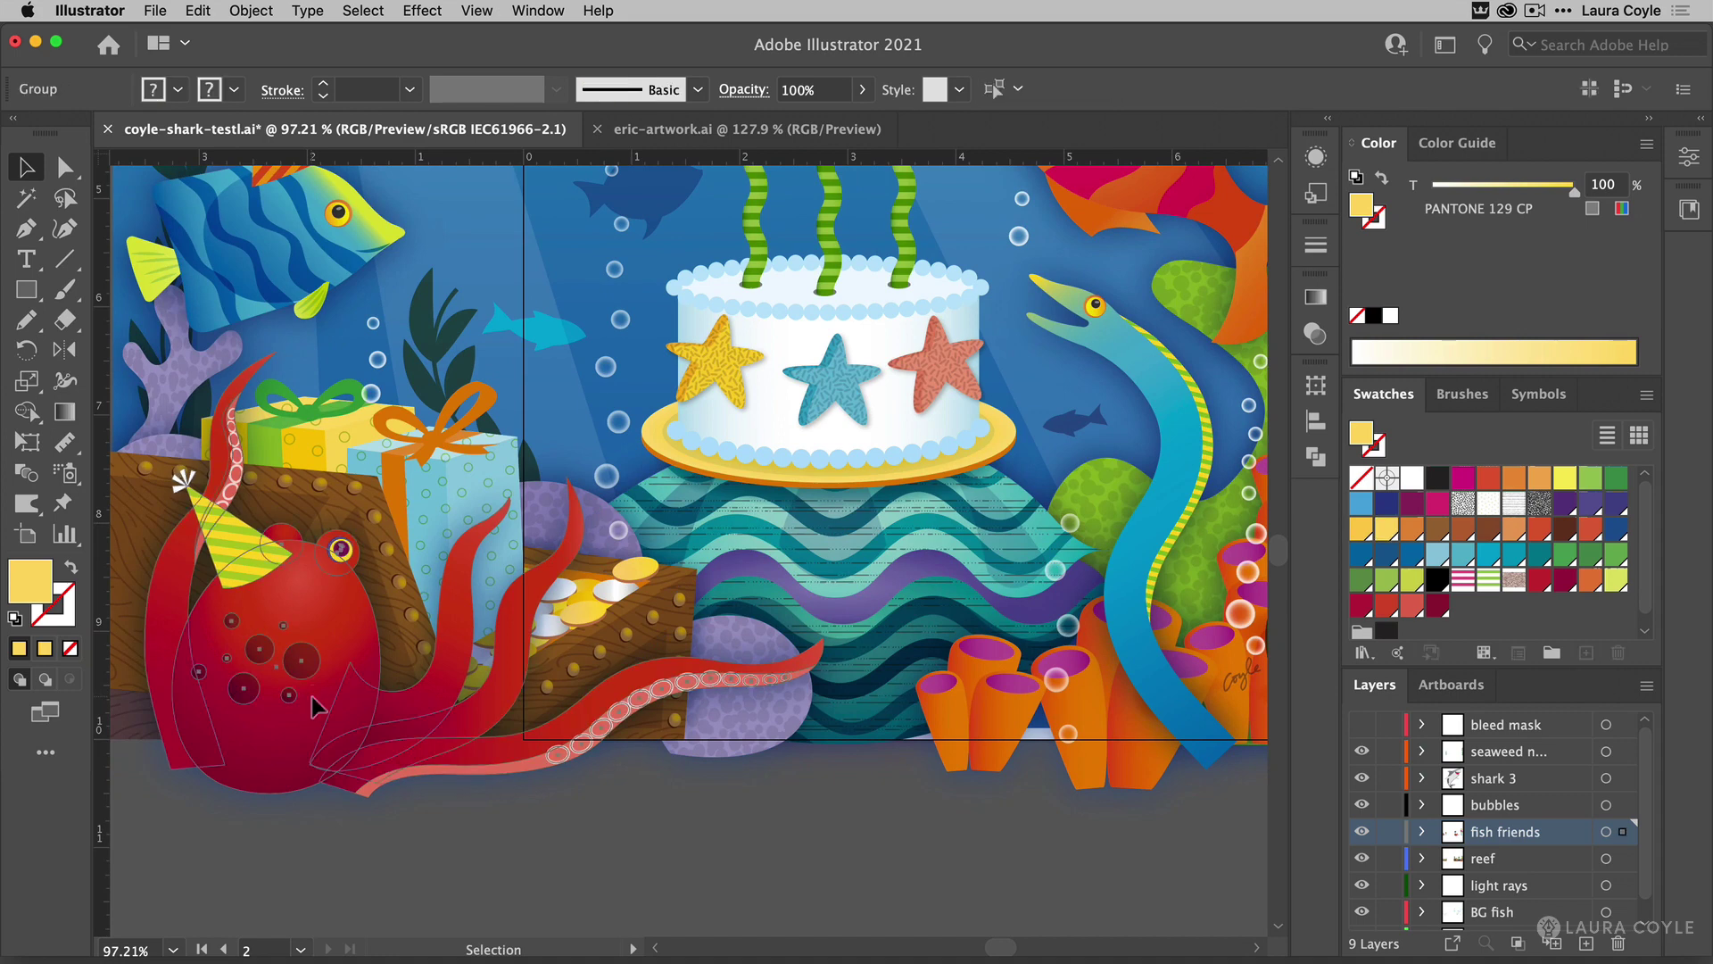
pyautogui.click(220, 529)
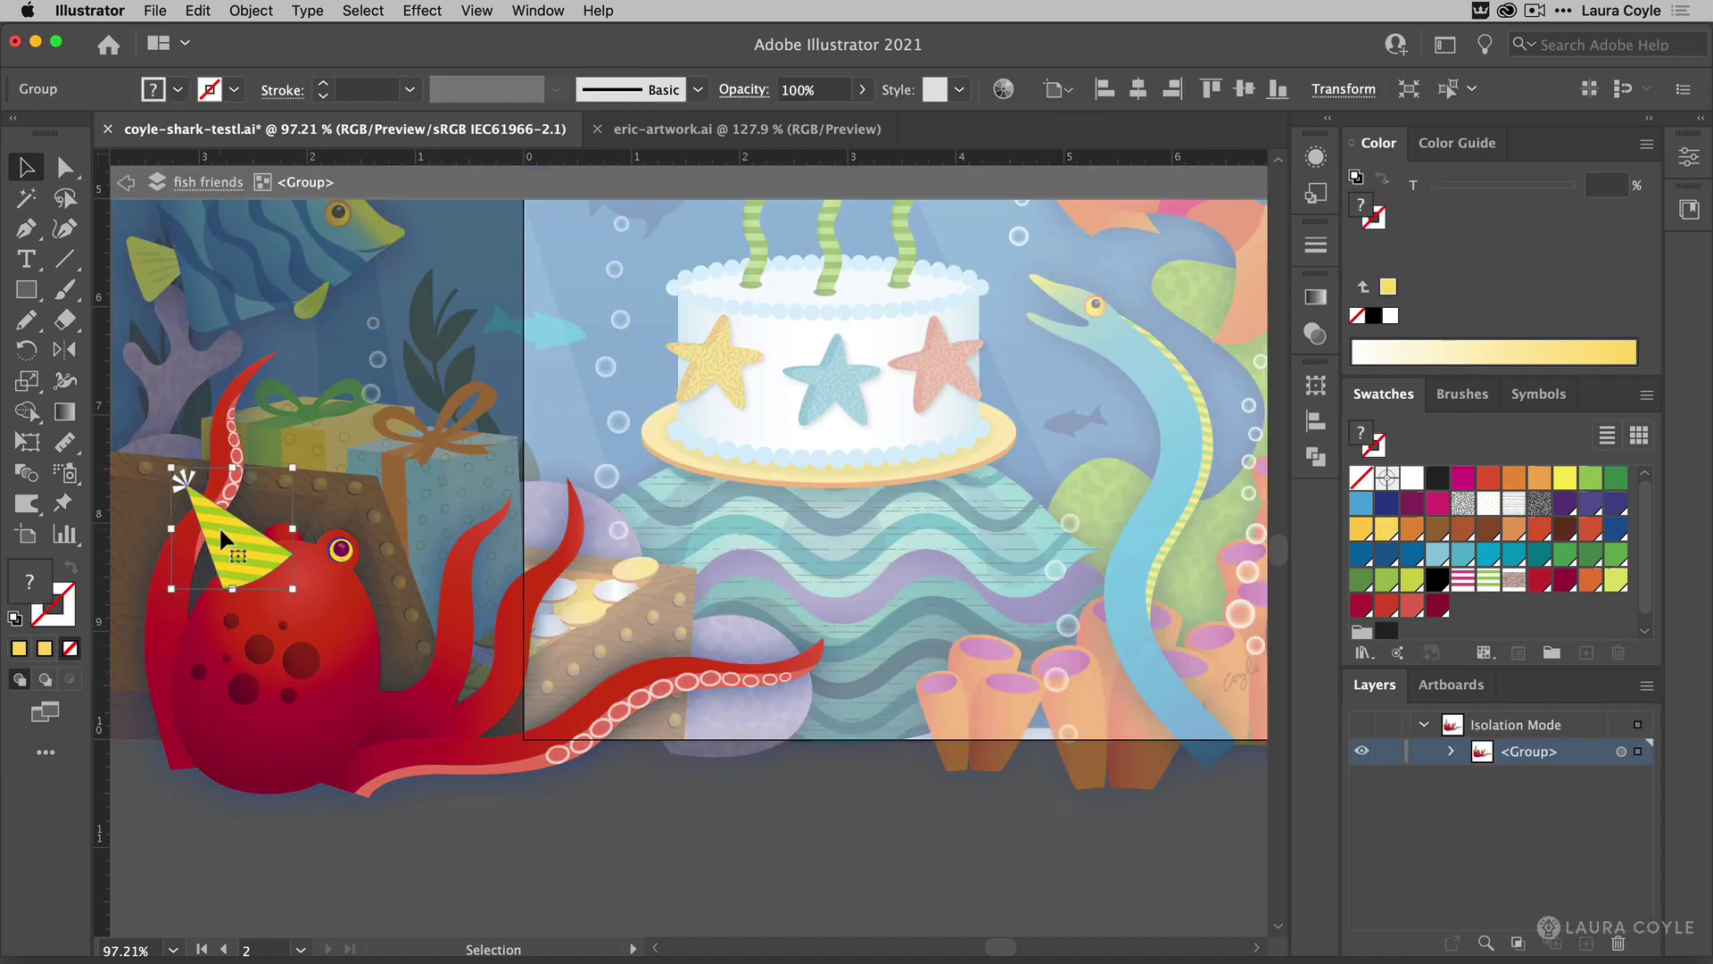
pyautogui.press('Delete')
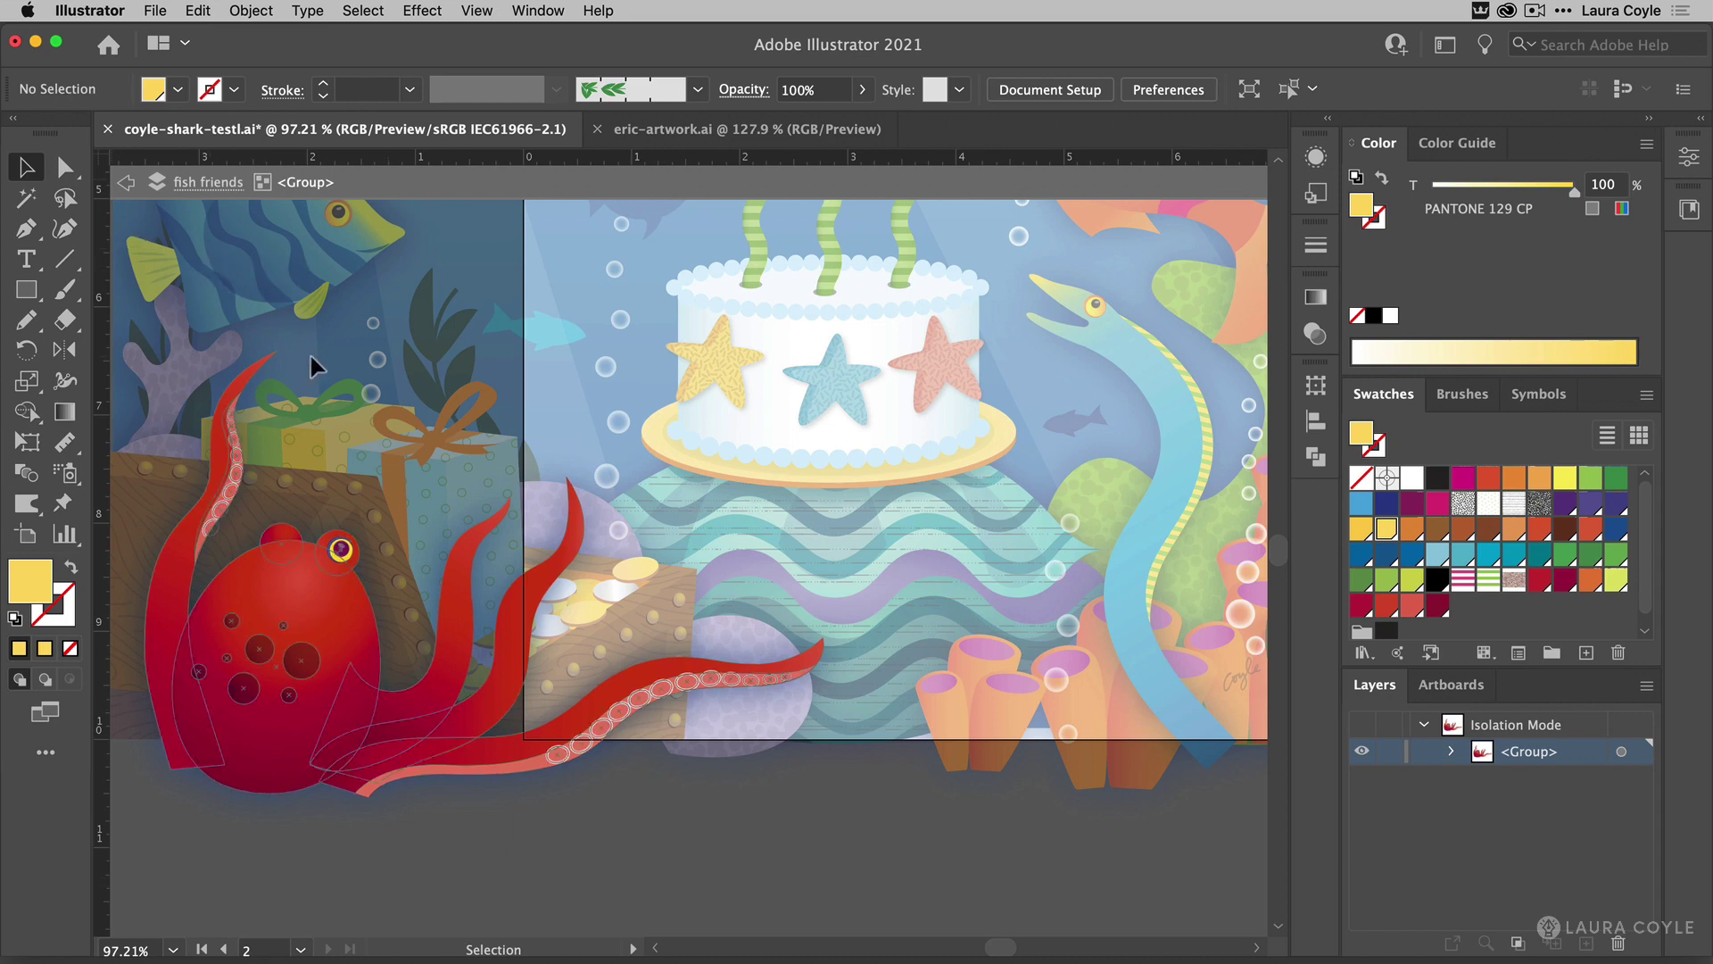
pyautogui.scroll(5, 366, 504)
pyautogui.hscroll(-2, 366, 504)
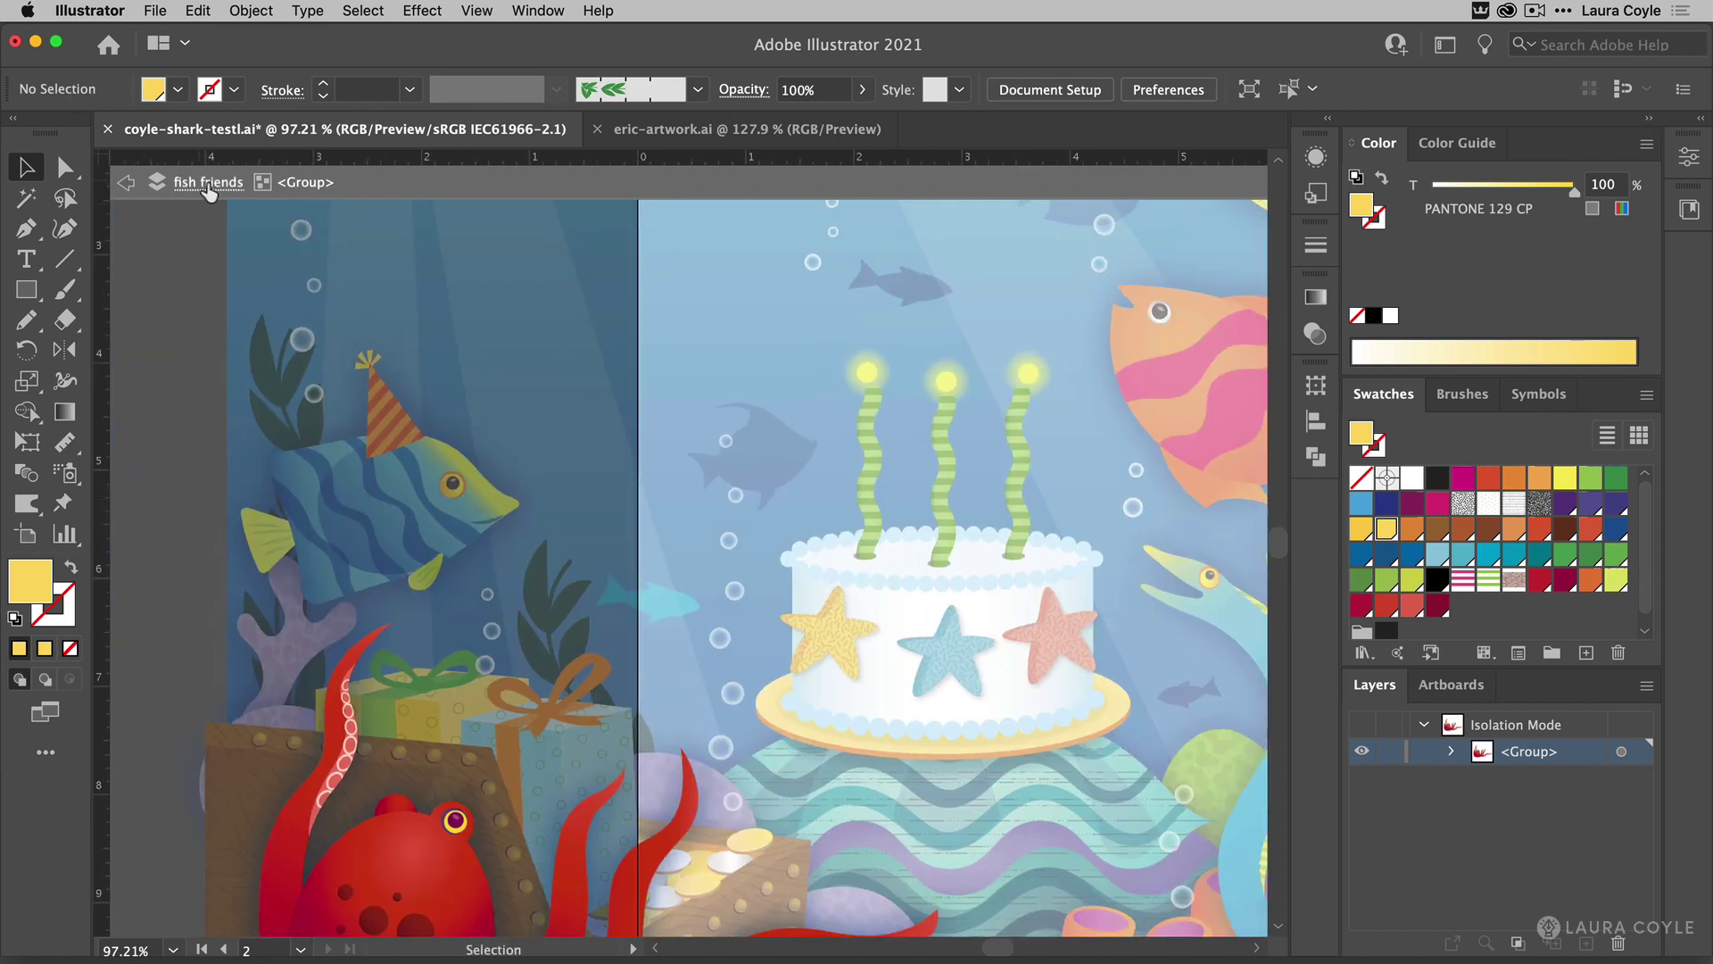
pyautogui.click(208, 184)
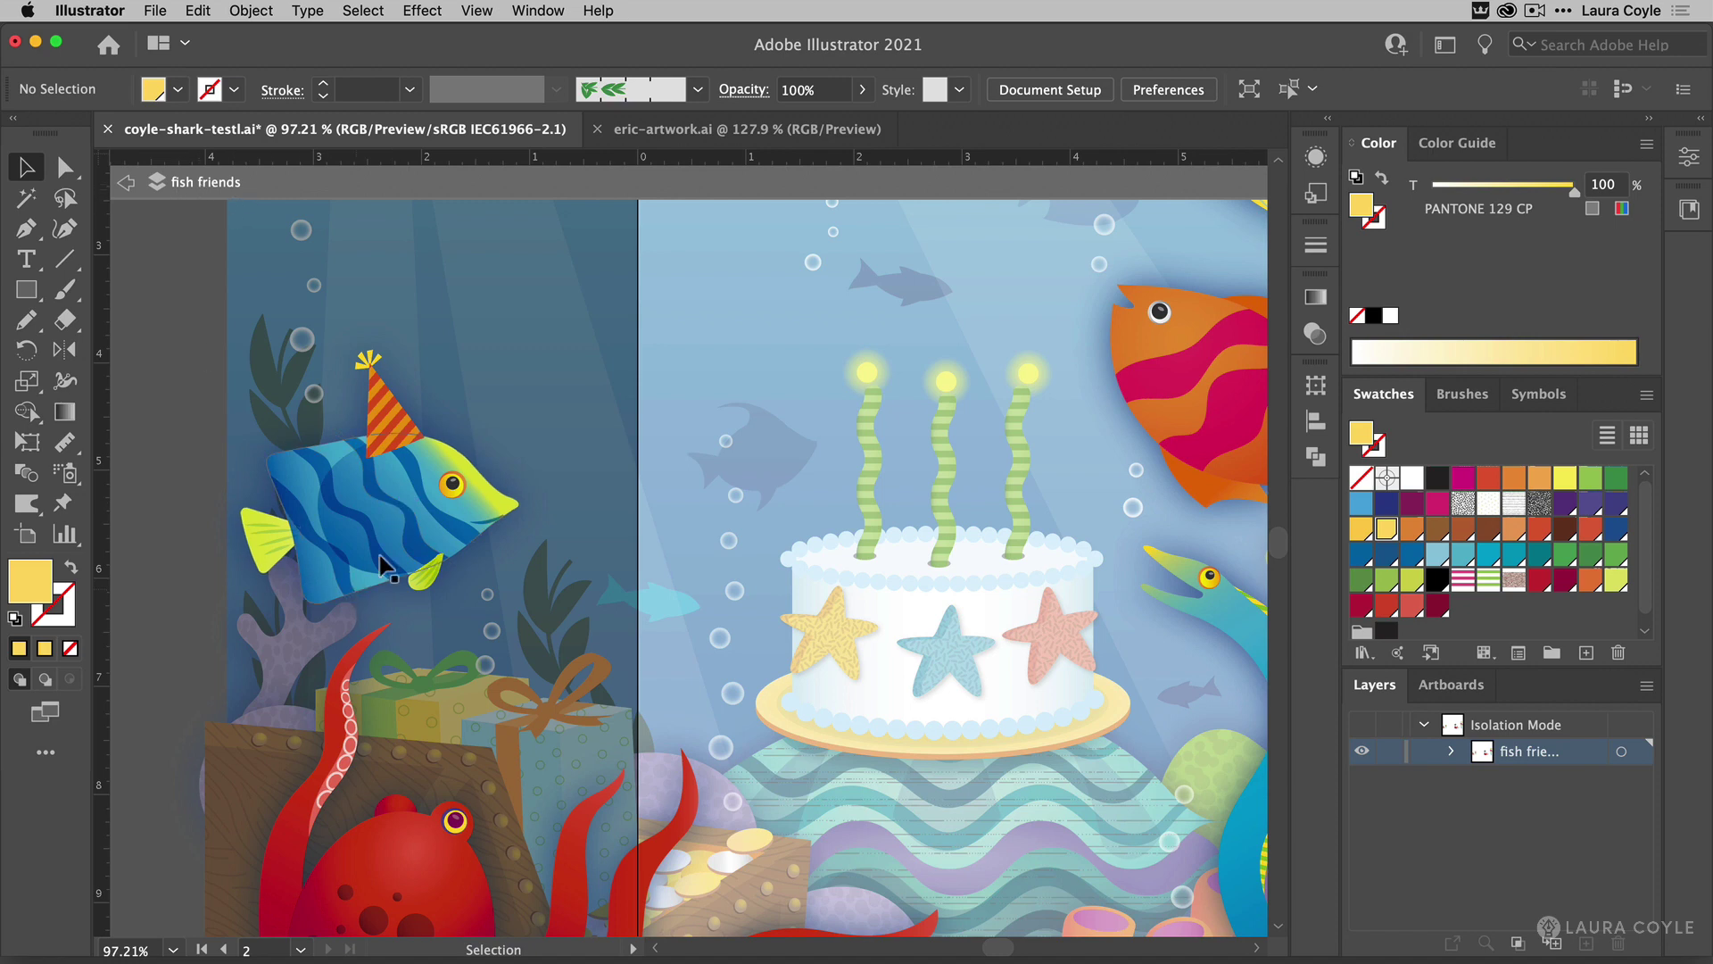
# Isolate the blue striped fish group, delete its party hat and topper, and exit isolation mode completely.
pyautogui.click(399, 535)
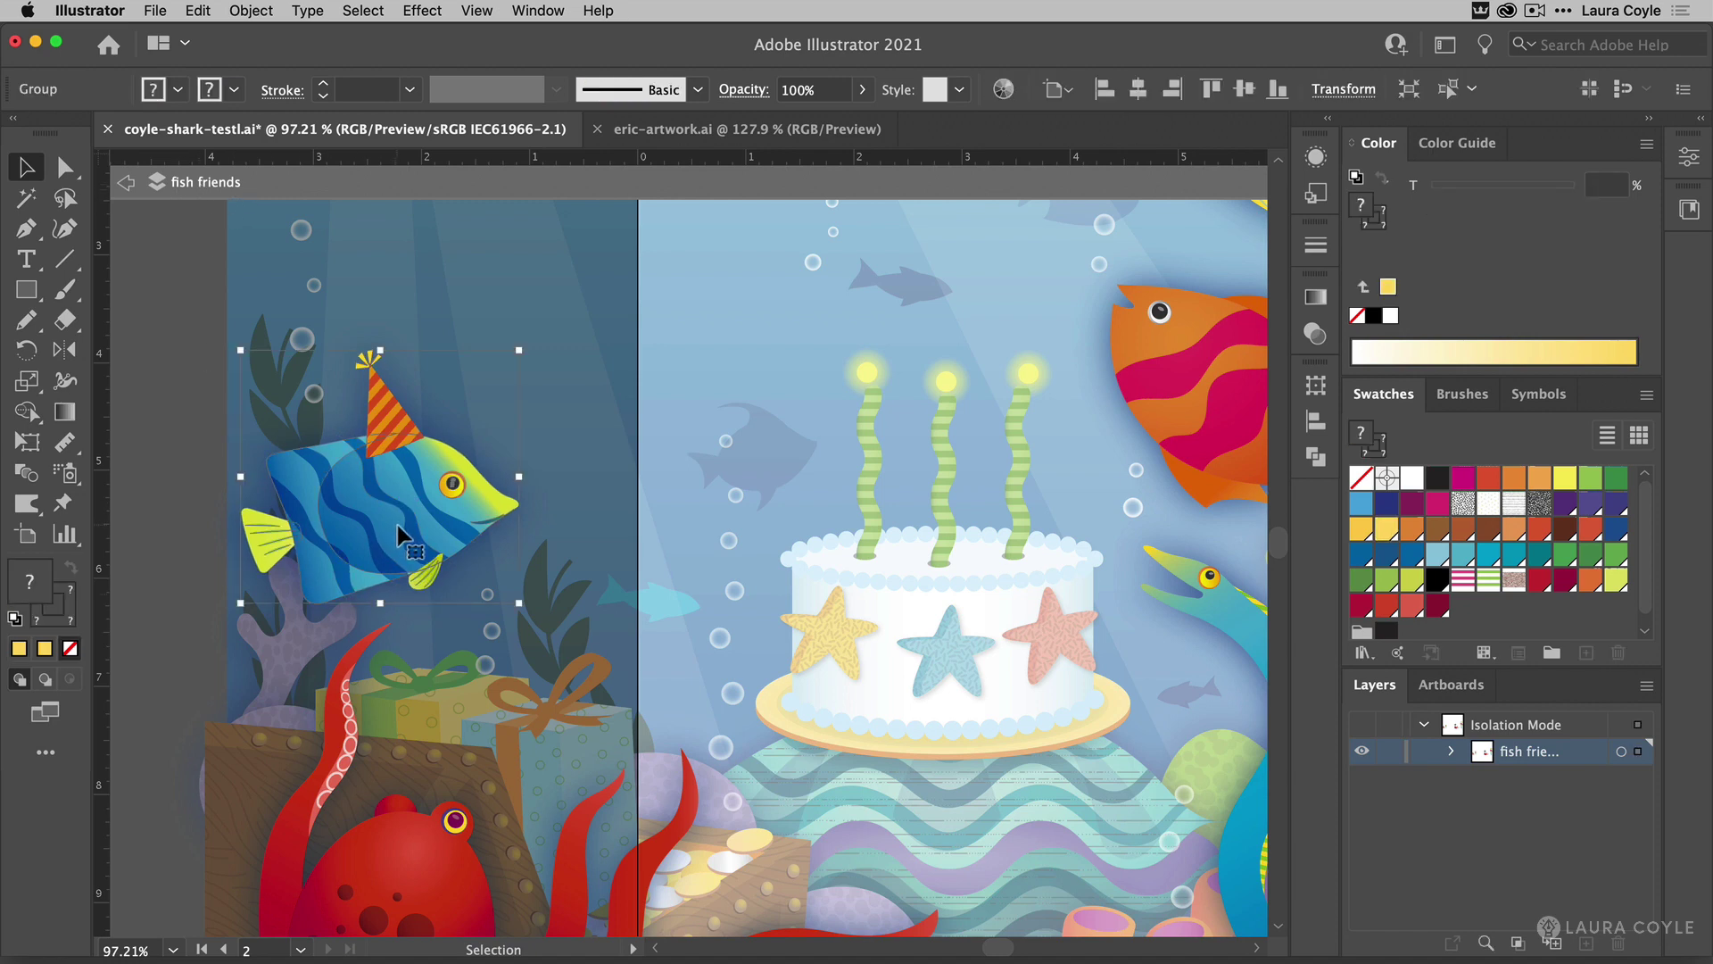
pyautogui.doubleClick(382, 398)
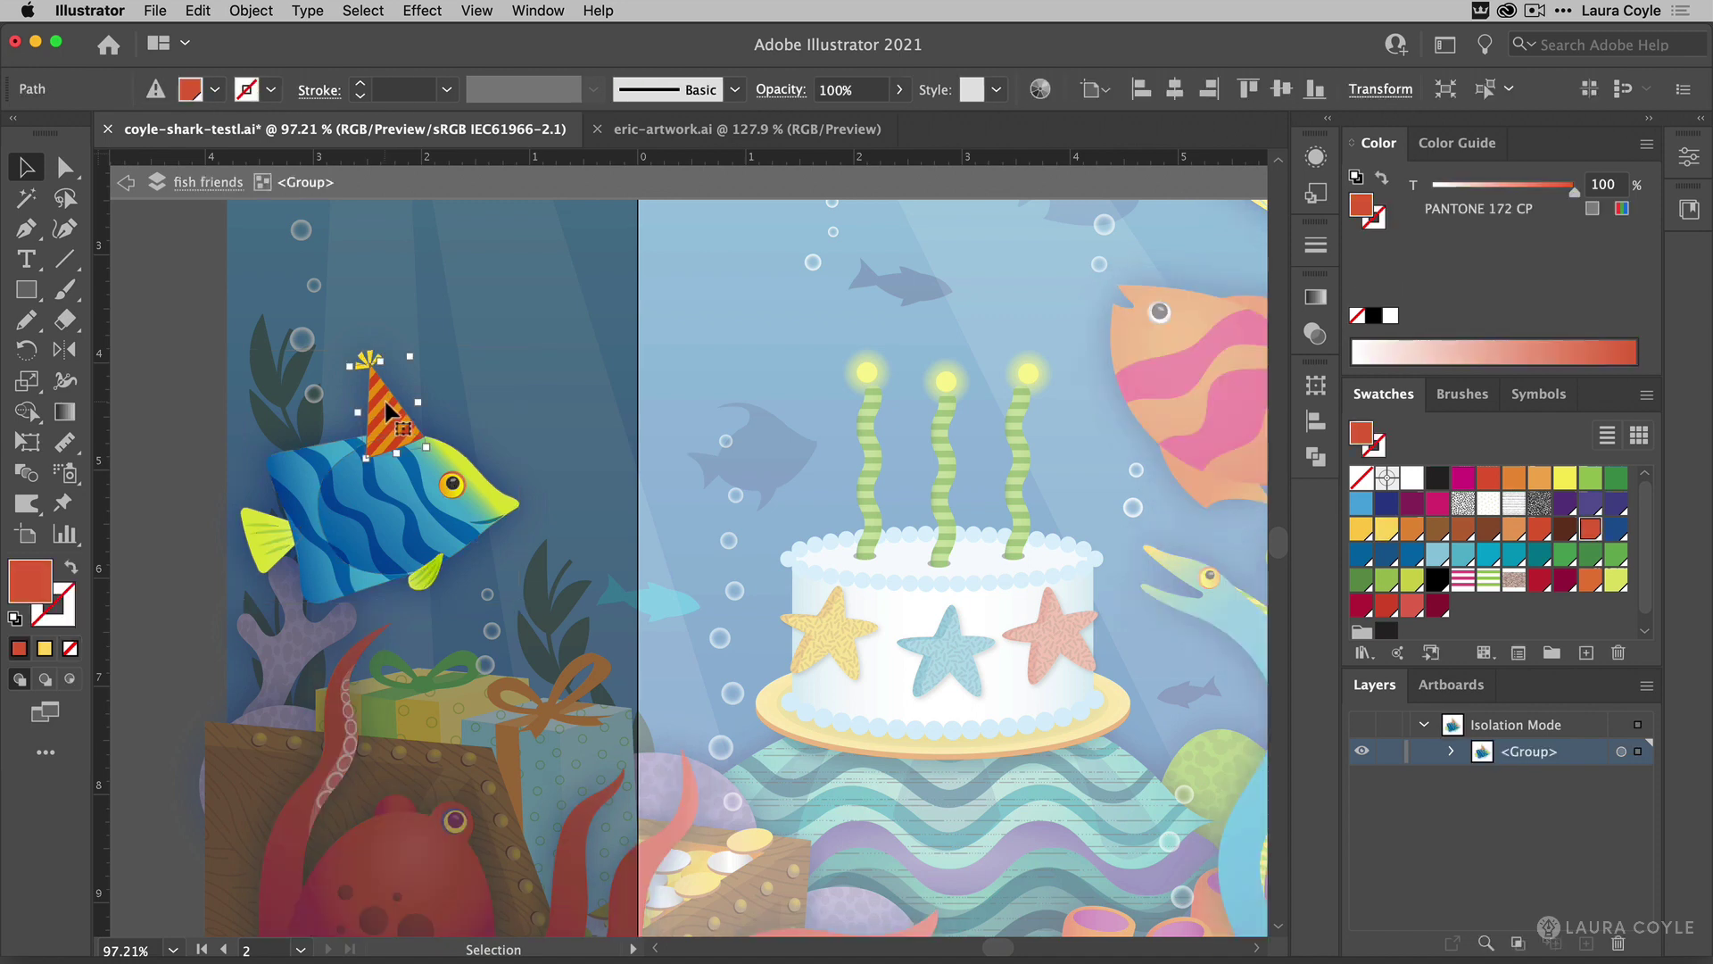
pyautogui.press('Delete')
pyautogui.click(368, 360)
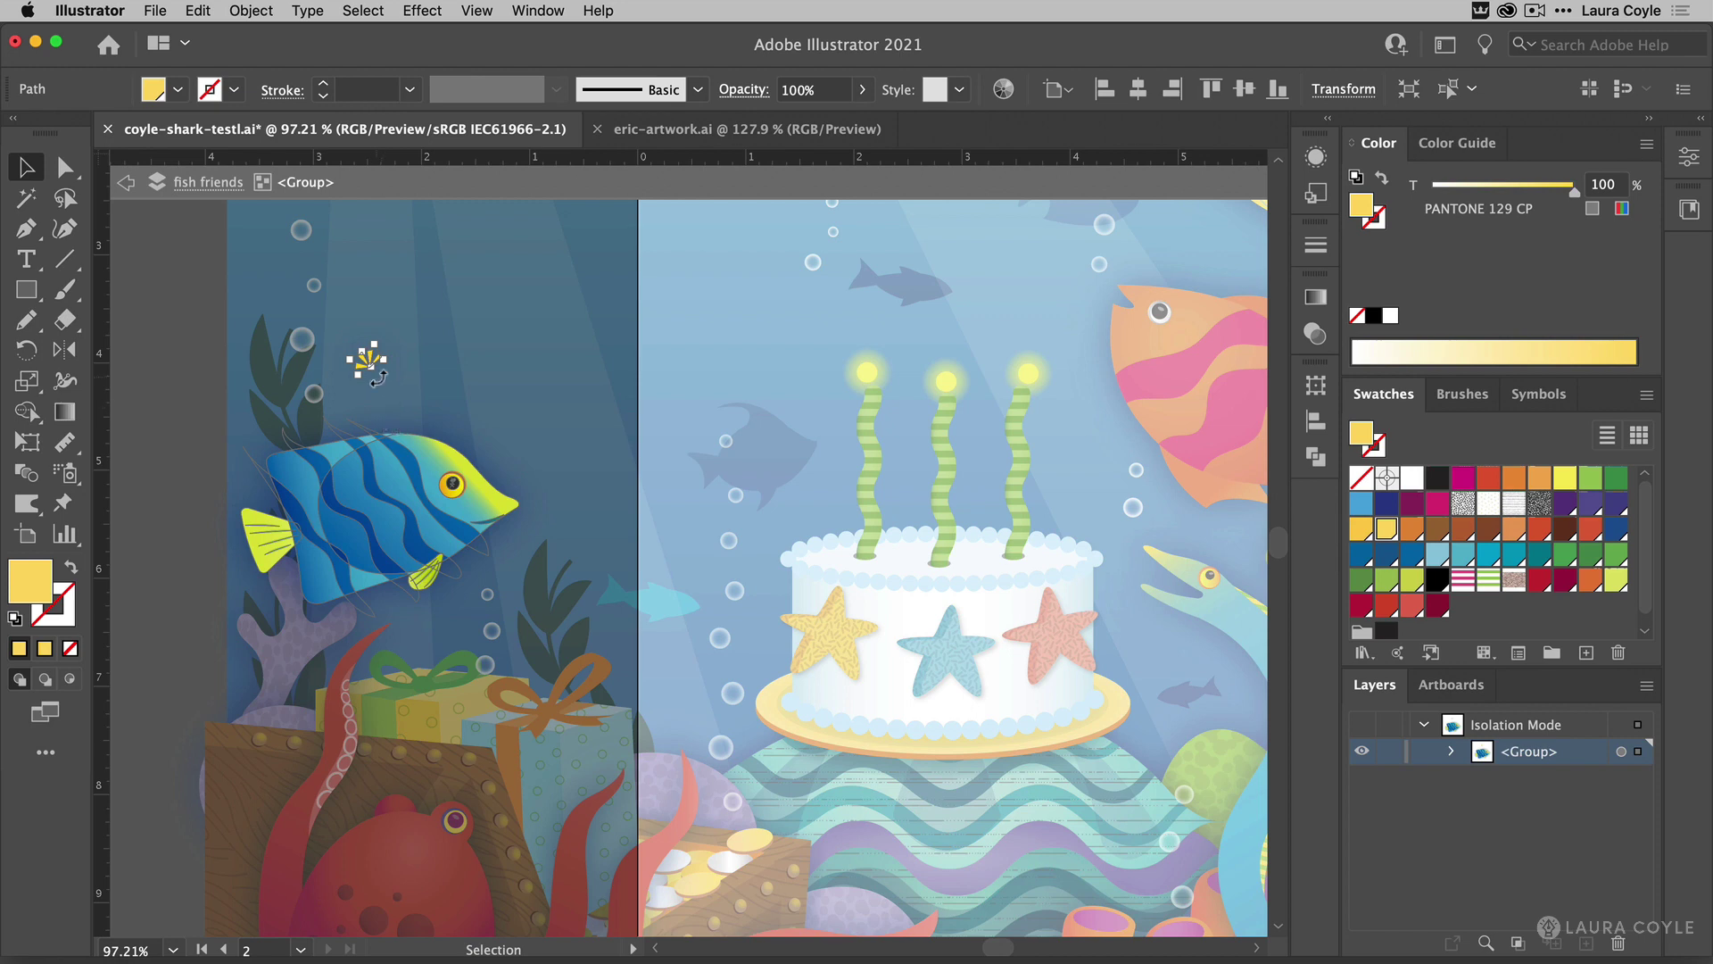
pyautogui.press('Delete')
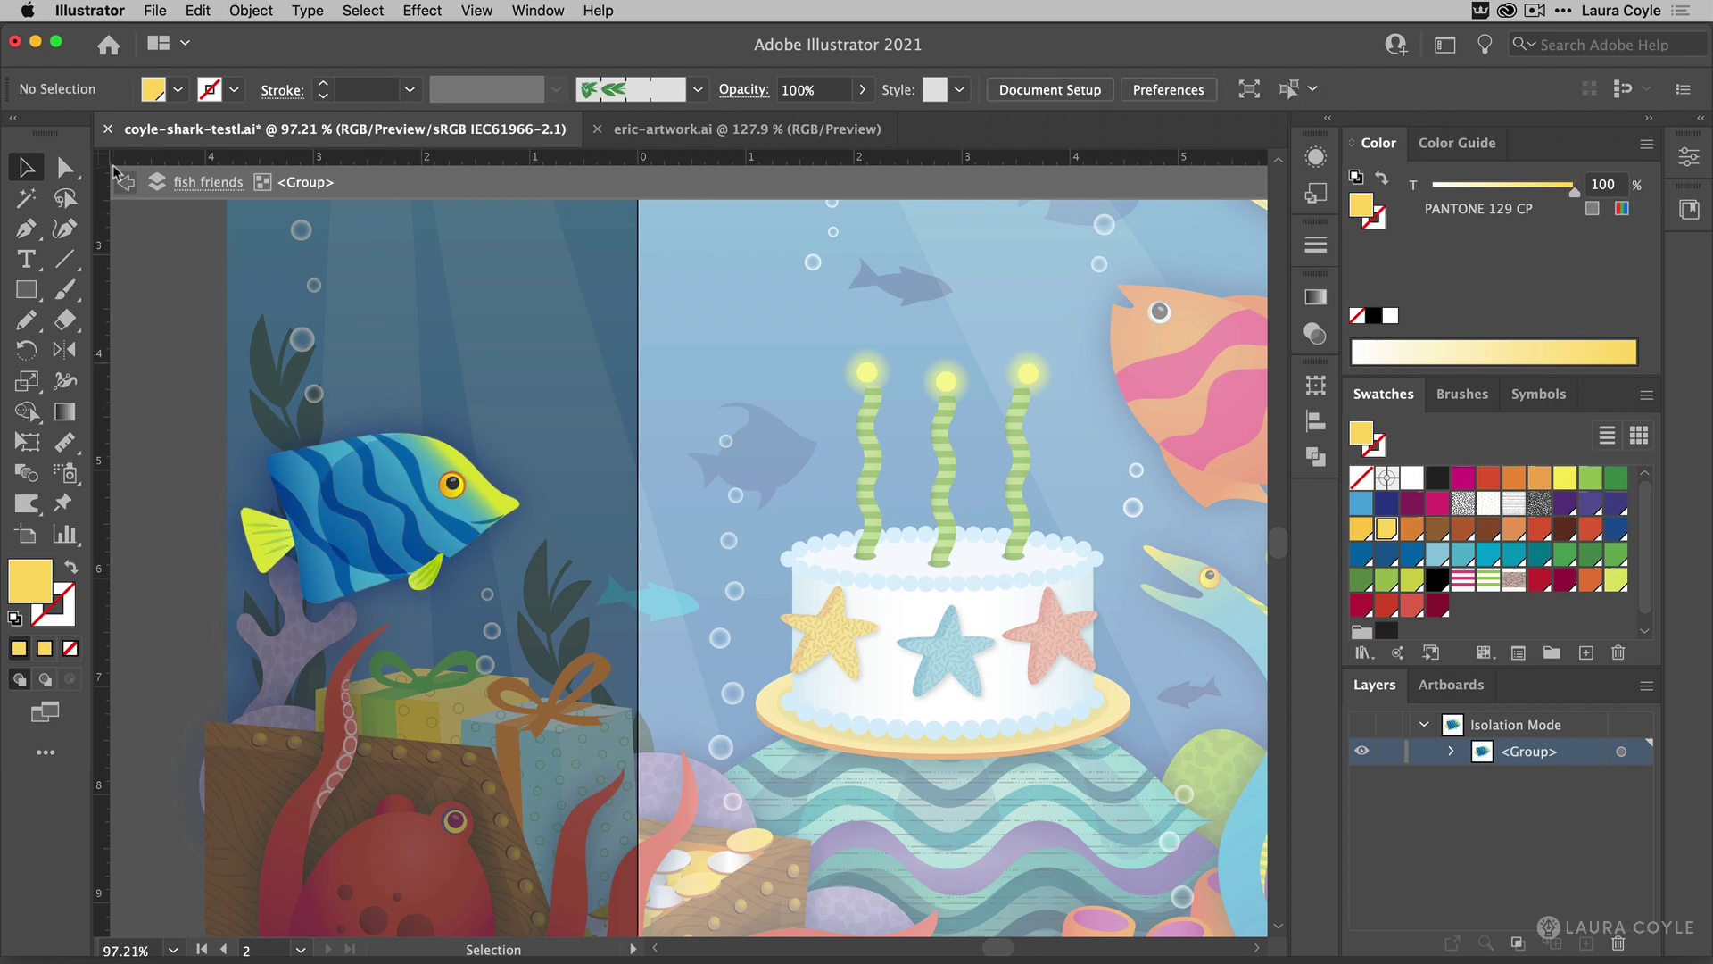
pyautogui.click(124, 184)
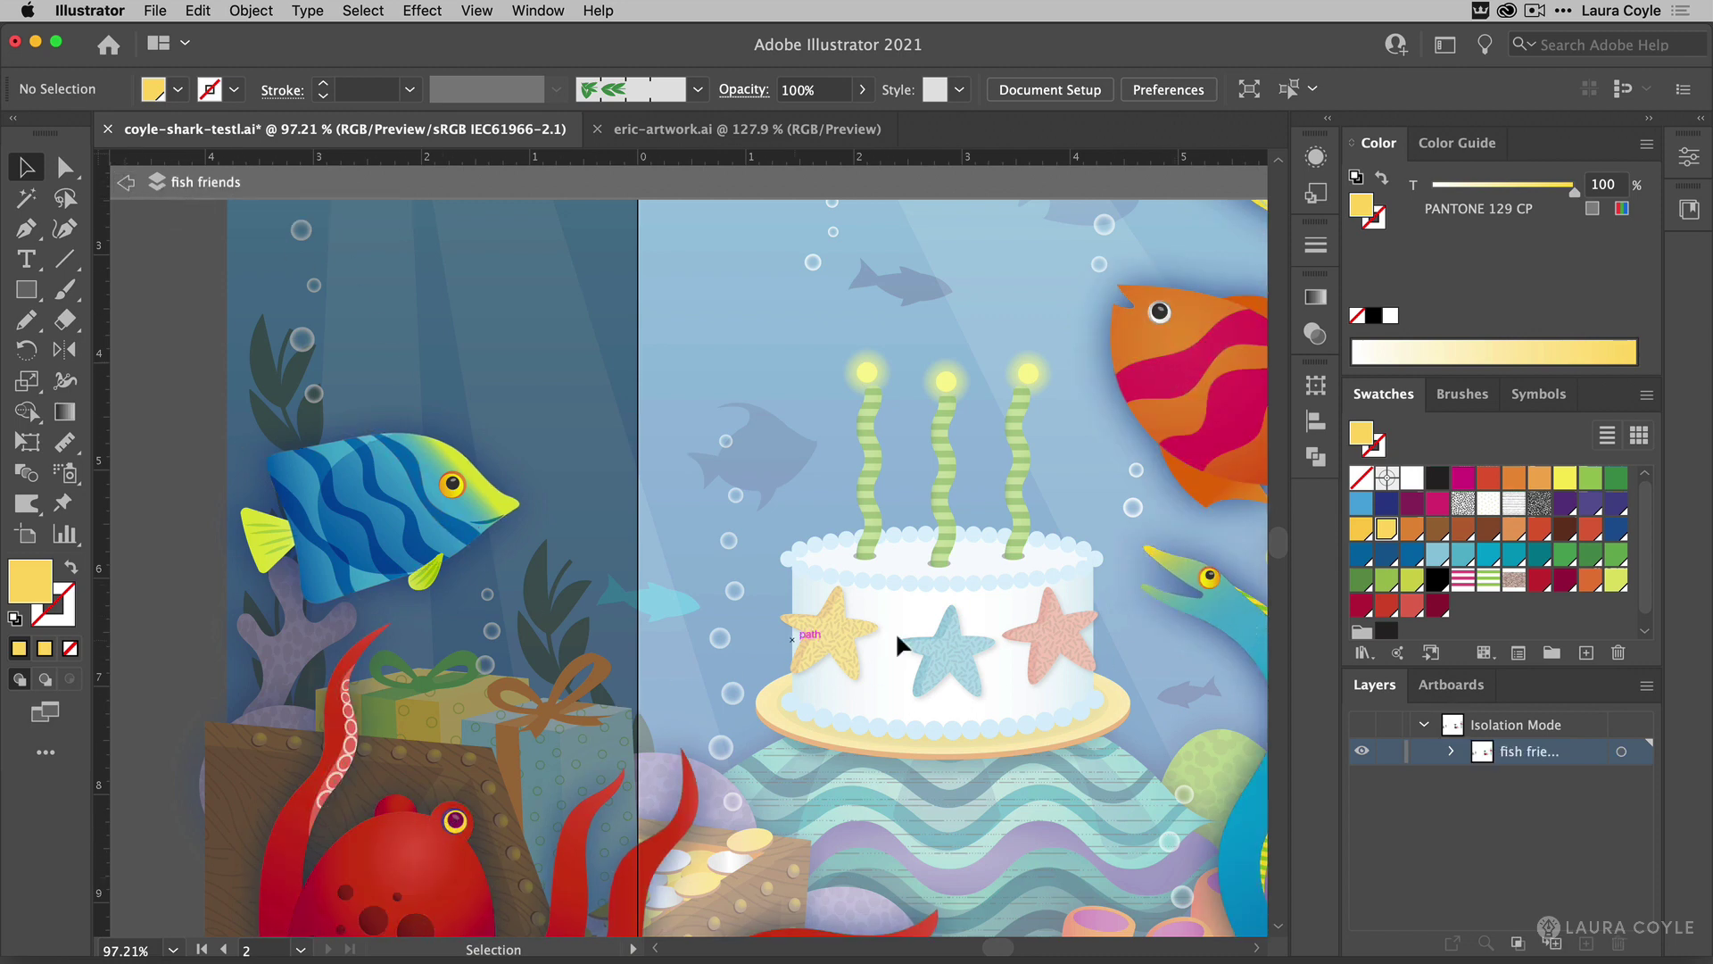
pyautogui.moveTo(896, 598); pyautogui.dragTo(712, 513)
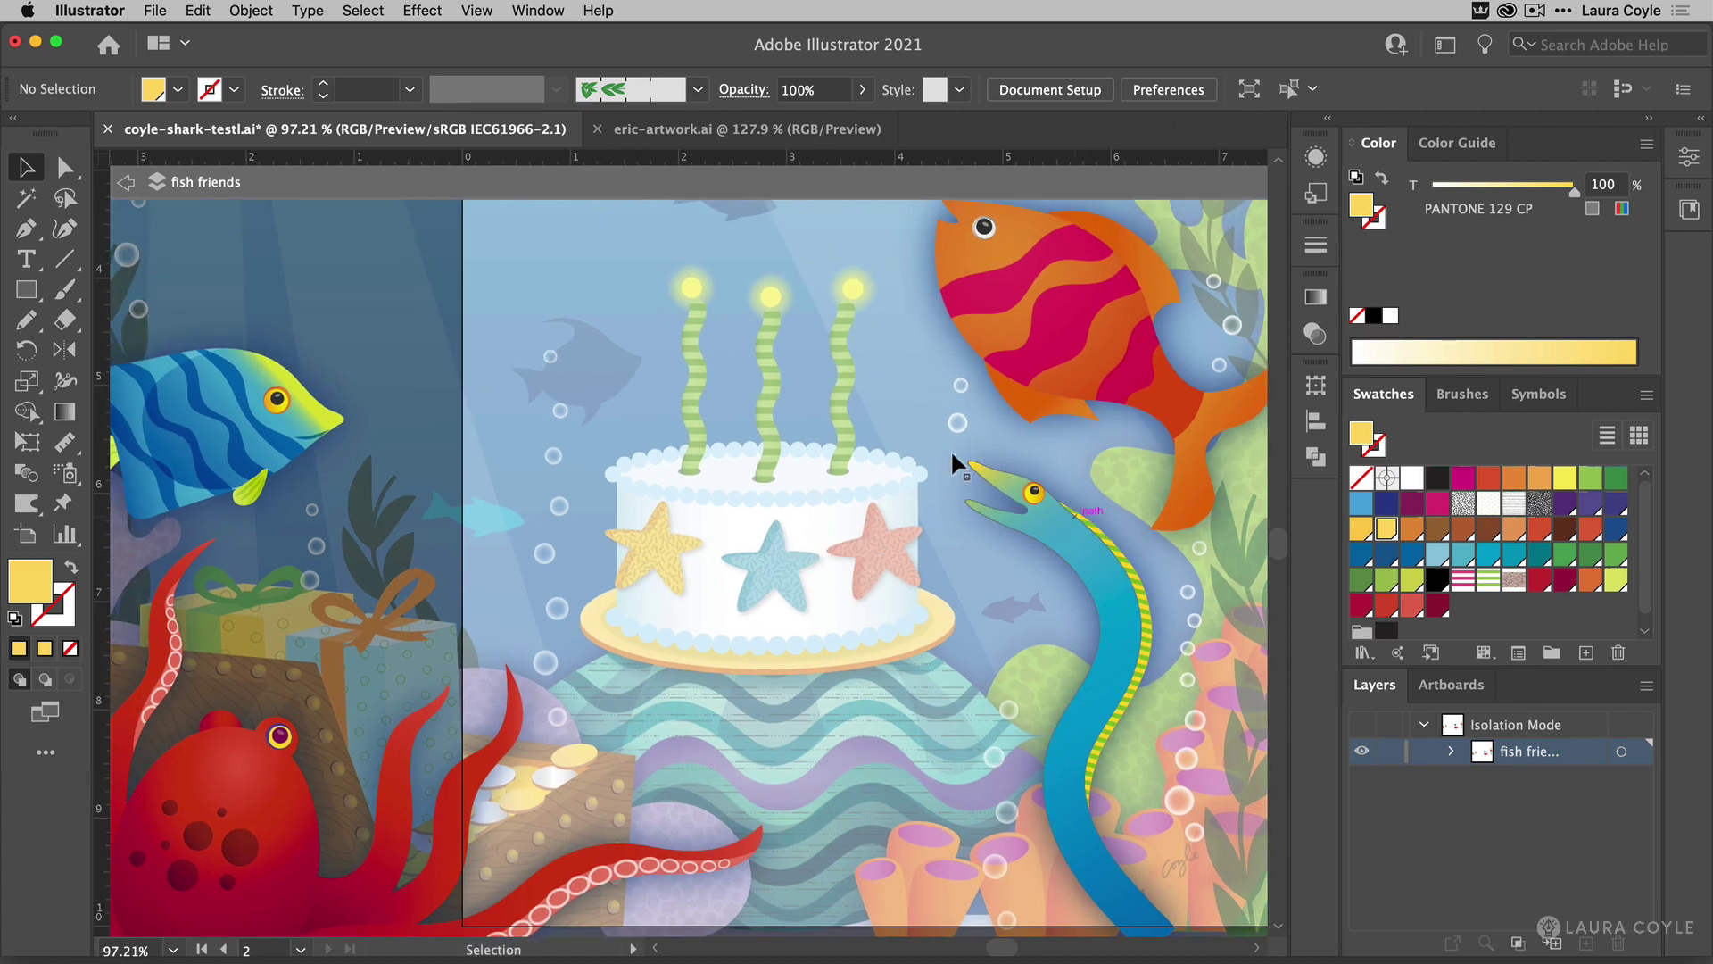
pyautogui.click(125, 186)
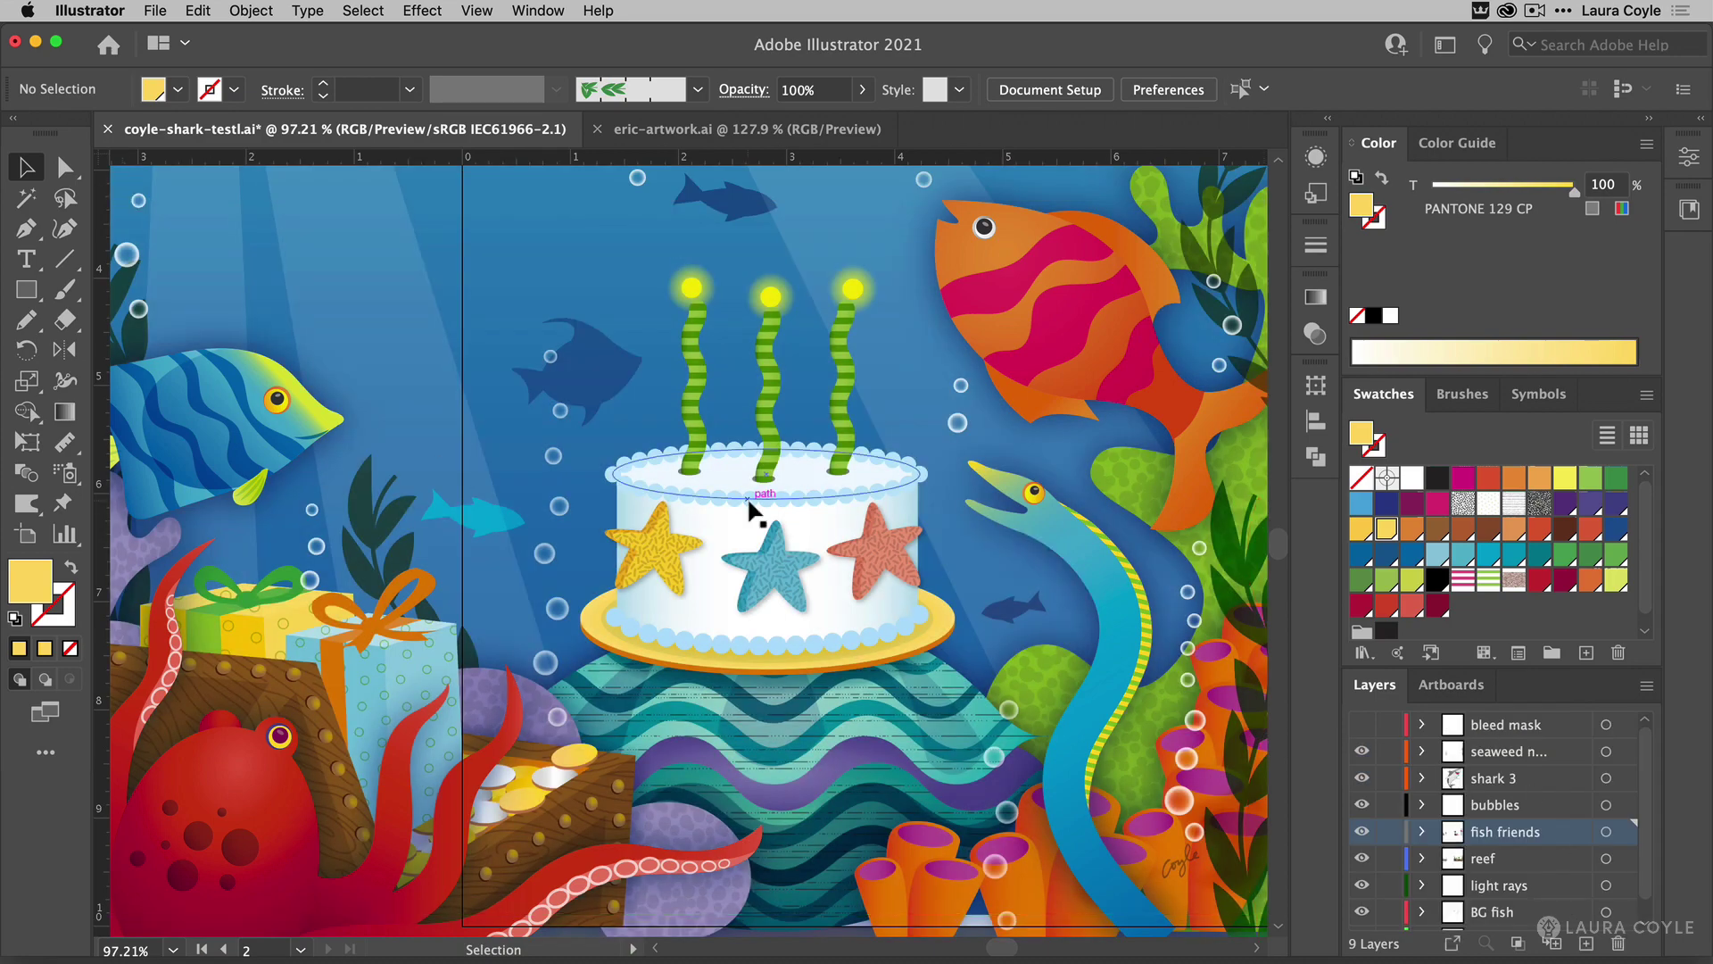
# Move the blue striped fish about 3 in right and 3 in up, into the artboard's upper-left area.
pyautogui.press('super+space')
pyautogui.moveTo(876, 479); pyautogui.dragTo(571, 596)
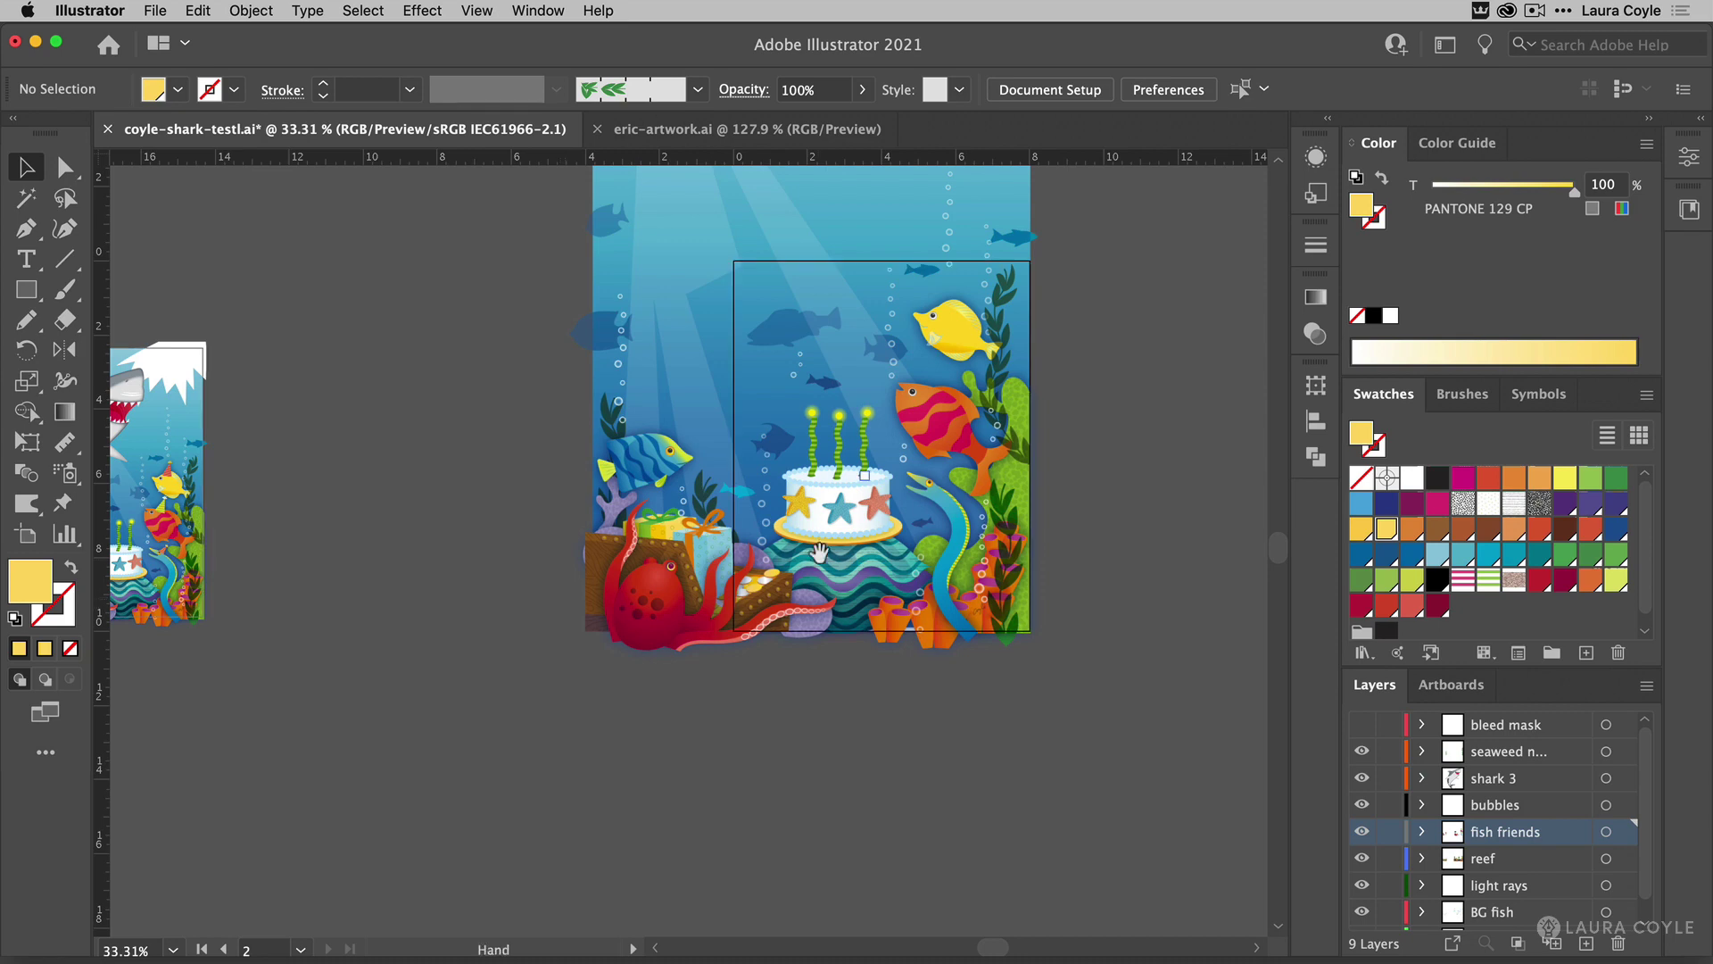
pyautogui.moveTo(675, 633); pyautogui.dragTo(595, 703)
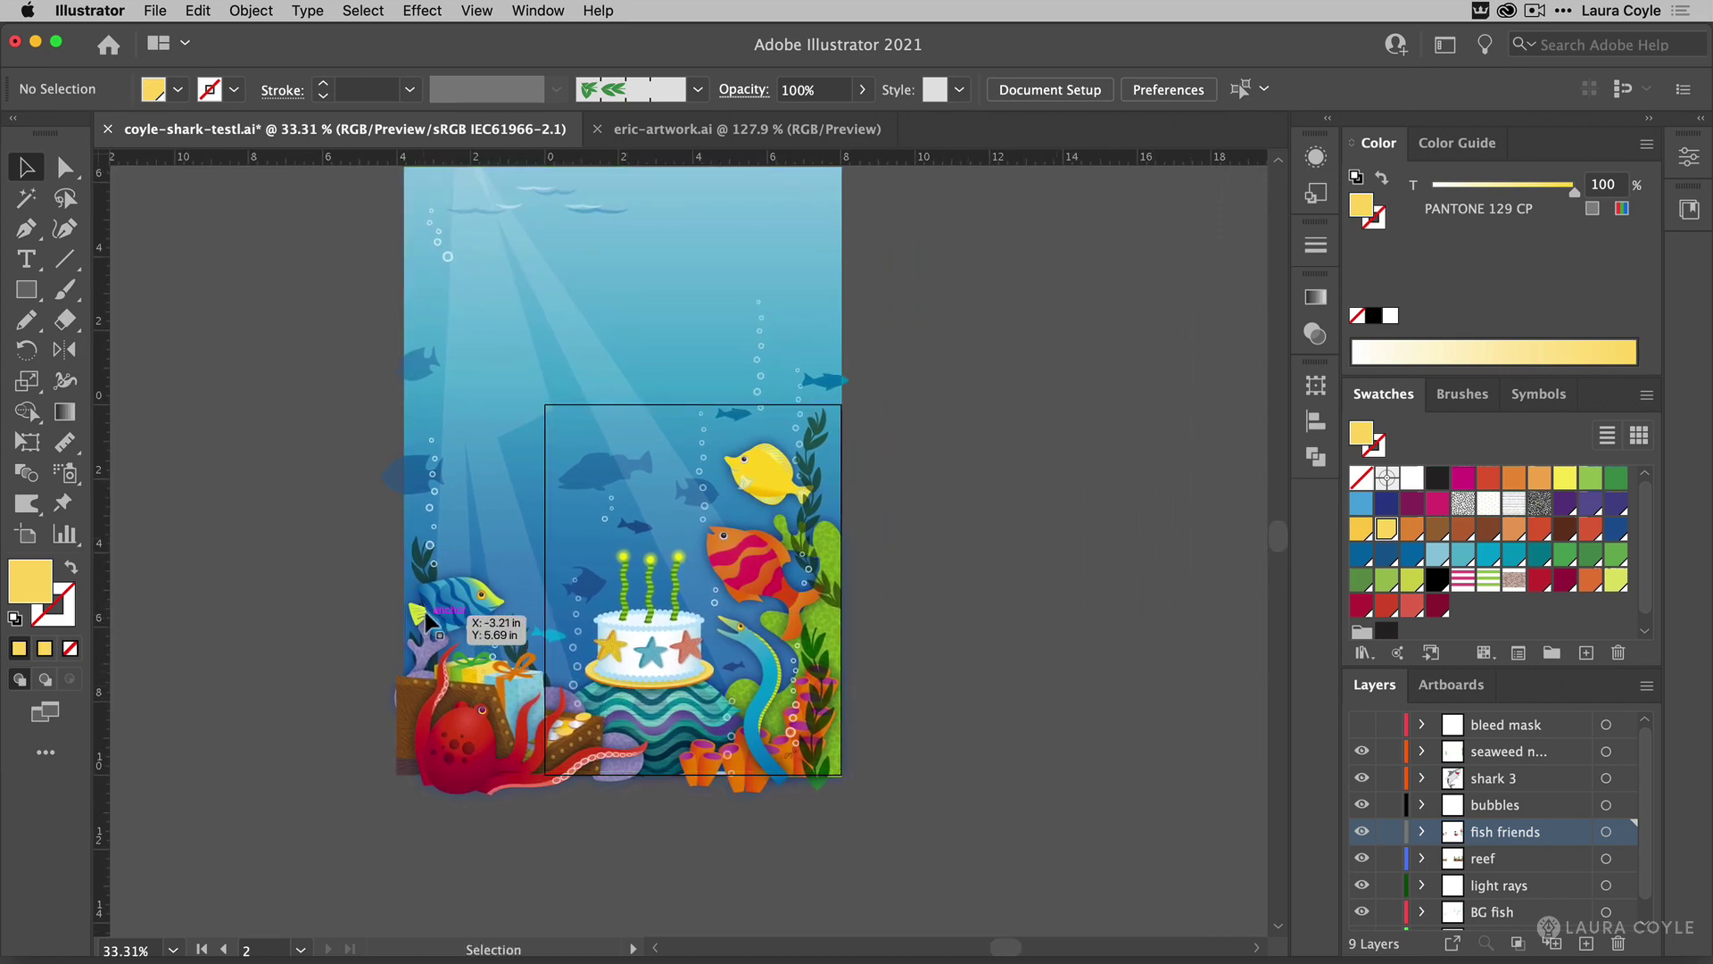
pyautogui.moveTo(472, 605); pyautogui.dragTo(591, 485)
# Nudge the birthday cake group about 8 in right, off the artboard onto the empty canvas.
pyautogui.click(630, 554)
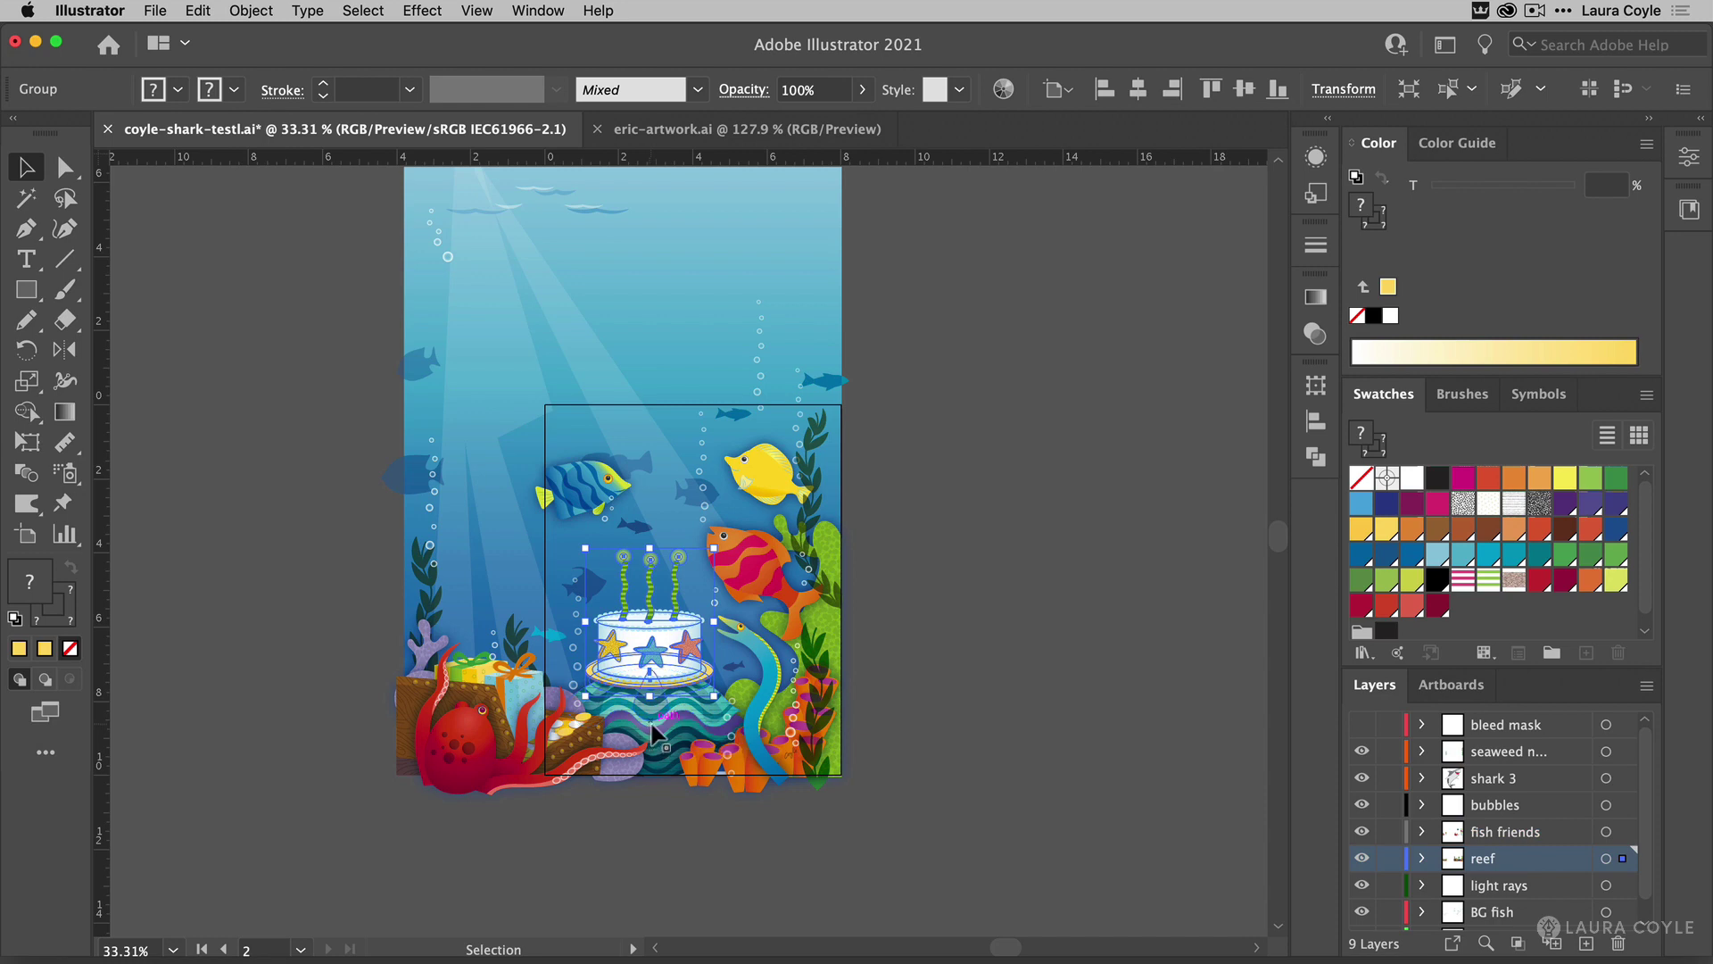
pyautogui.hotkey('shift', 'Right')
pyautogui.hotkey('shift', 'Right')
pyautogui.hotkey('shift', 'Right')
pyautogui.hotkey('shift', 'Right')
pyautogui.hotkey('shift', 'Right')
pyautogui.hotkey('shift', 'Right')
pyautogui.hotkey('shift', 'Right')
pyautogui.hotkey('shift', 'Right')
pyautogui.hotkey('shift', 'Right')
pyautogui.hotkey('shift', 'Right')
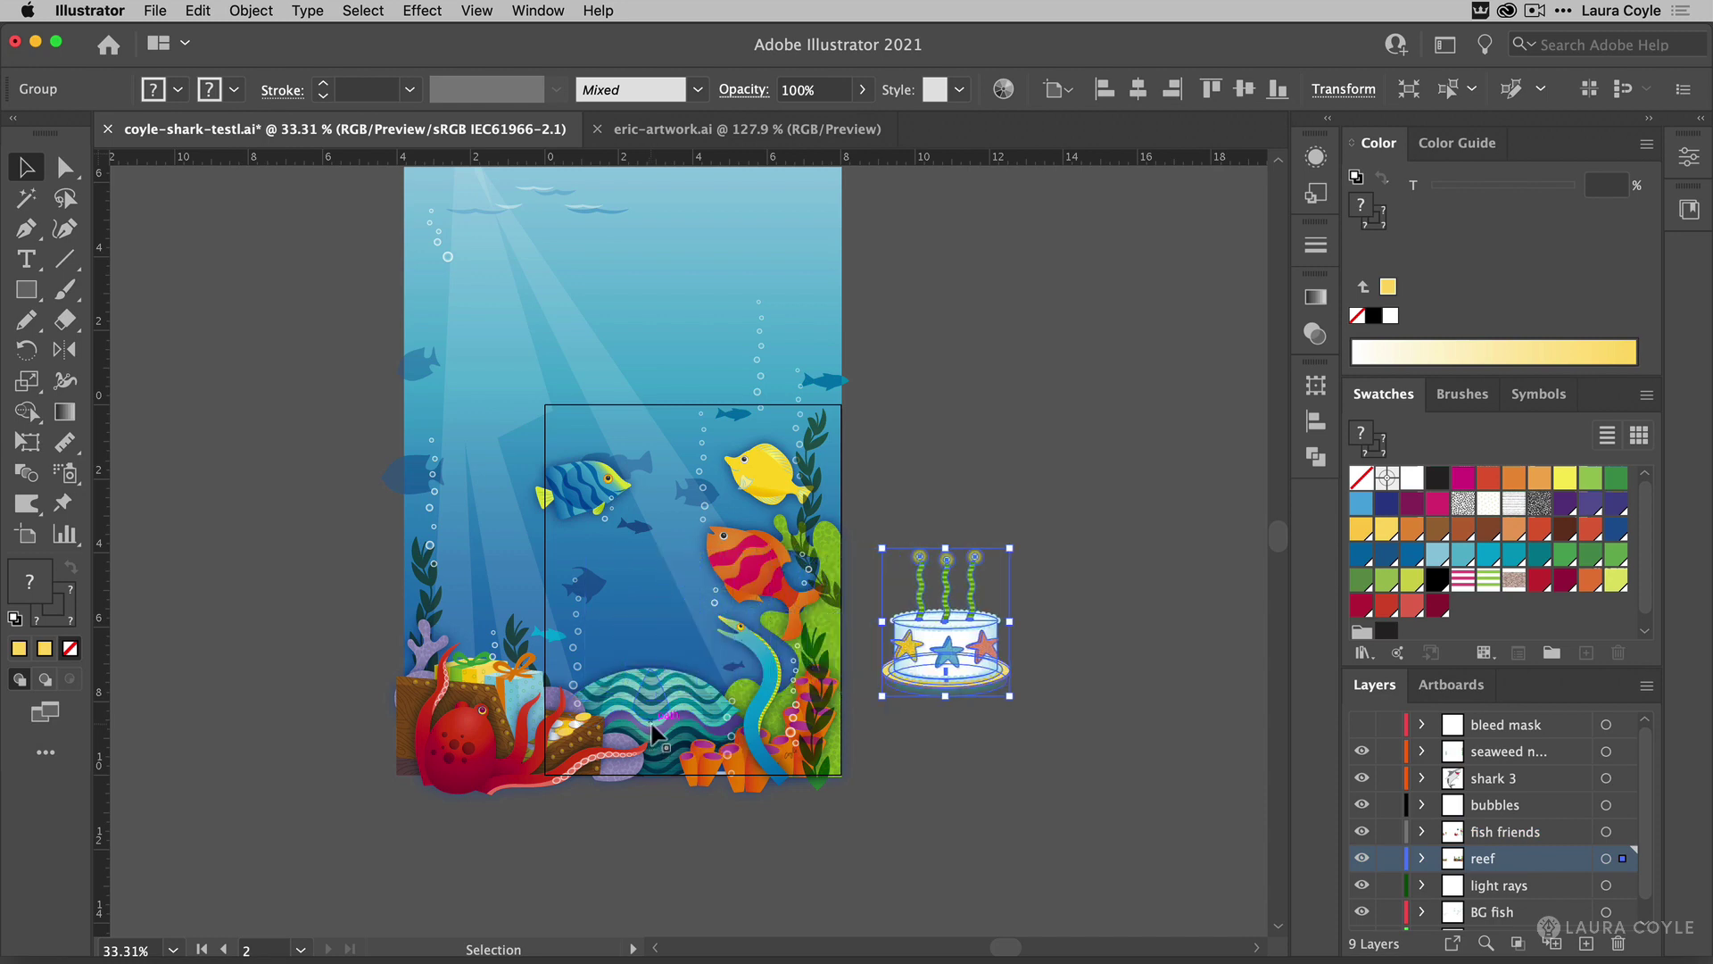
# Check the cake group's appearance attributes, and ungroup the cake.
pyautogui.scroll(5, 848, 748)
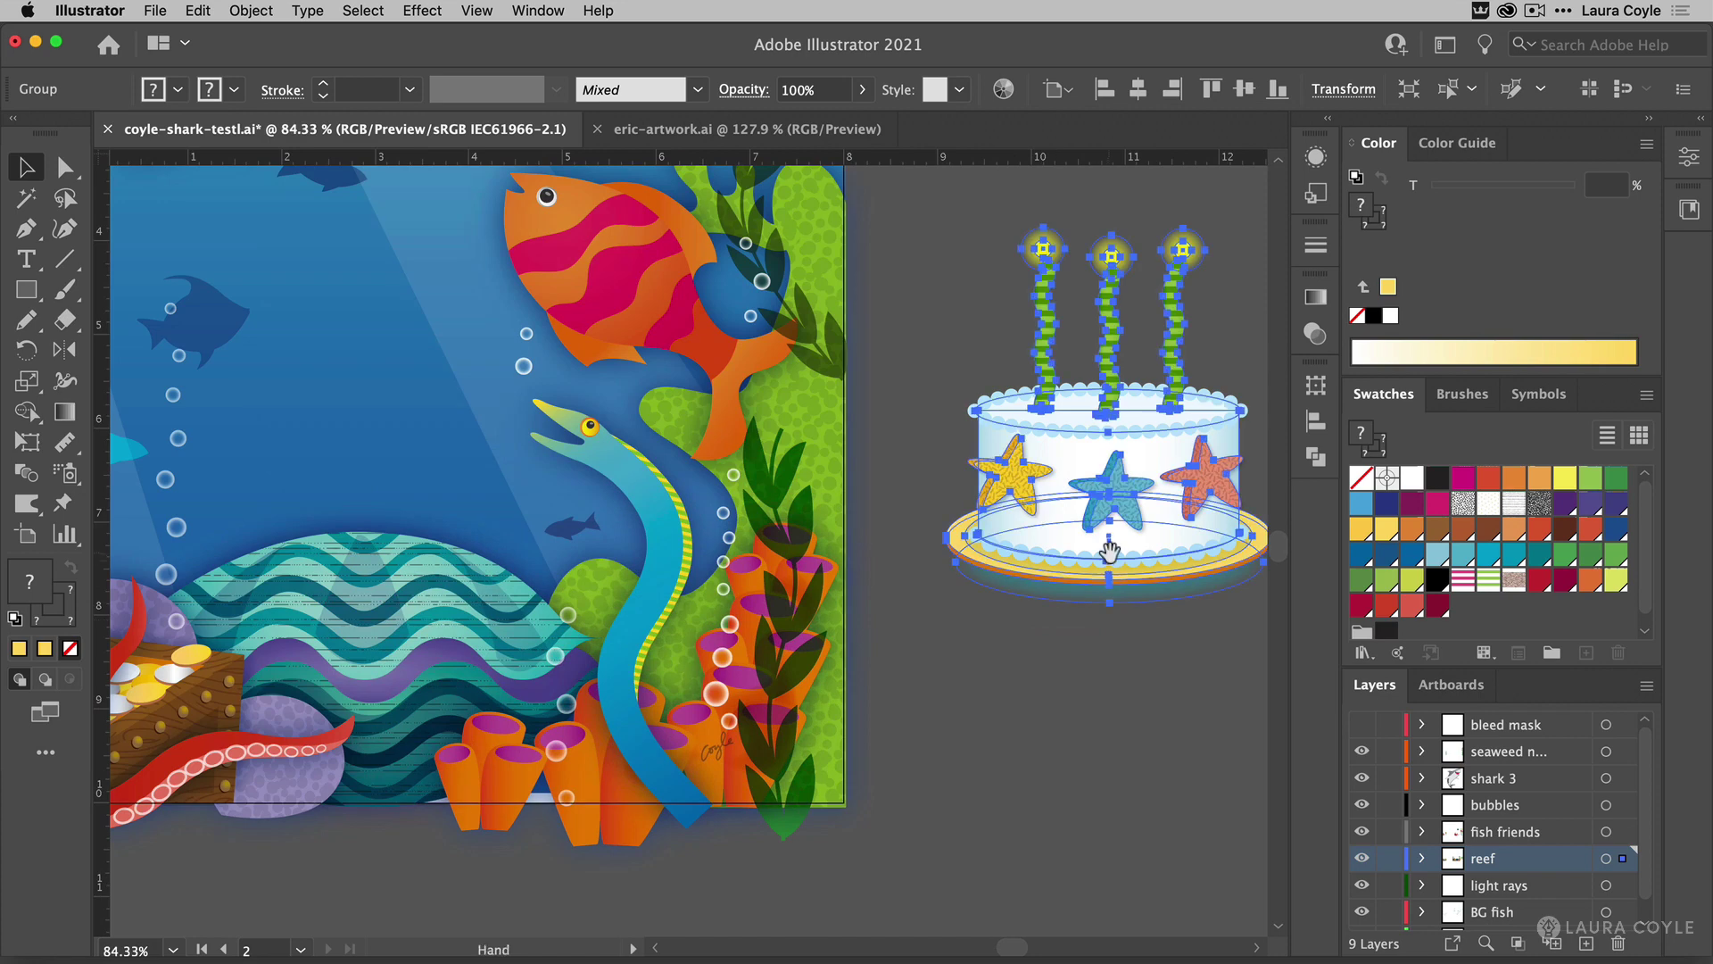
pyautogui.moveTo(1109, 550); pyautogui.dragTo(738, 713)
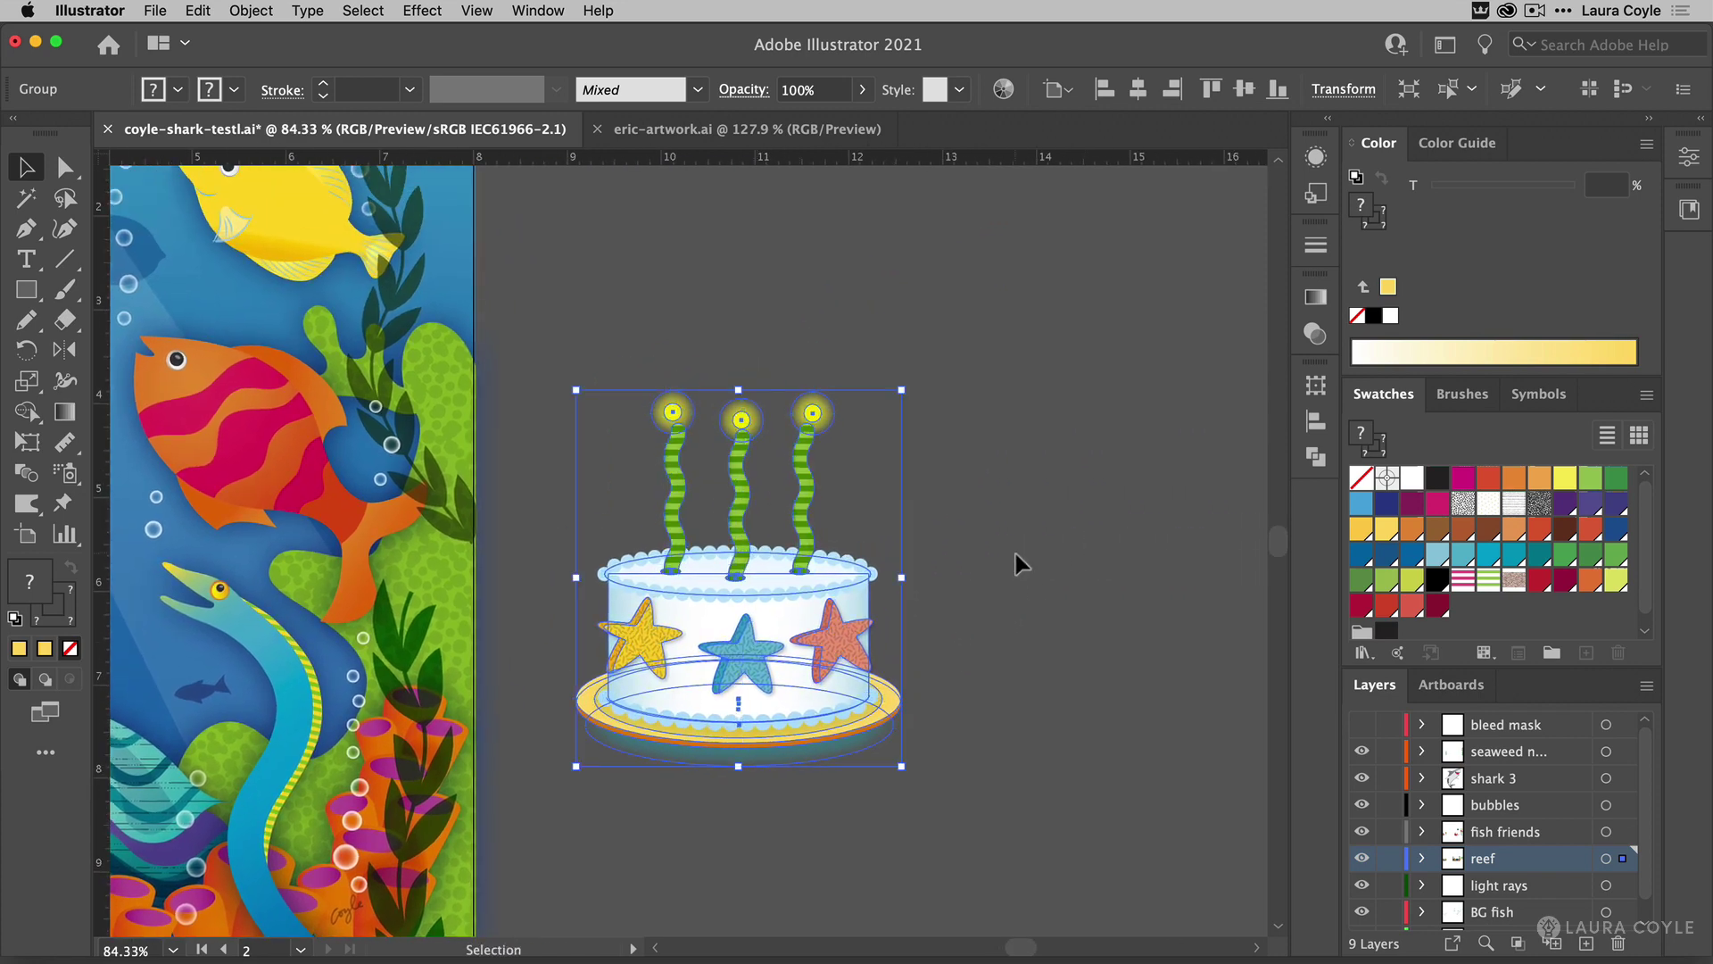
pyautogui.click(1313, 159)
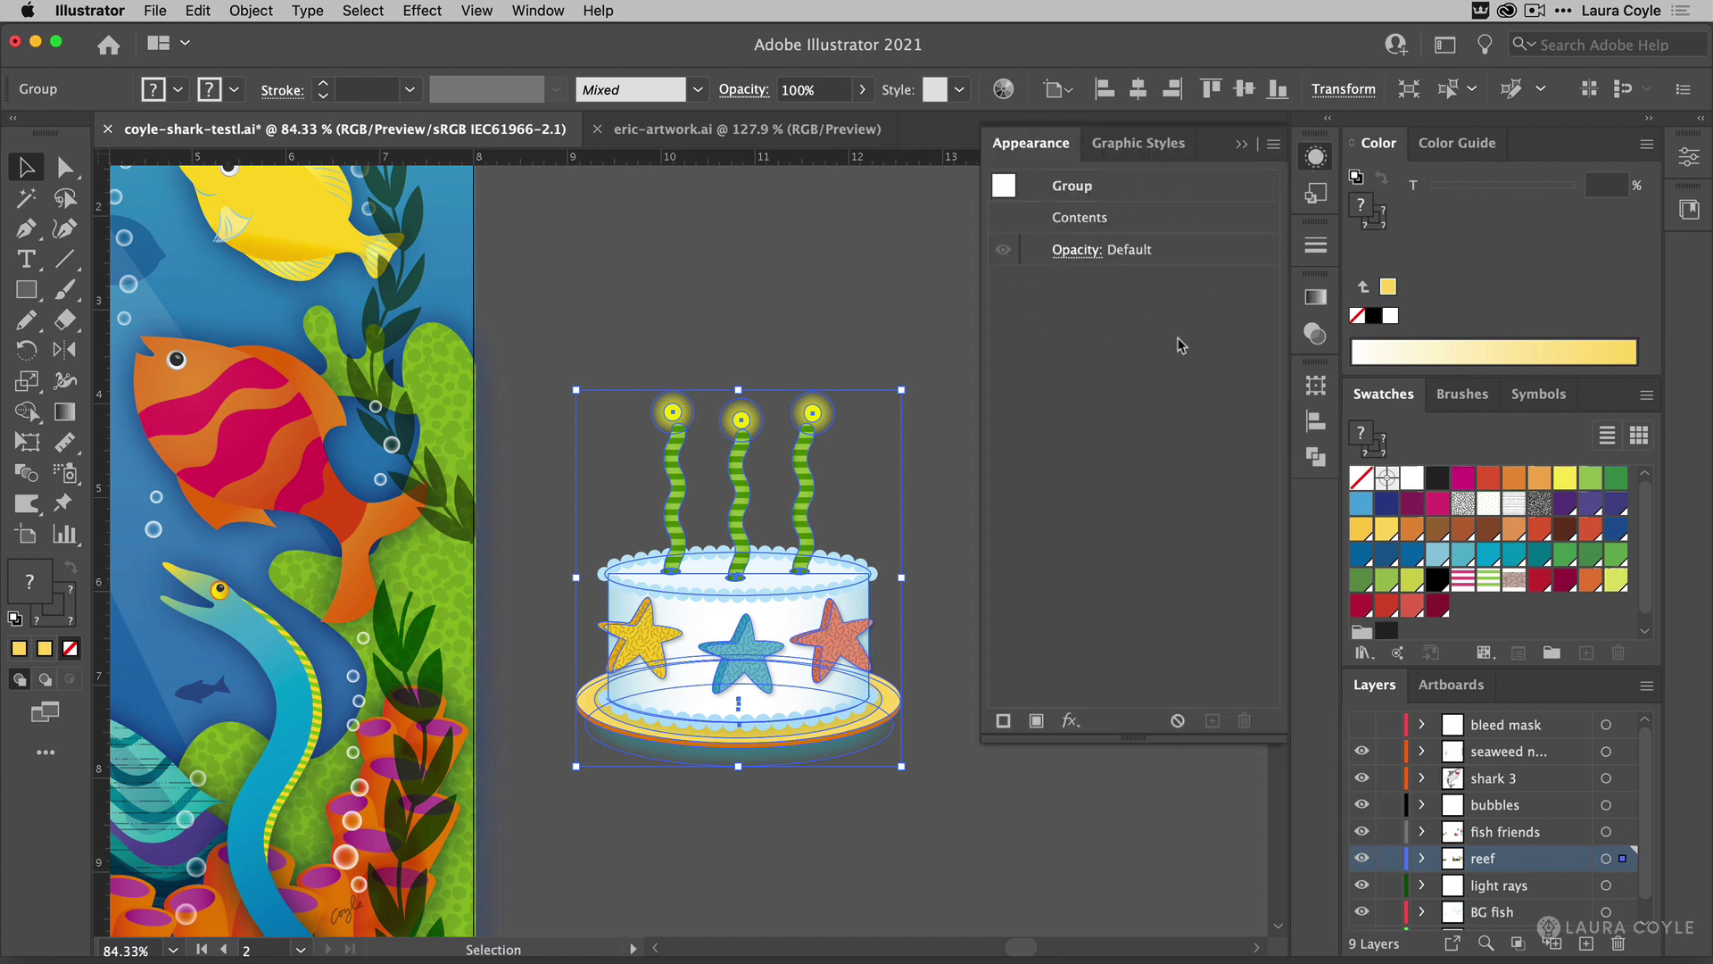
pyautogui.click(886, 303)
pyautogui.click(806, 496)
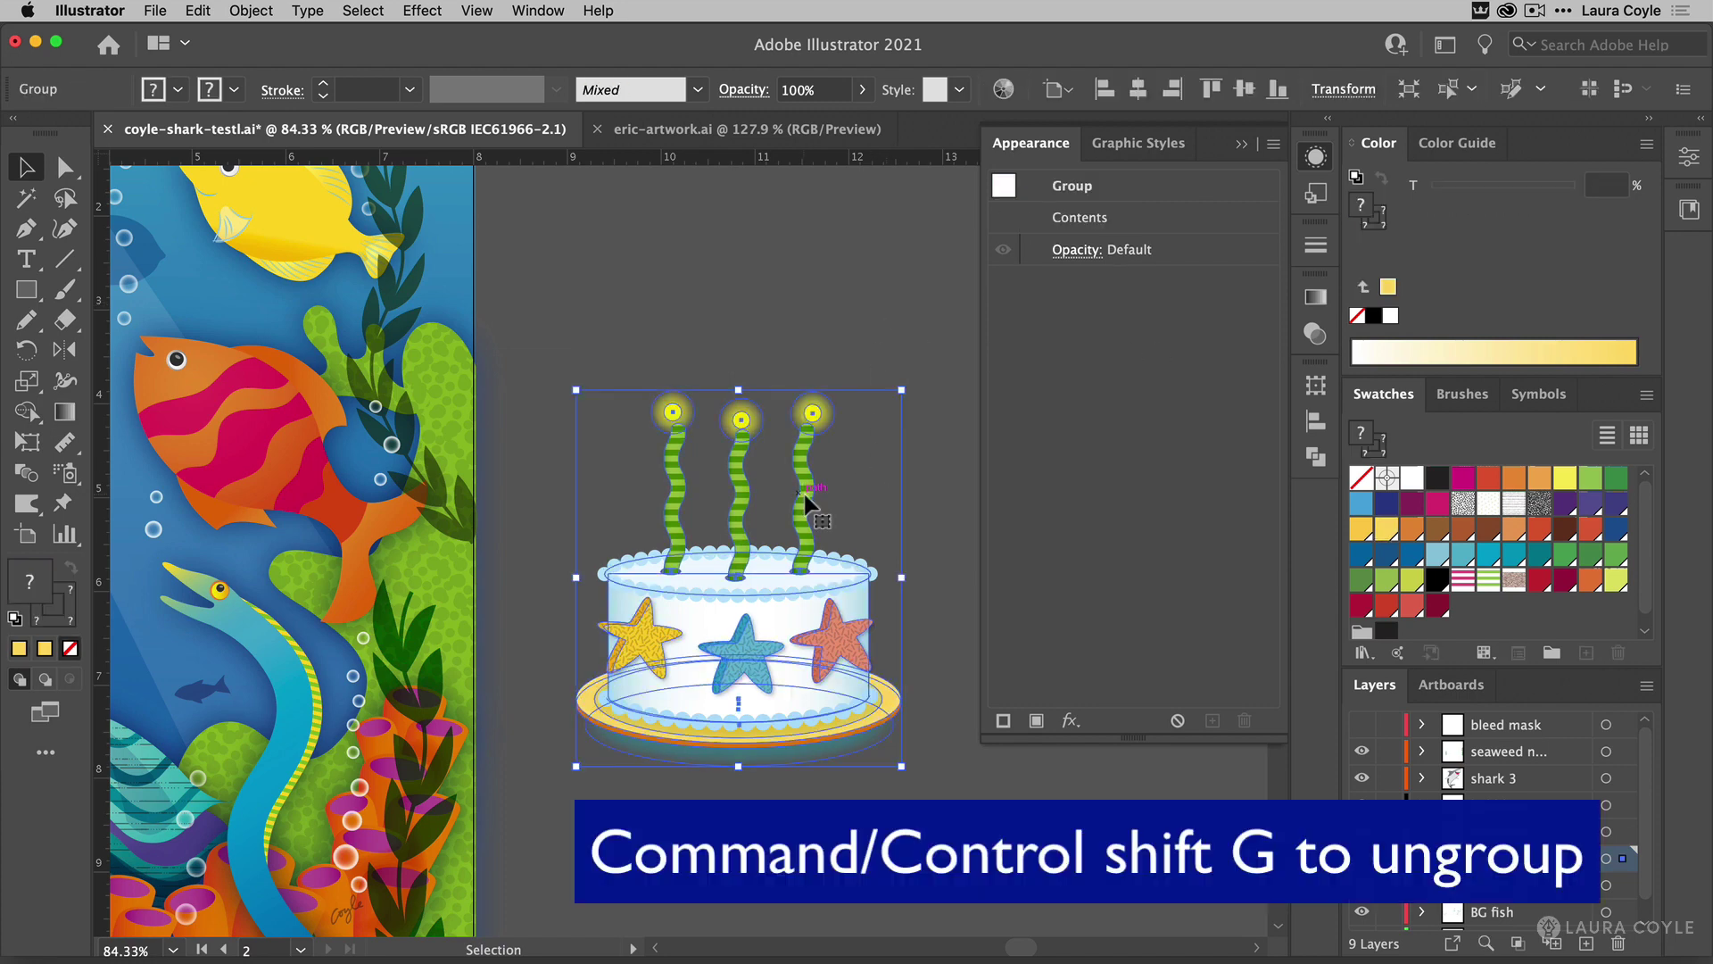
pyautogui.press('super+shift+g')
pyautogui.click(864, 303)
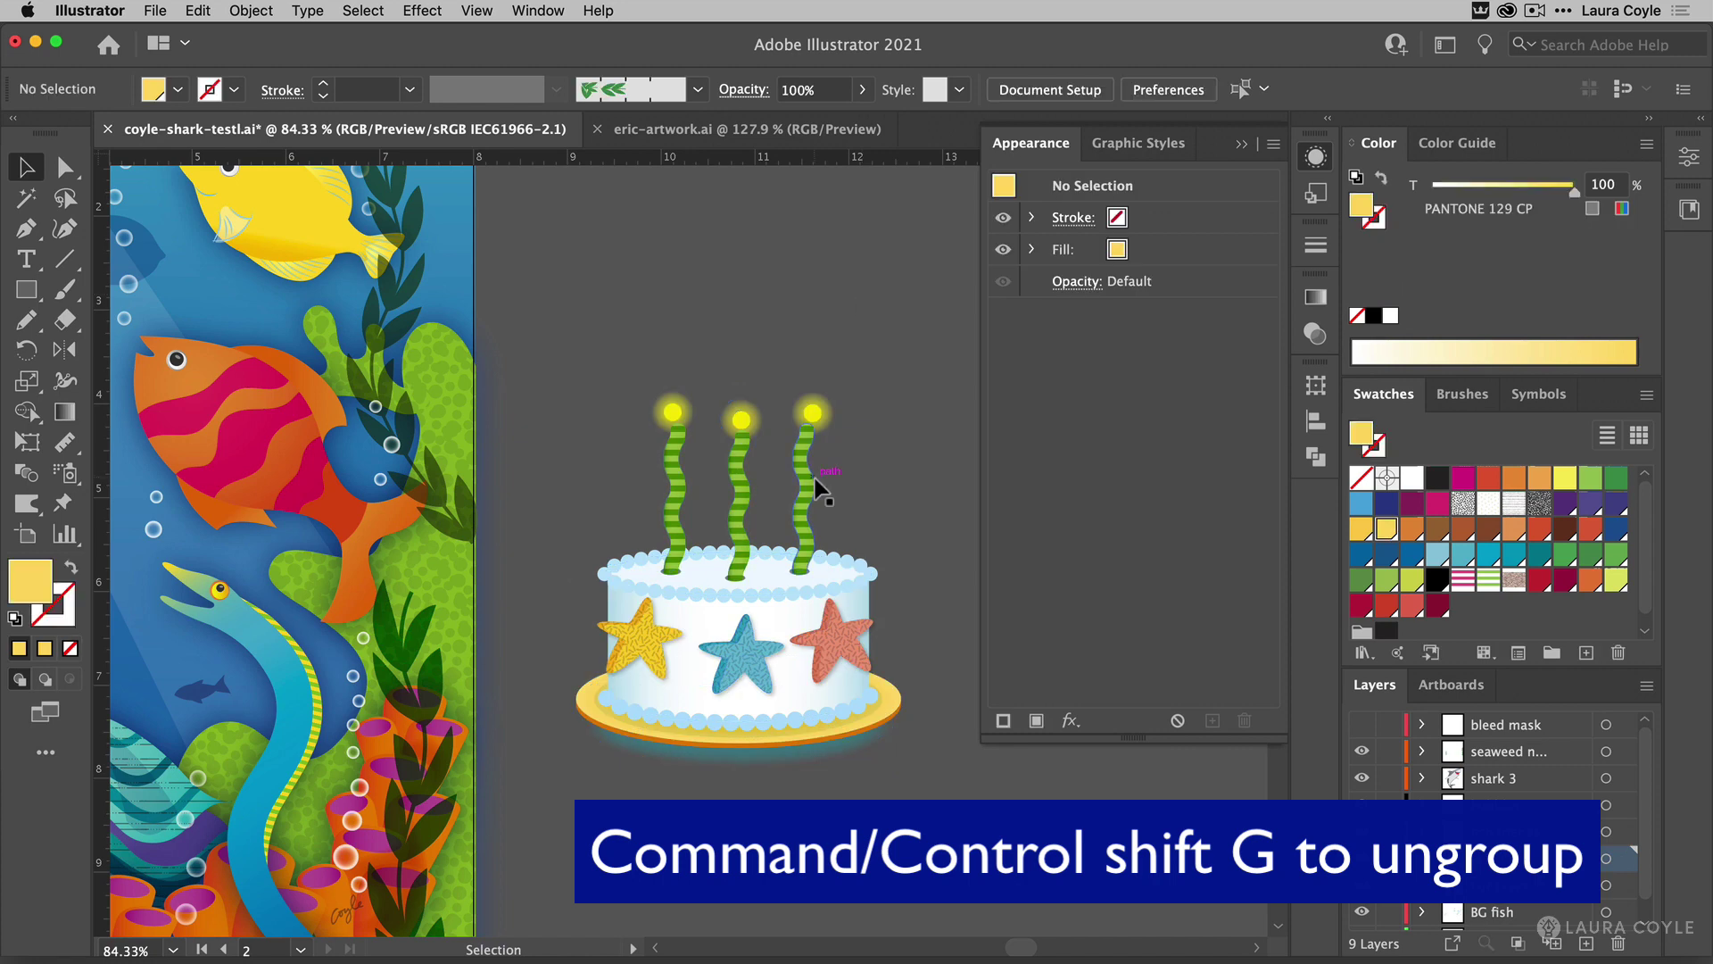
# Move the green candle group up and away from the cake, and pull one yellow flame away from the other two.
pyautogui.moveTo(811, 488); pyautogui.dragTo(905, 290)
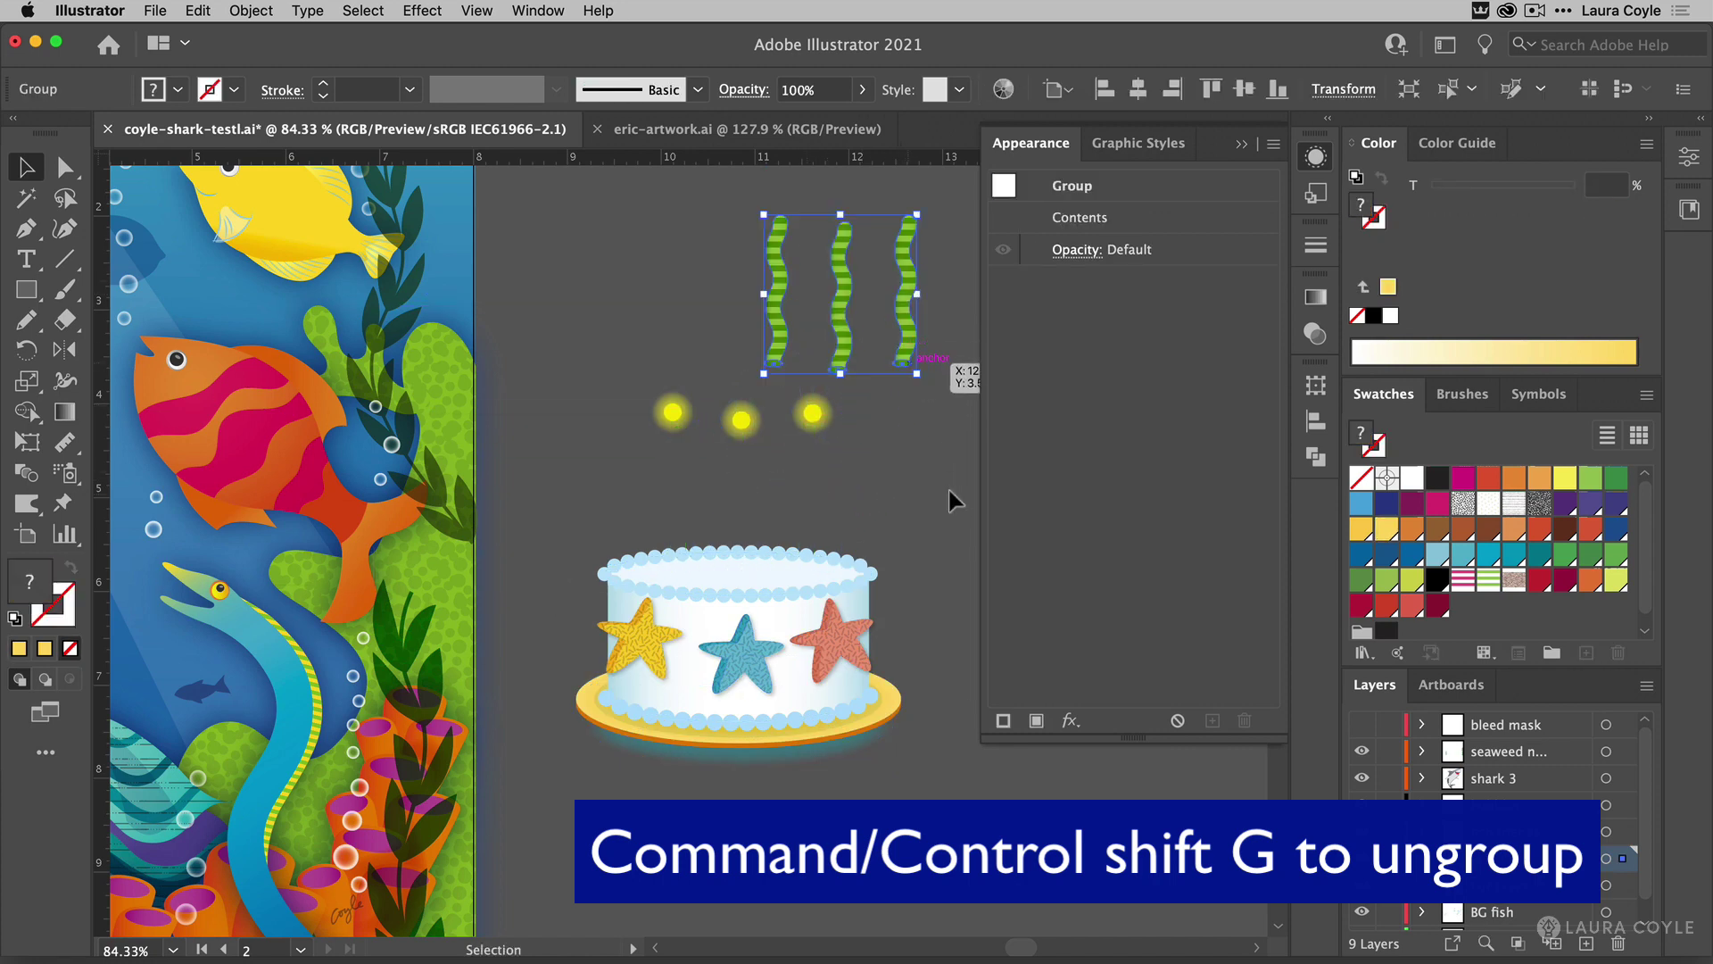
pyautogui.moveTo(671, 416); pyautogui.dragTo(622, 346)
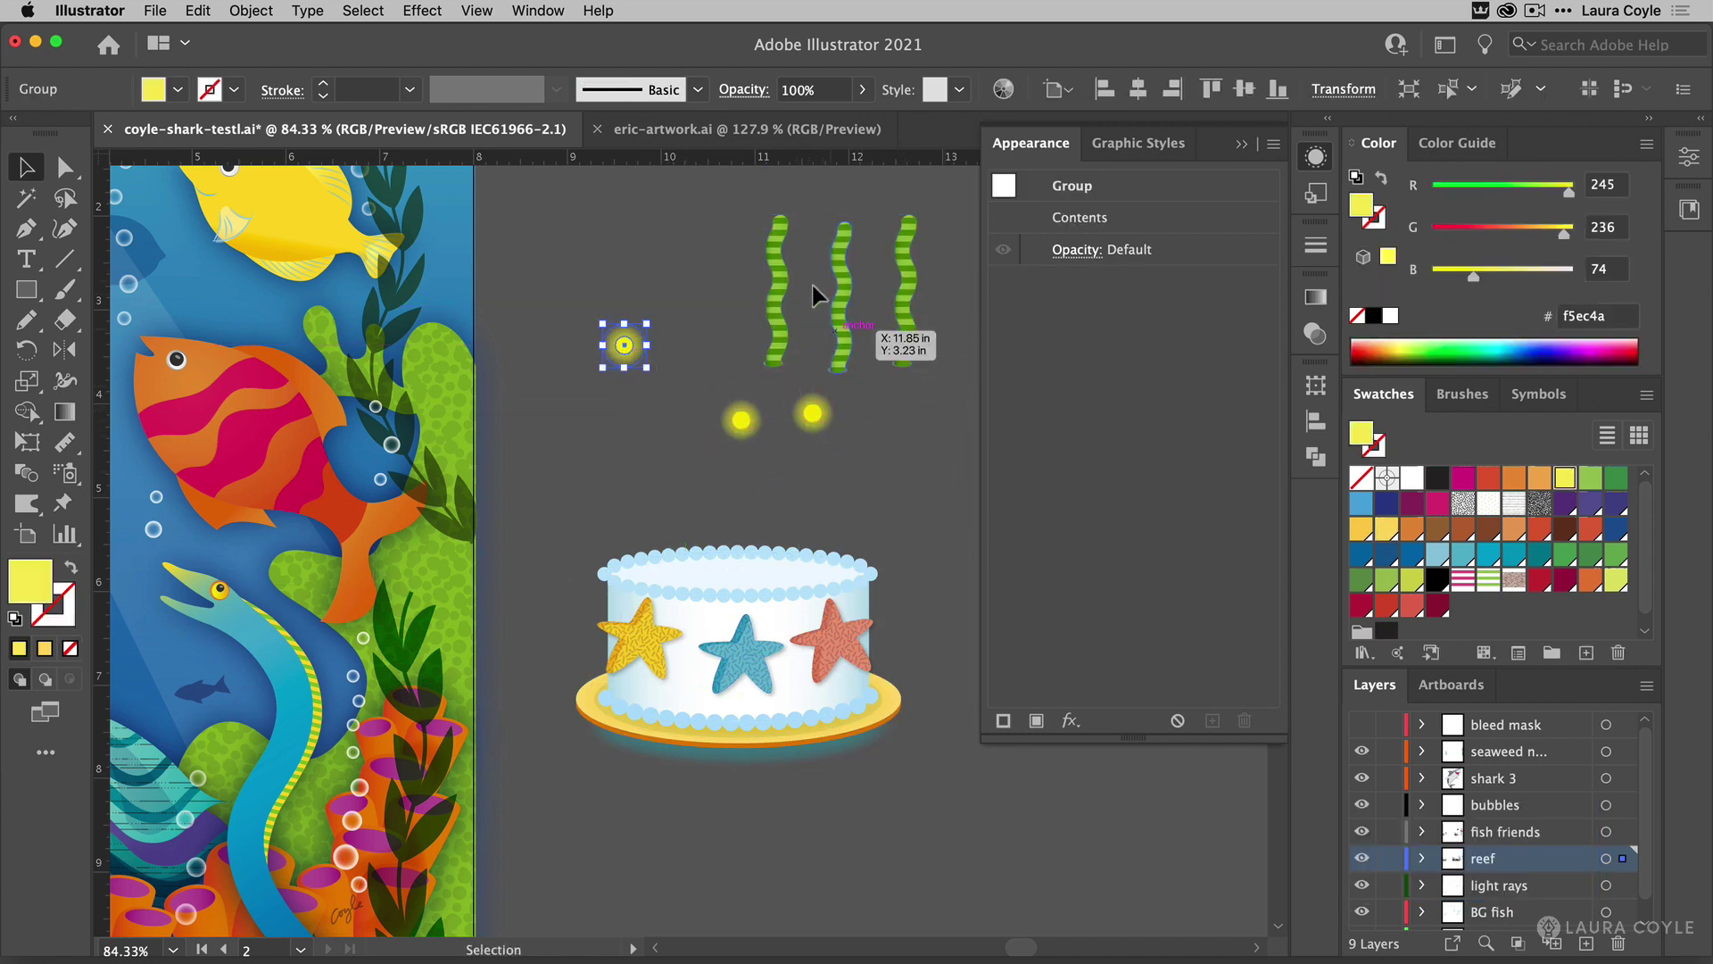
pyautogui.click(840, 236)
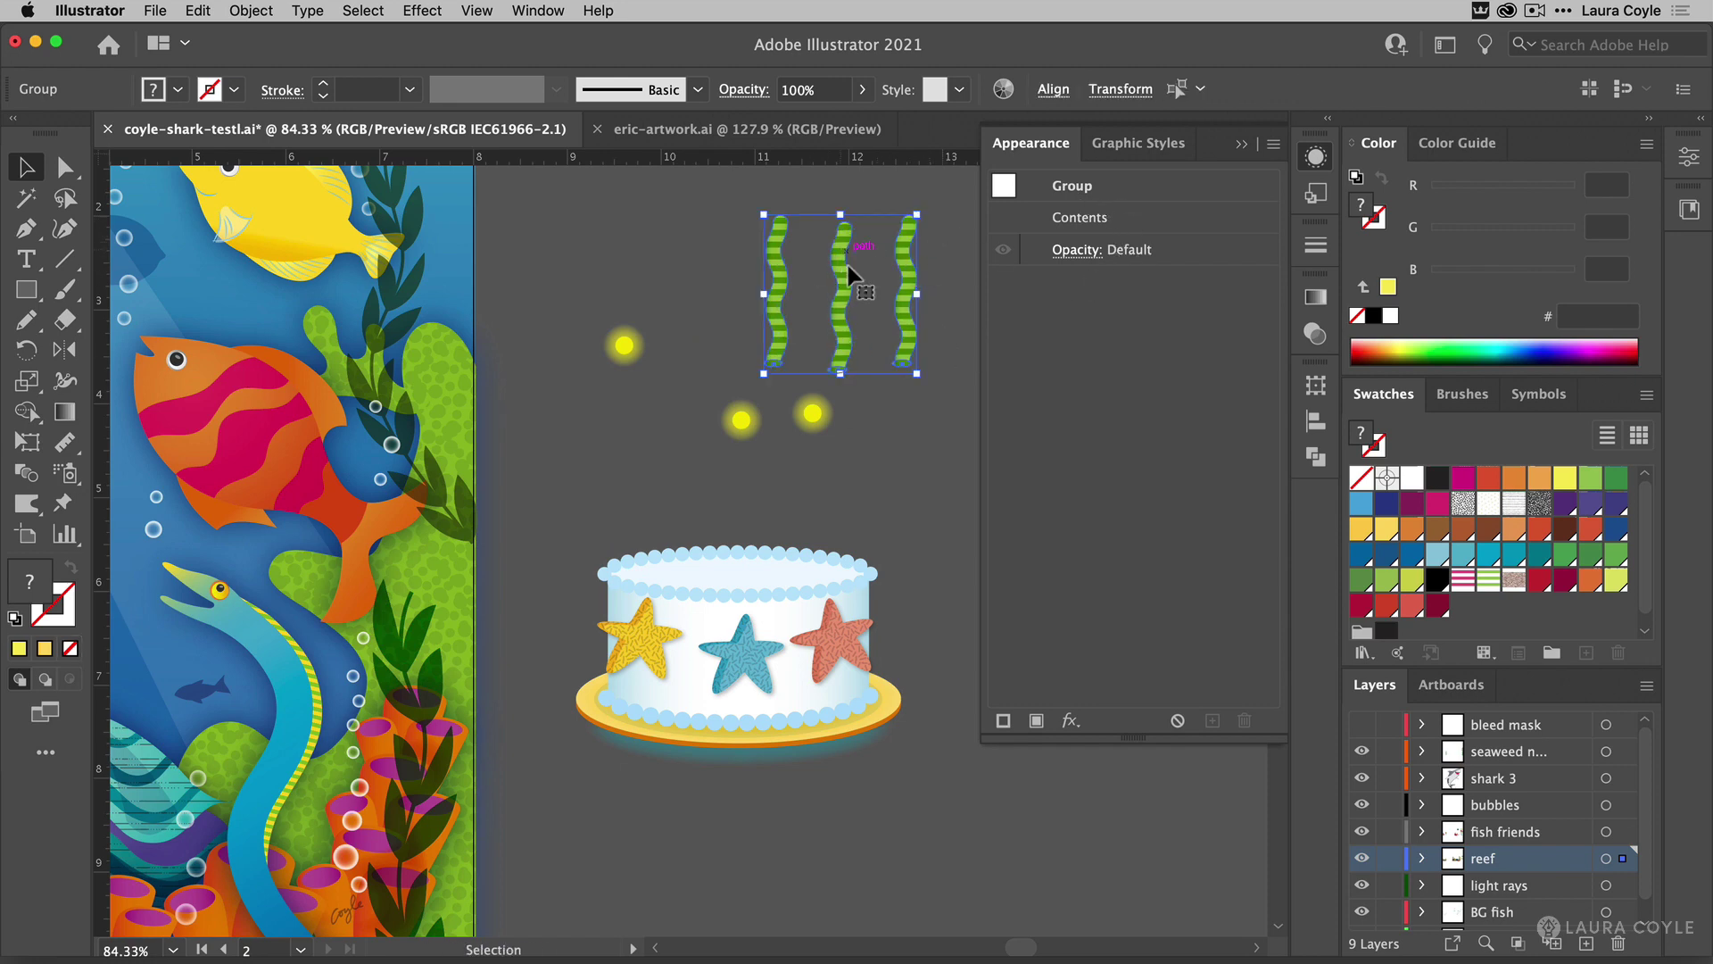
pyautogui.click(709, 330)
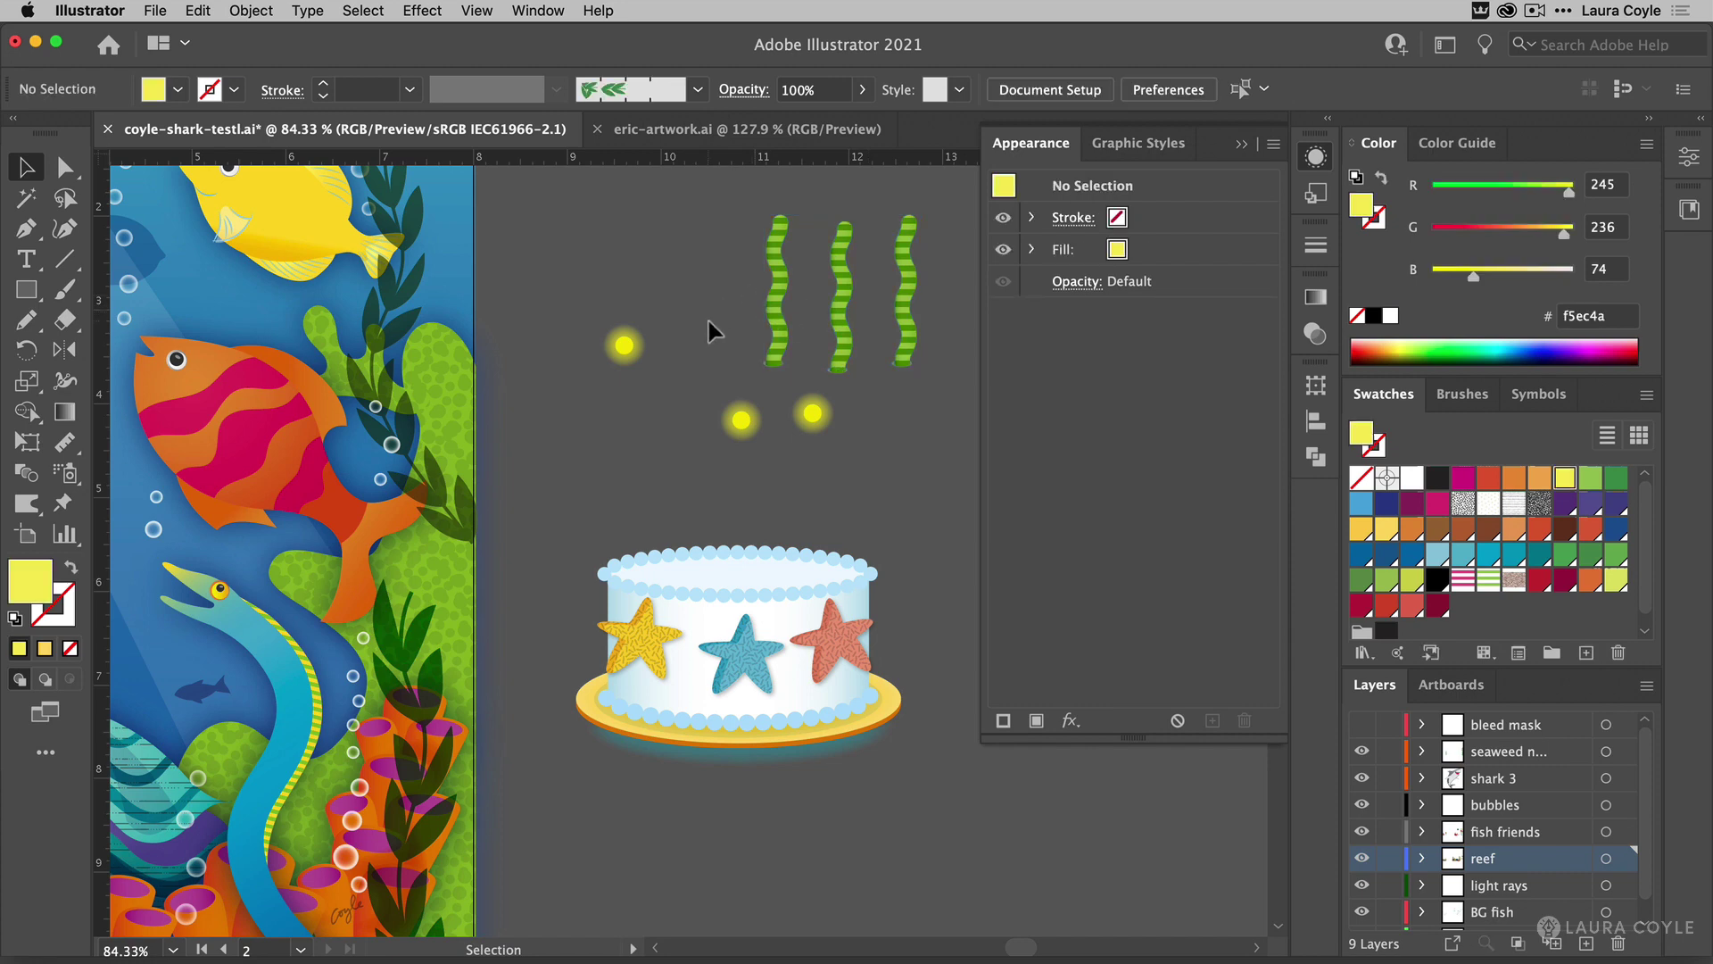
# Delete the cake body and its yellow plate, keeping the three starfish spread apart above them.
pyautogui.click(753, 569)
pyautogui.press('Delete')
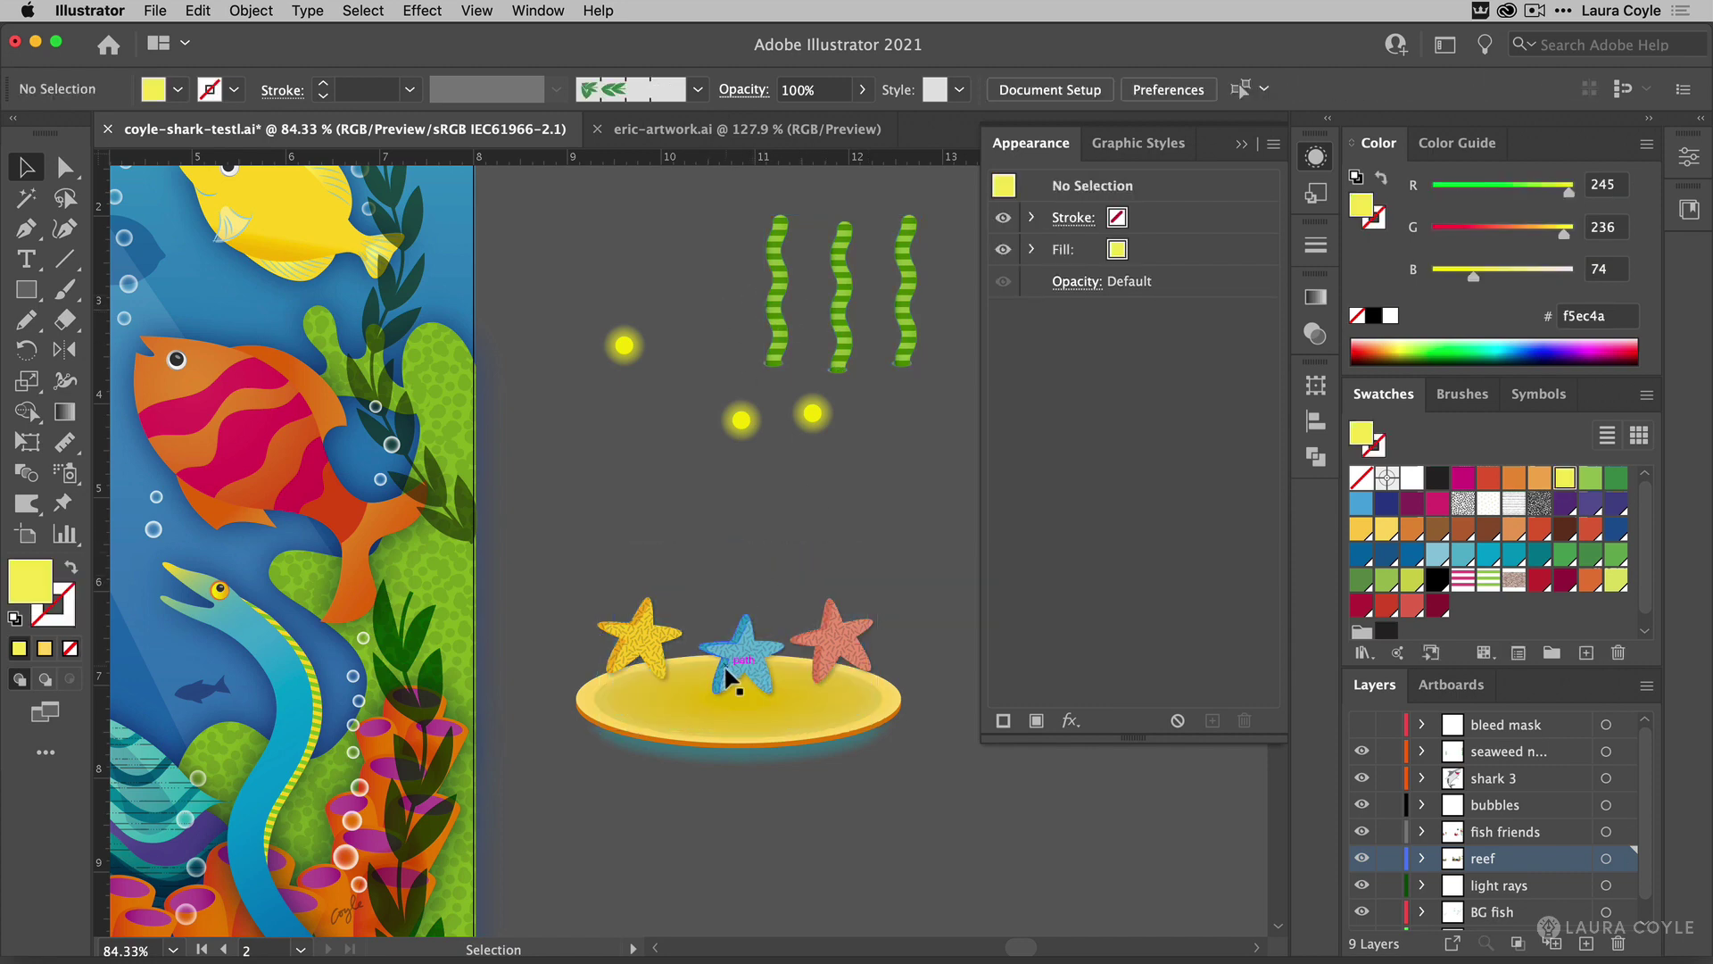
pyautogui.moveTo(739, 687); pyautogui.dragTo(728, 542)
pyautogui.moveTo(827, 632); pyautogui.dragTo(861, 495)
pyautogui.moveTo(642, 604); pyautogui.dragTo(586, 476)
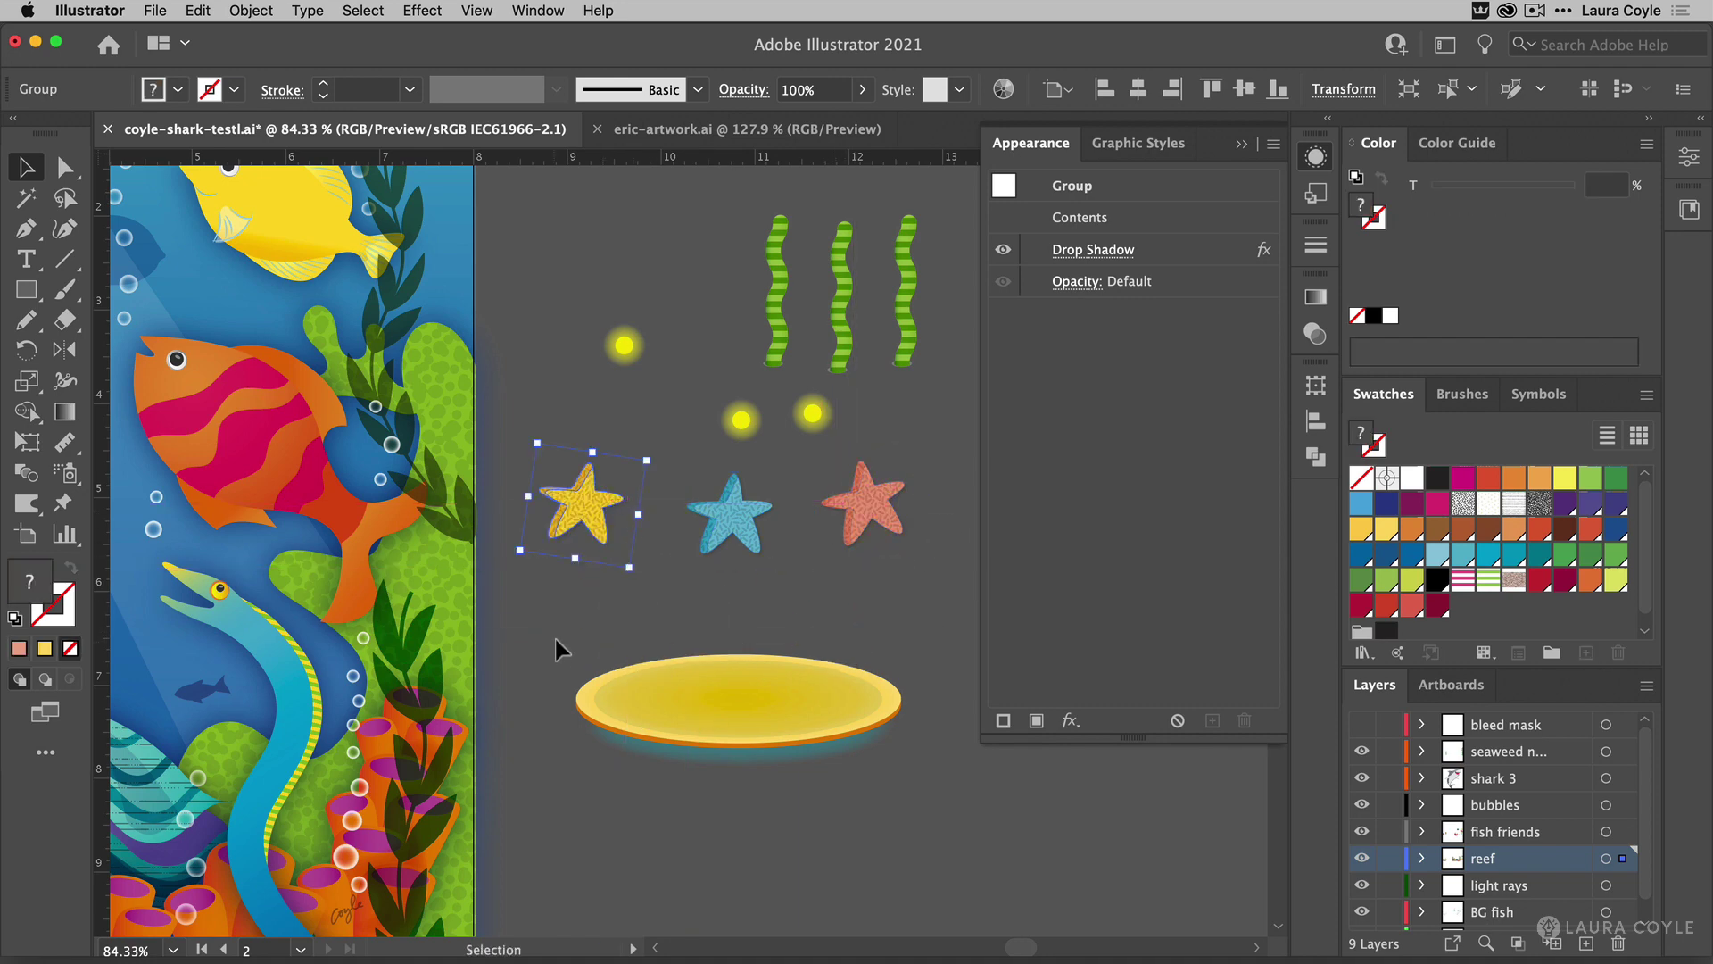
pyautogui.click(912, 832)
pyautogui.press('Delete')
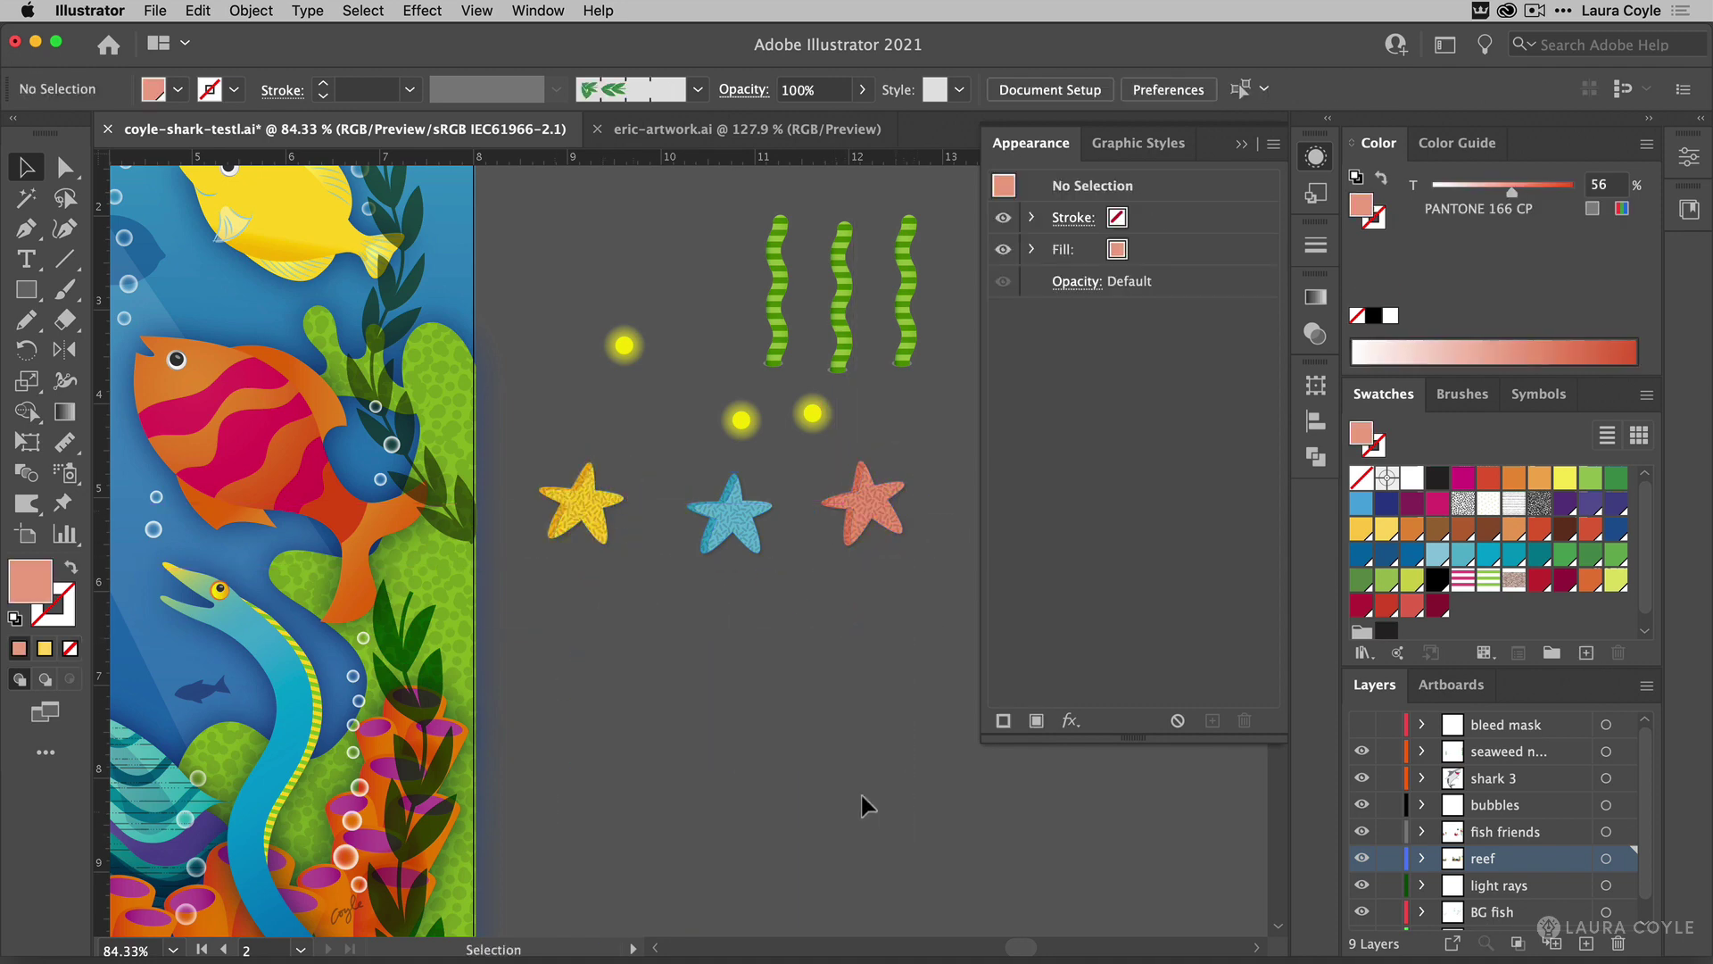
# Move the red octopus about 3 in right, onto the lower-left part of the artboard.
pyautogui.press('z')
pyautogui.moveTo(825, 687); pyautogui.dragTo(644, 789)
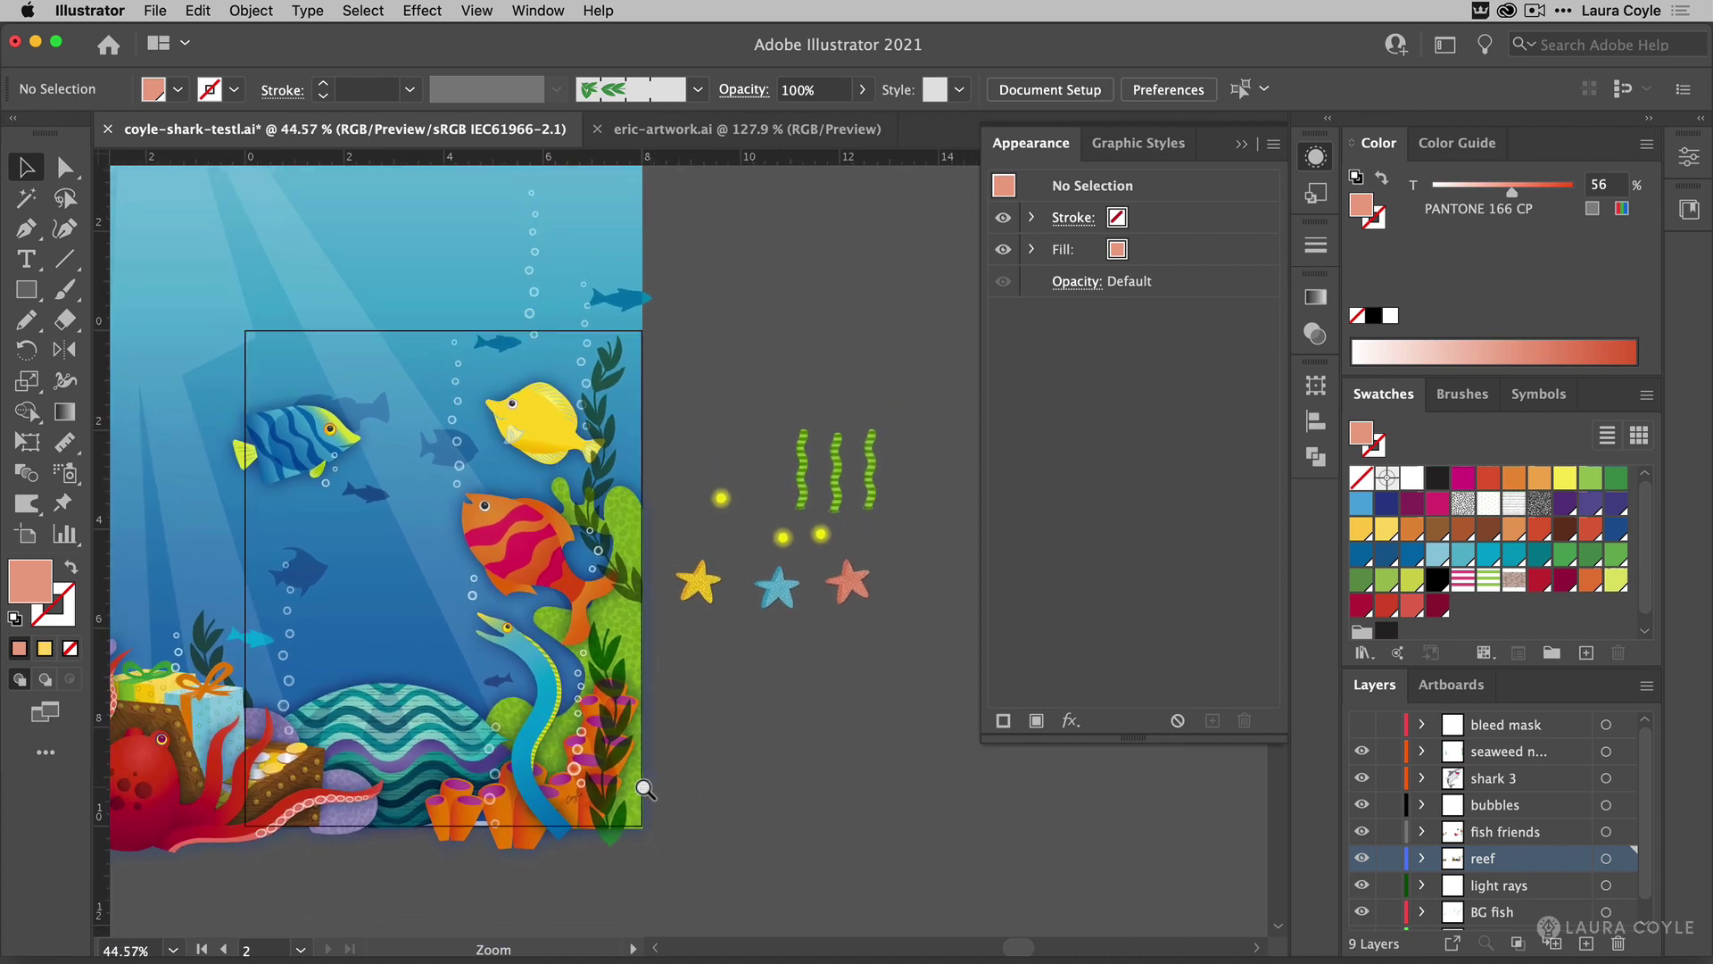
pyautogui.hscroll(-3, 849, 815)
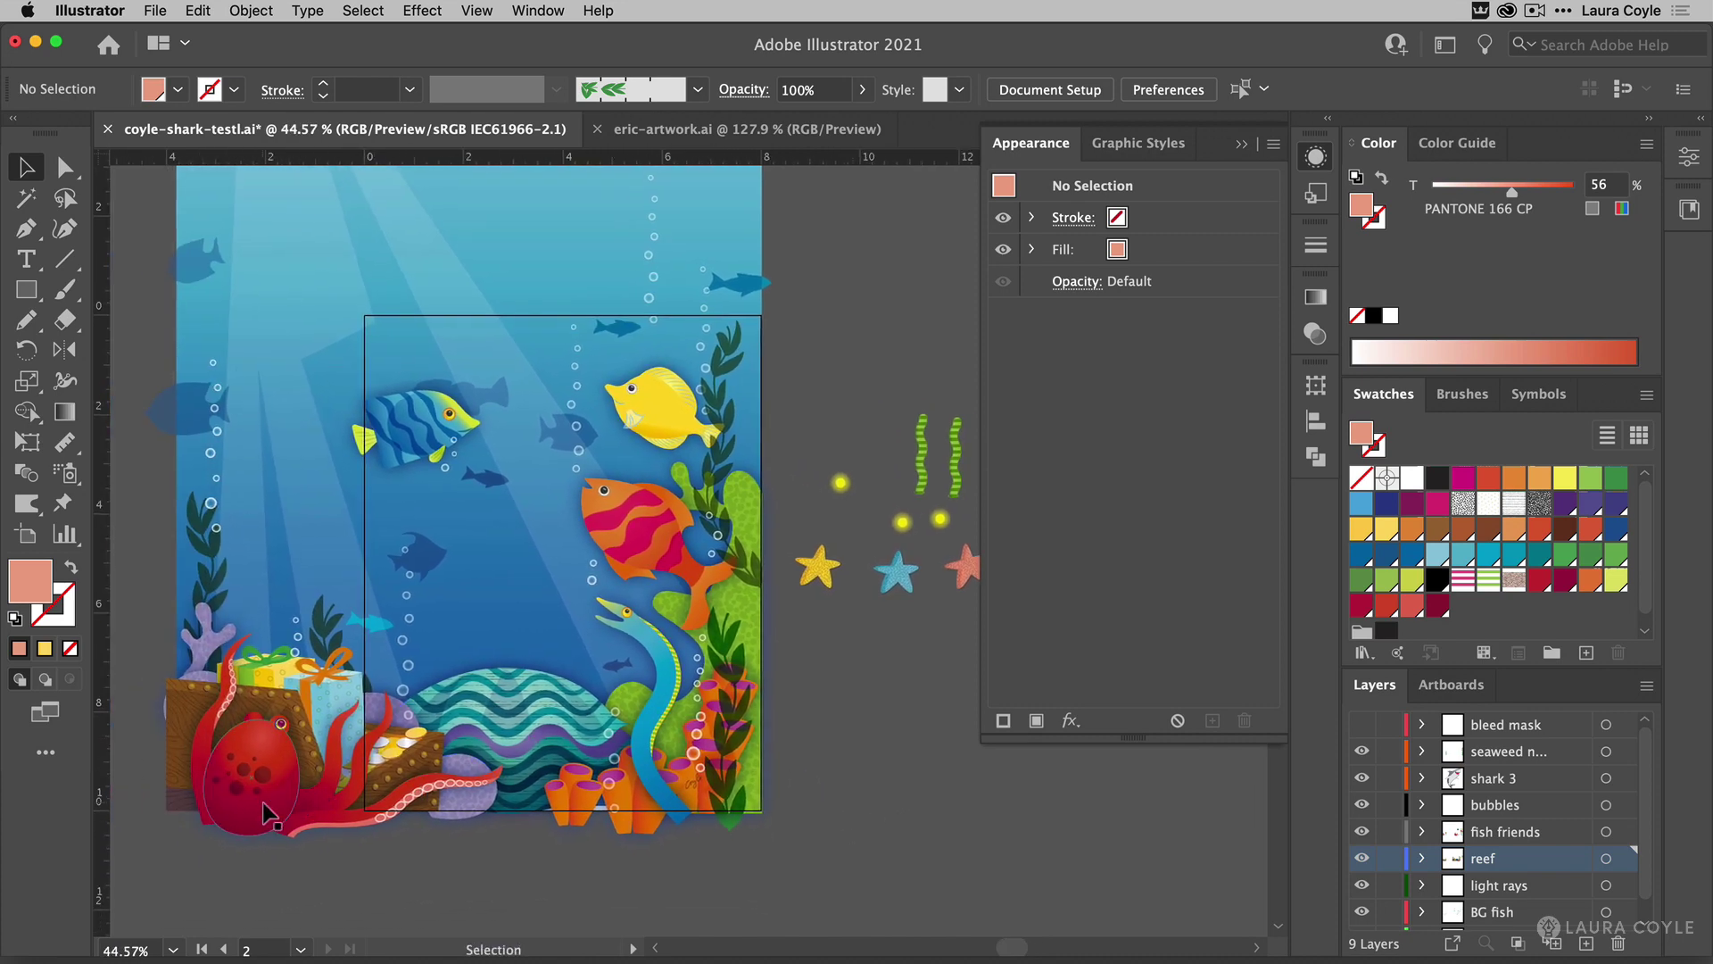
pyautogui.moveTo(265, 812); pyautogui.dragTo(415, 811)
pyautogui.click(902, 854)
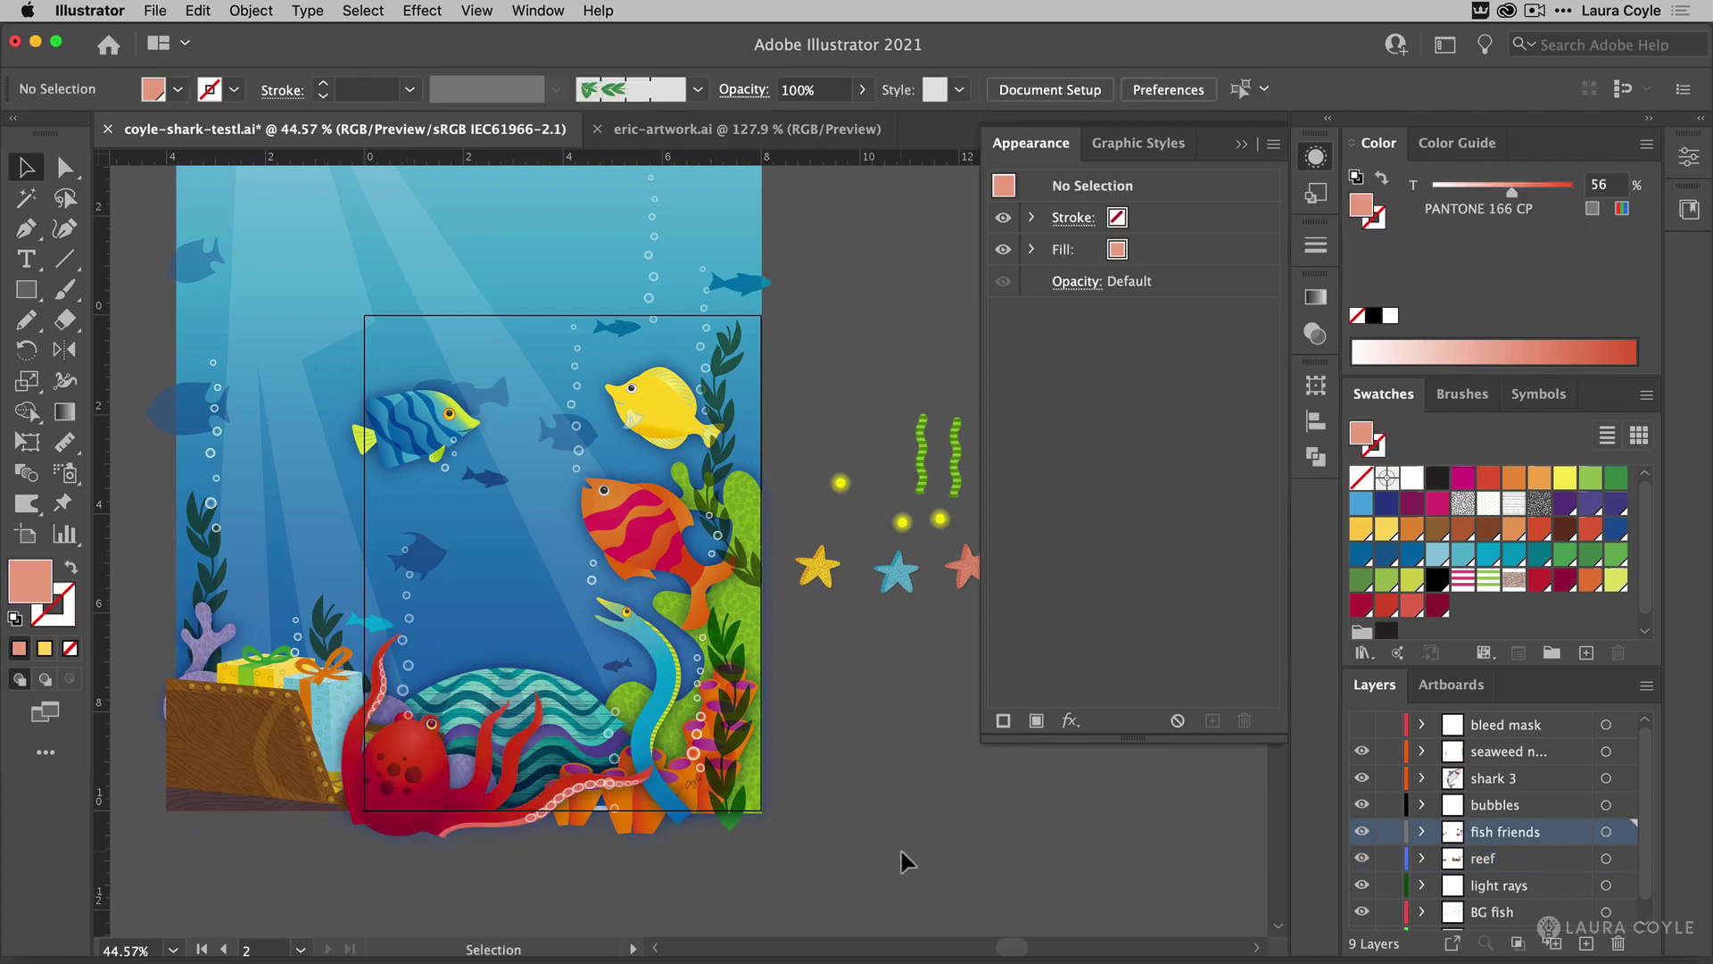
# Remove the treasure chest and gifts group from the reef layer.
pyautogui.click(225, 755)
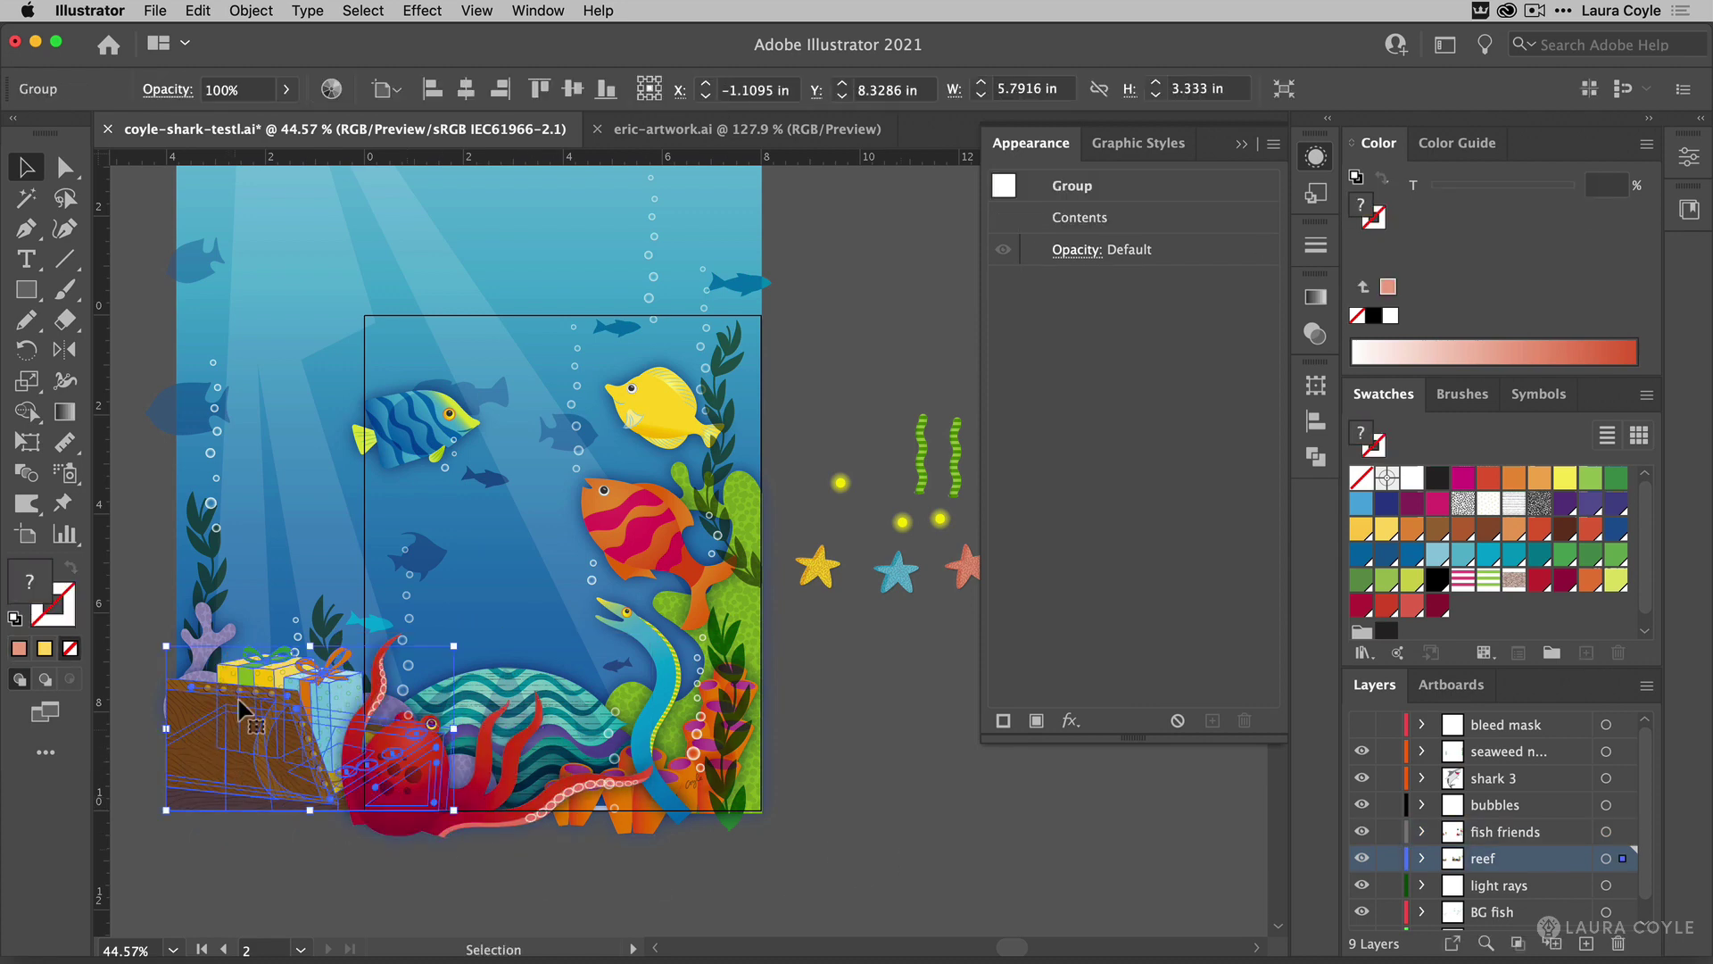
pyautogui.hotkey('ctrl', 'x')
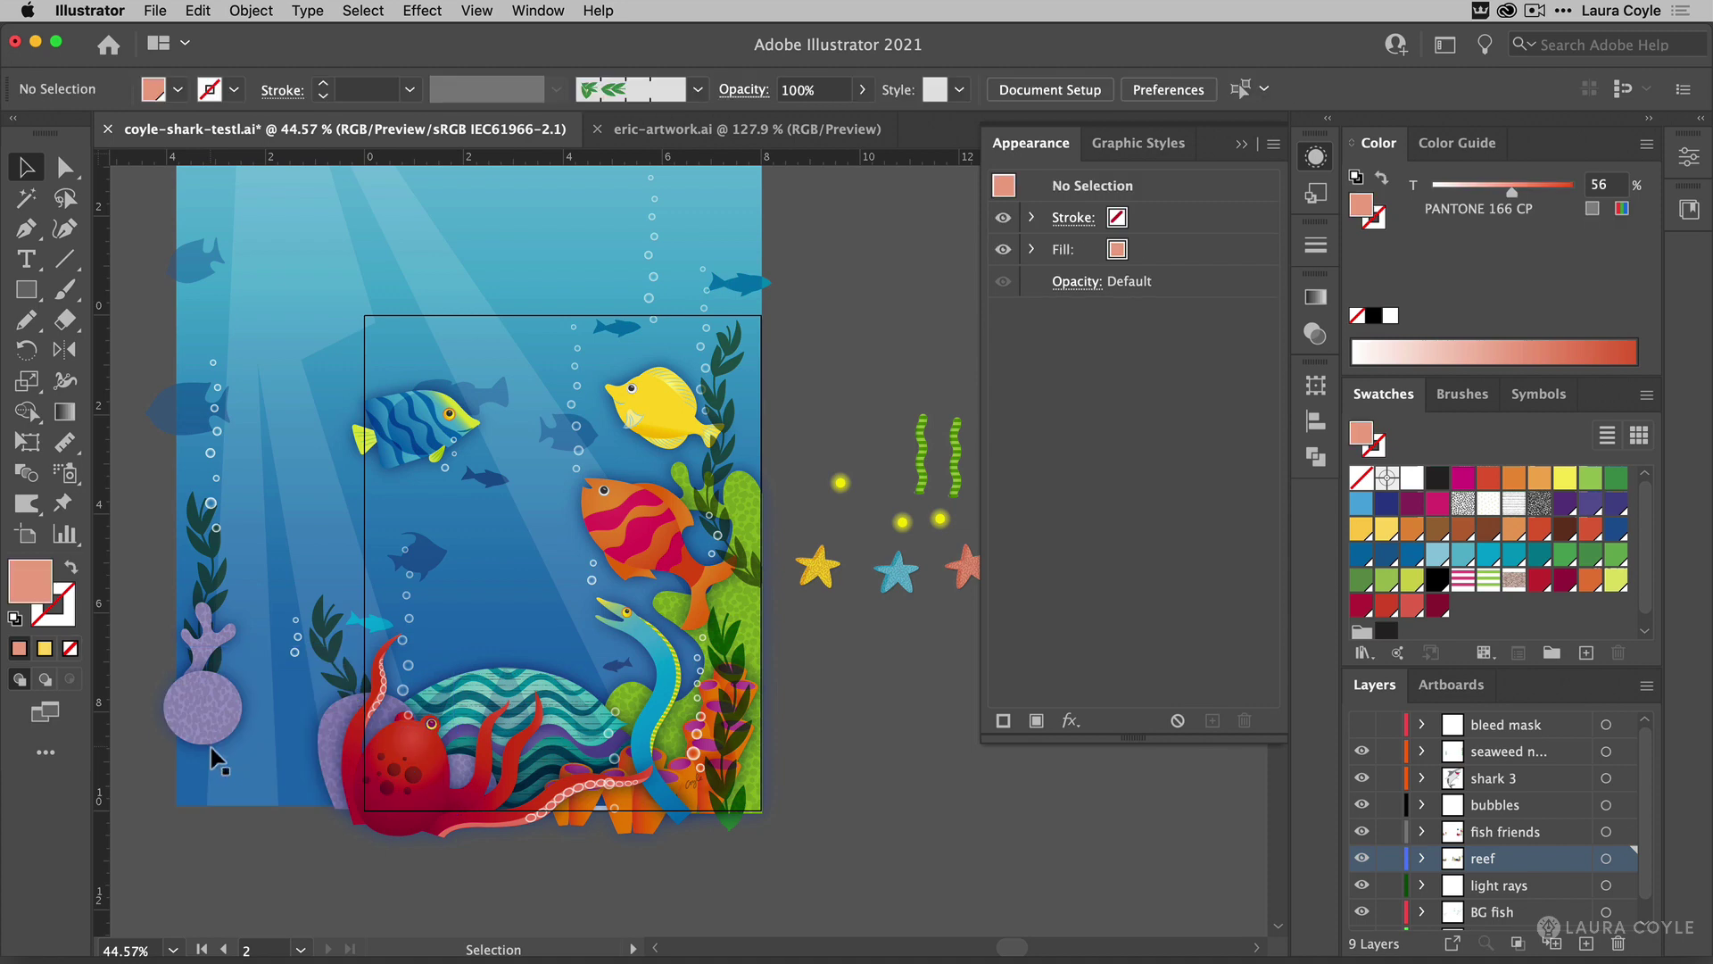
# Move the purple branching coral and its round base onto the lower-left part of the artboard, behind the octopus.
pyautogui.moveTo(198, 671); pyautogui.dragTo(358, 574)
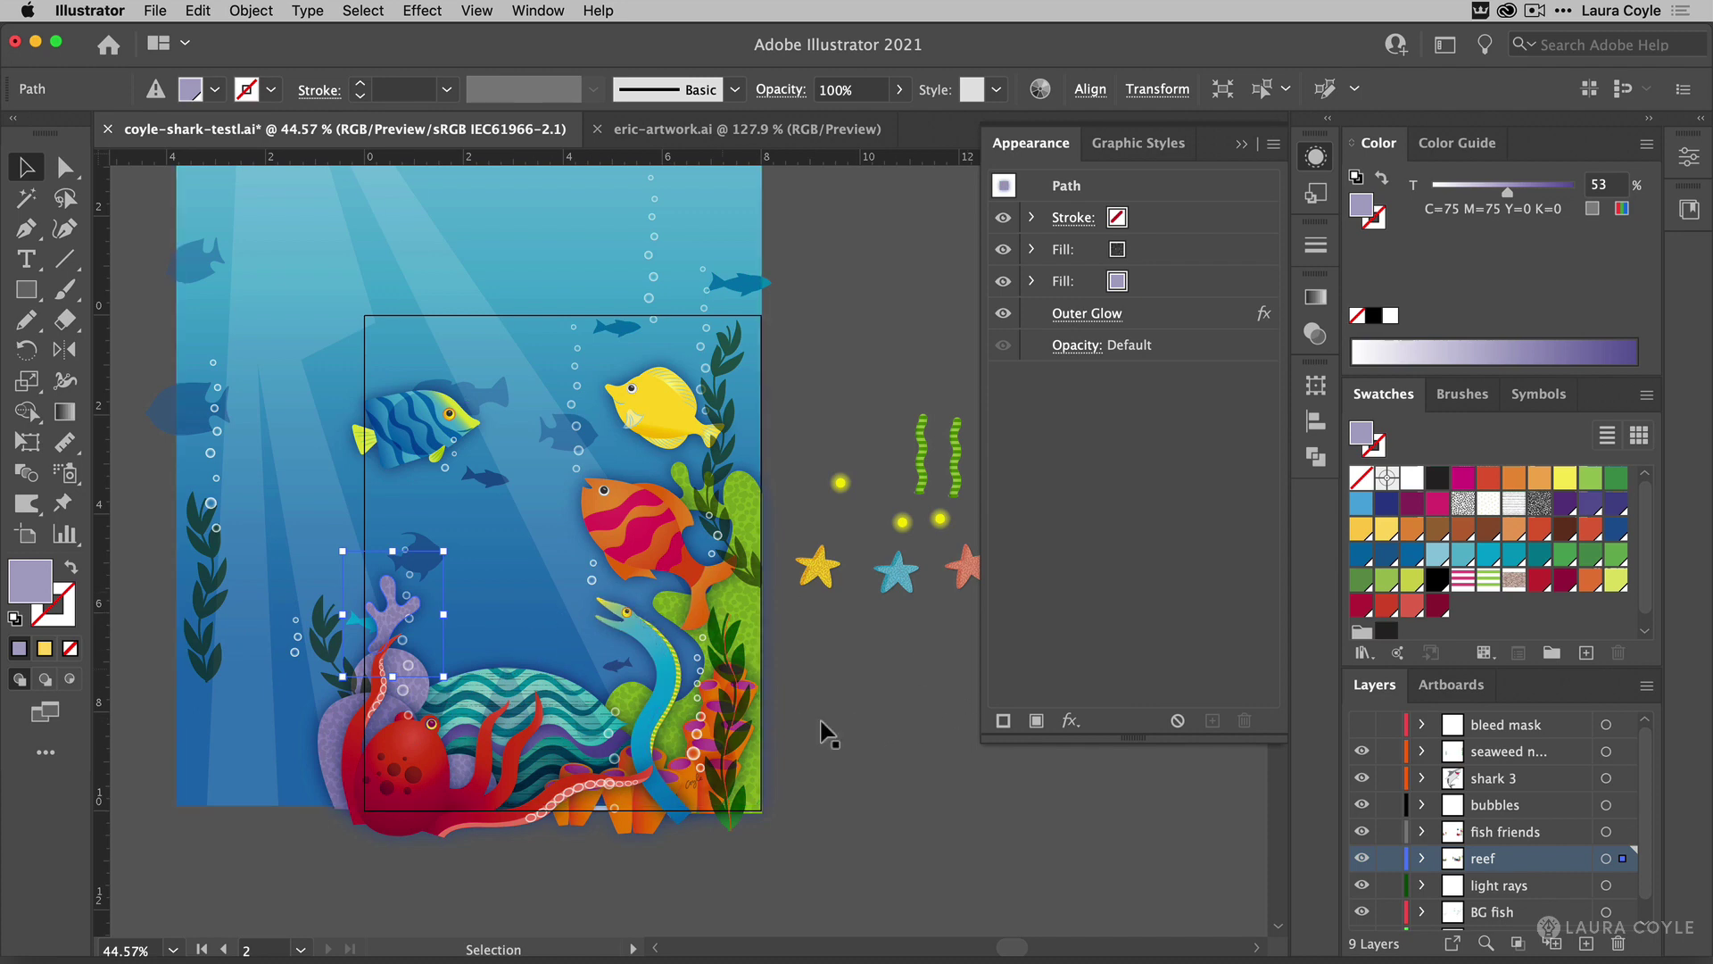
pyautogui.moveTo(458, 814); pyautogui.dragTo(661, 791)
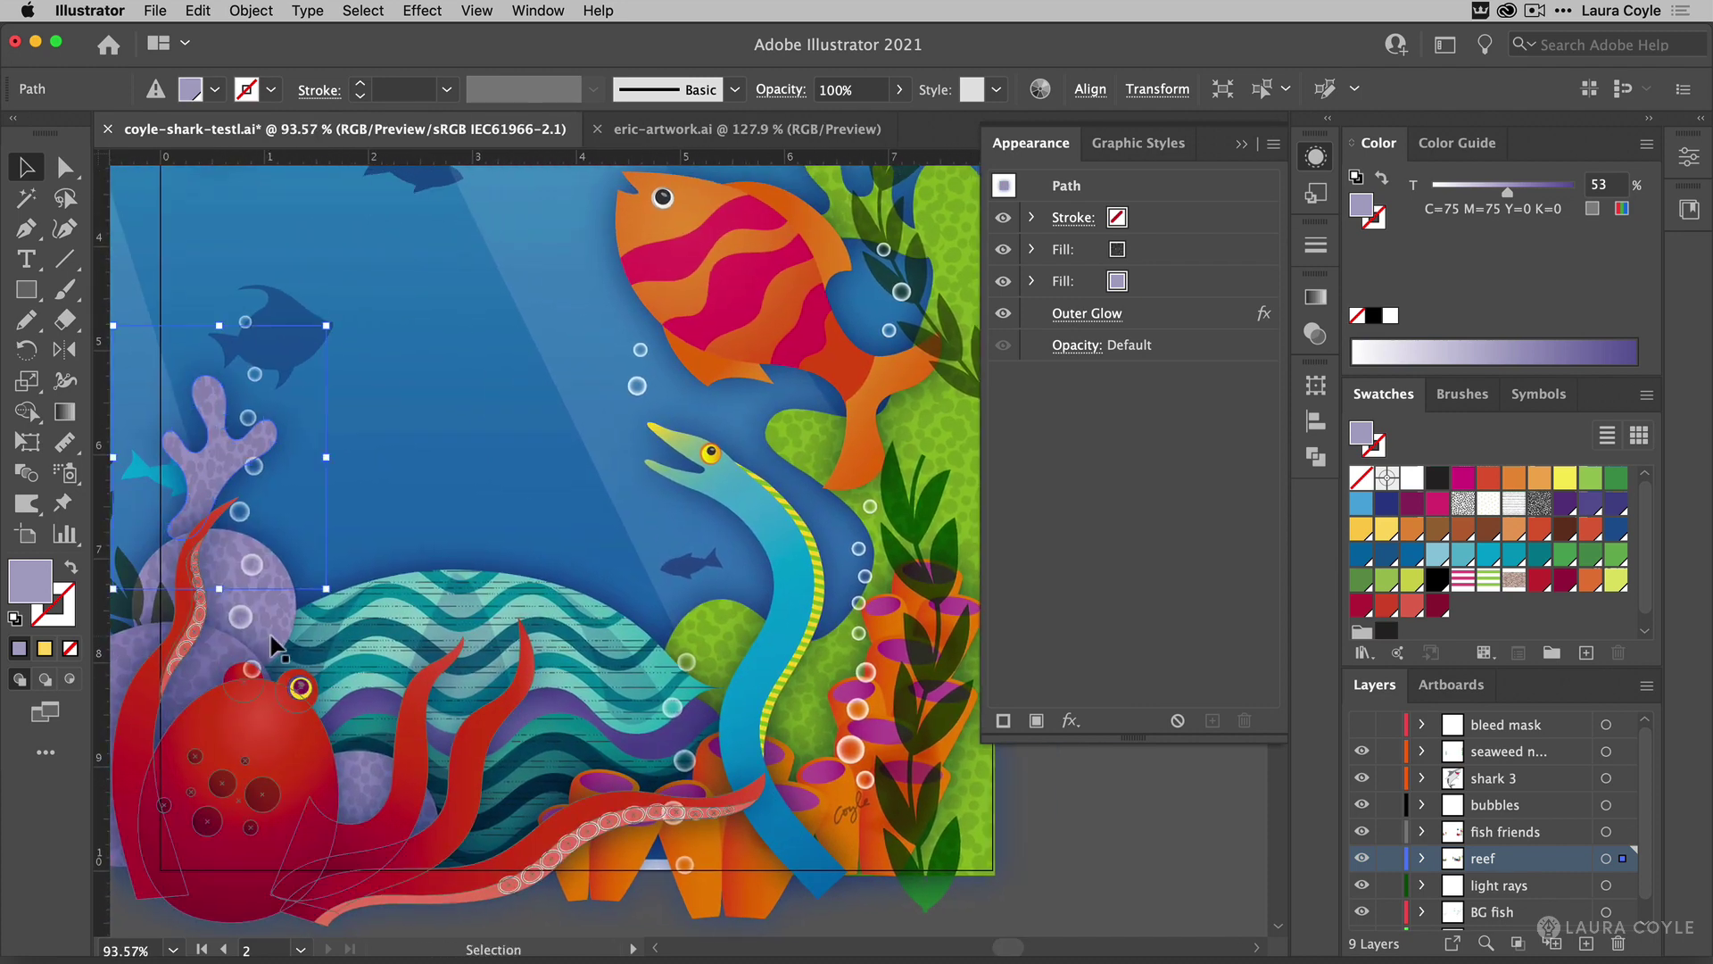
pyautogui.click(287, 629)
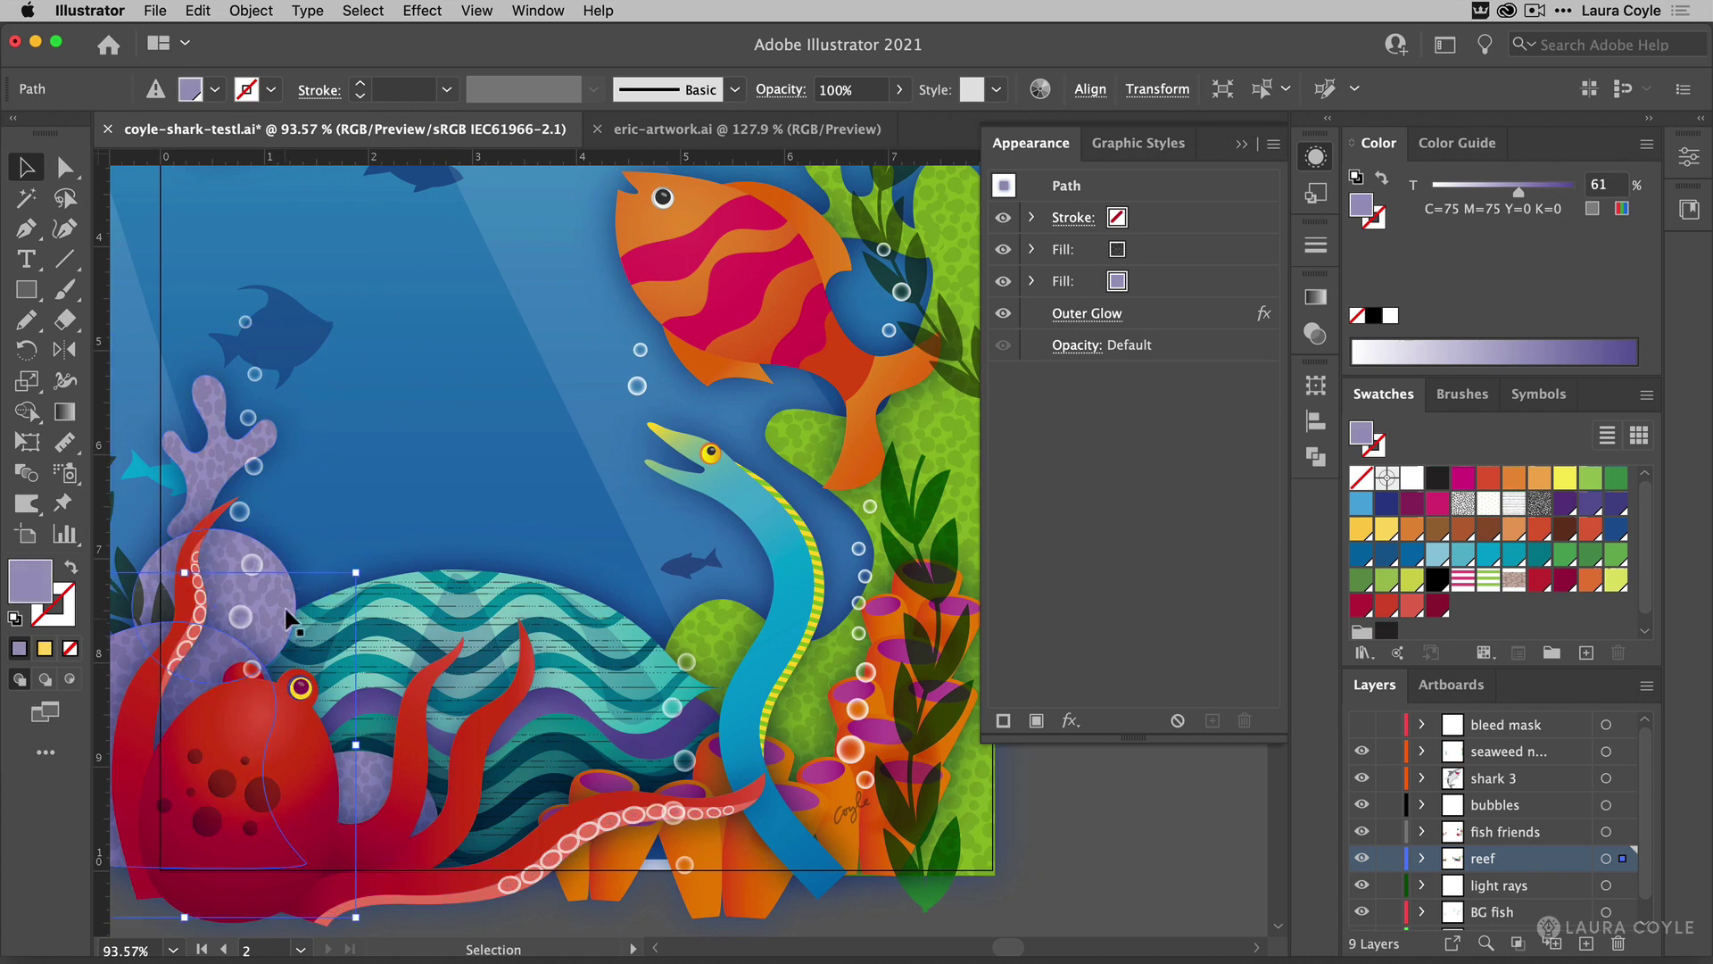
# Duplicate the purple branching coral onto the empty canvas right of the artboard, below the three starfish.
pyautogui.click(200, 447)
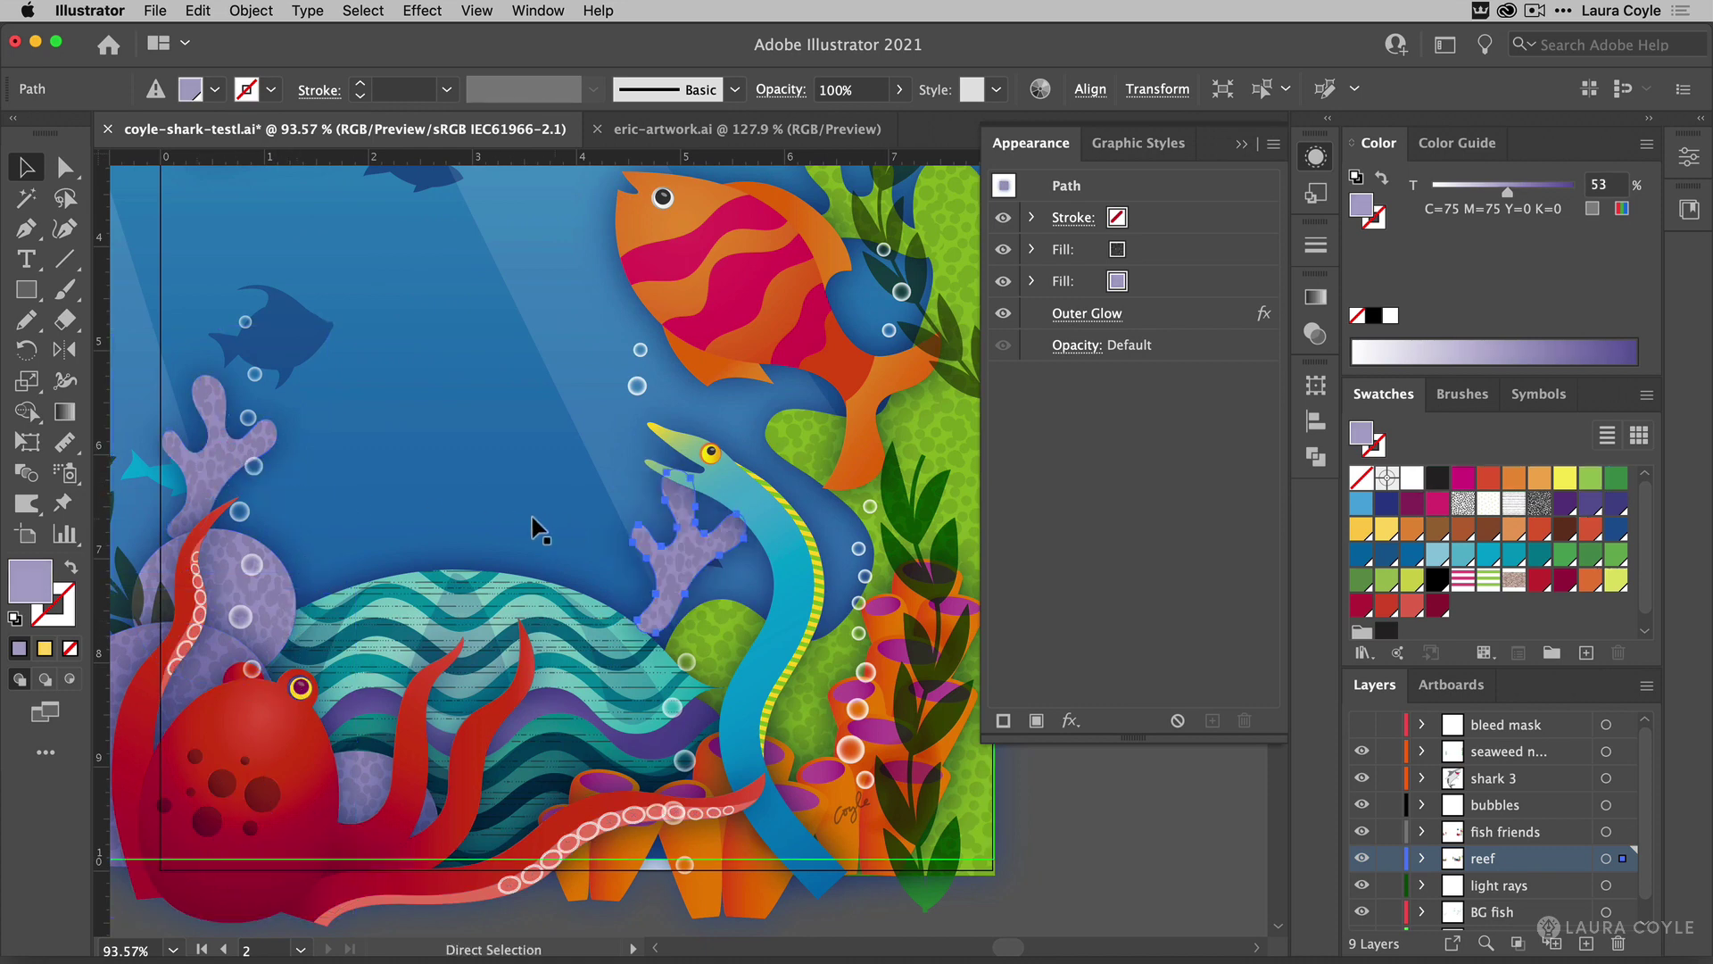
pyautogui.moveTo(738, 562); pyautogui.dragTo(342, 677)
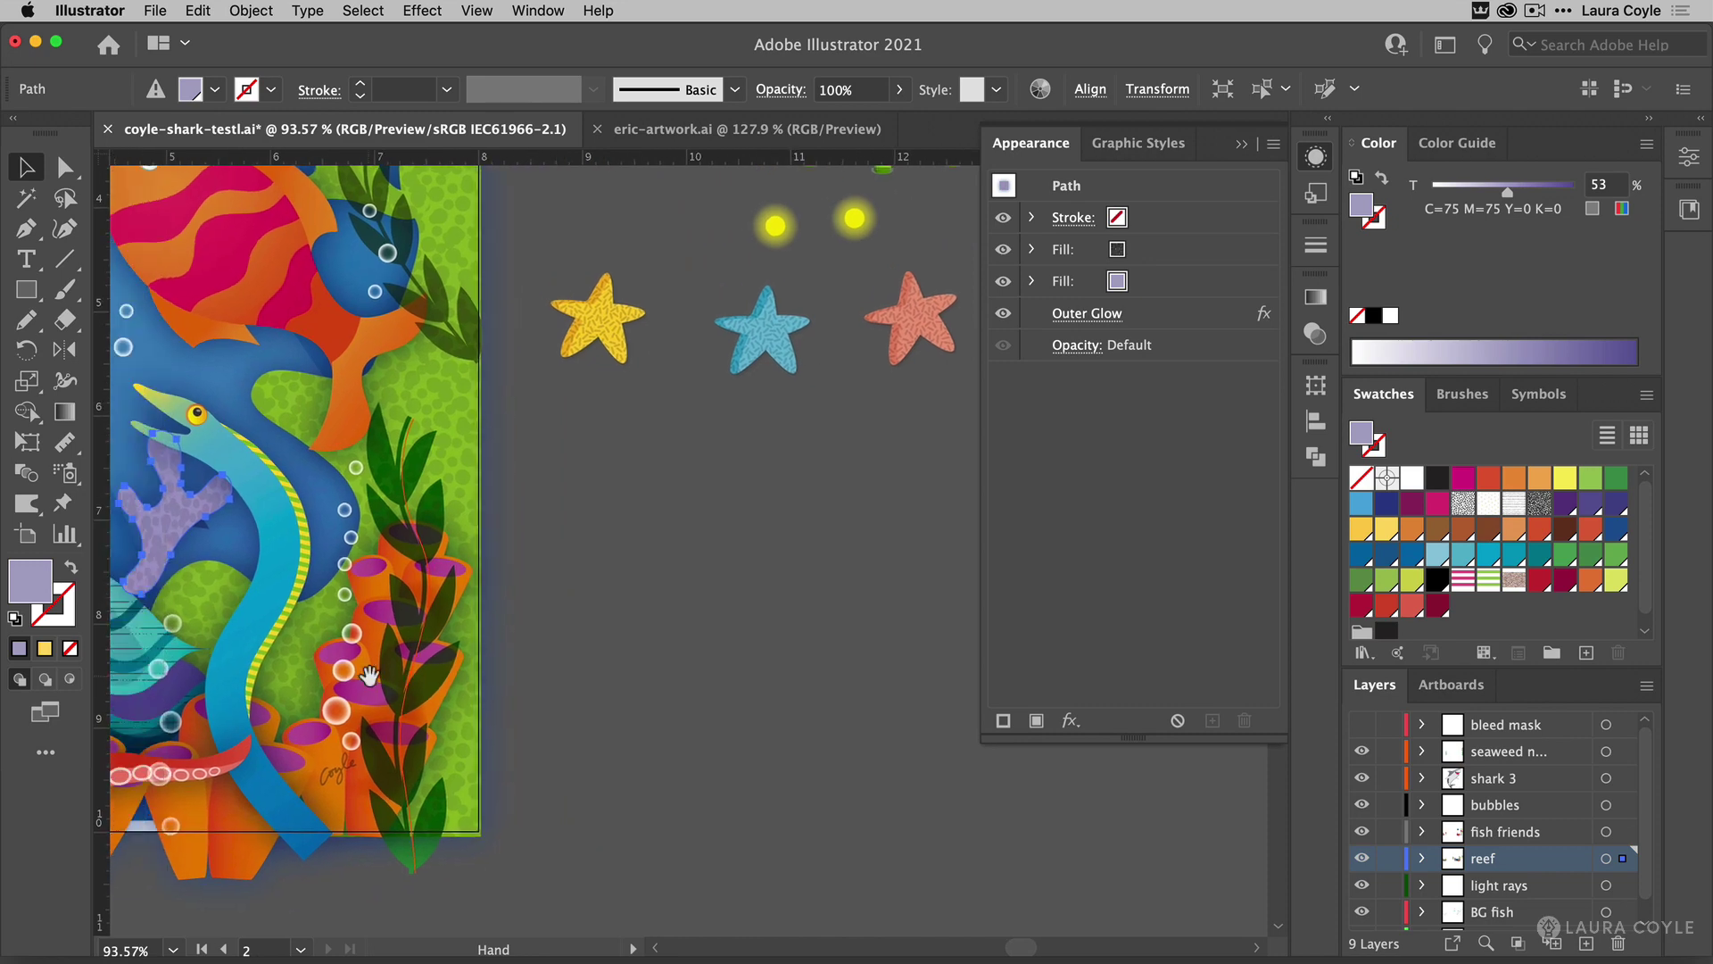
pyautogui.moveTo(202, 534); pyautogui.dragTo(738, 562)
pyautogui.press('super+space')
pyautogui.click(711, 700)
pyautogui.scroll(3, 793, 636)
pyautogui.hscroll(3, 793, 636)
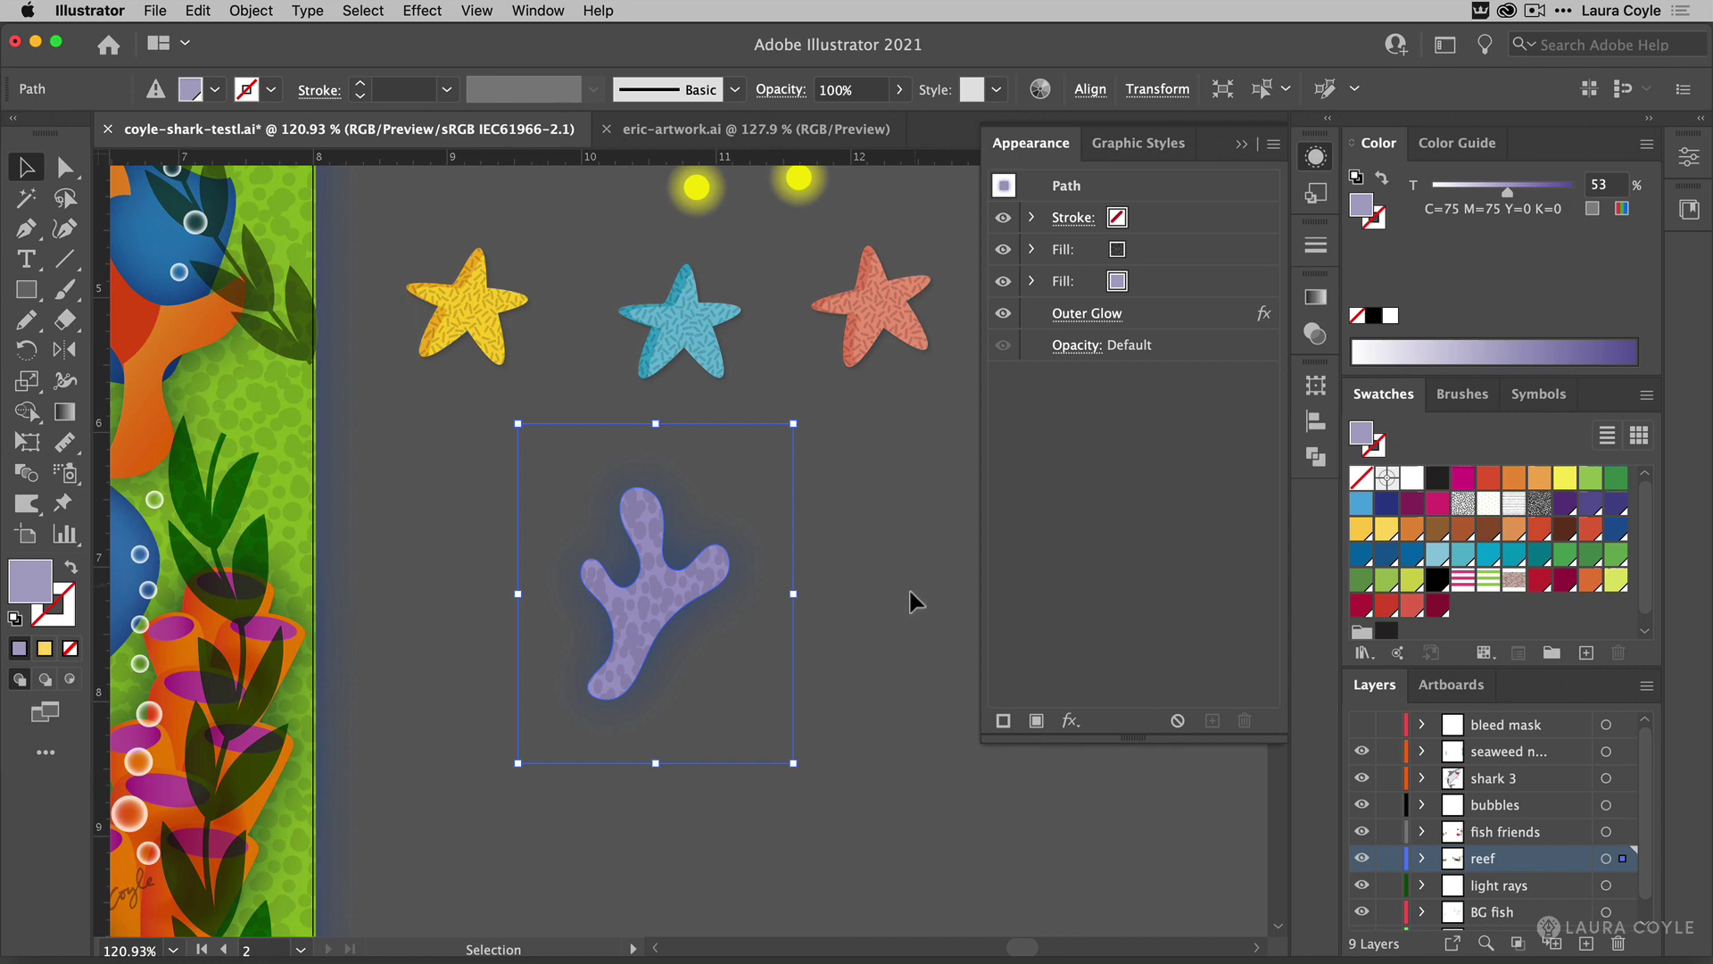
pyautogui.moveTo(625, 593)
pyautogui.mouseDown()
pyautogui.moveTo(664, 629)
pyautogui.moveTo(638, 603)
pyautogui.mouseUp()
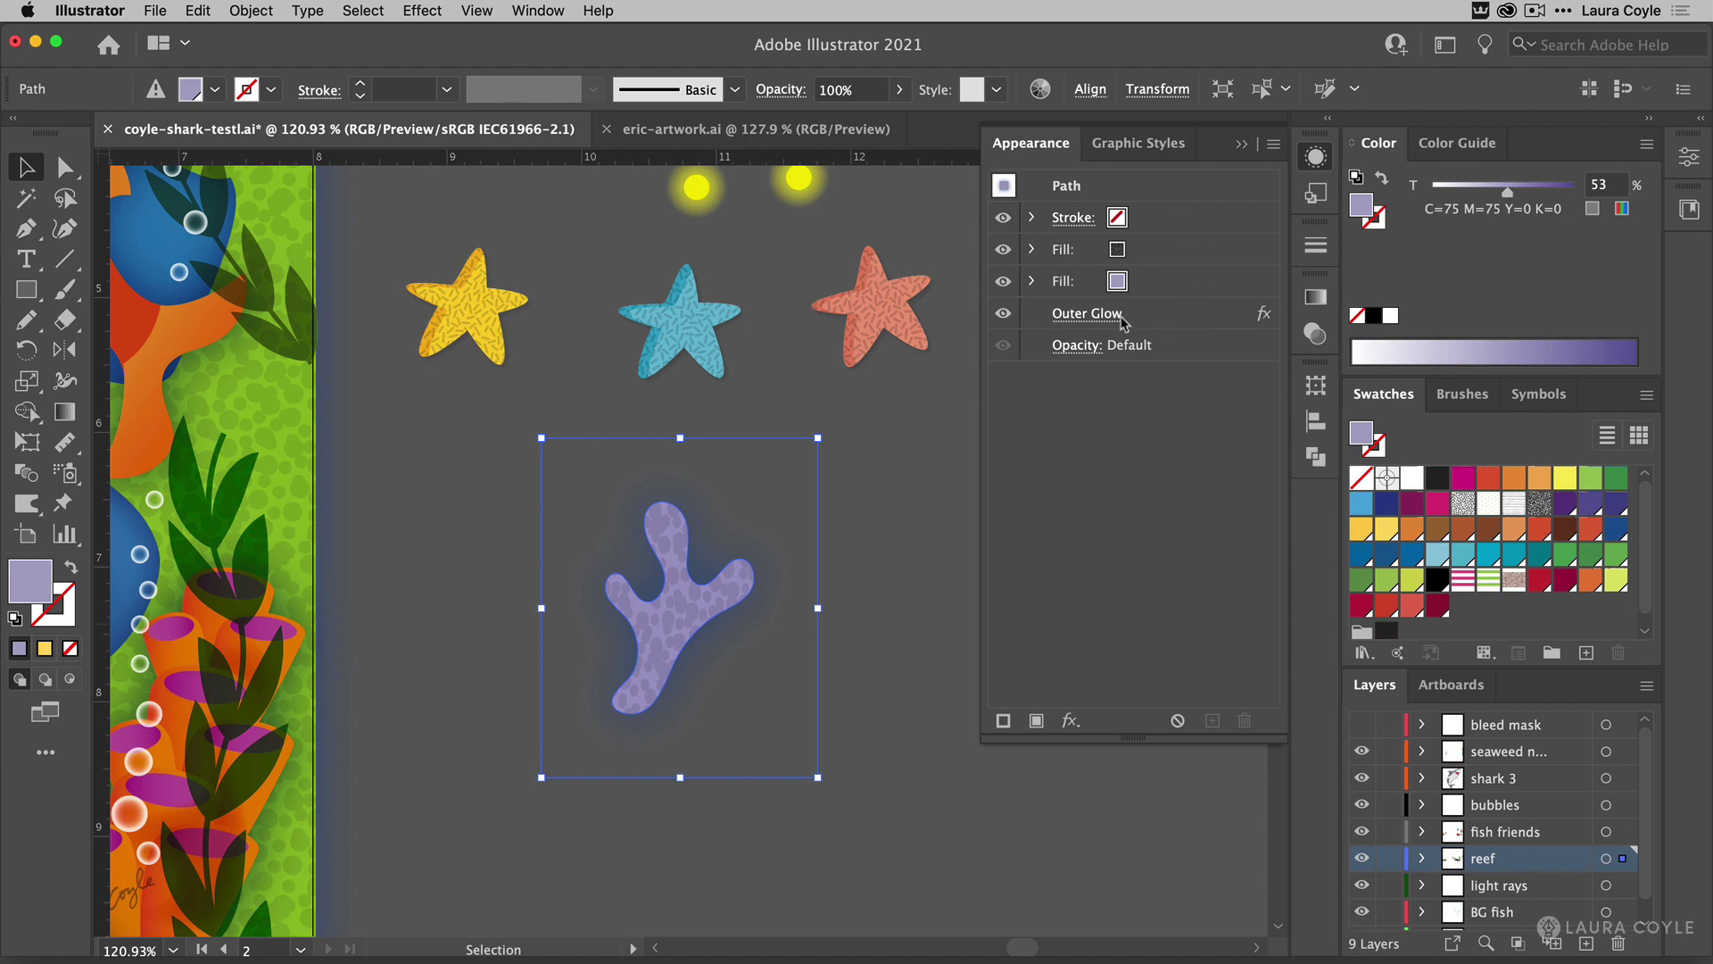
# Examine how the coral copy is built by toggling its Outer Glow, patterned fill and solid purple fill off and on.
pyautogui.click(1004, 317)
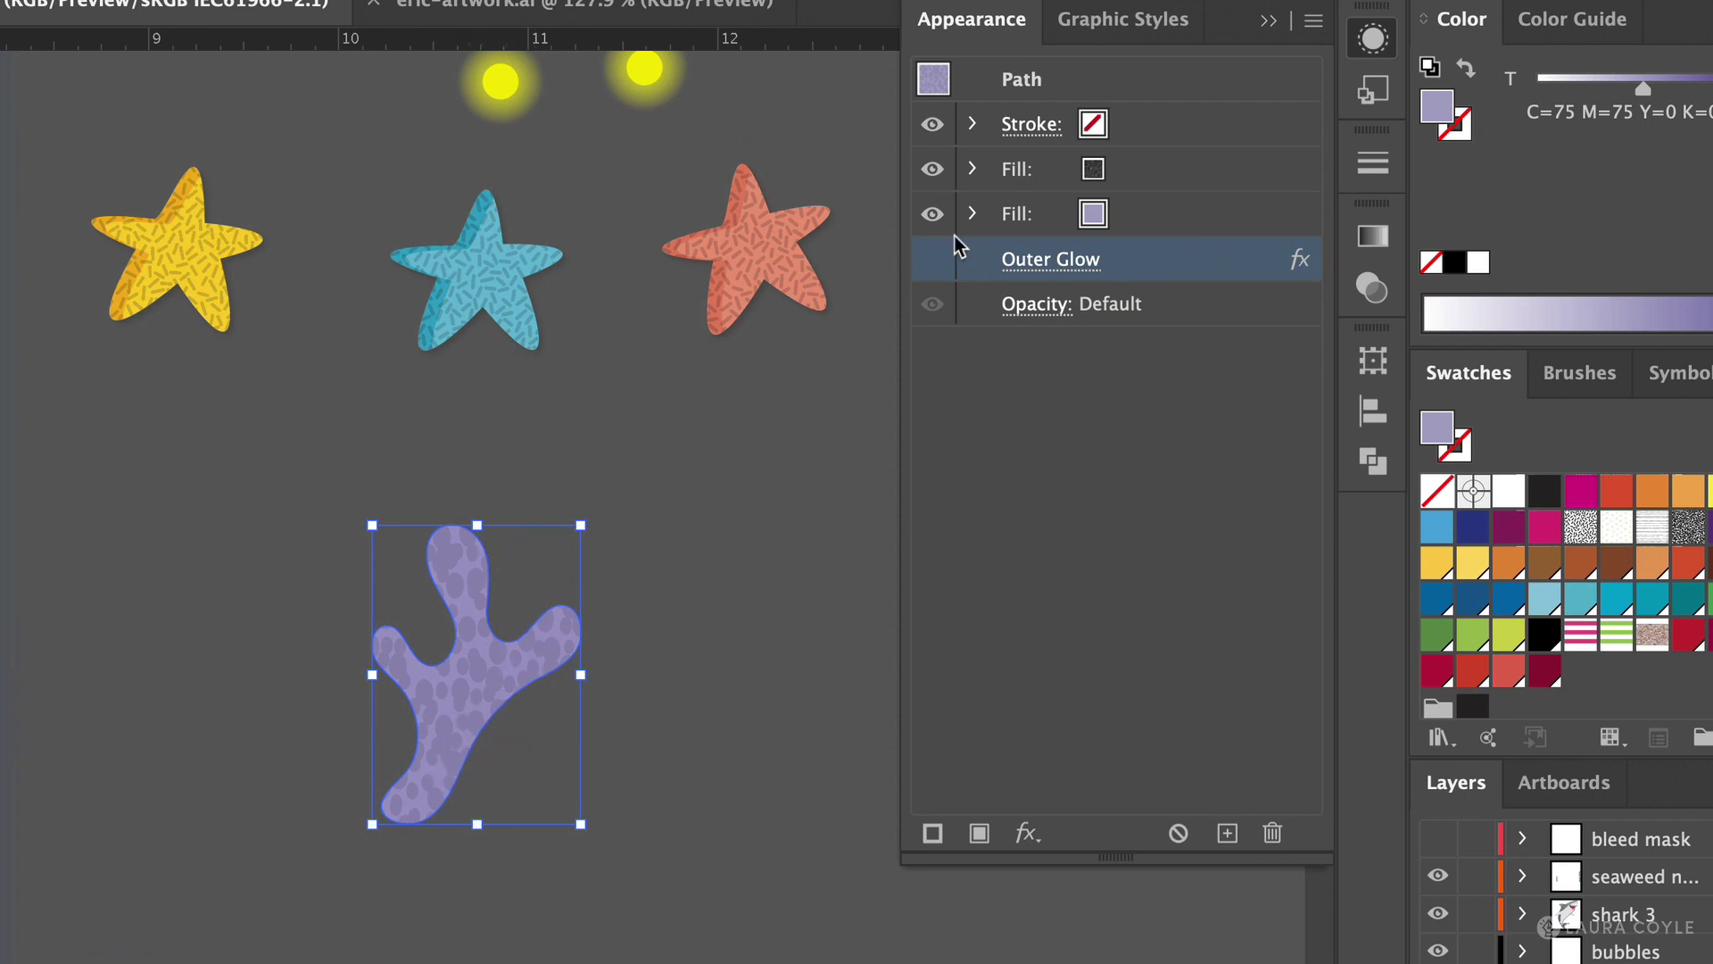
pyautogui.click(933, 174)
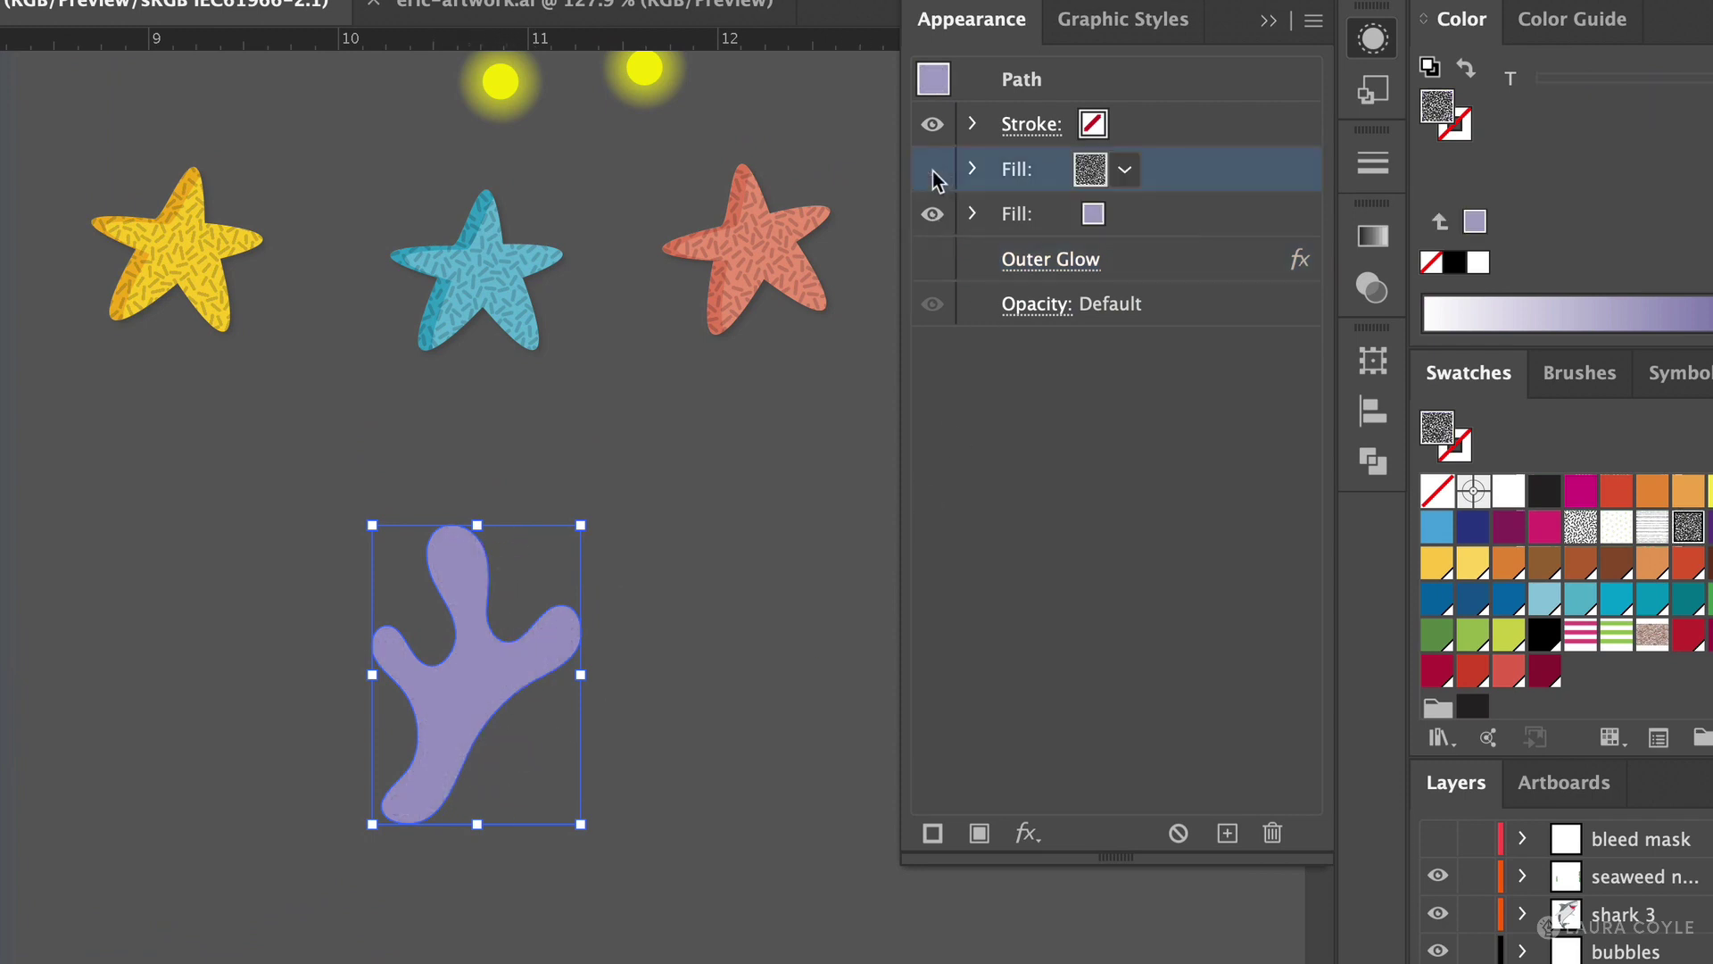
pyautogui.click(933, 172)
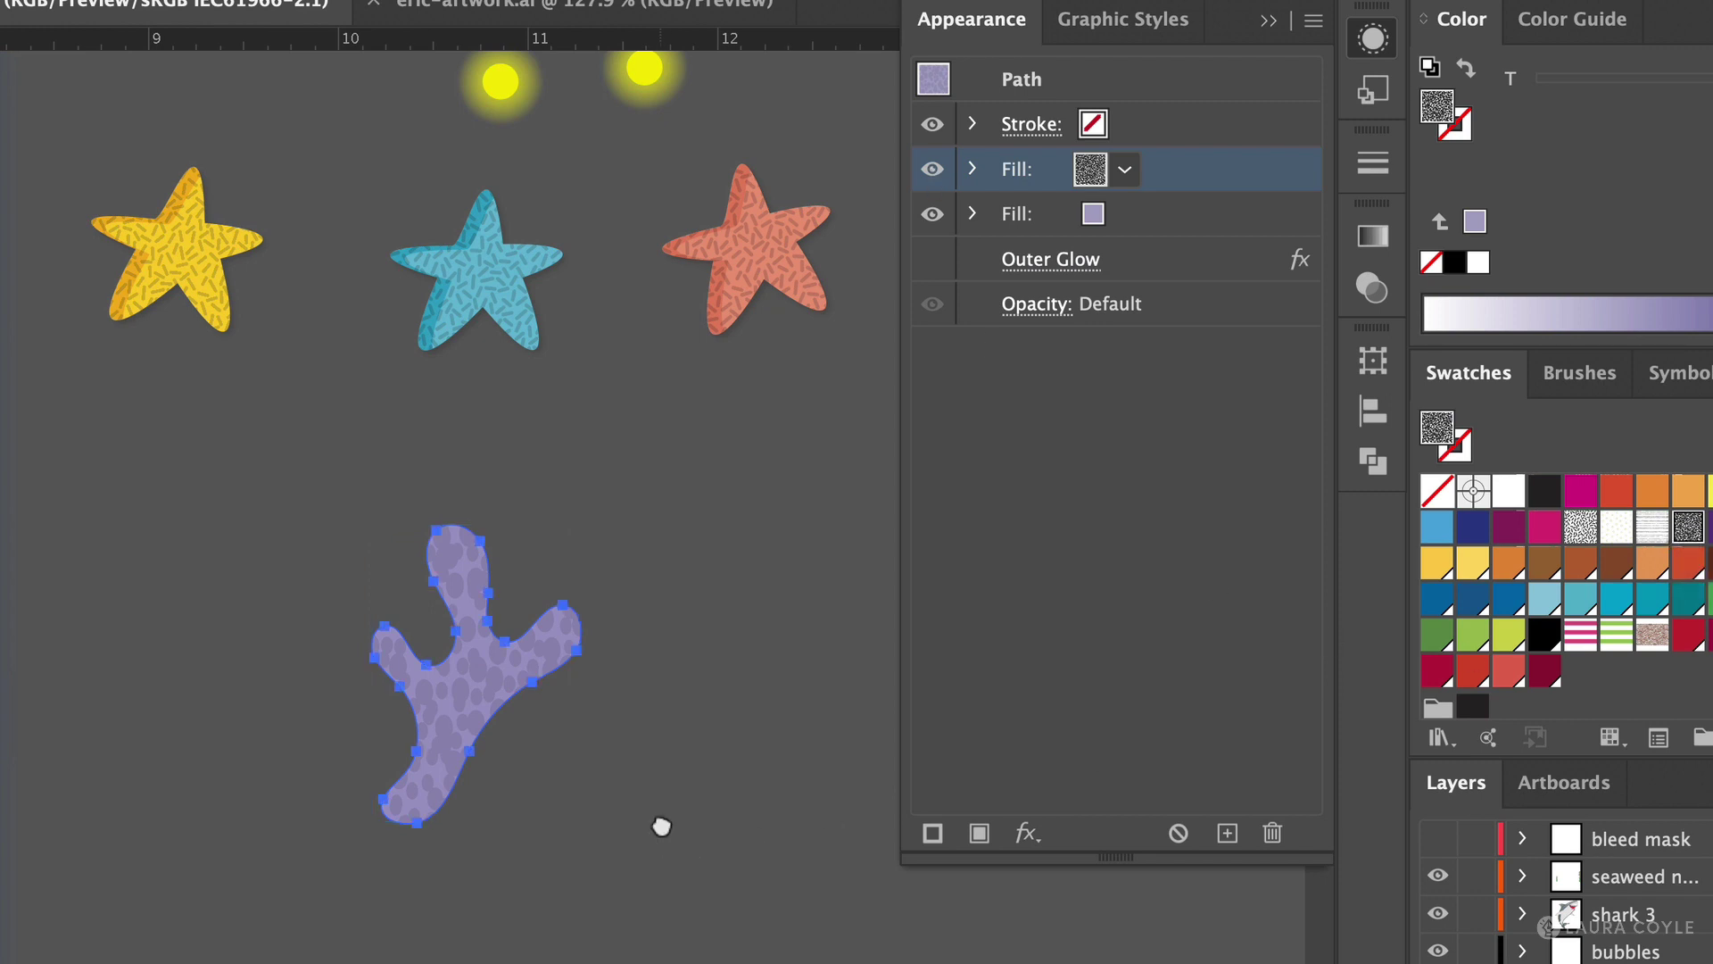
pyautogui.moveTo(661, 822); pyautogui.dragTo(329, 589)
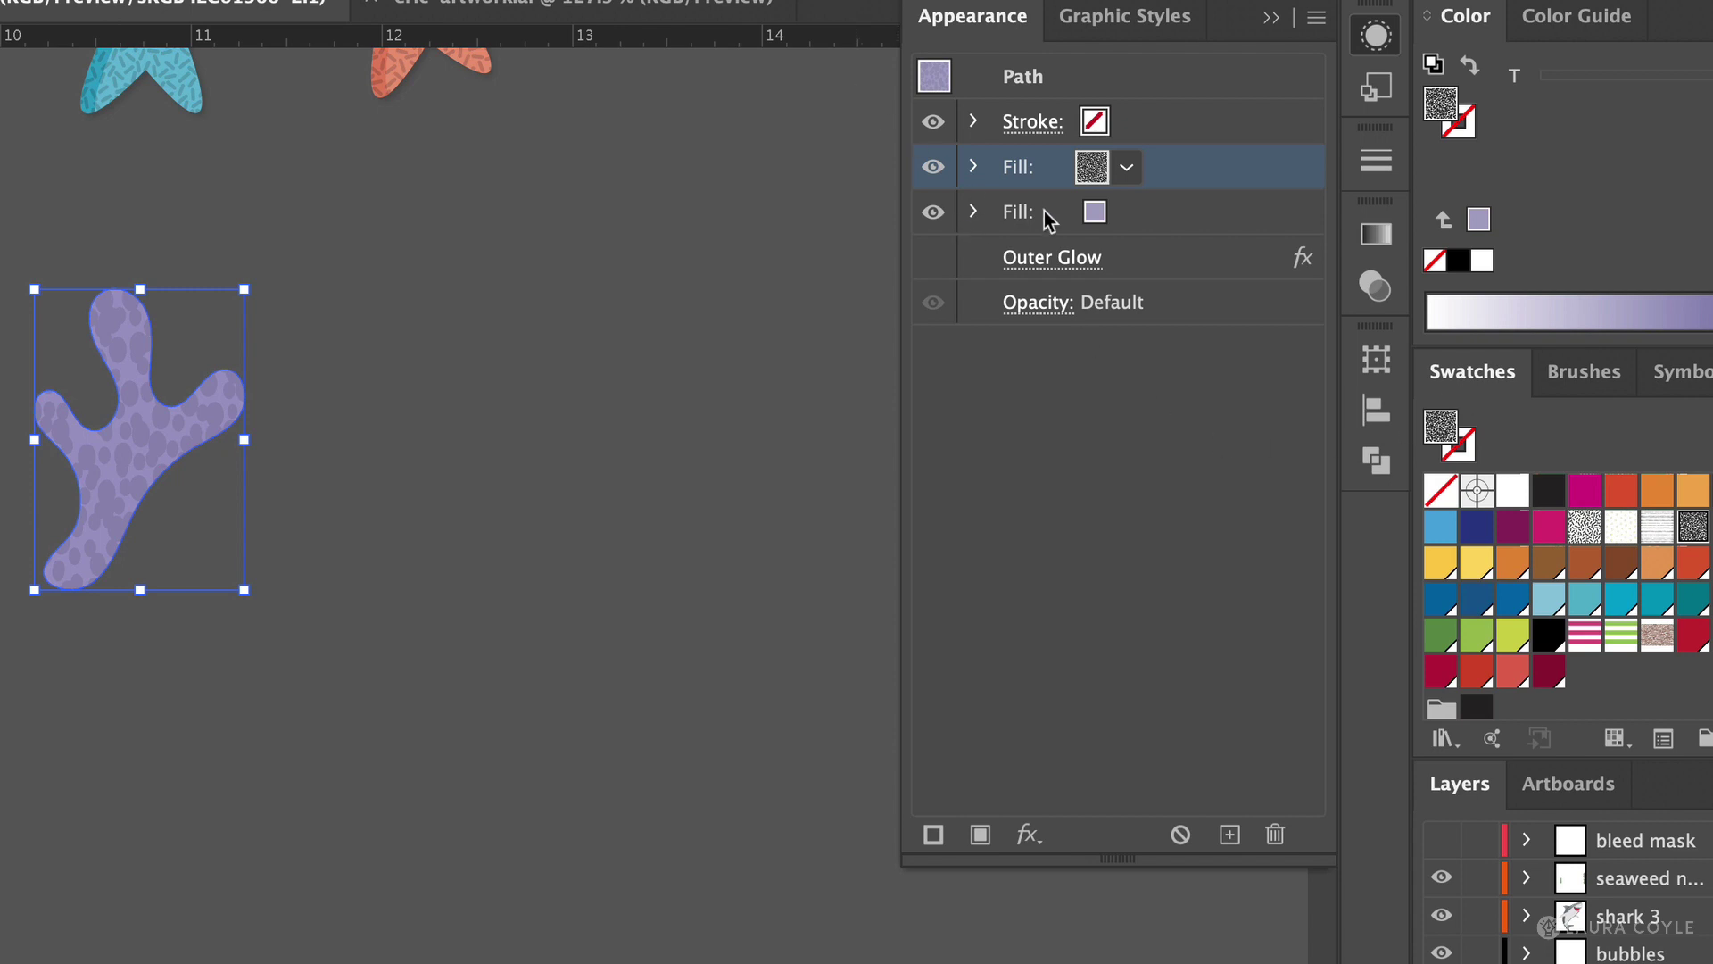
pyautogui.click(932, 212)
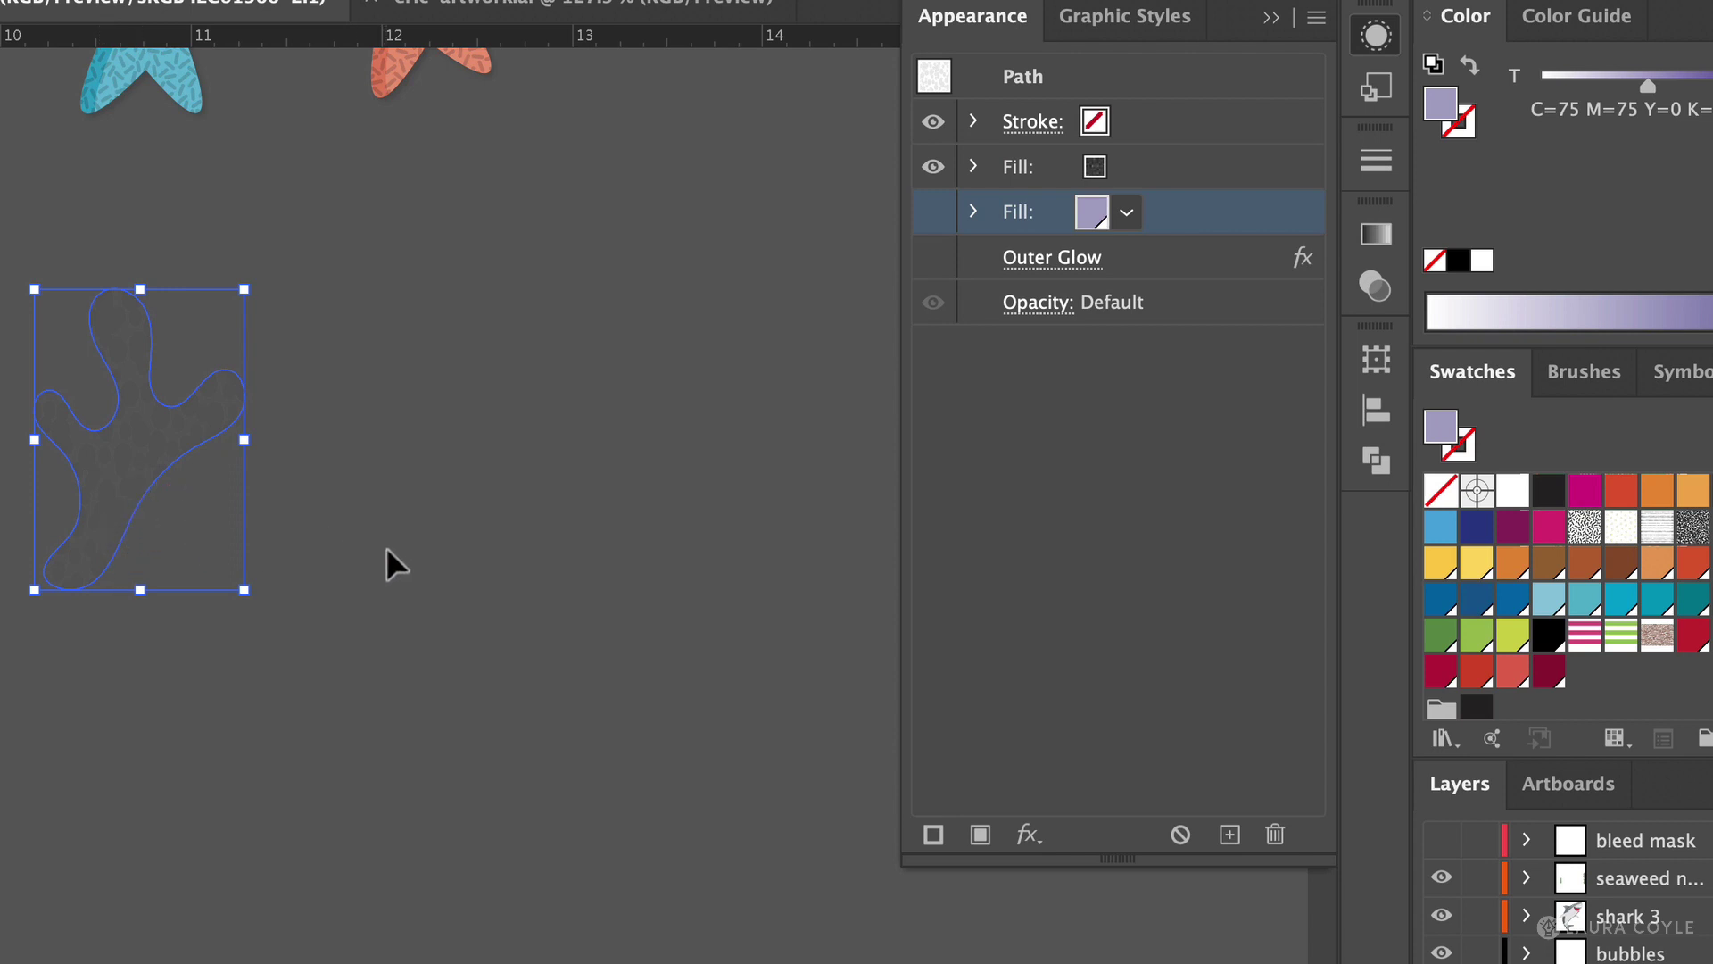
pyautogui.click(933, 212)
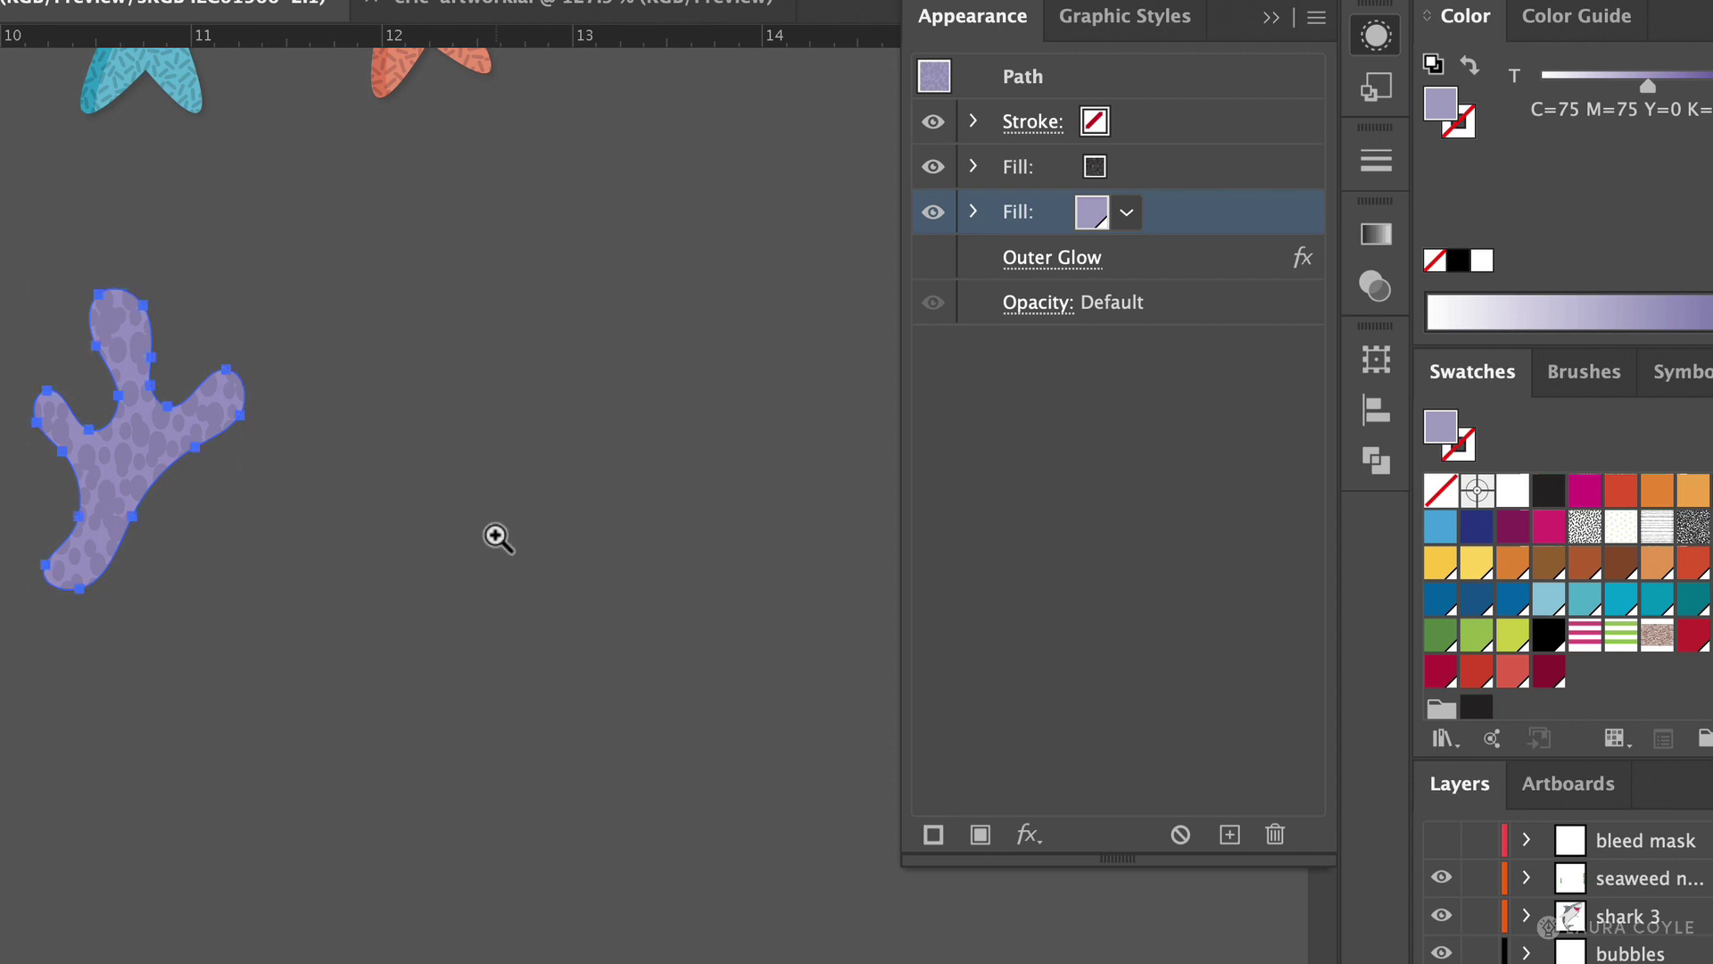
pyautogui.moveTo(493, 535); pyautogui.dragTo(157, 566)
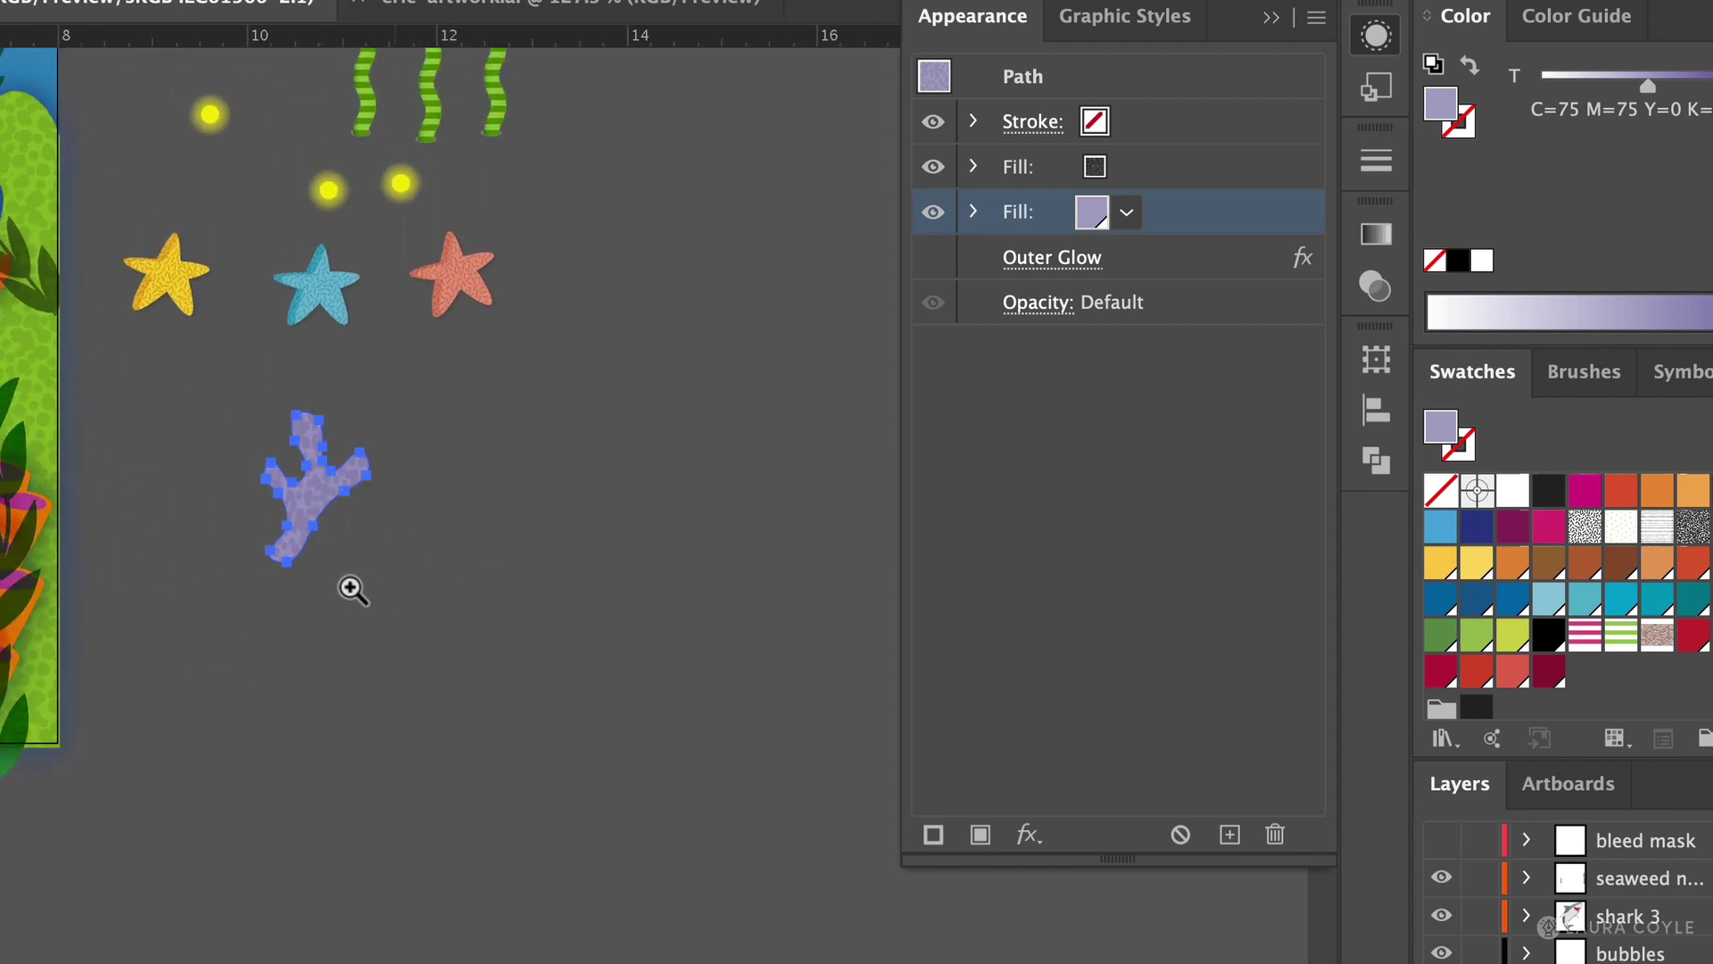
pyautogui.press('v')
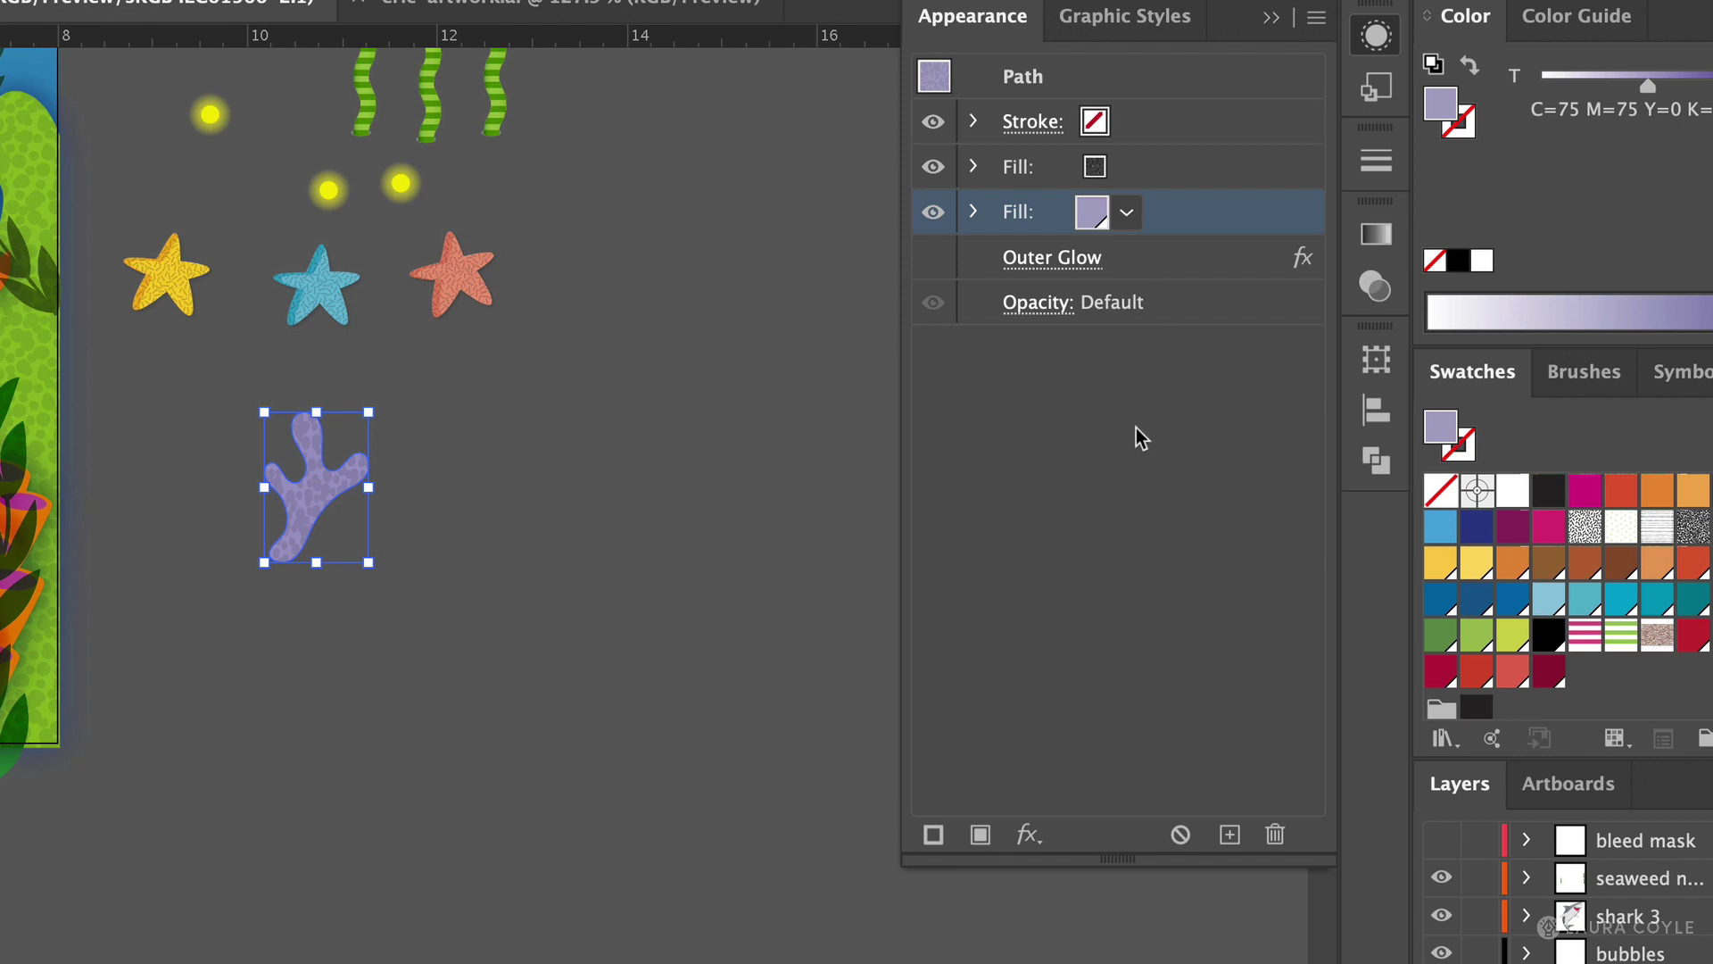
pyautogui.click(933, 266)
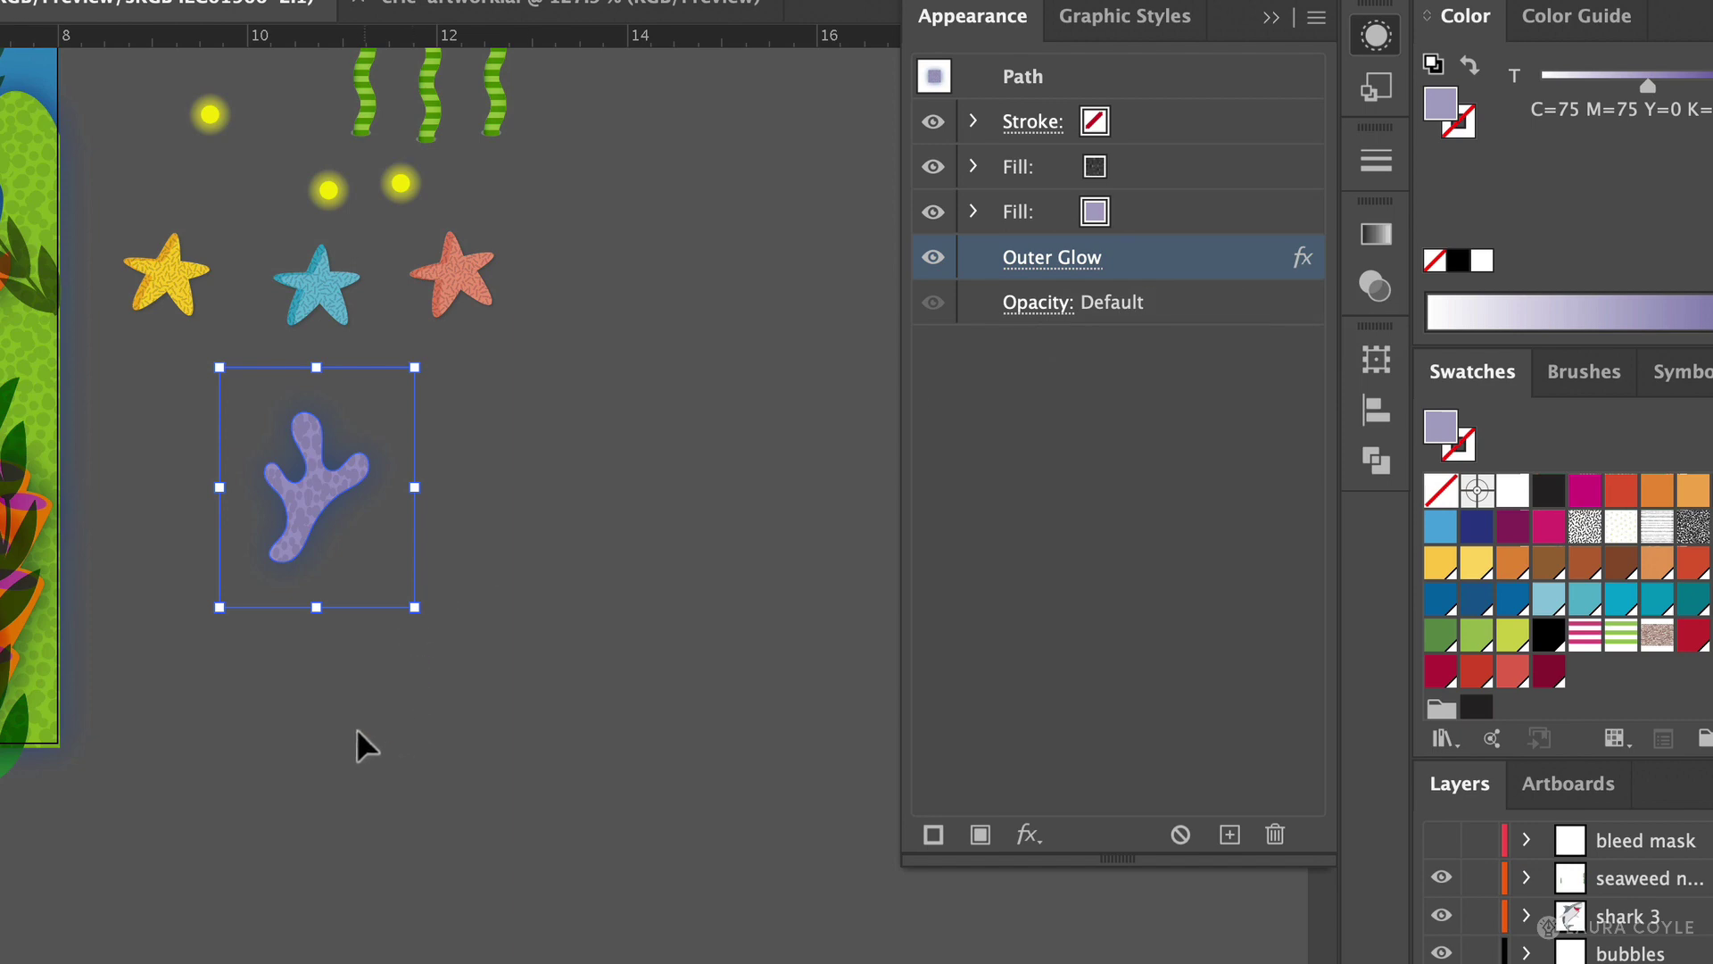
# Compare the appearance settings of the coral copy with those of the salmon starfish group.
pyautogui.moveTo(386, 735); pyautogui.dragTo(390, 853)
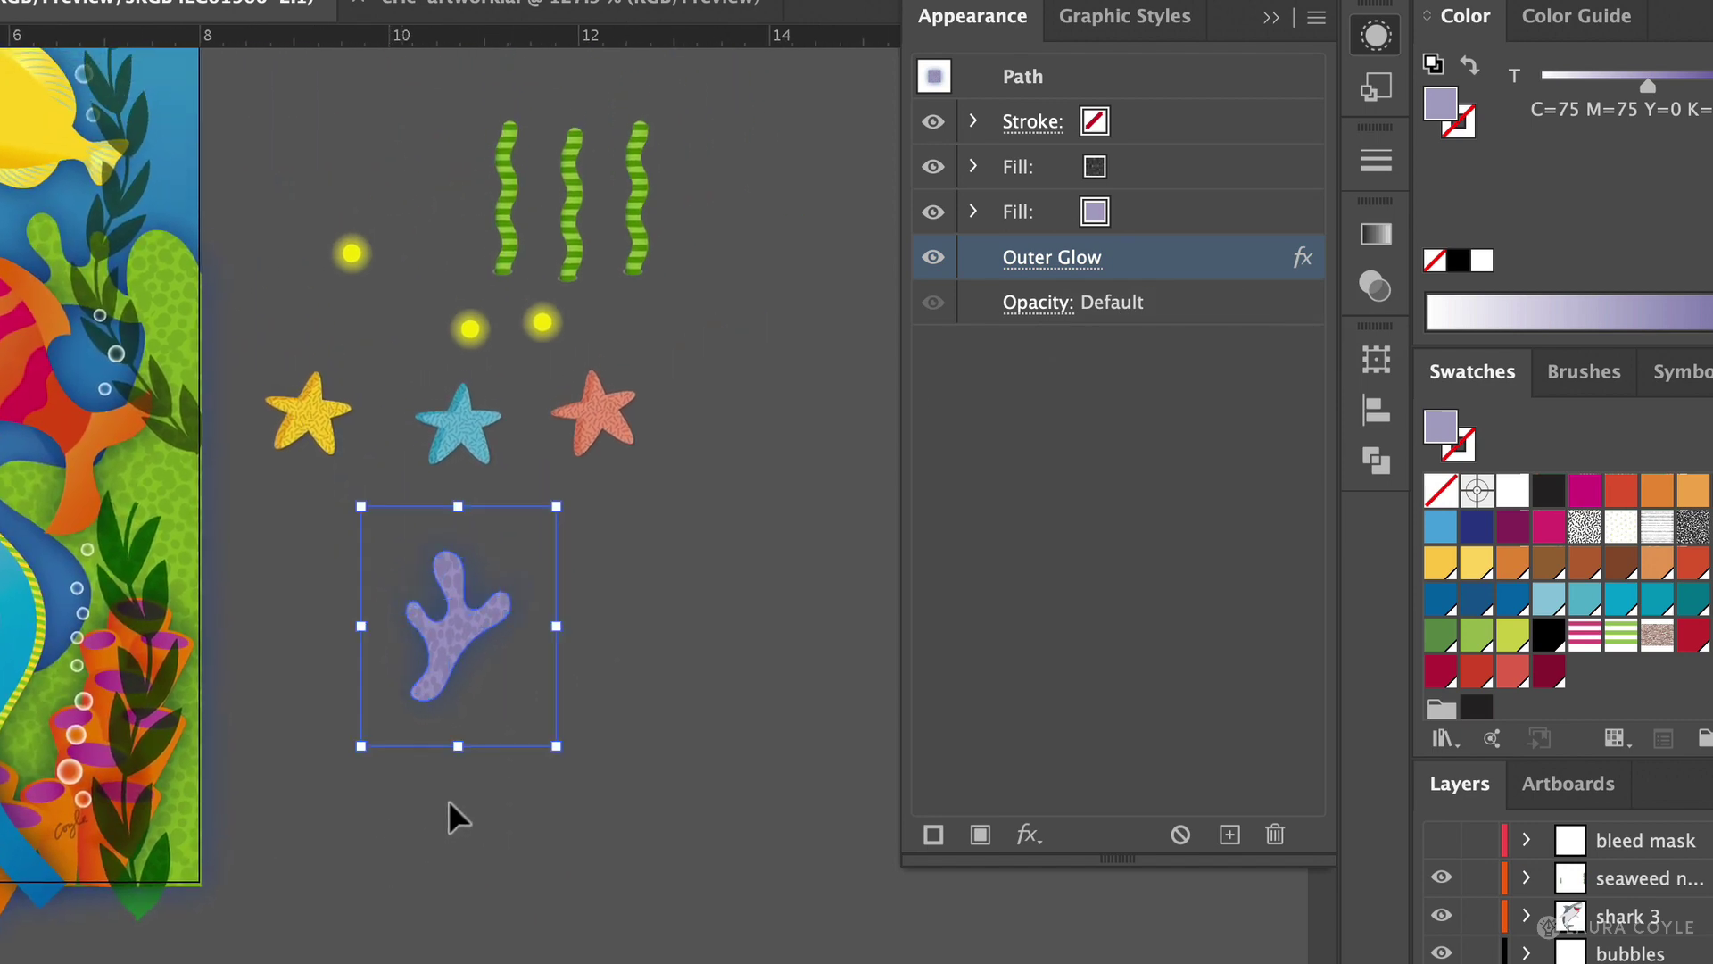
pyautogui.moveTo(382, 746); pyautogui.dragTo(826, 321)
pyautogui.scroll(10, 447, 779)
pyautogui.hscroll(5, 447, 780)
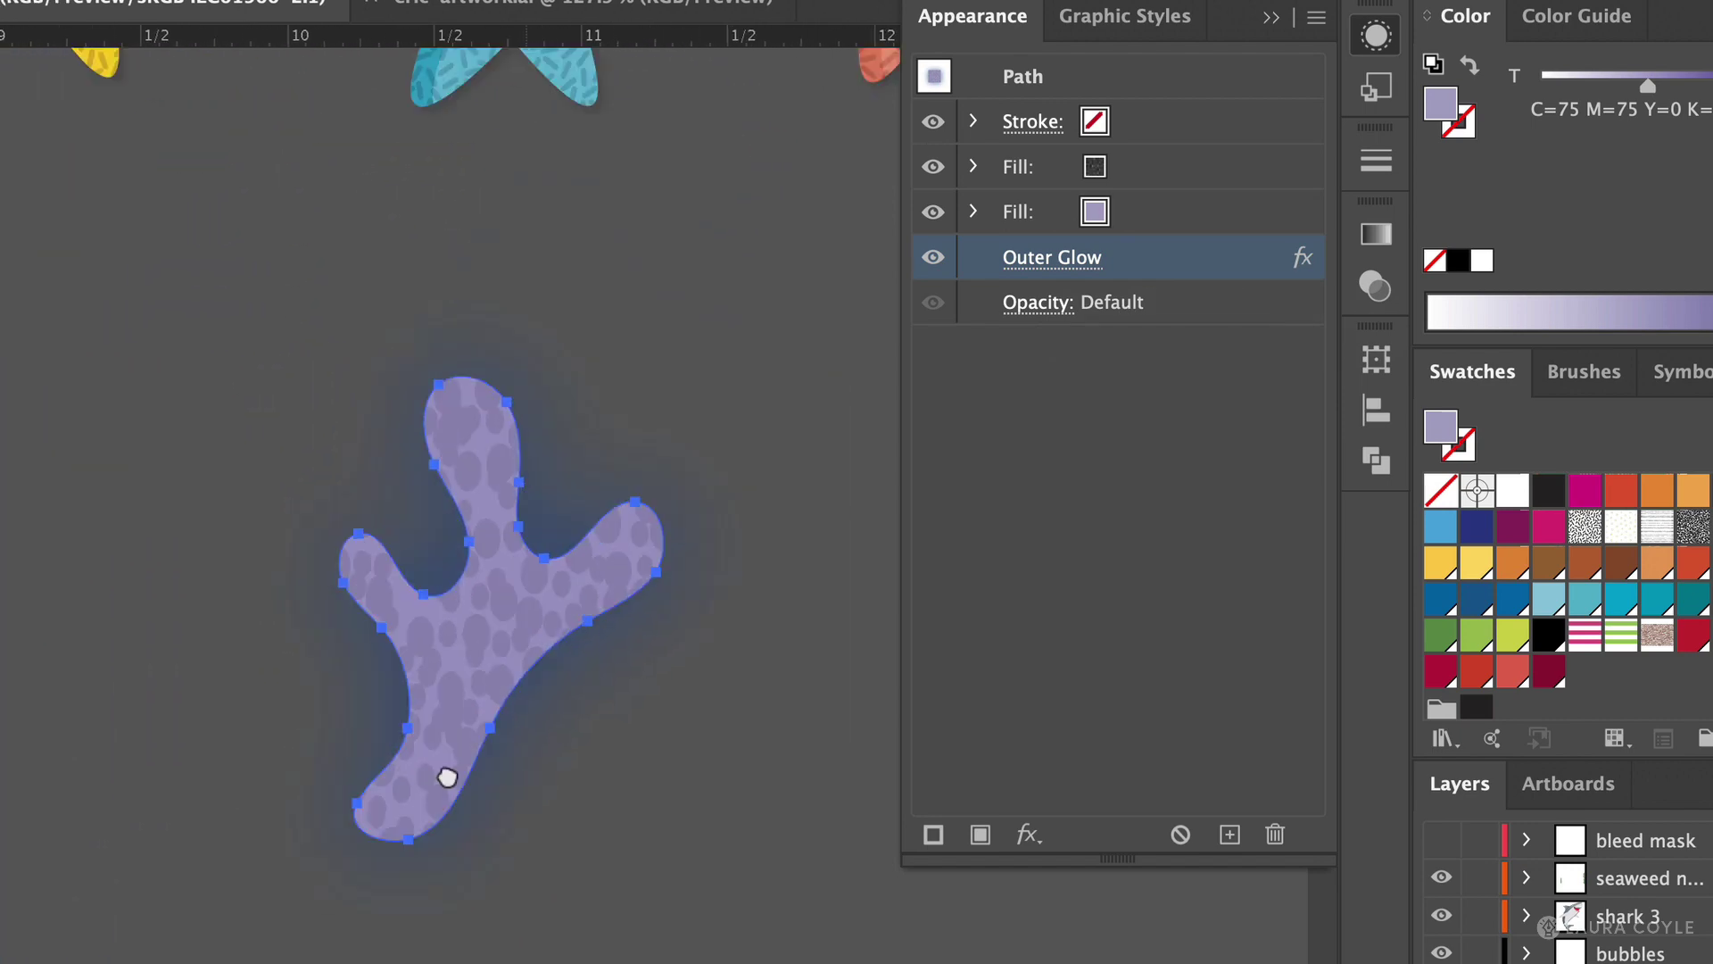
pyautogui.click(671, 446)
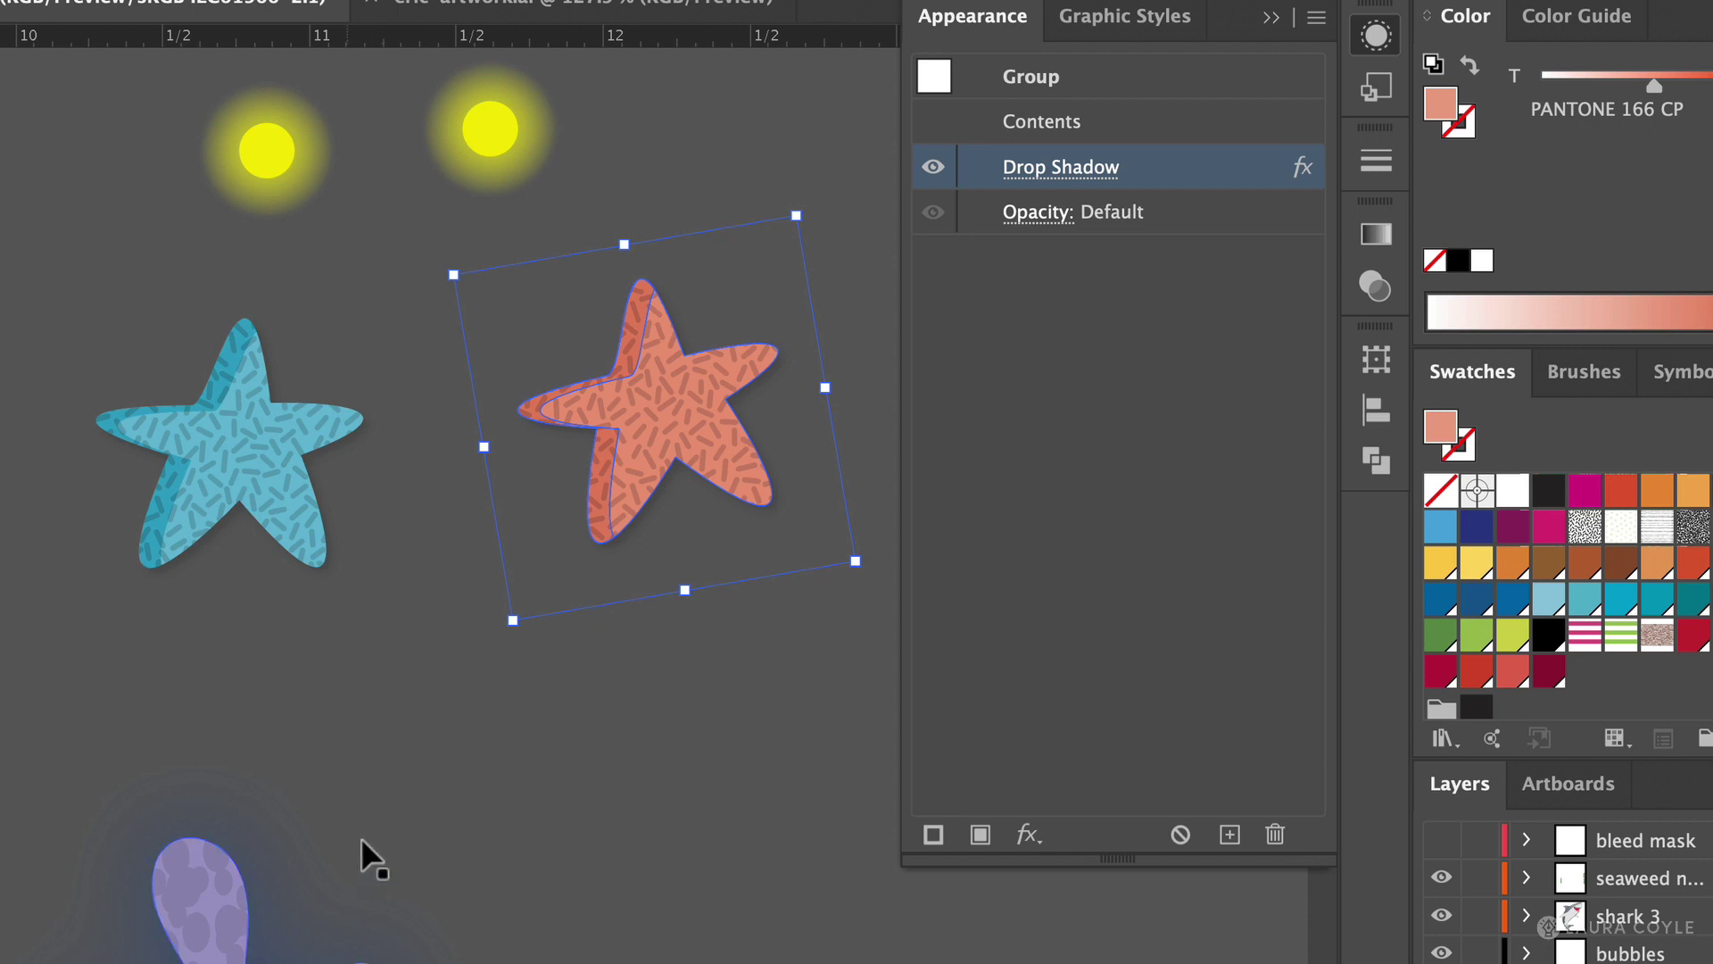
pyautogui.click(196, 895)
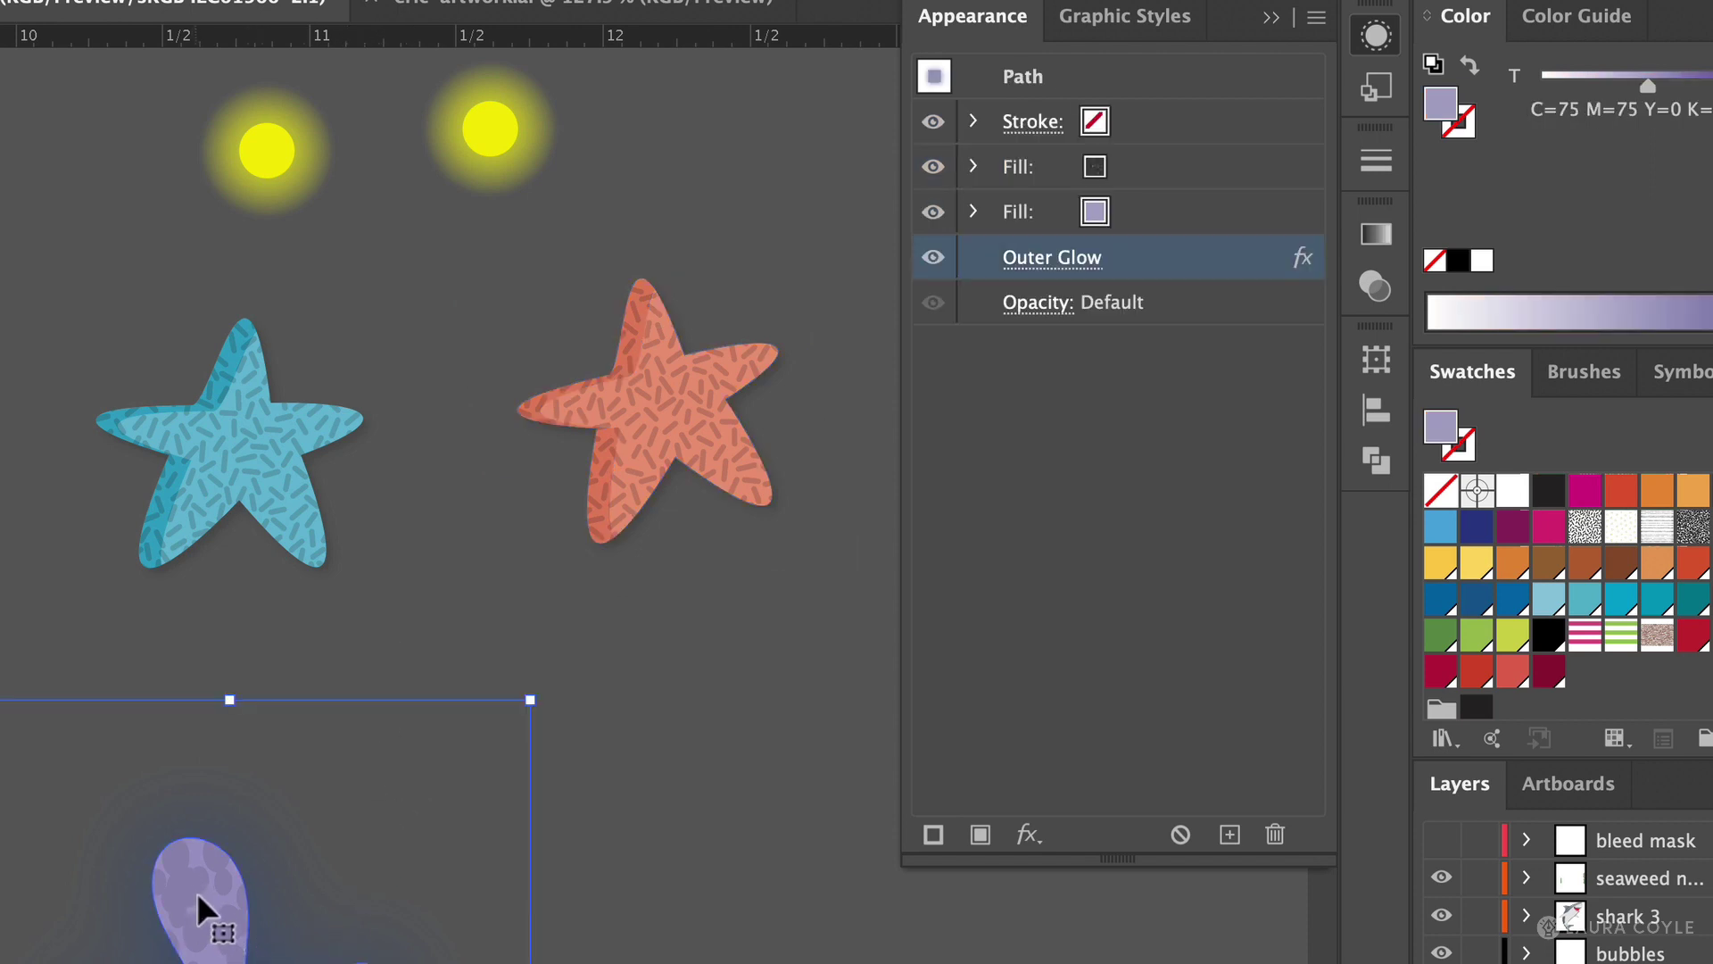
# Raise the opacity of the coral copy's patterned Multiply fill to 18%.
pyautogui.click(974, 168)
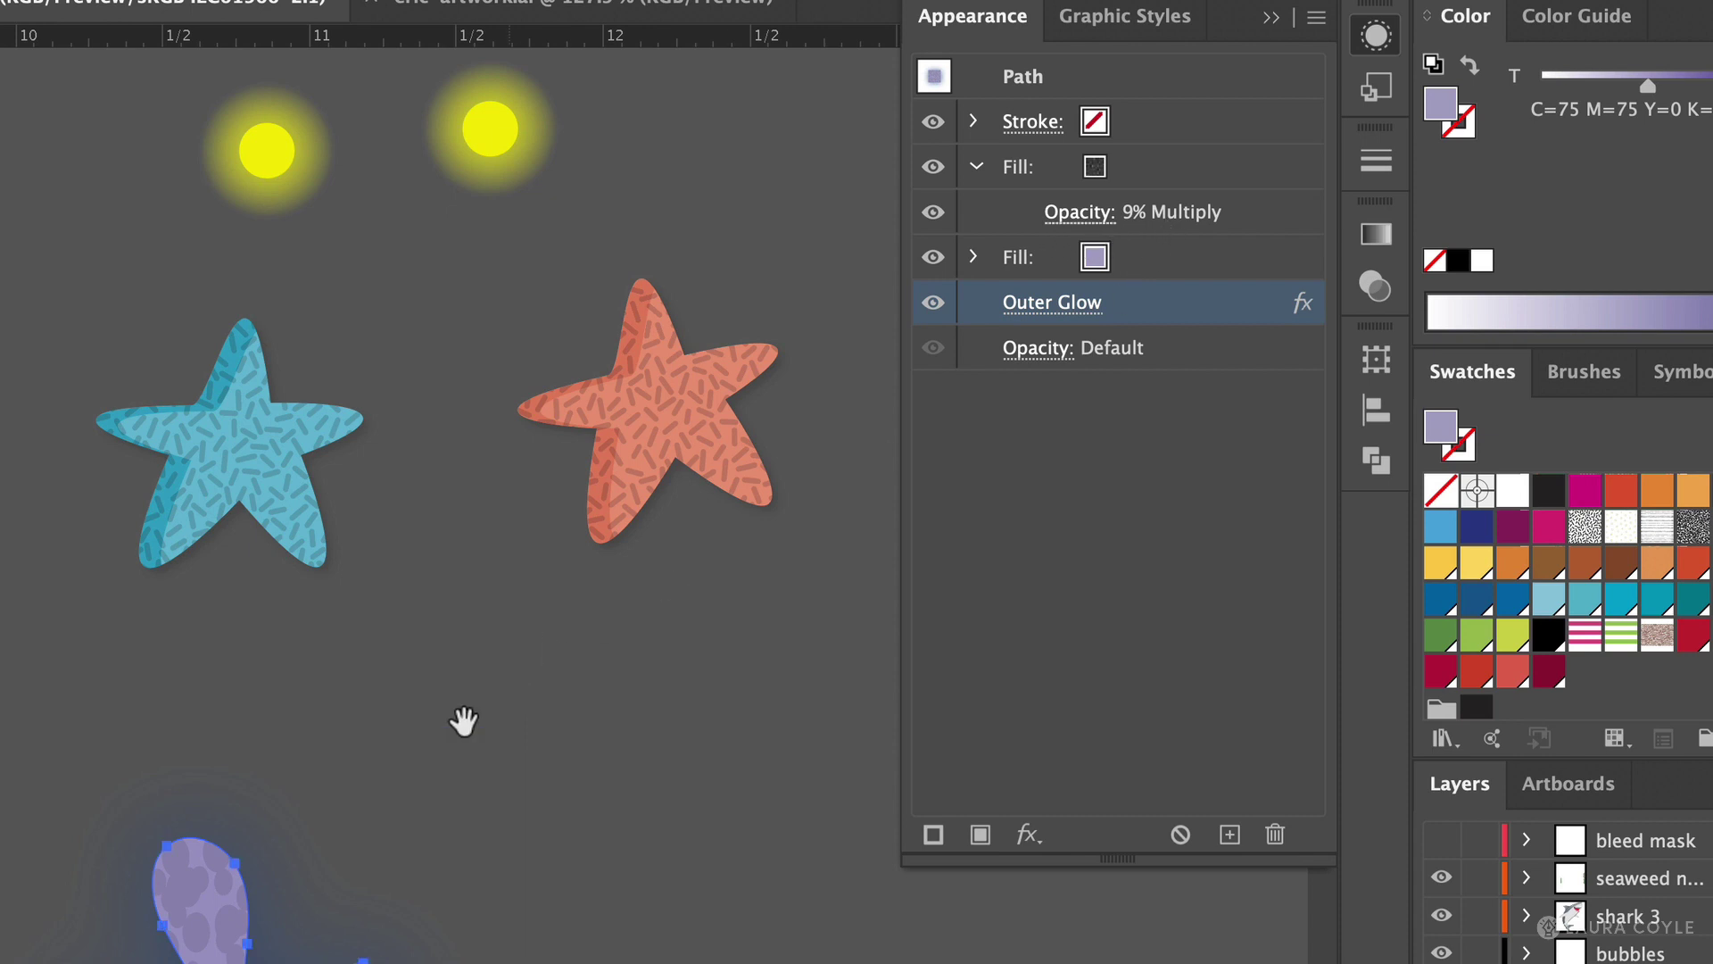
pyautogui.moveTo(405, 779); pyautogui.dragTo(571, 414)
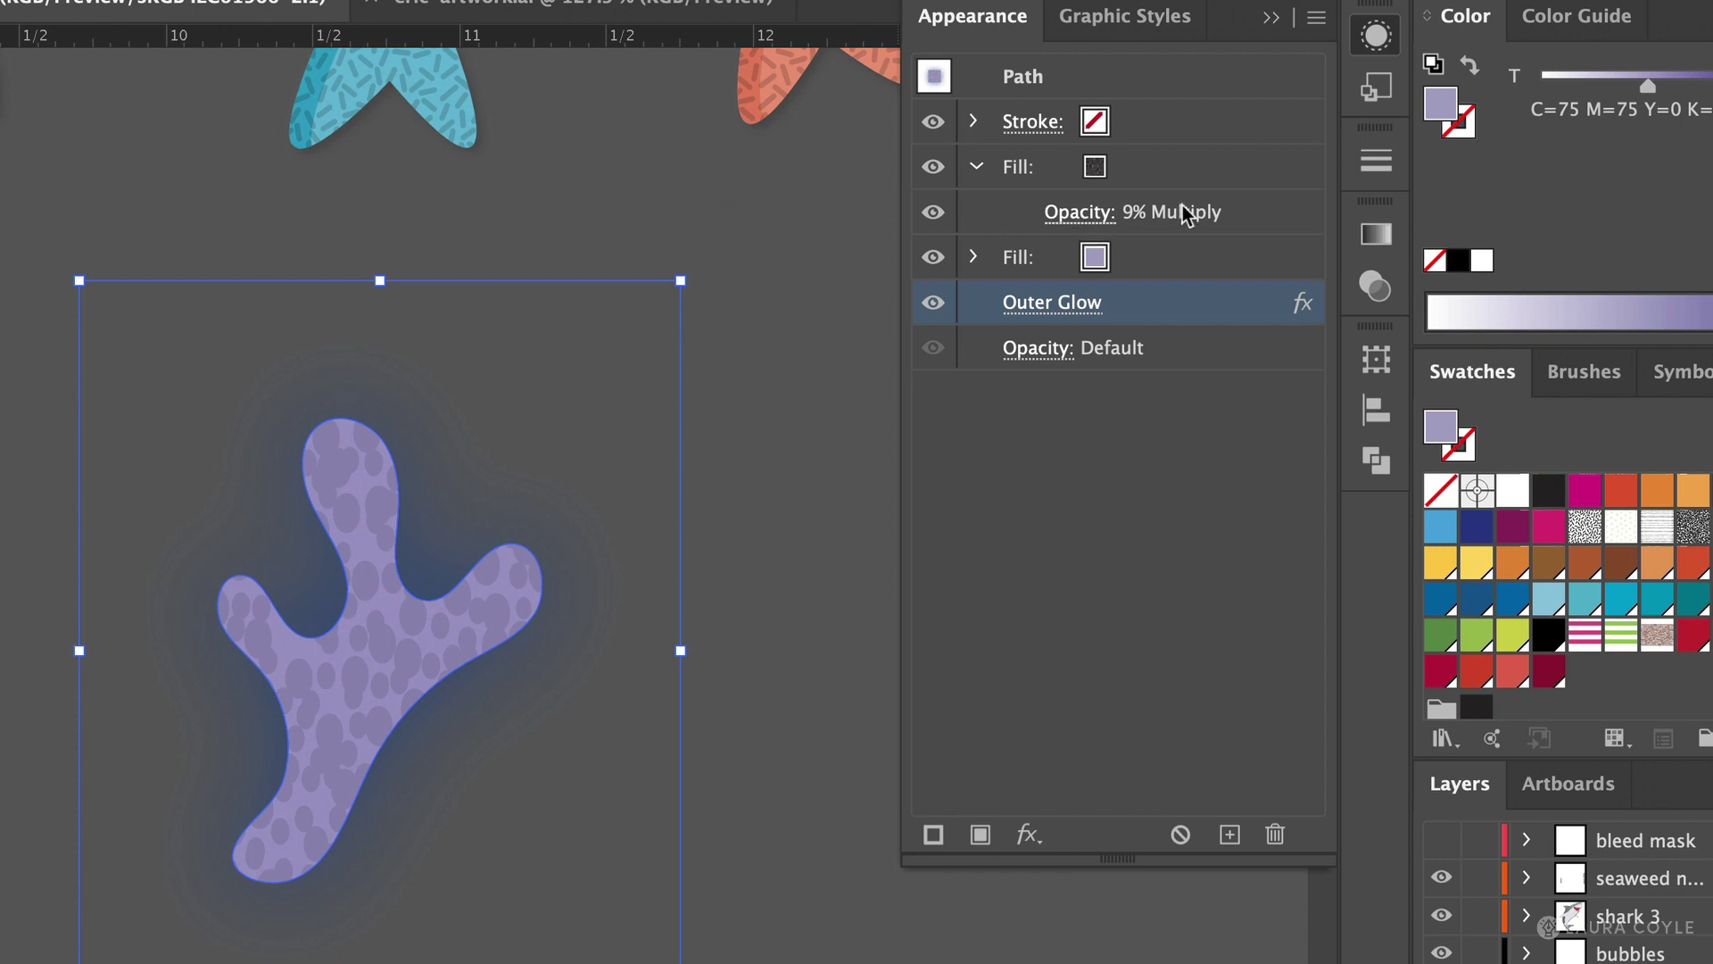
pyautogui.click(1083, 216)
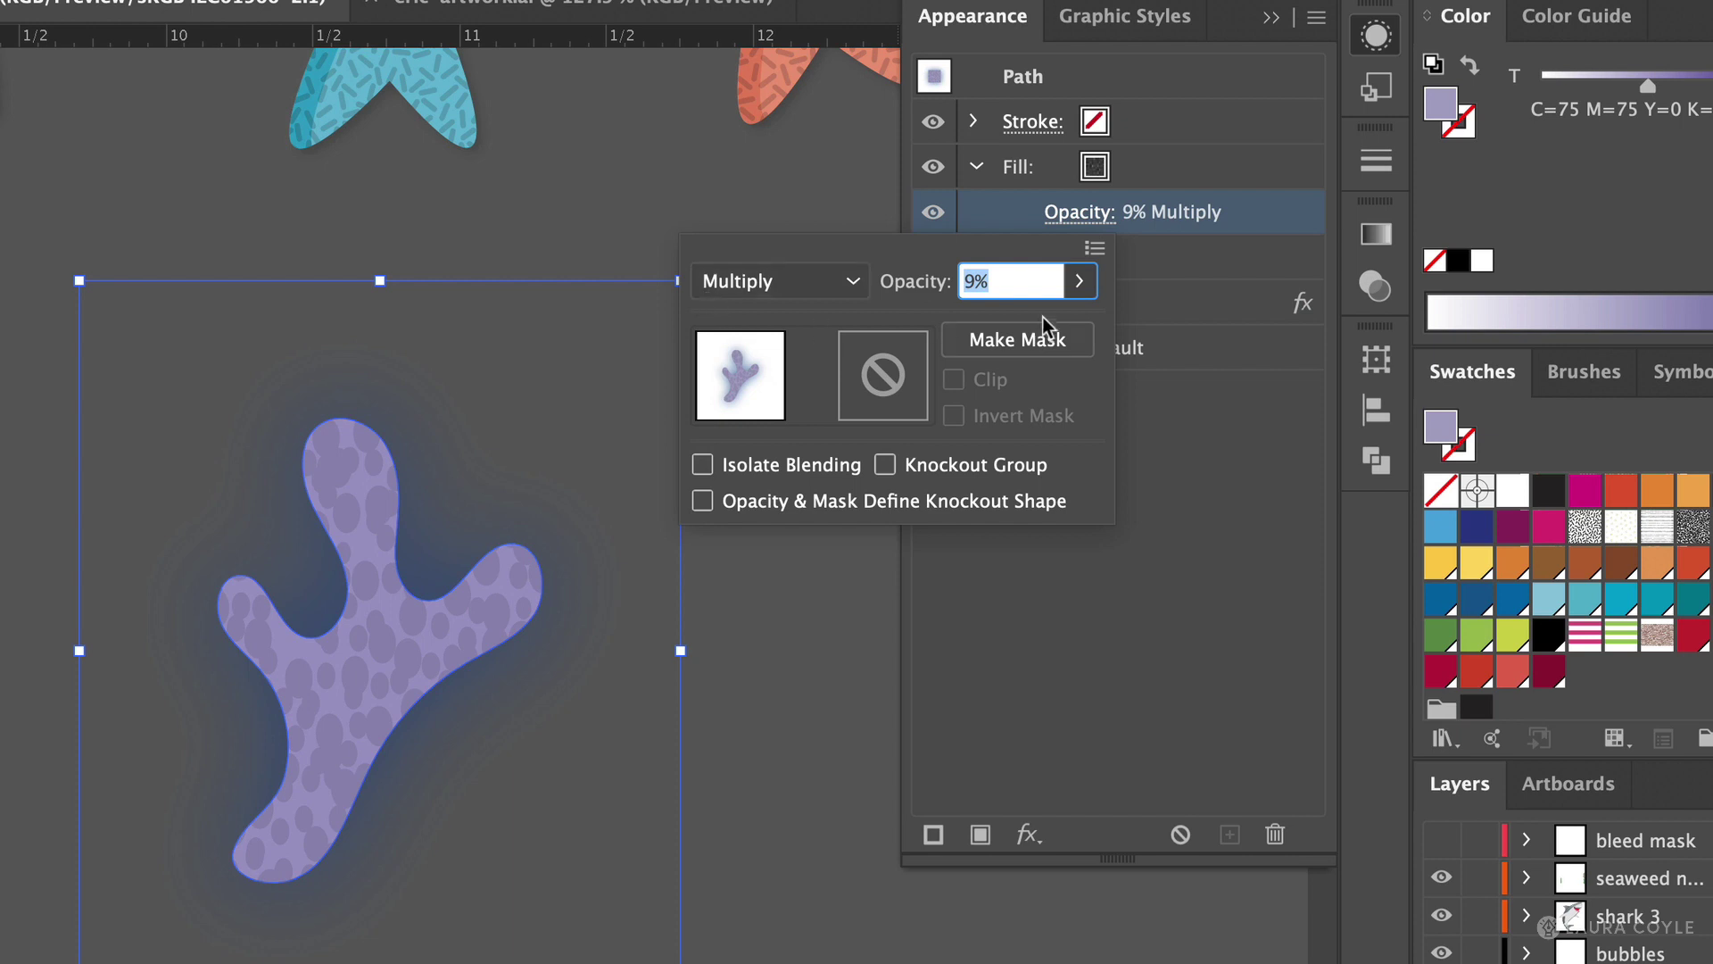
pyautogui.click(1083, 287)
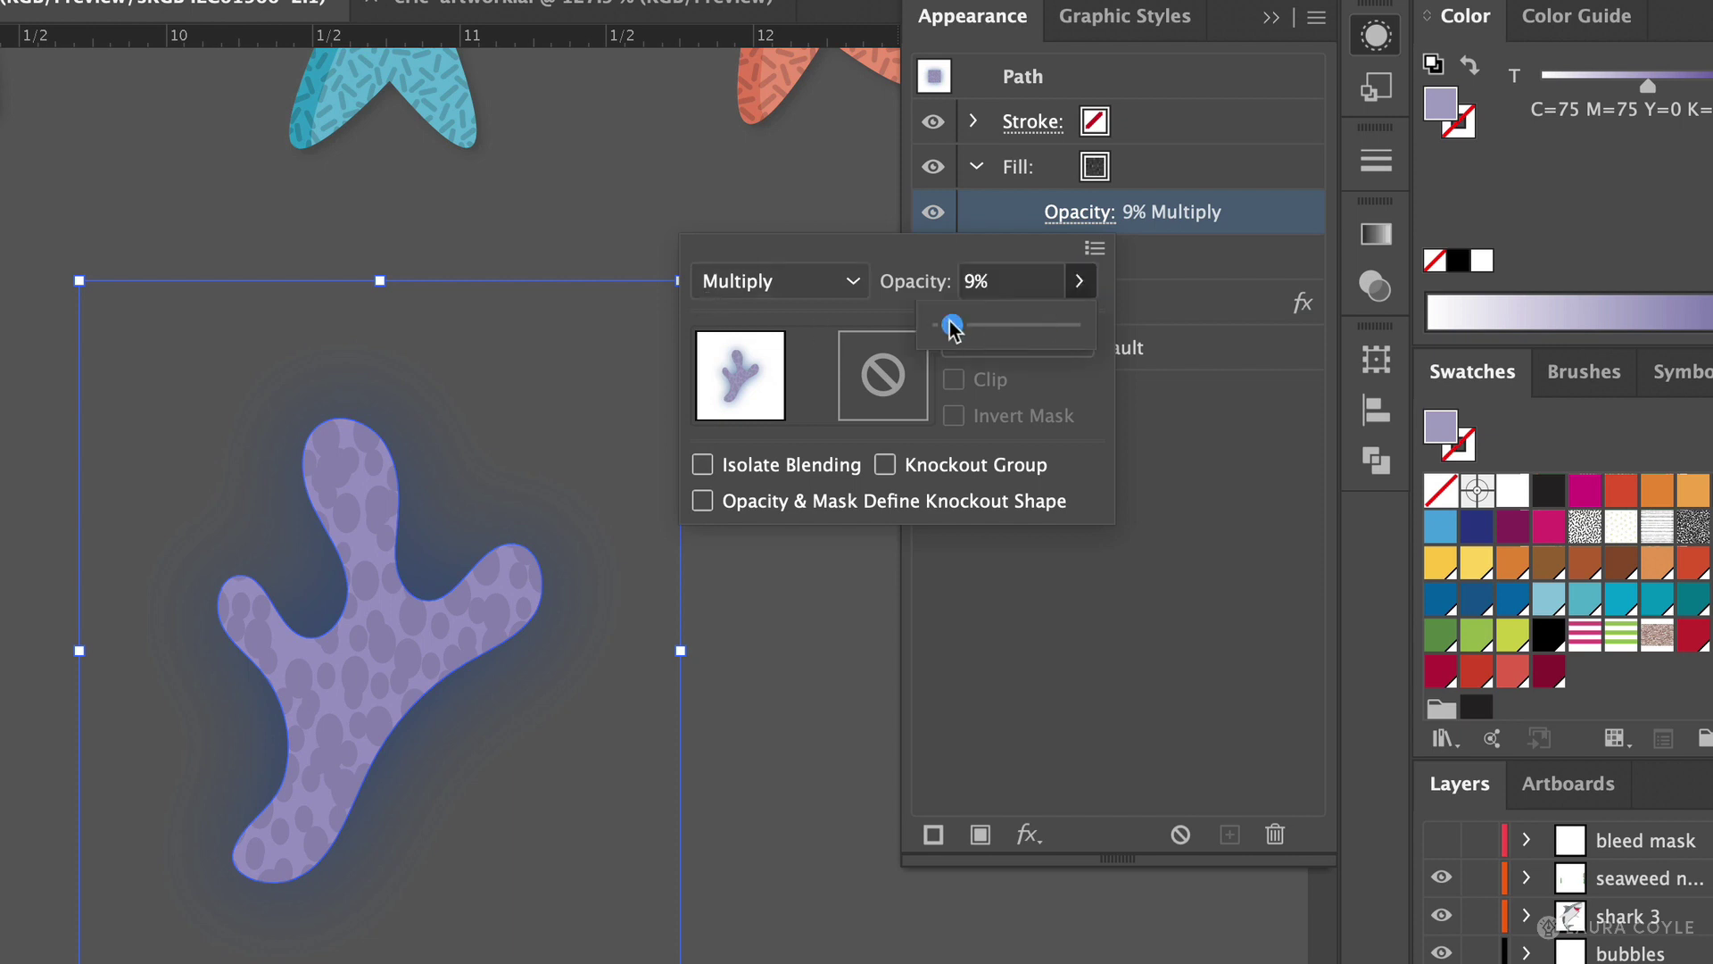
pyautogui.moveTo(949, 328)
pyautogui.mouseDown()
pyautogui.moveTo(1005, 343)
pyautogui.moveTo(964, 326)
pyautogui.mouseUp()
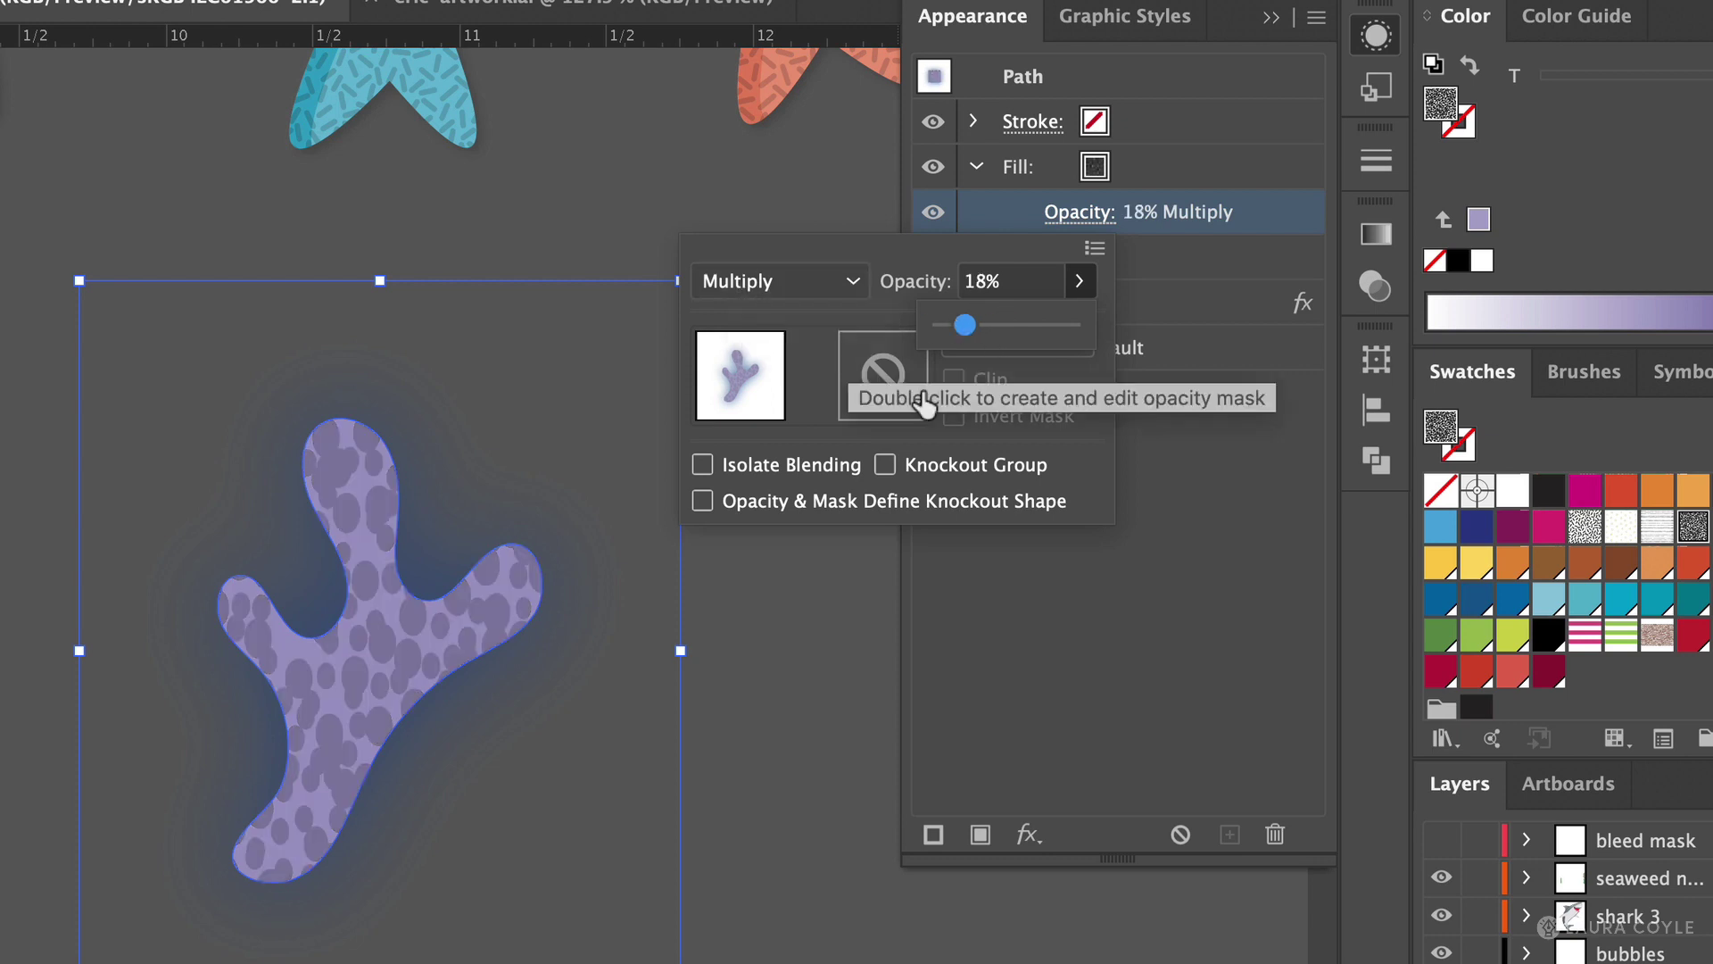
pyautogui.click(1219, 499)
pyautogui.click(815, 731)
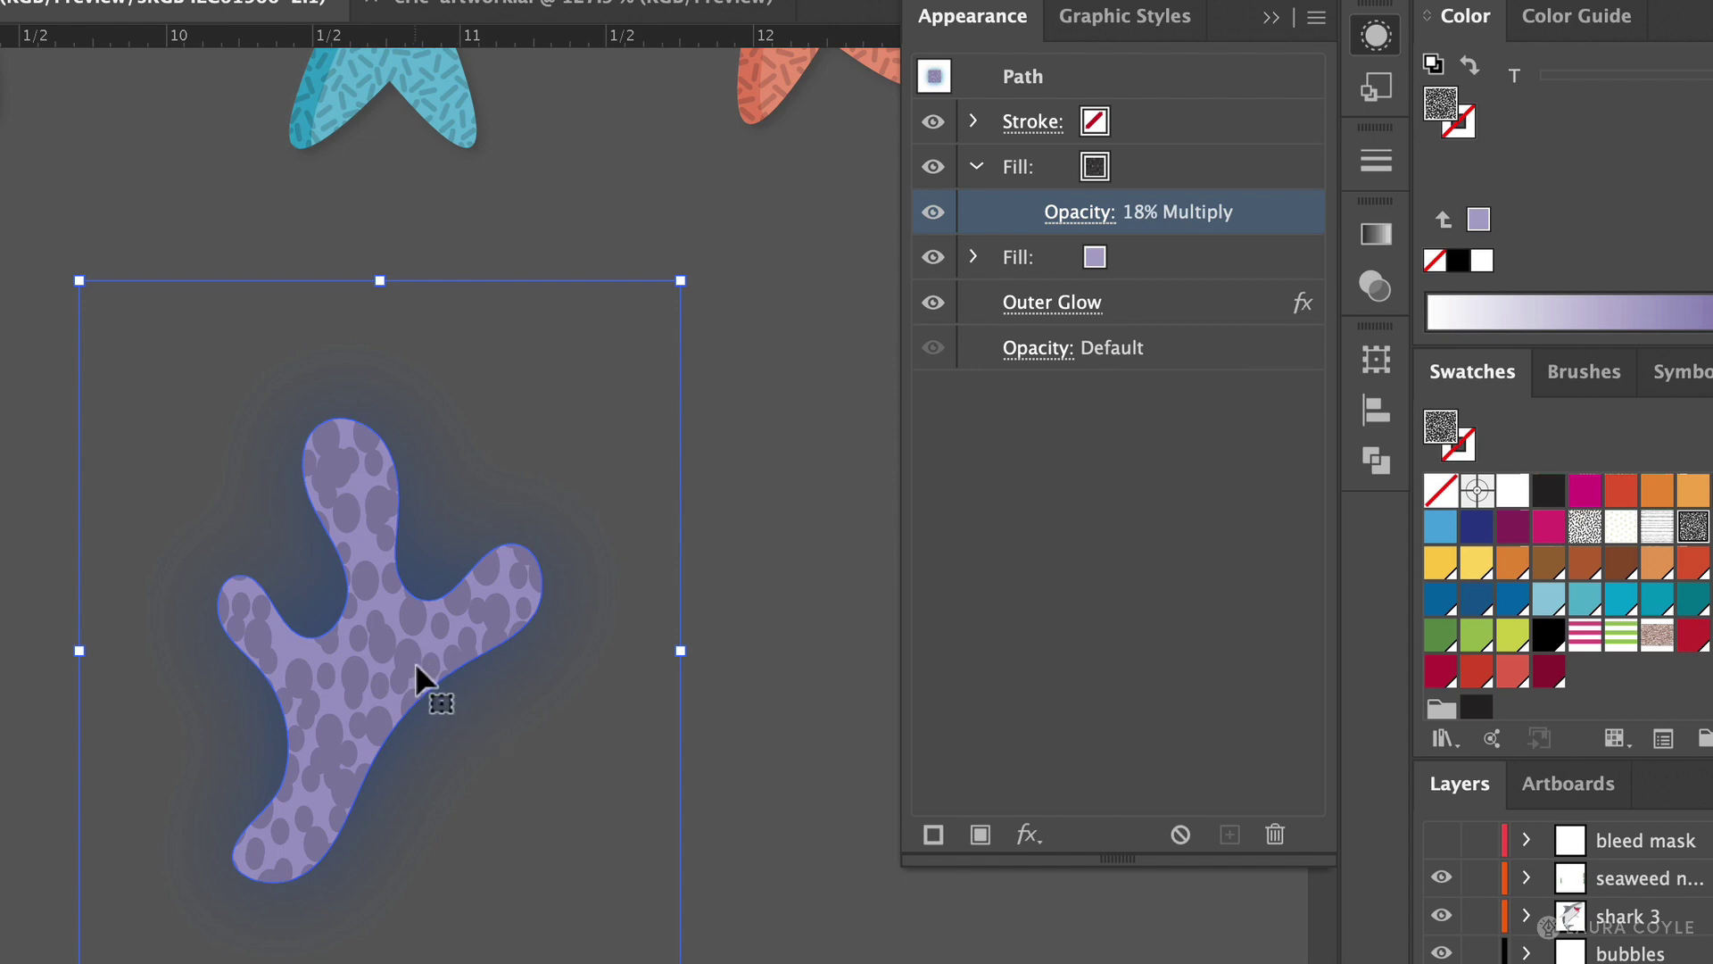
# Delete the purple coral copy from the canvas beside the artboard.
pyautogui.press('Delete')
pyautogui.press('z')
pyautogui.keyDown('alt'); pyautogui.click(535, 535); pyautogui.keyUp('alt')
pyautogui.keyDown('alt'); pyautogui.click(115, 745); pyautogui.keyUp('alt')
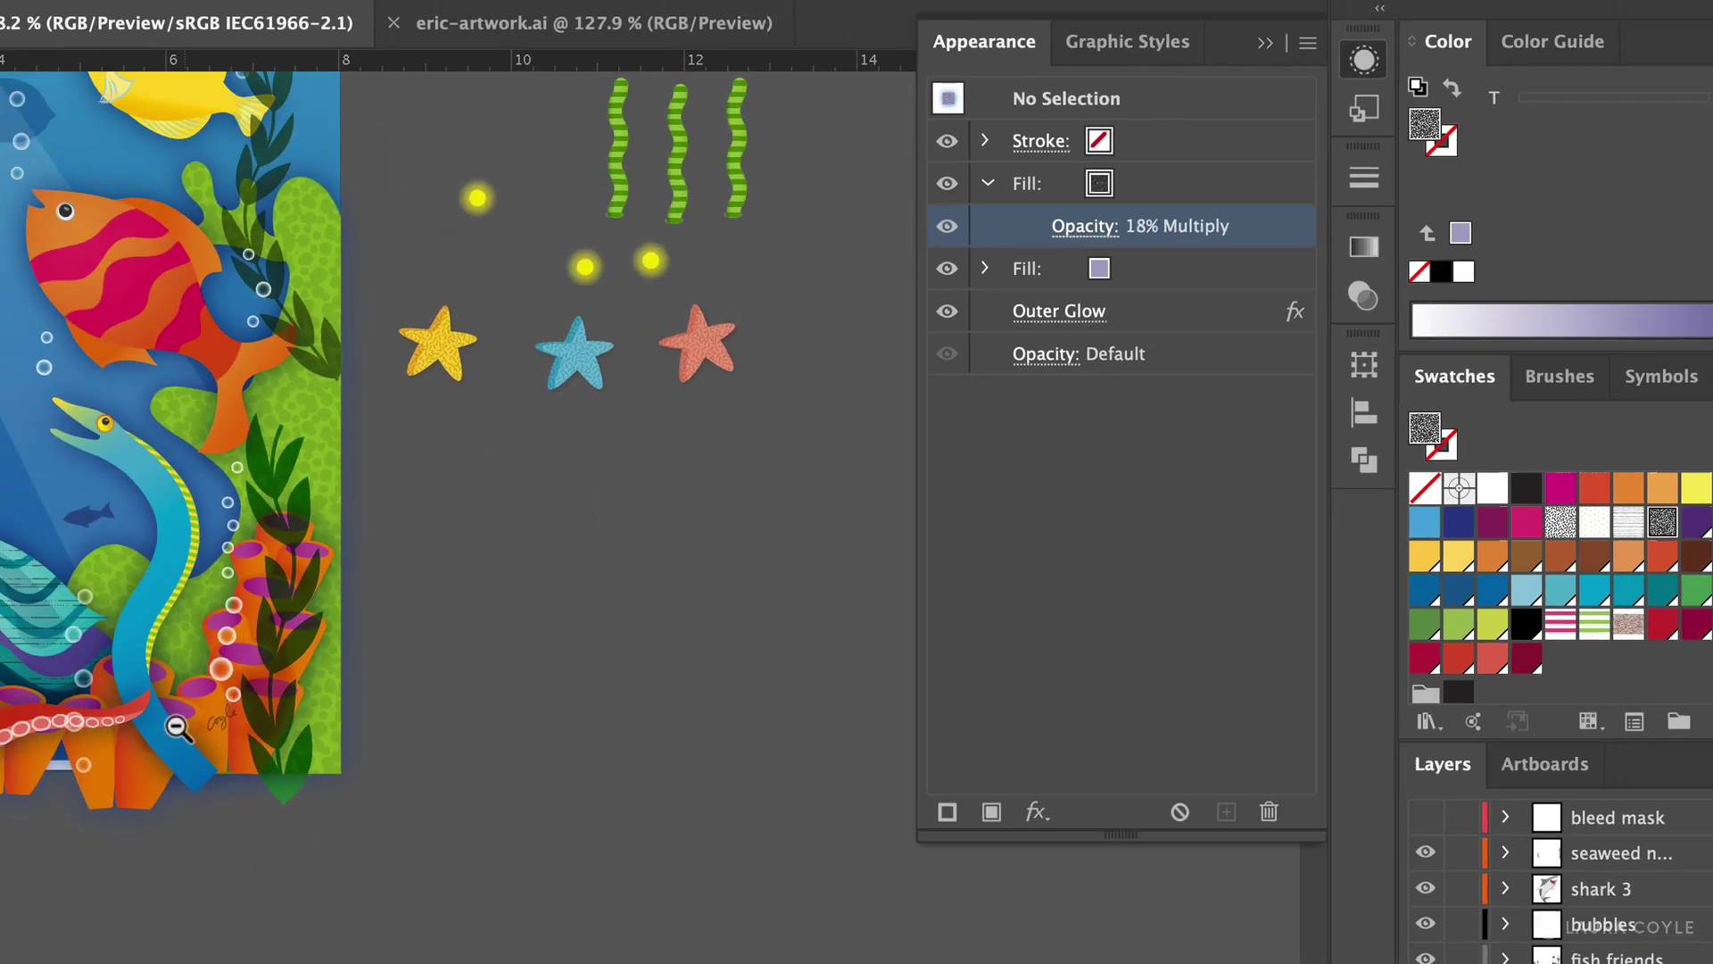
pyautogui.press('super+0')
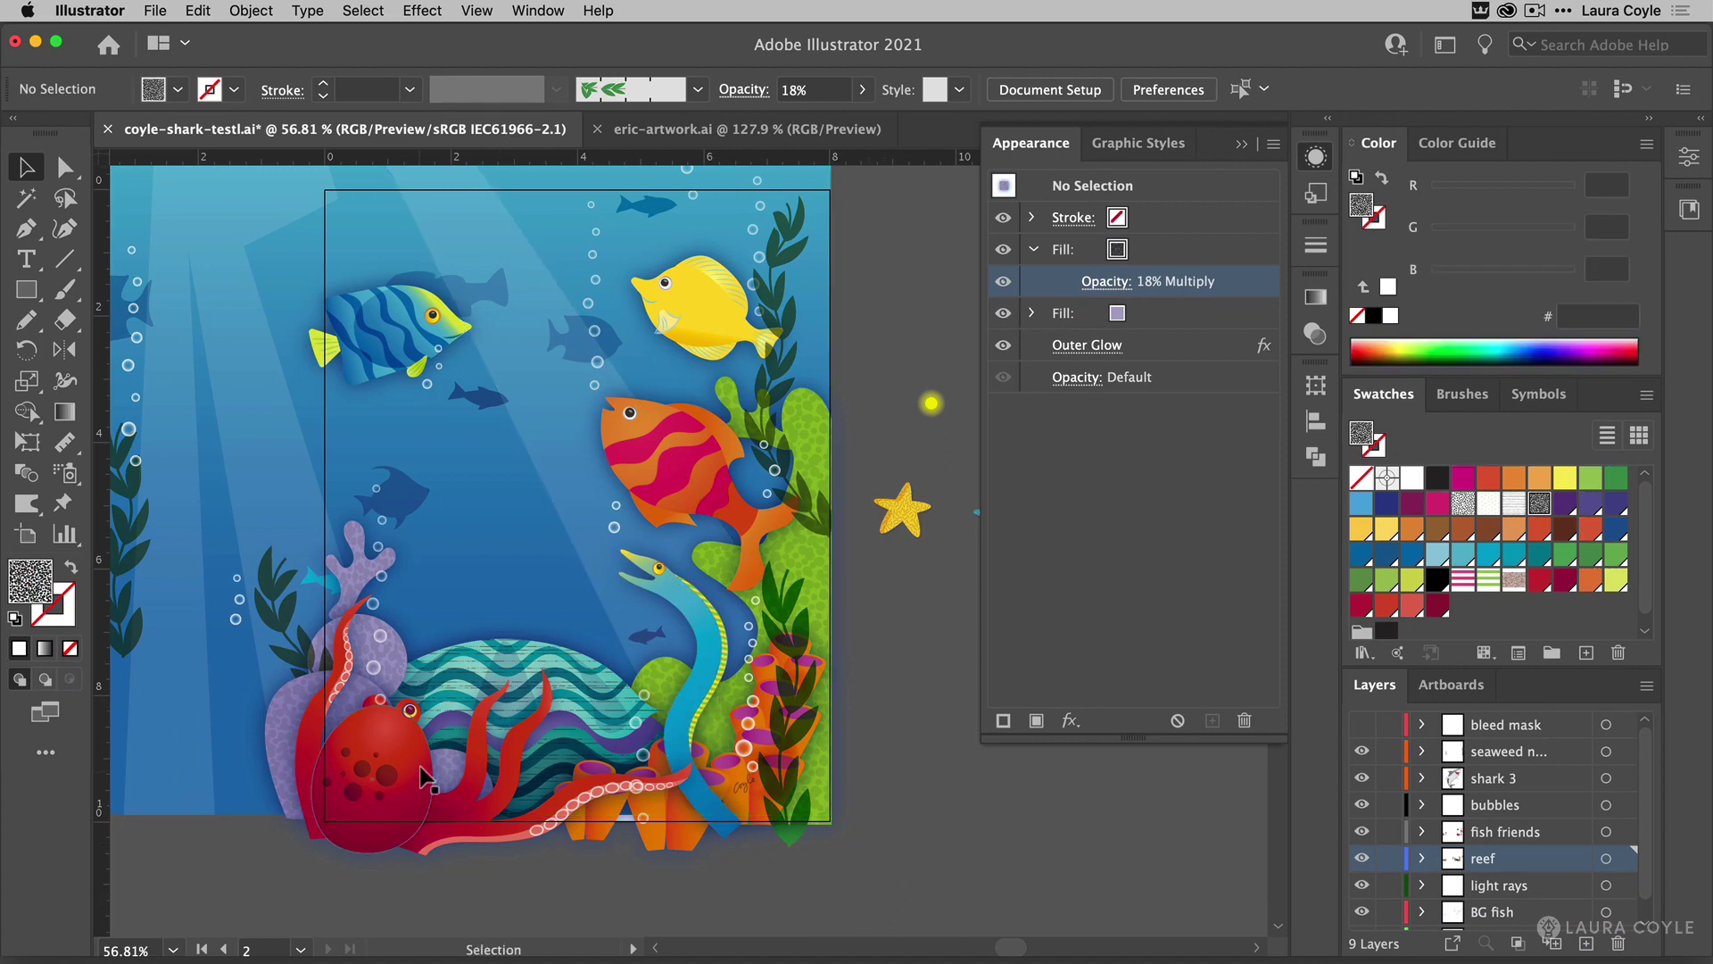
# Enlarge the red octopus group to about 7.48 in wide and 4.91 in high.
pyautogui.click(558, 709)
pyautogui.moveTo(692, 596); pyautogui.dragTo(769, 510)
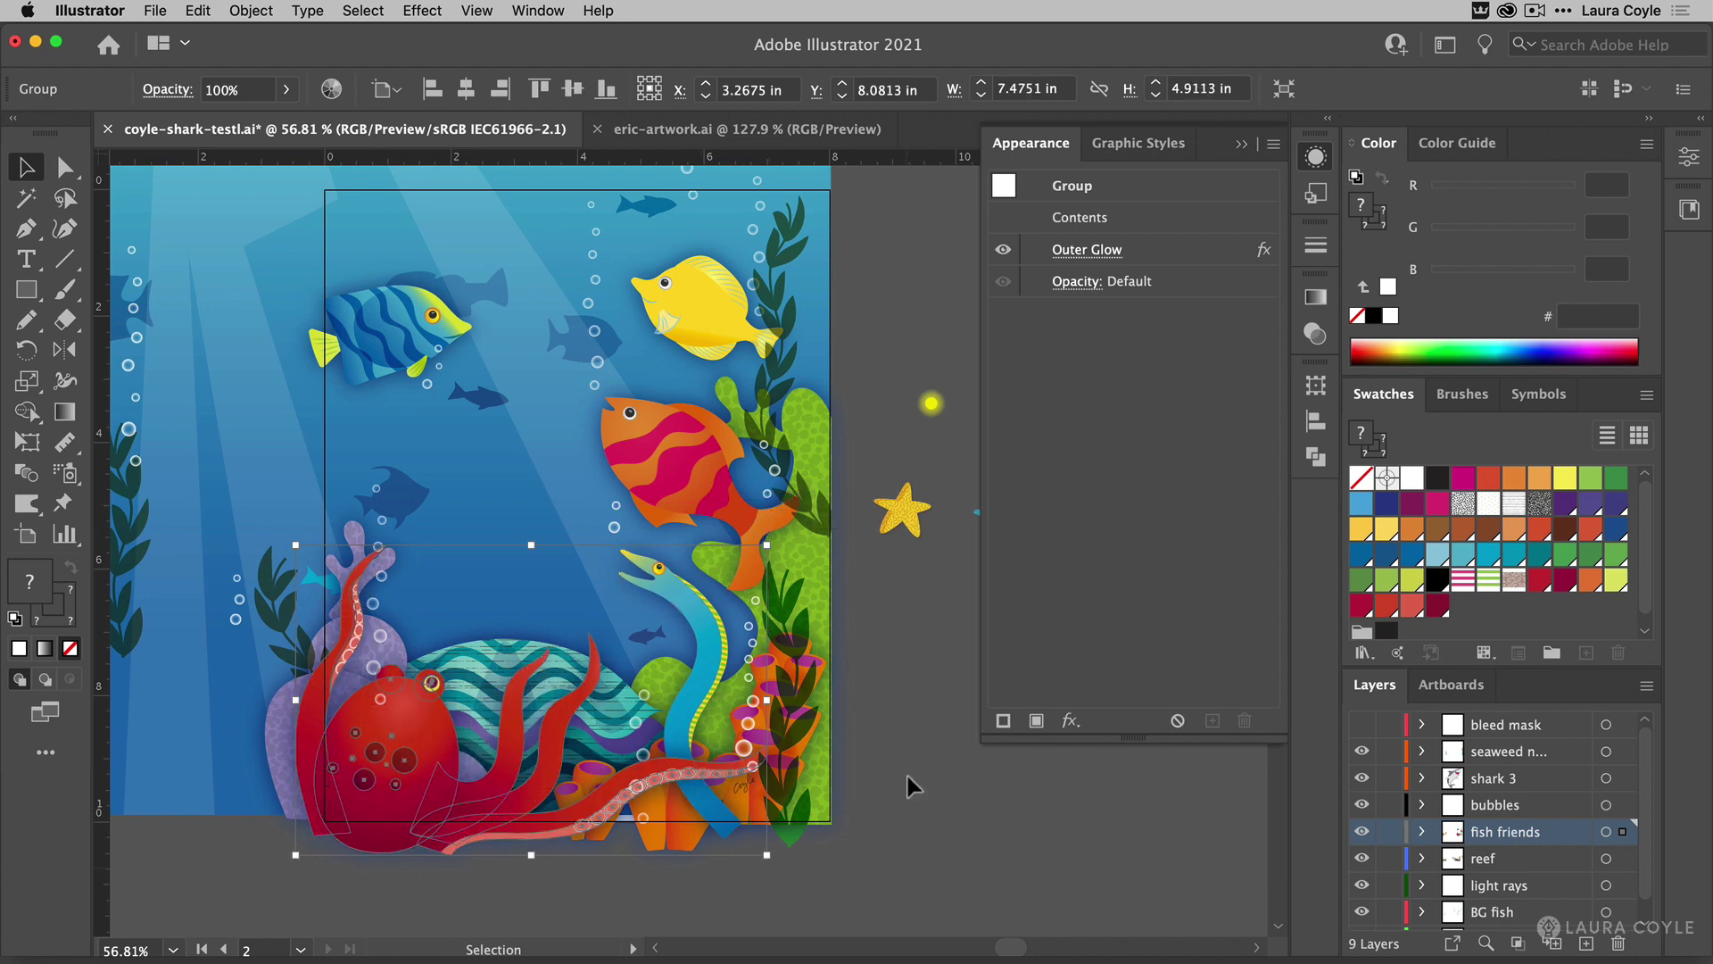
# Enlarge the orange tube coral group at the artboard's lower edge and shift it about 0.75 in left.
pyautogui.click(685, 855)
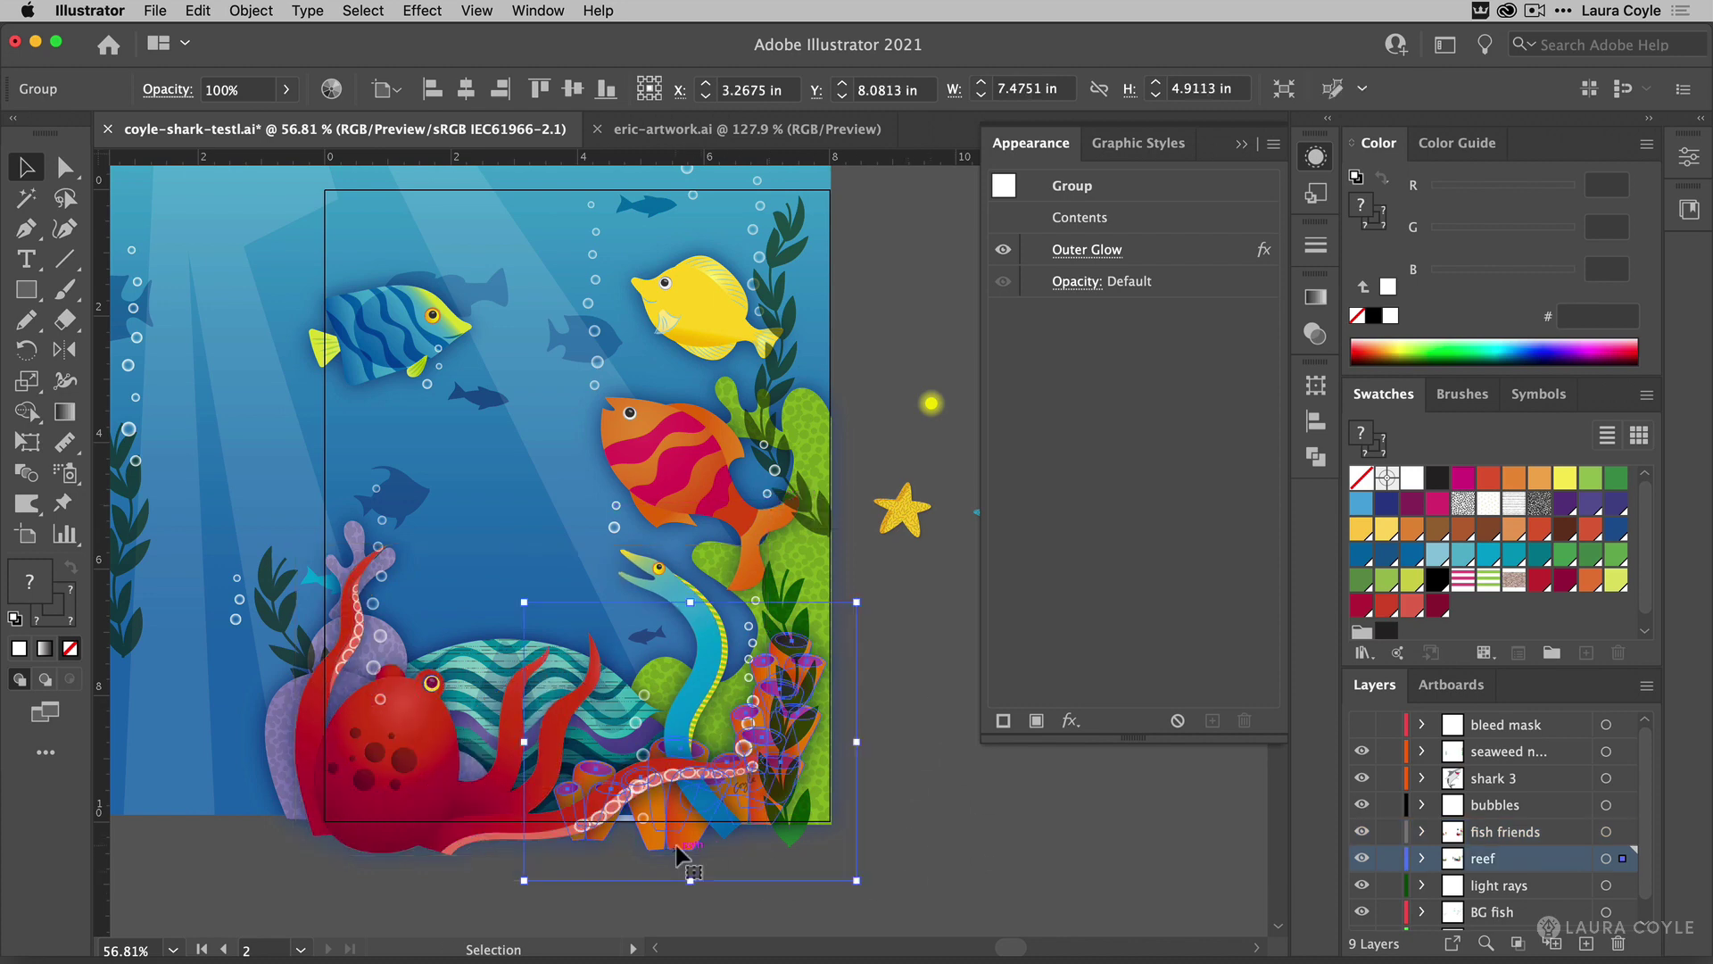
pyautogui.moveTo(859, 605); pyautogui.dragTo(905, 514)
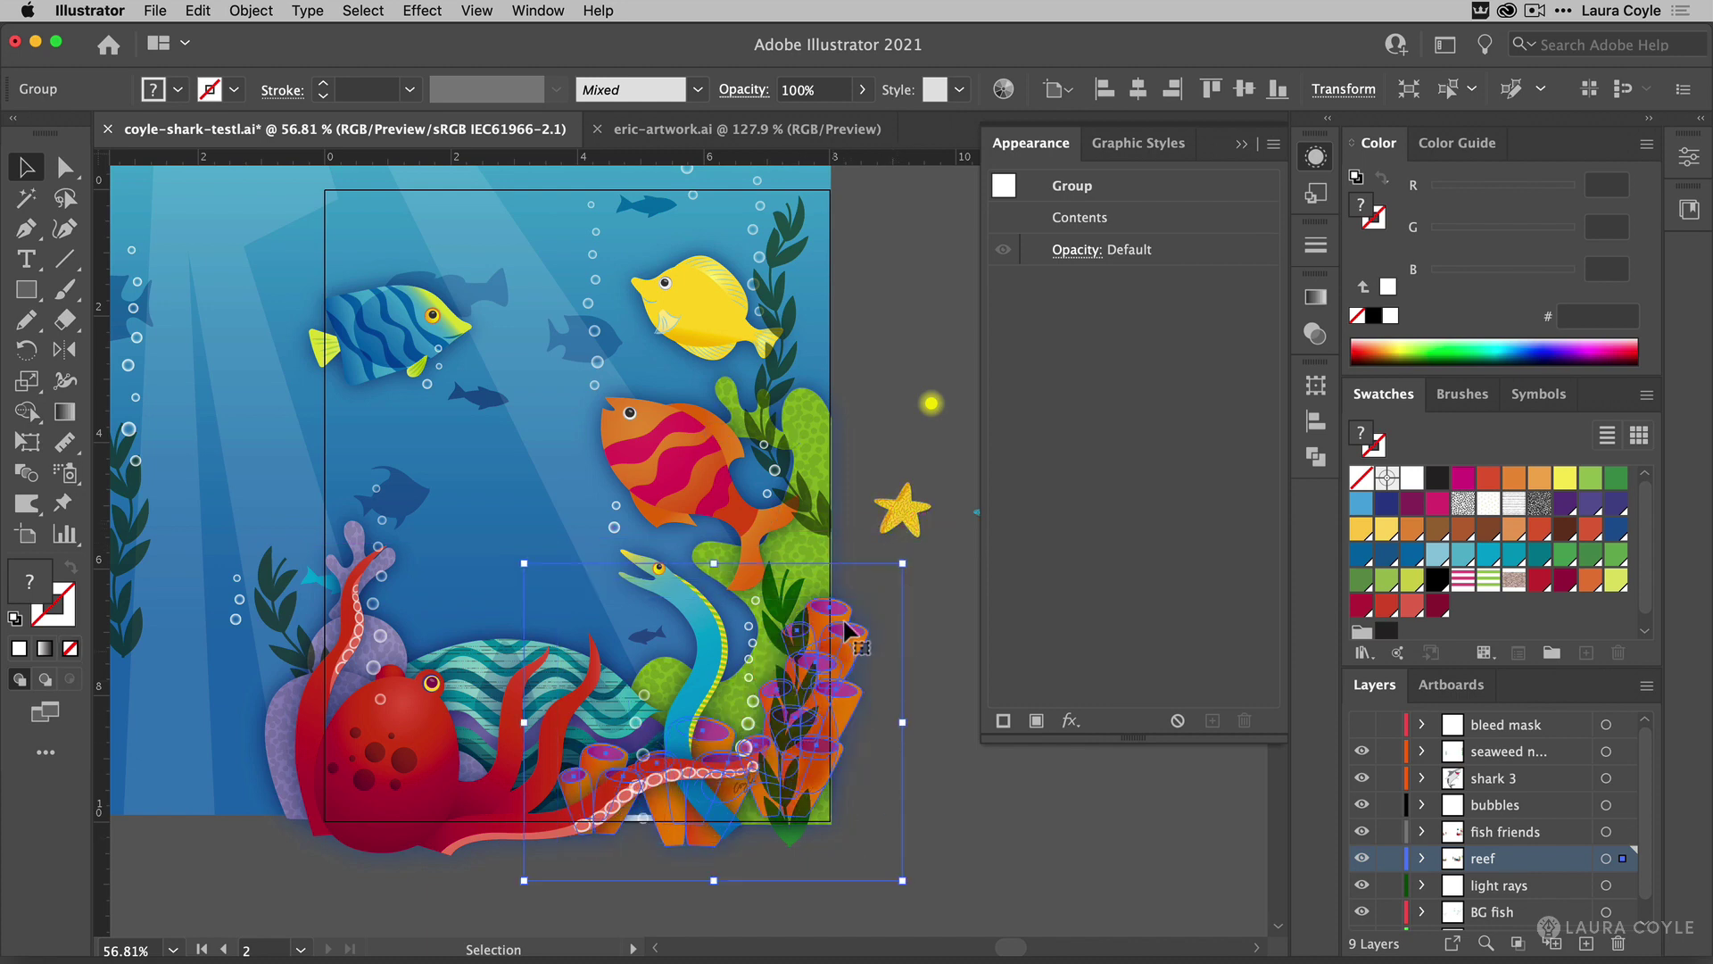
pyautogui.moveTo(847, 639); pyautogui.dragTo(800, 649)
pyautogui.click(962, 826)
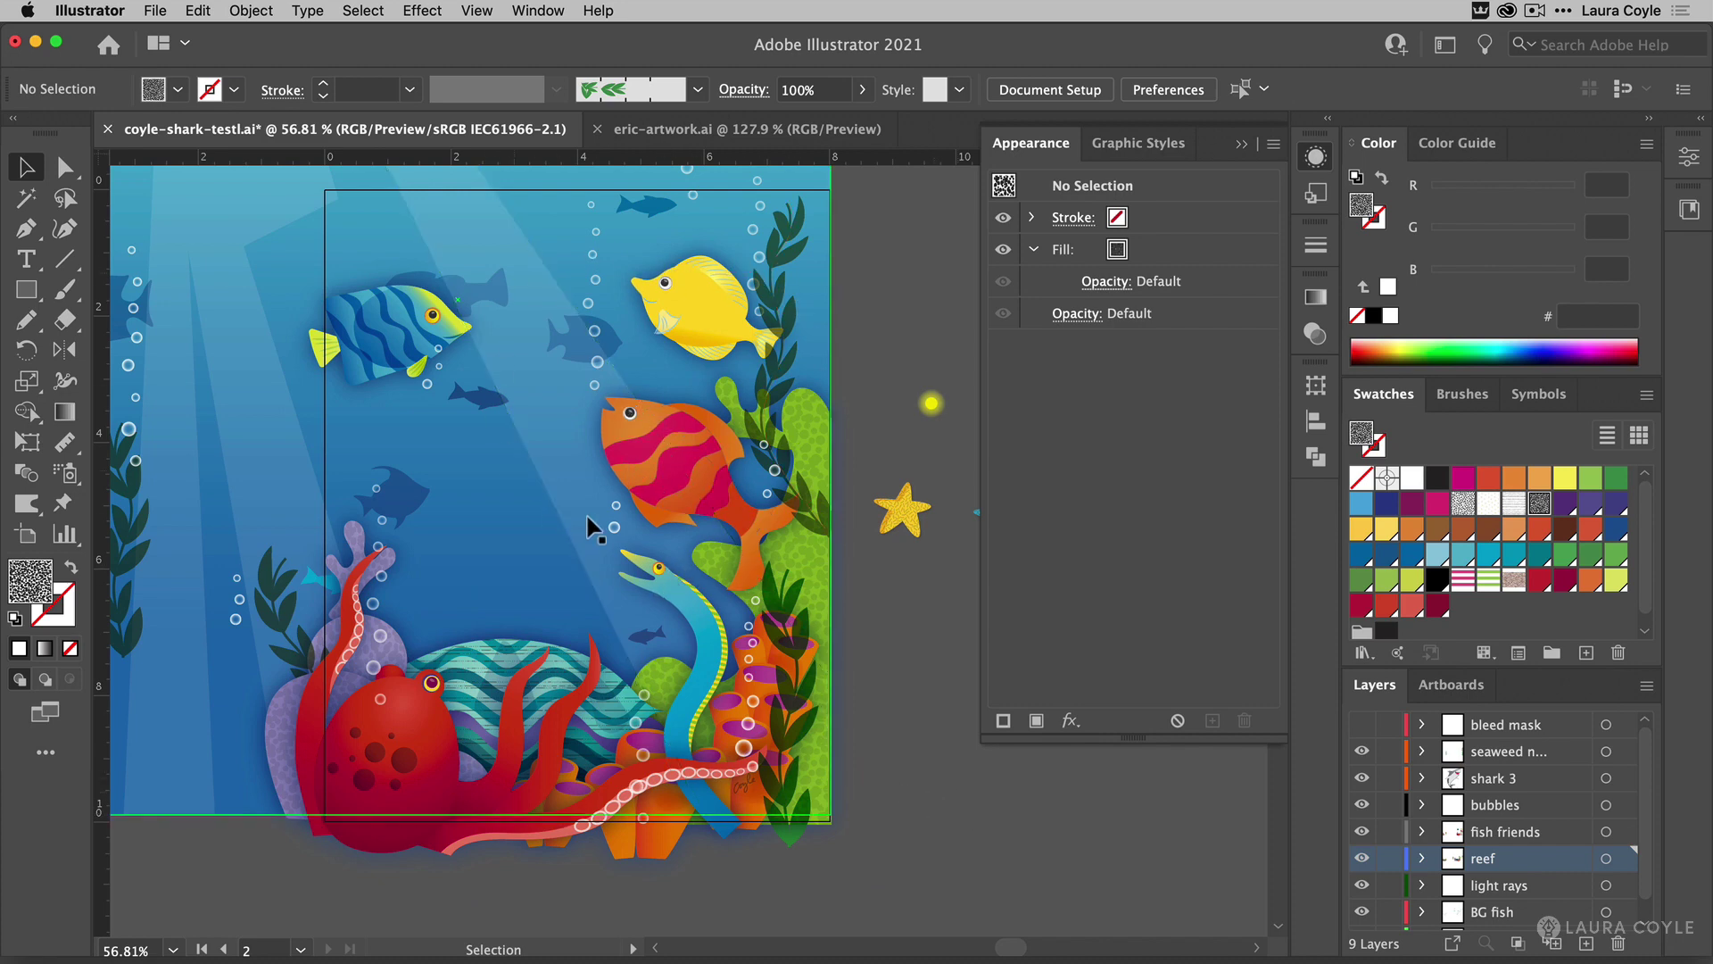
# Enlarge the orange and pink fish slightly and shift it up and left, beneath the yellow fish.
pyautogui.click(686, 465)
pyautogui.moveTo(593, 385); pyautogui.dragTo(545, 347)
pyautogui.moveTo(724, 484); pyautogui.dragTo(705, 463)
pyautogui.moveTo(541, 323); pyautogui.dragTo(523, 335)
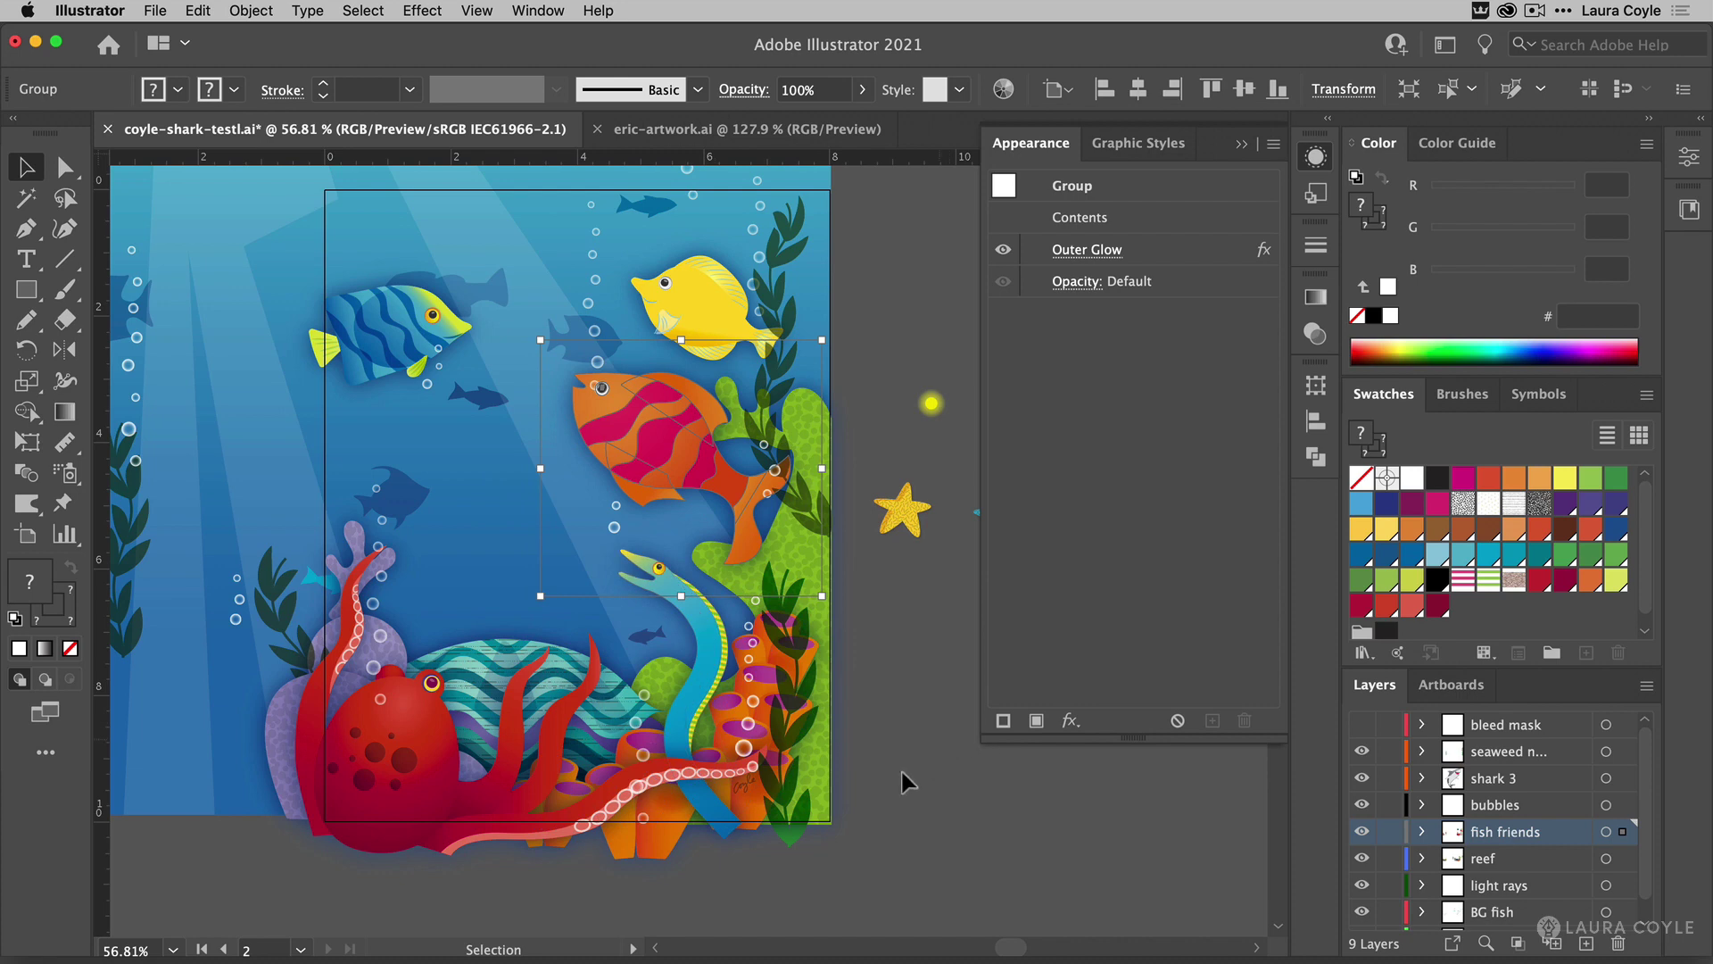
# Hide the bubbles layer and clear the selection.
pyautogui.click(1361, 806)
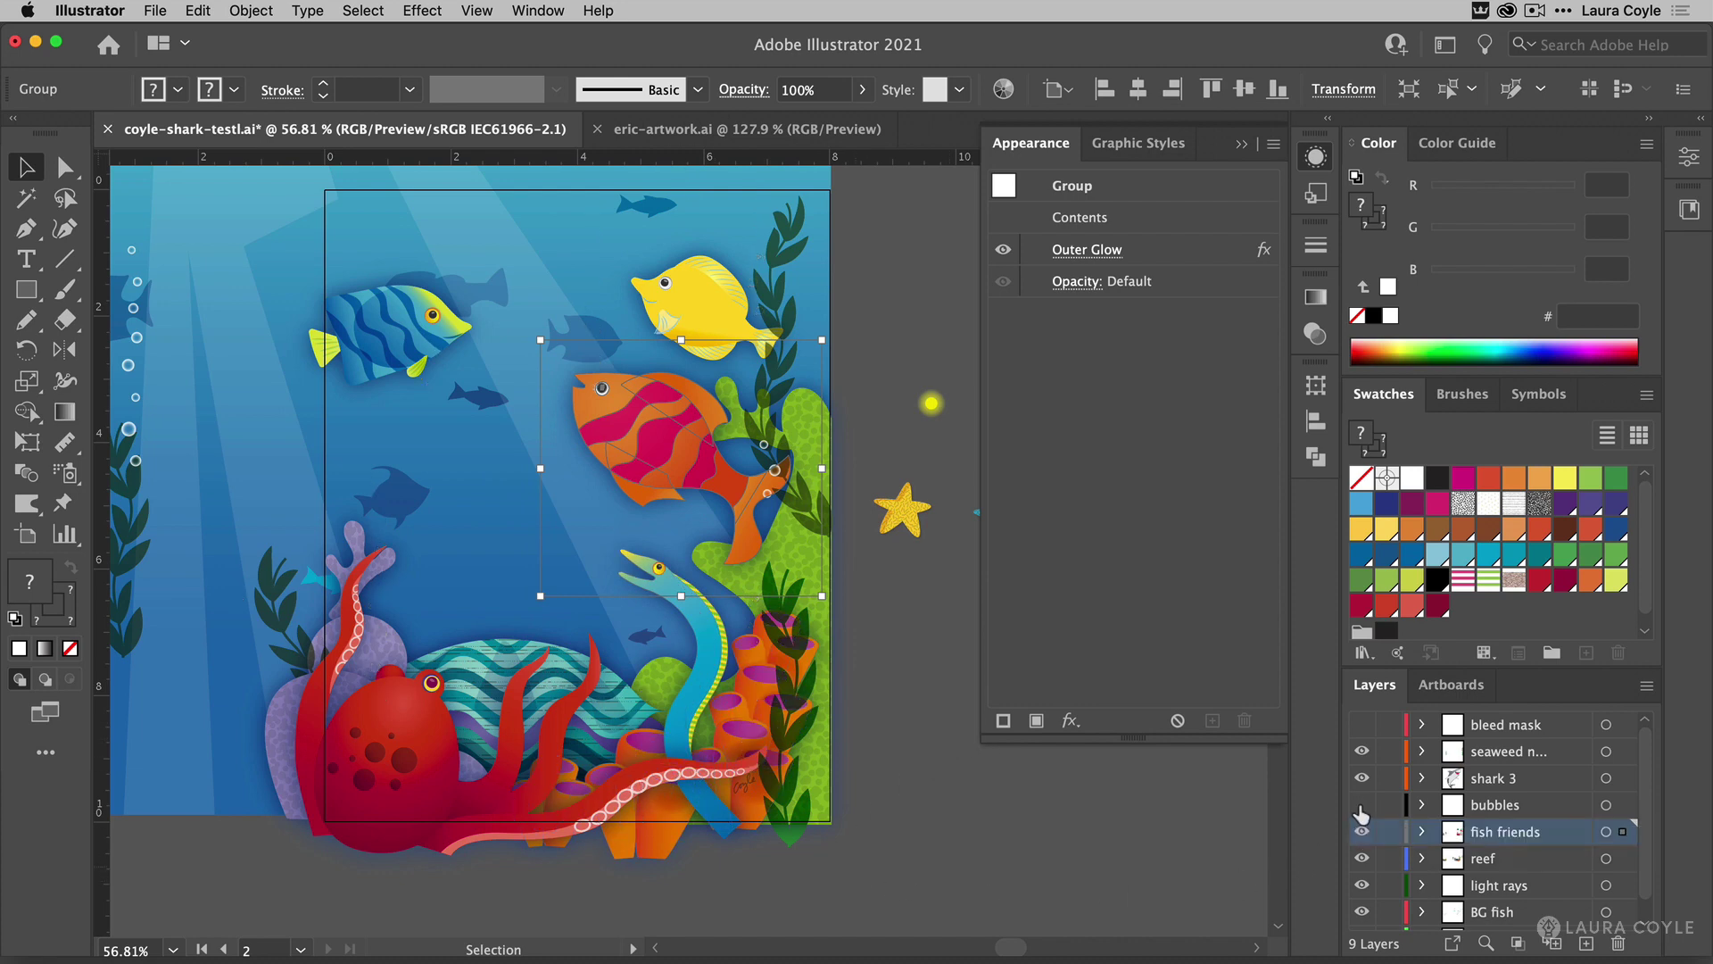
pyautogui.click(1082, 819)
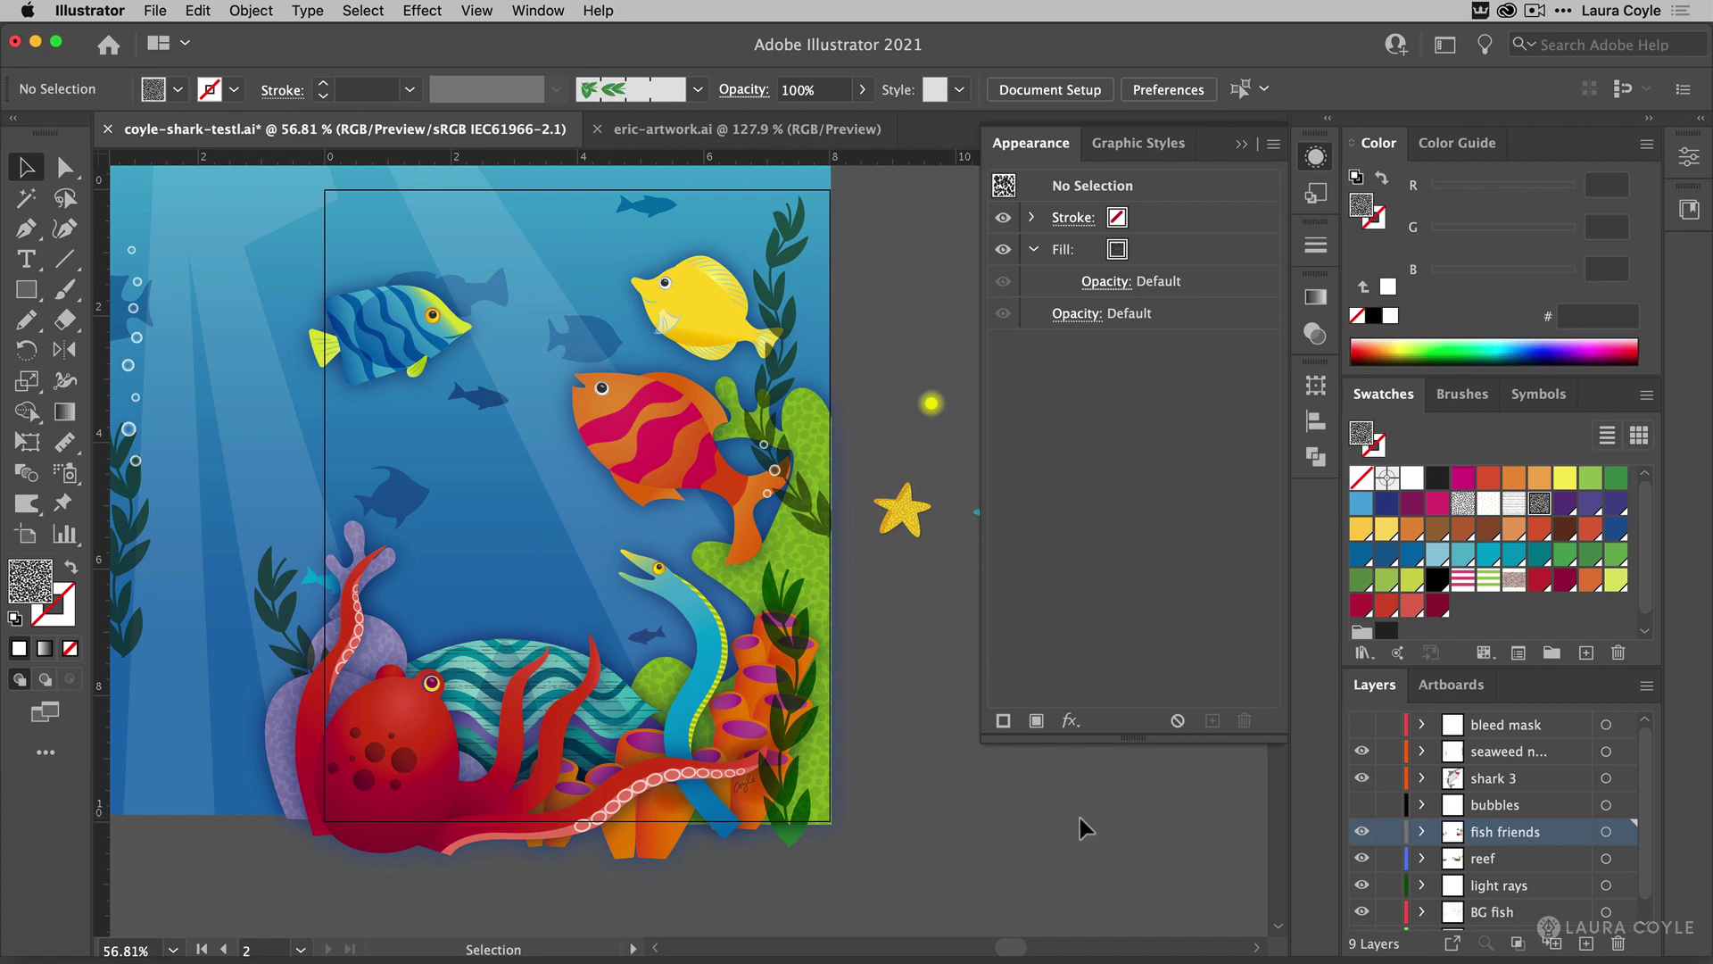
# Enlarge the blue striped fish, tilt it head-down and shift it fully inside the artboard's upper-left area.
pyautogui.click(437, 319)
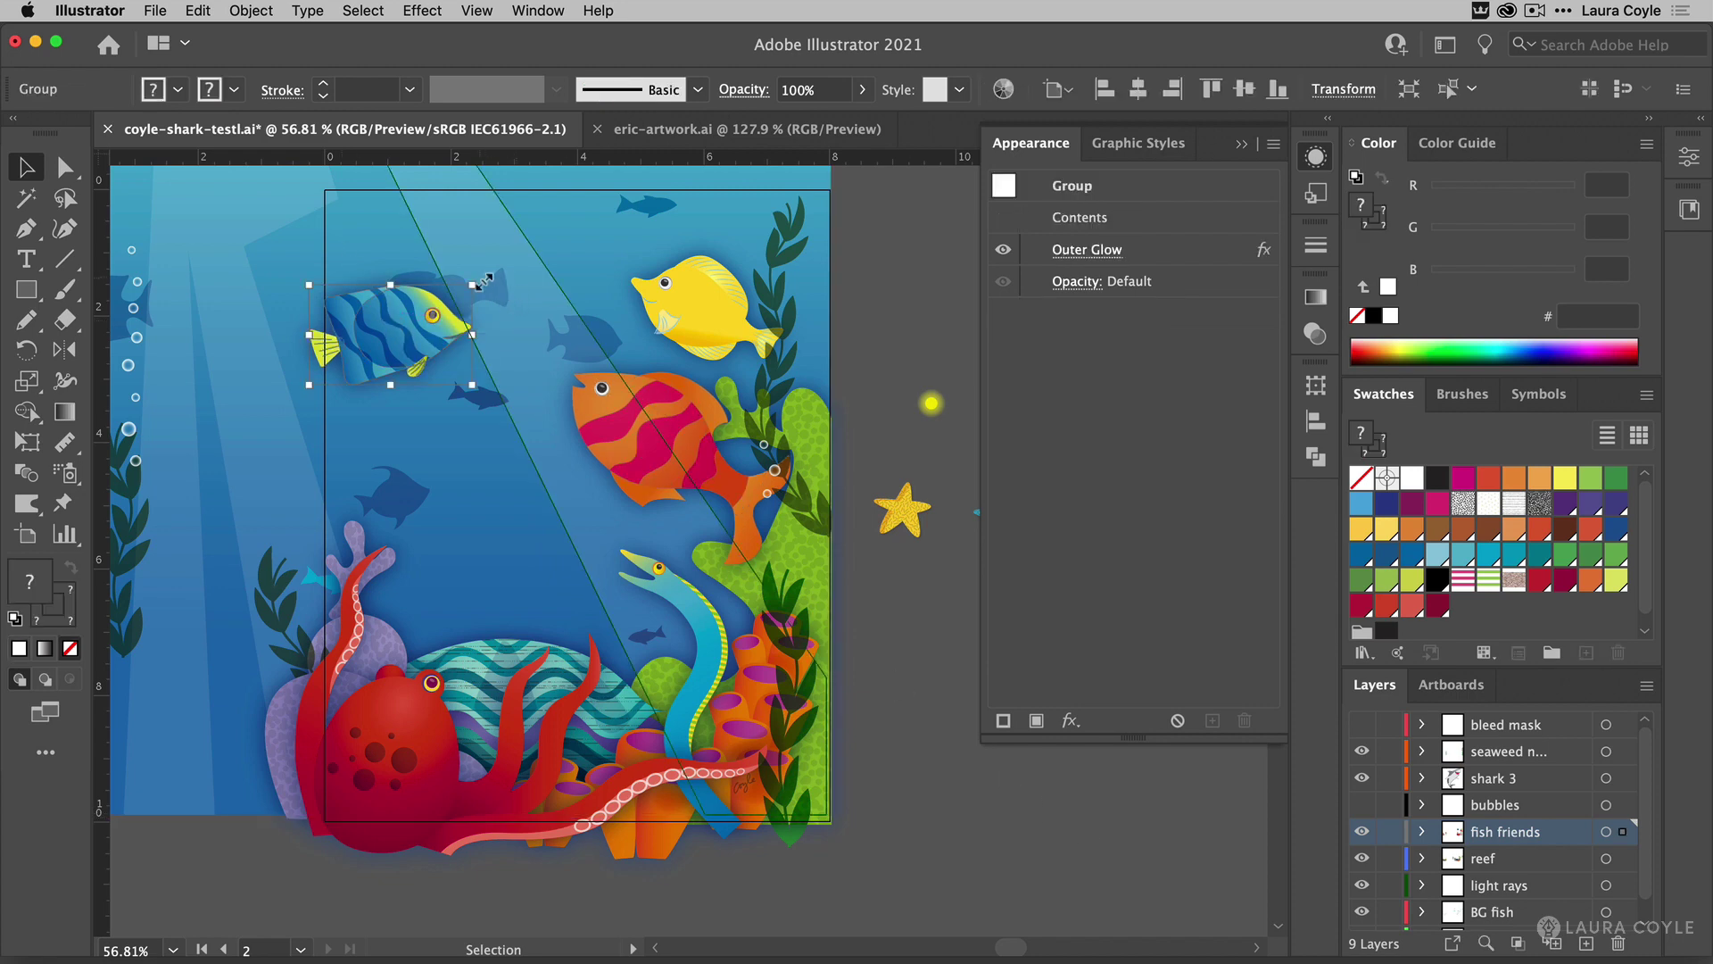
pyautogui.moveTo(482, 282); pyautogui.dragTo(518, 251)
pyautogui.moveTo(419, 318); pyautogui.dragTo(447, 331)
# Rotate the yellow fish so its head tilts down, move it up toward the artboard's upper-right corner and enlarge it slightly.
pyautogui.click(772, 337)
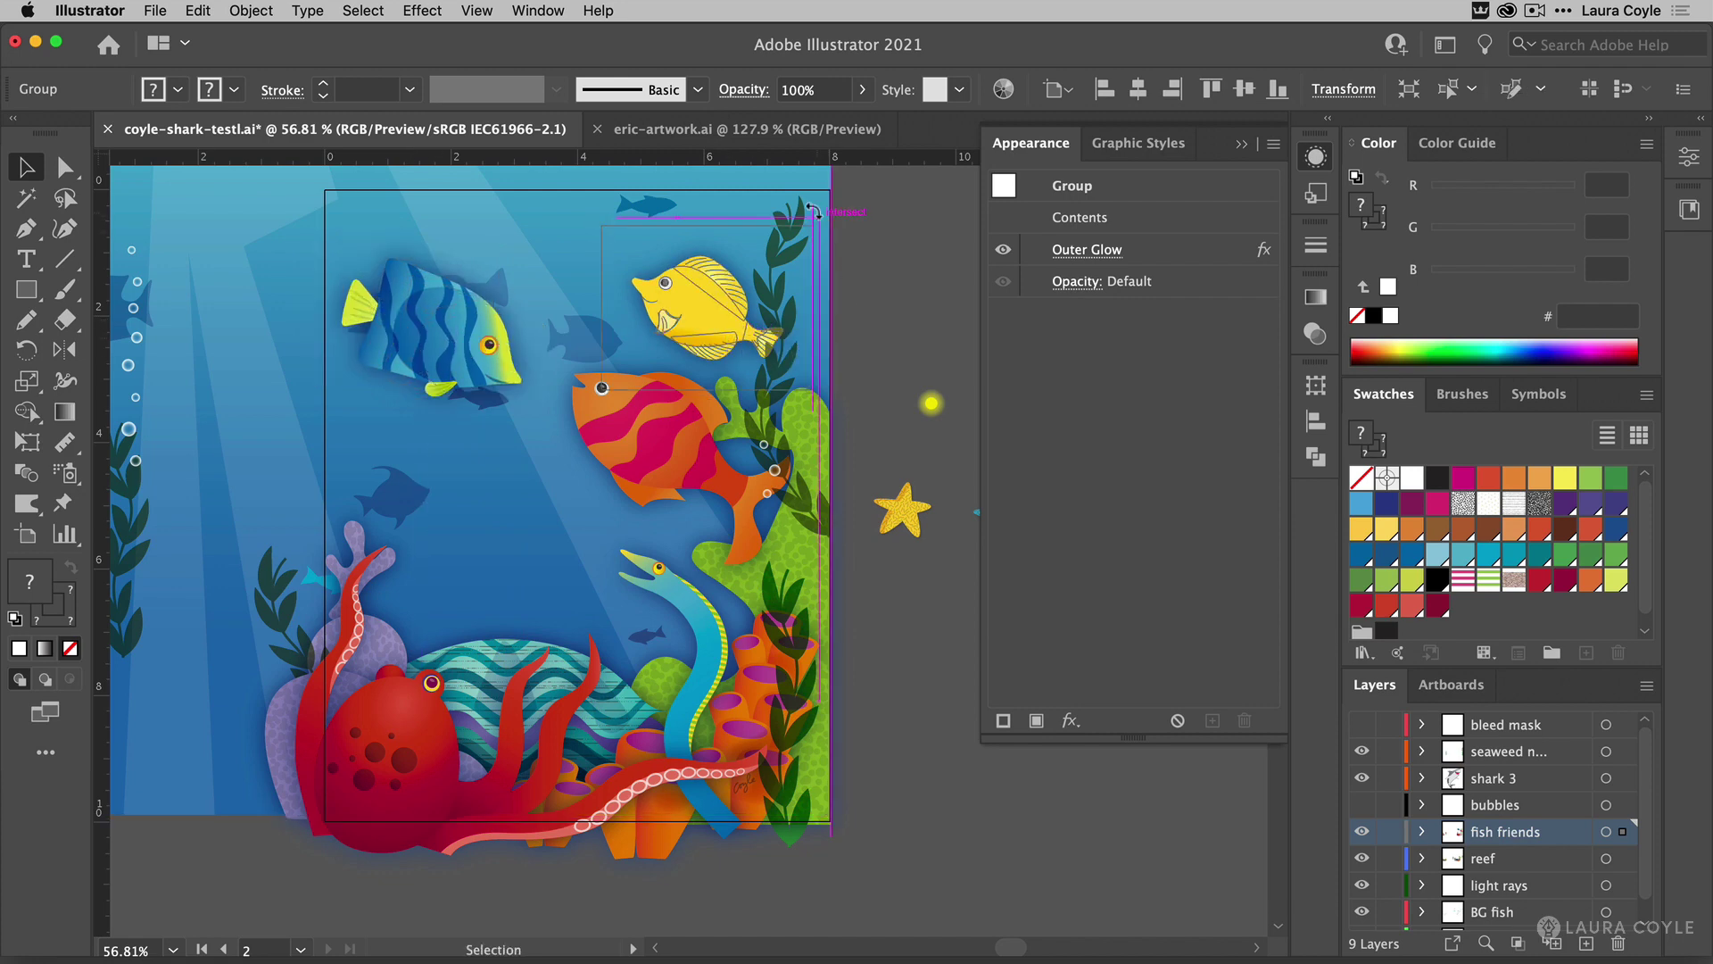
pyautogui.moveTo(814, 211); pyautogui.dragTo(814, 236)
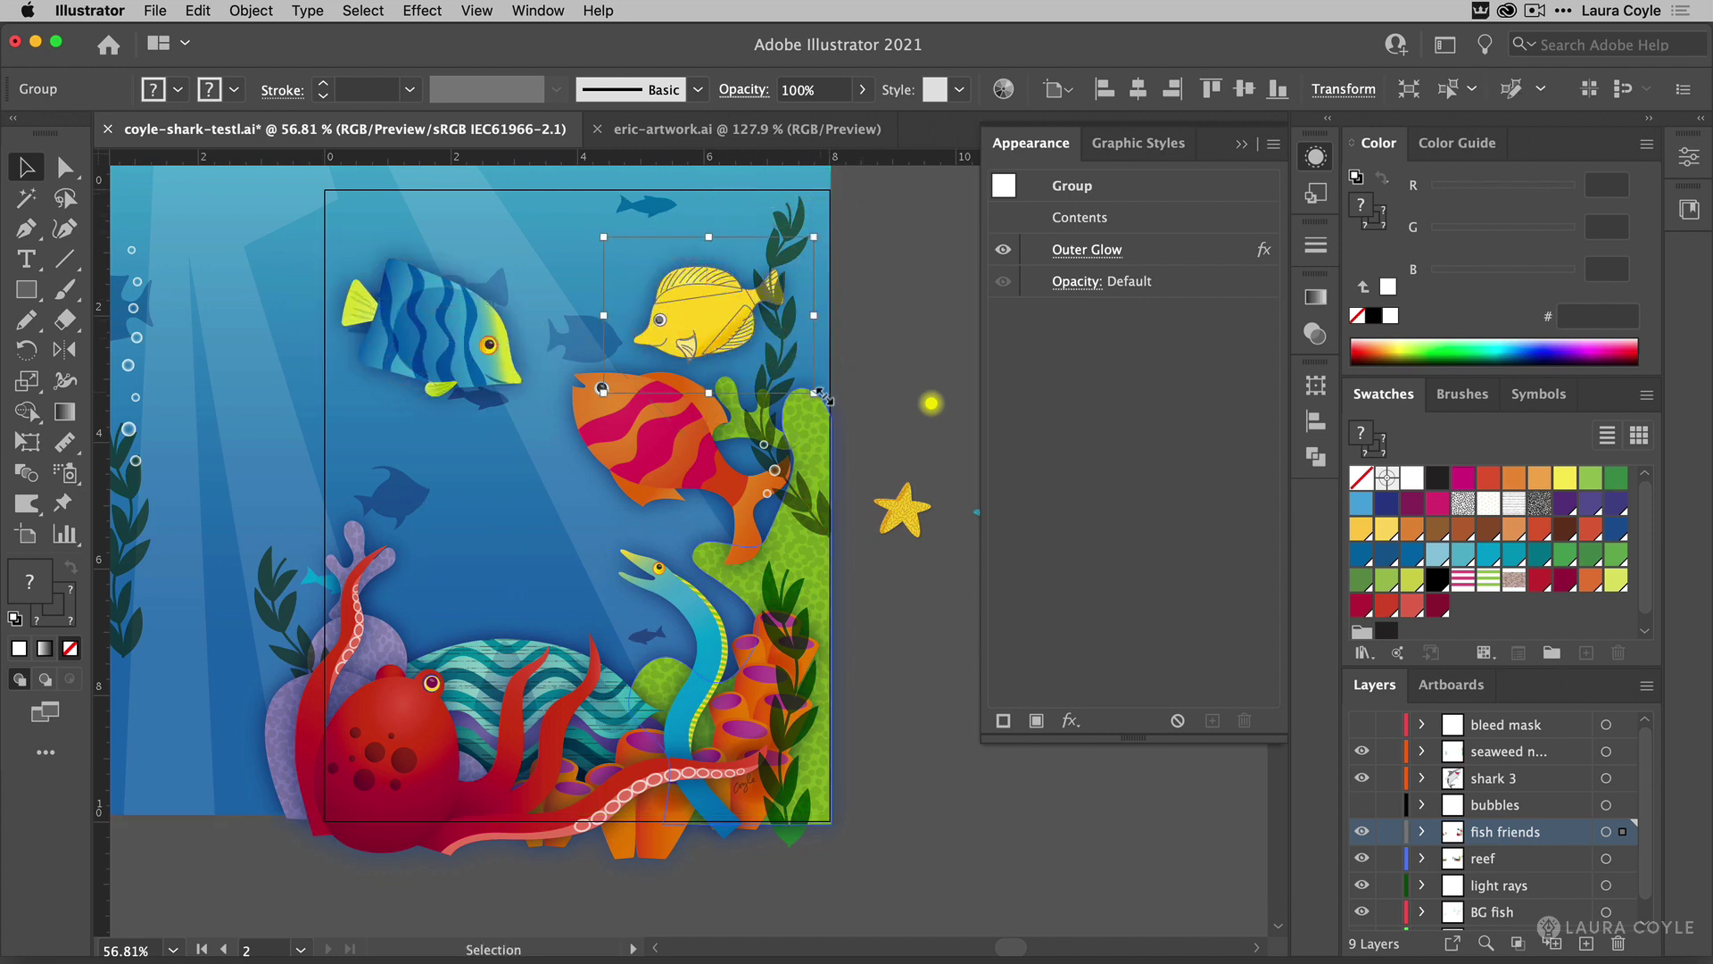
pyautogui.moveTo(823, 397)
pyautogui.mouseDown()
pyautogui.moveTo(858, 405)
pyautogui.moveTo(830, 399)
pyautogui.mouseUp()
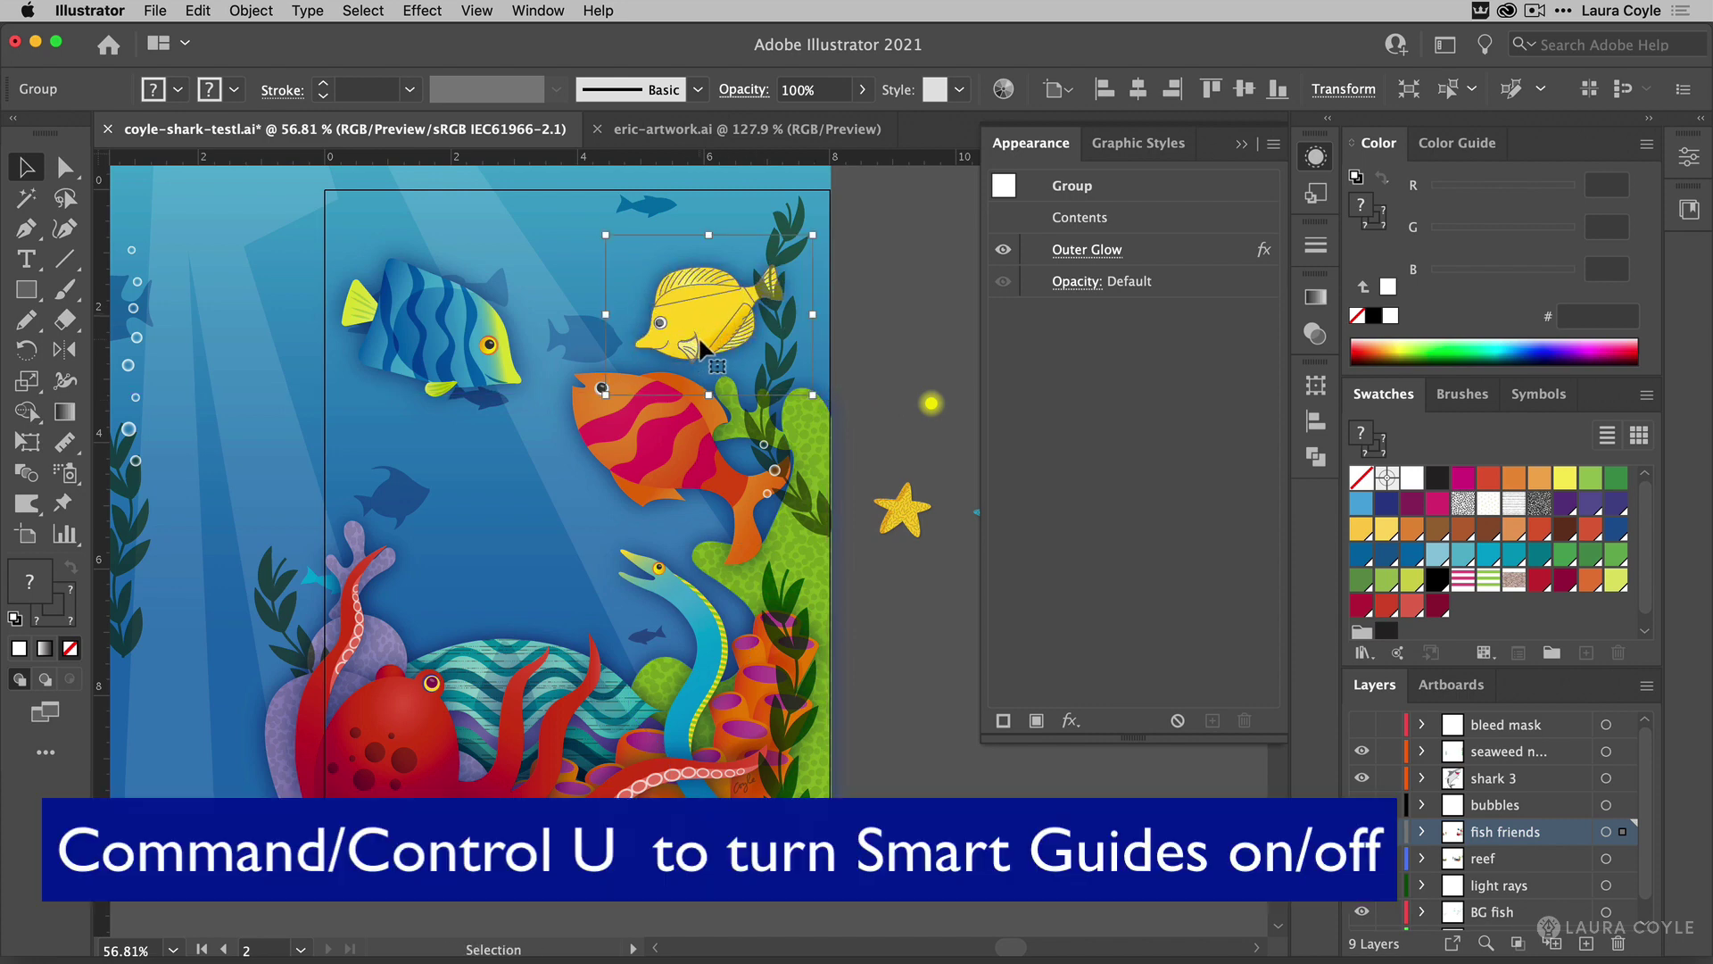
pyautogui.moveTo(699, 341); pyautogui.dragTo(717, 296)
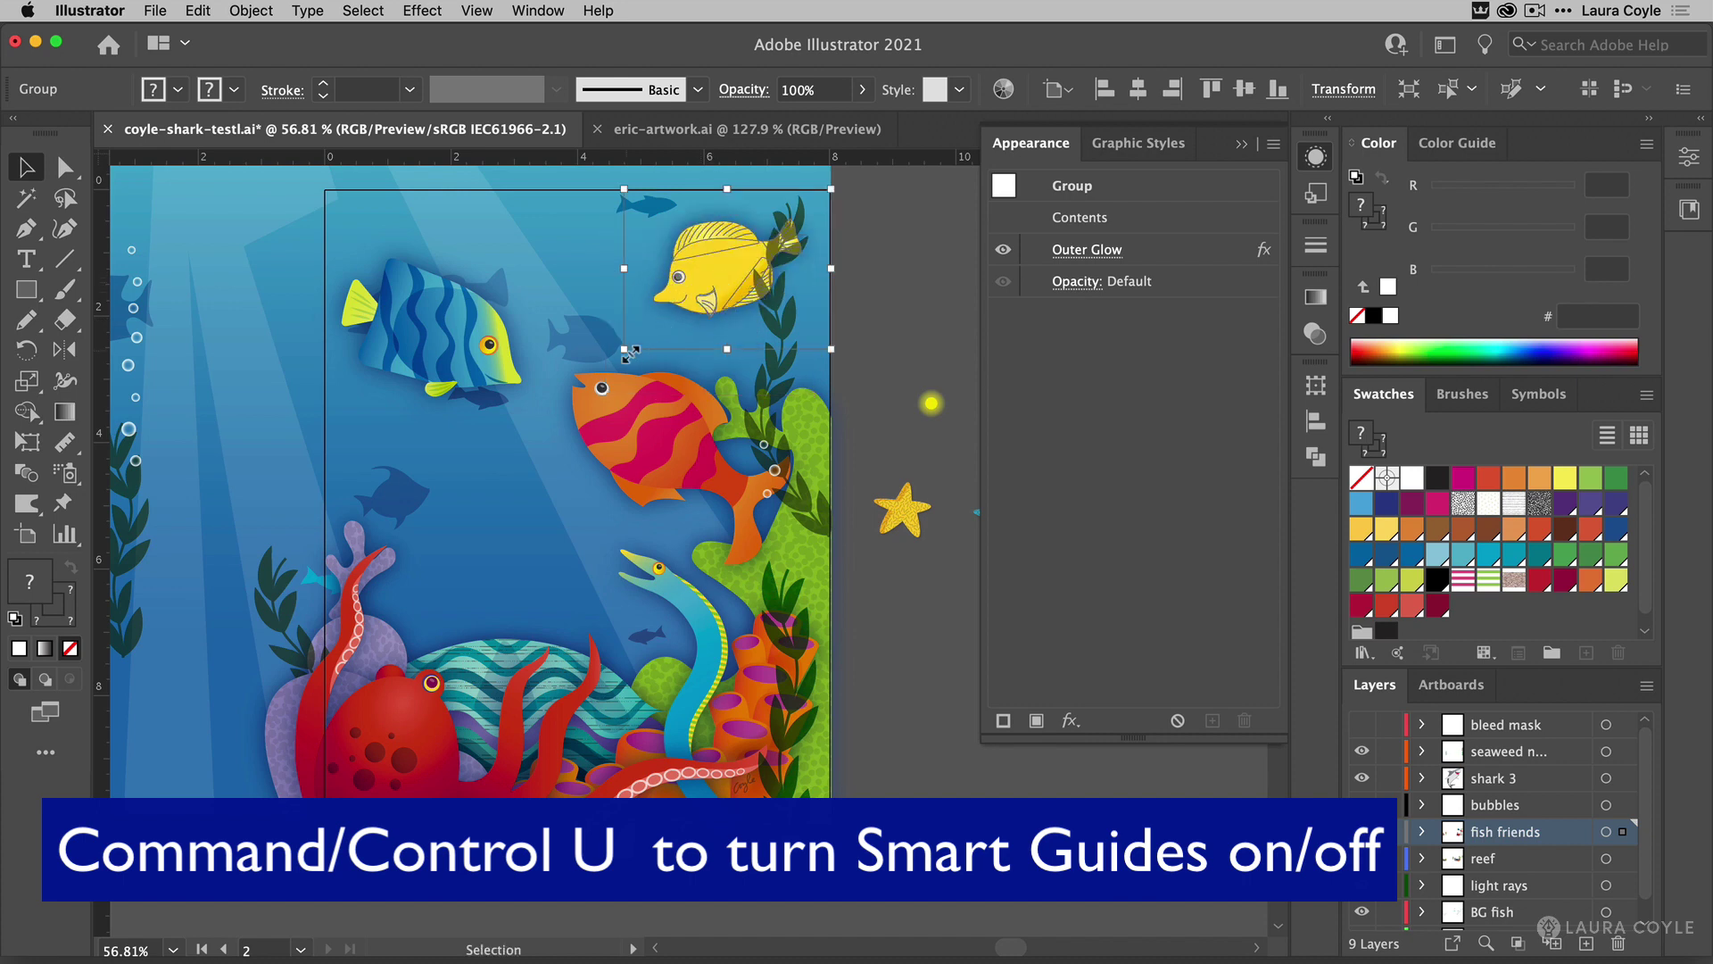
pyautogui.moveTo(630, 354); pyautogui.dragTo(603, 370)
pyautogui.click(854, 270)
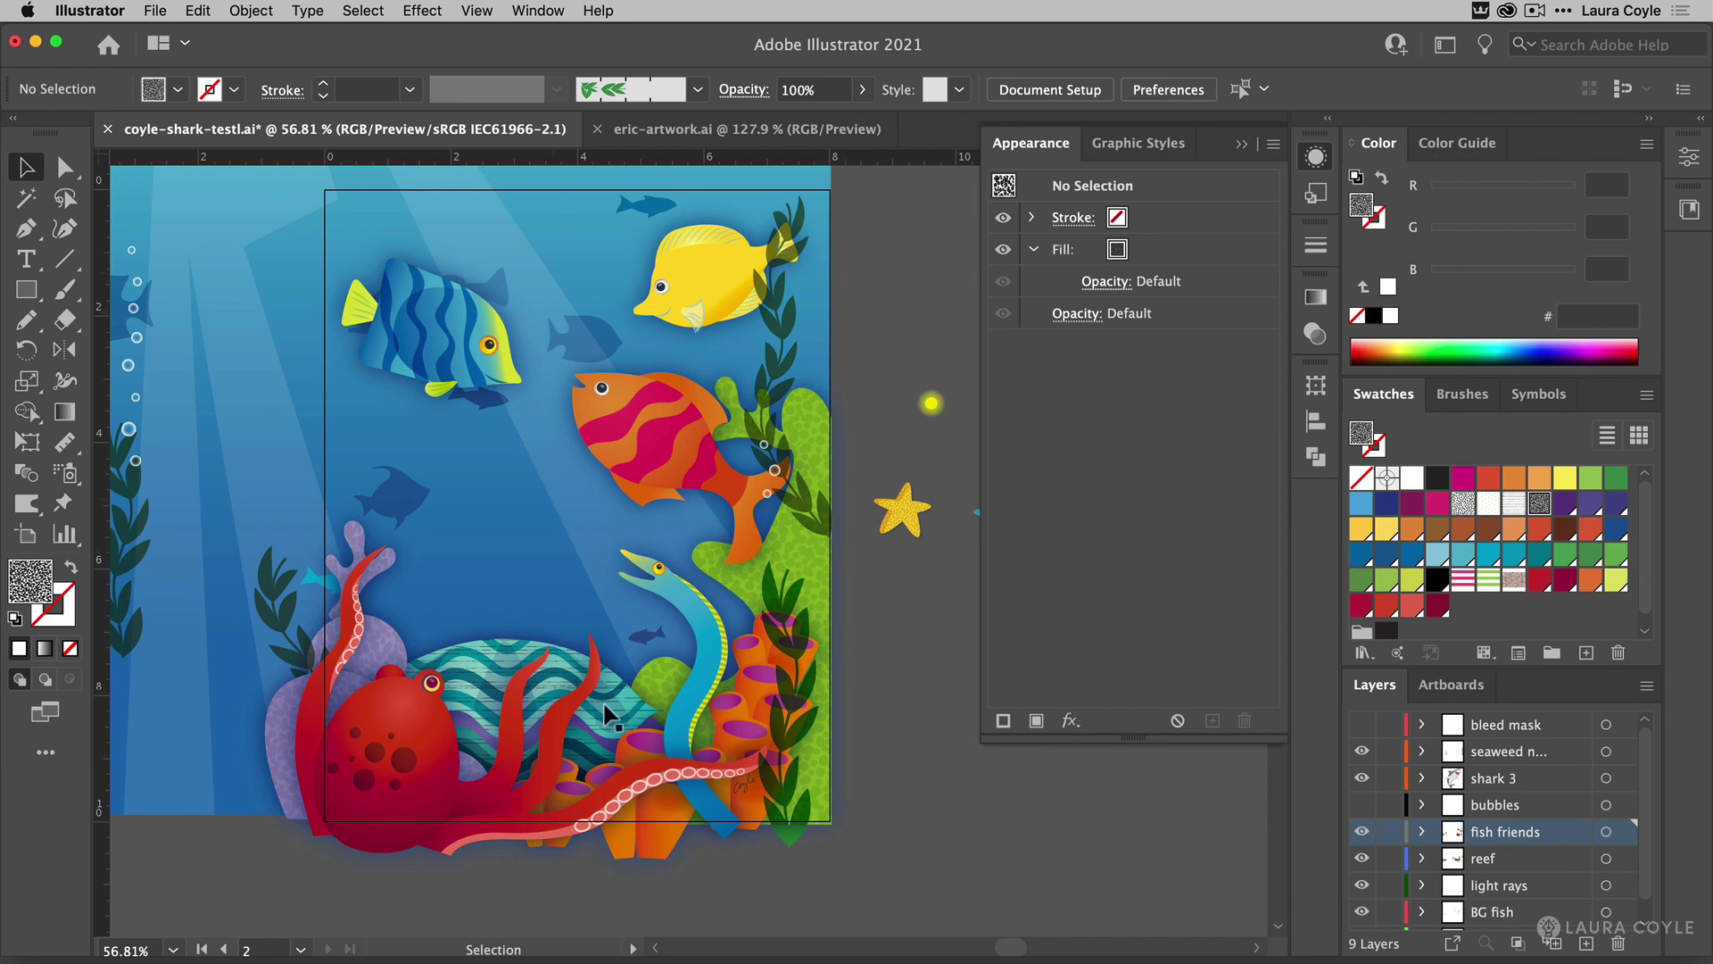
# Review the color model, resolution and background options in the Document Raster Effects Settings.
pyautogui.click(421, 11)
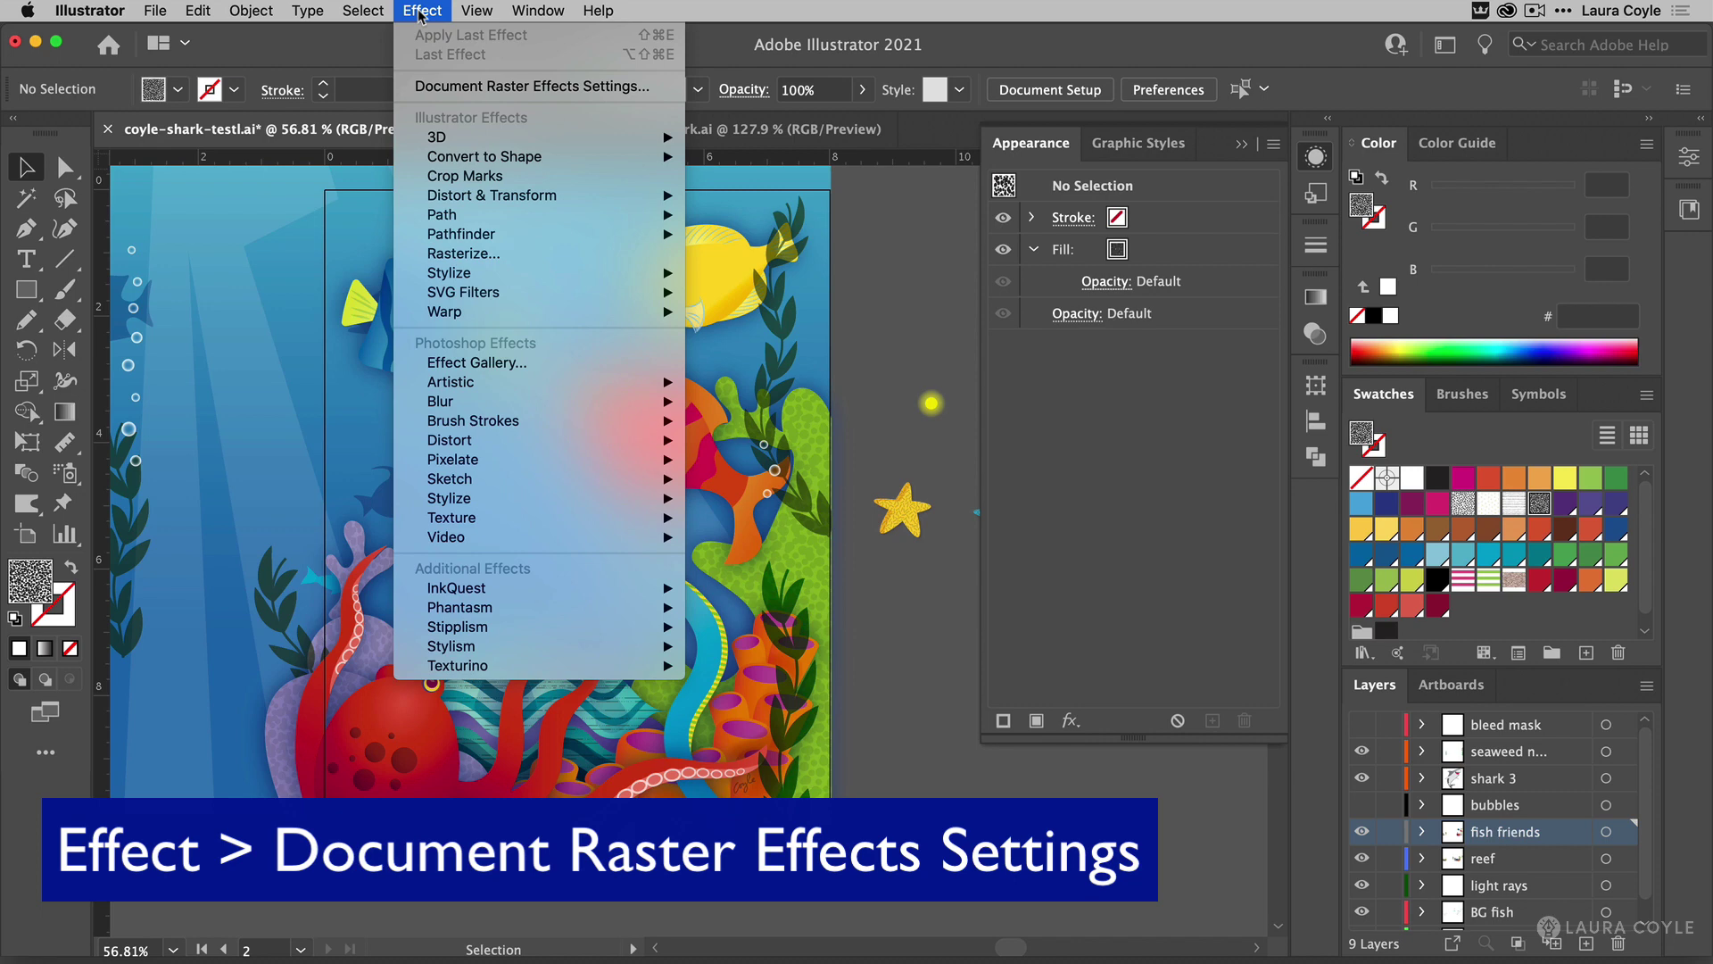
pyautogui.click(462, 87)
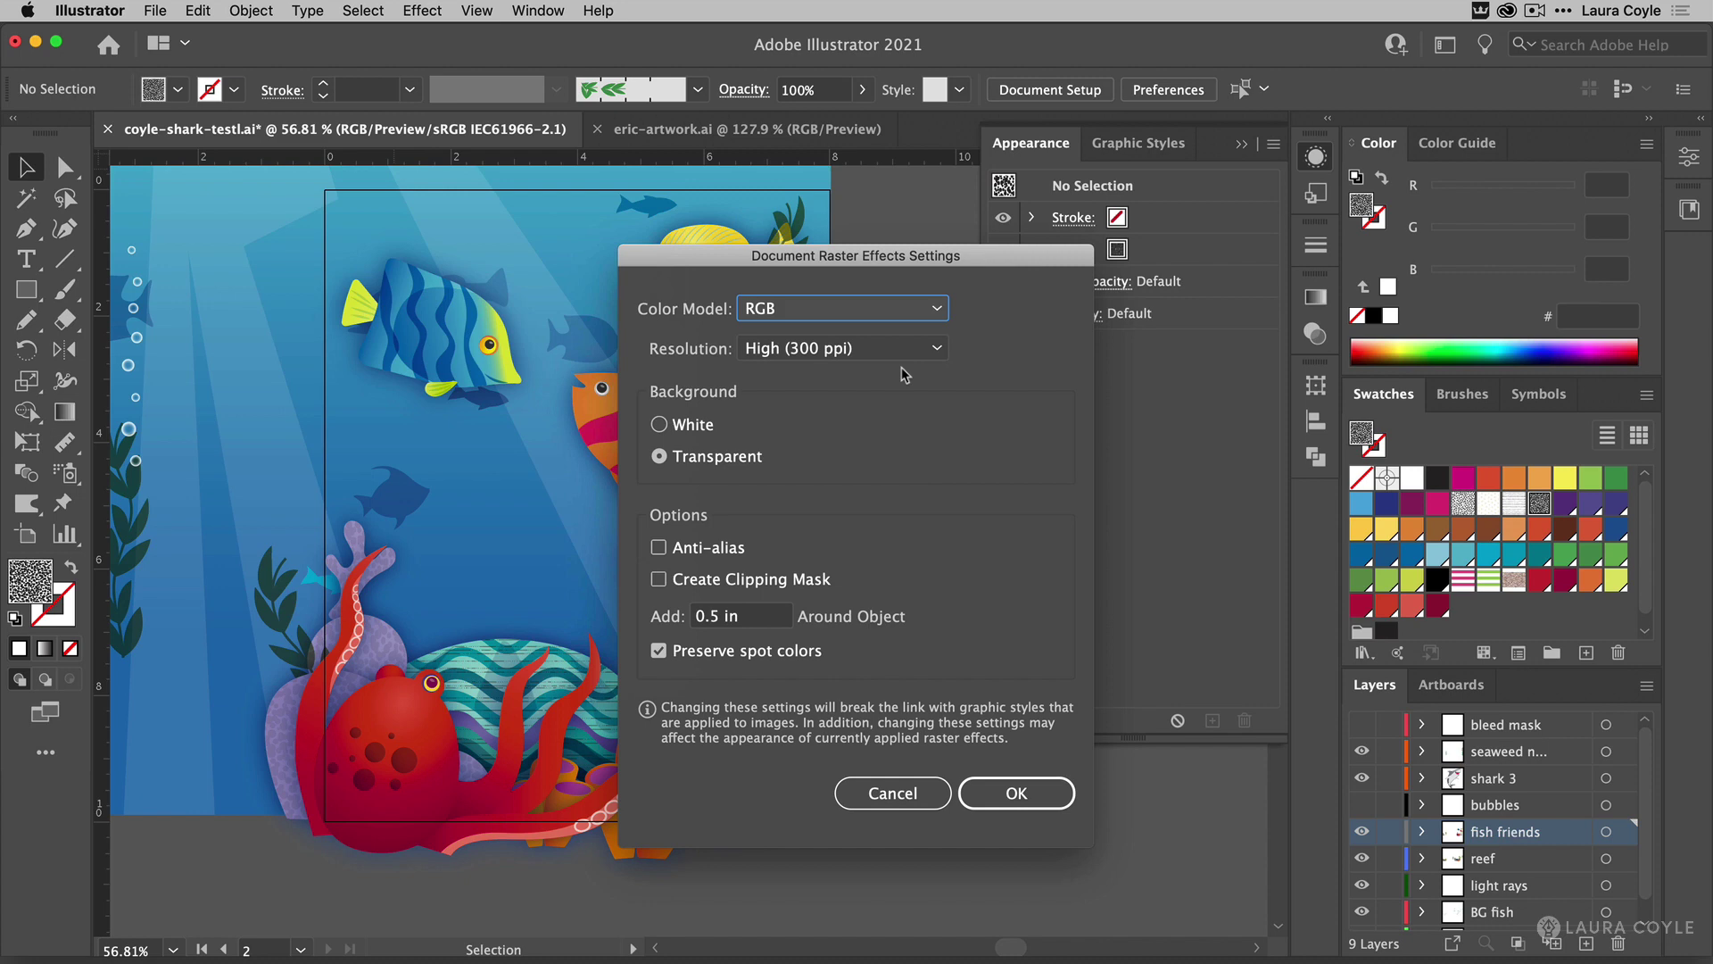
pyautogui.click(998, 791)
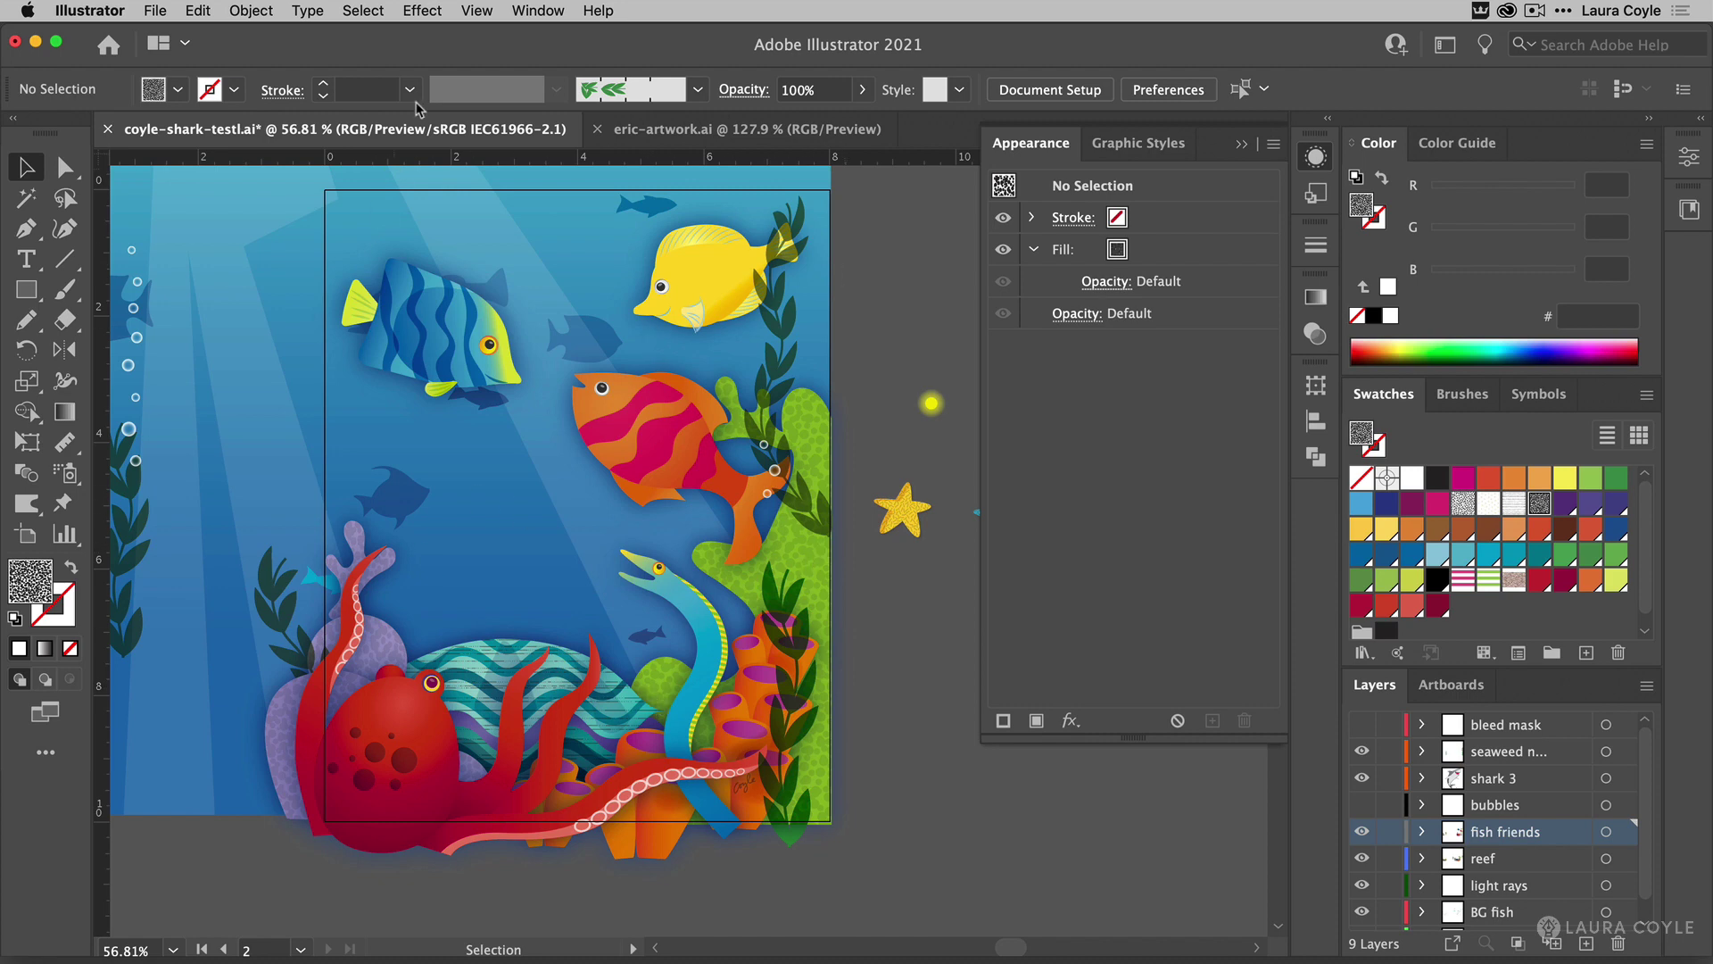
pyautogui.click(423, 11)
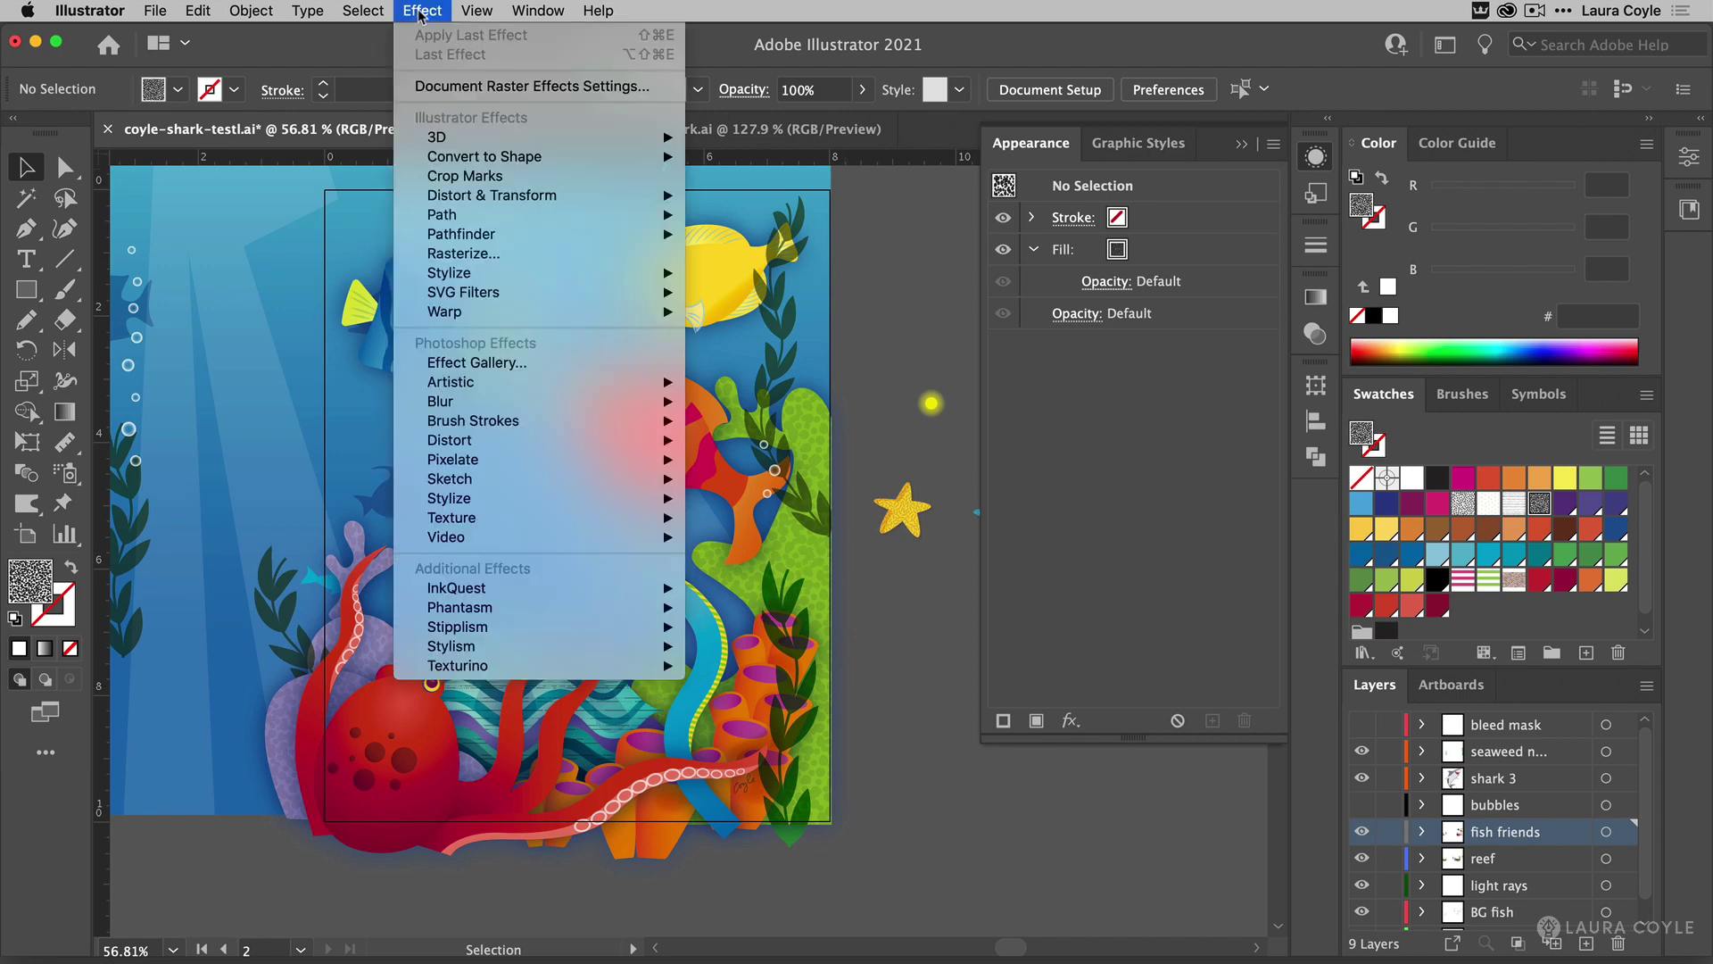
pyautogui.click(461, 86)
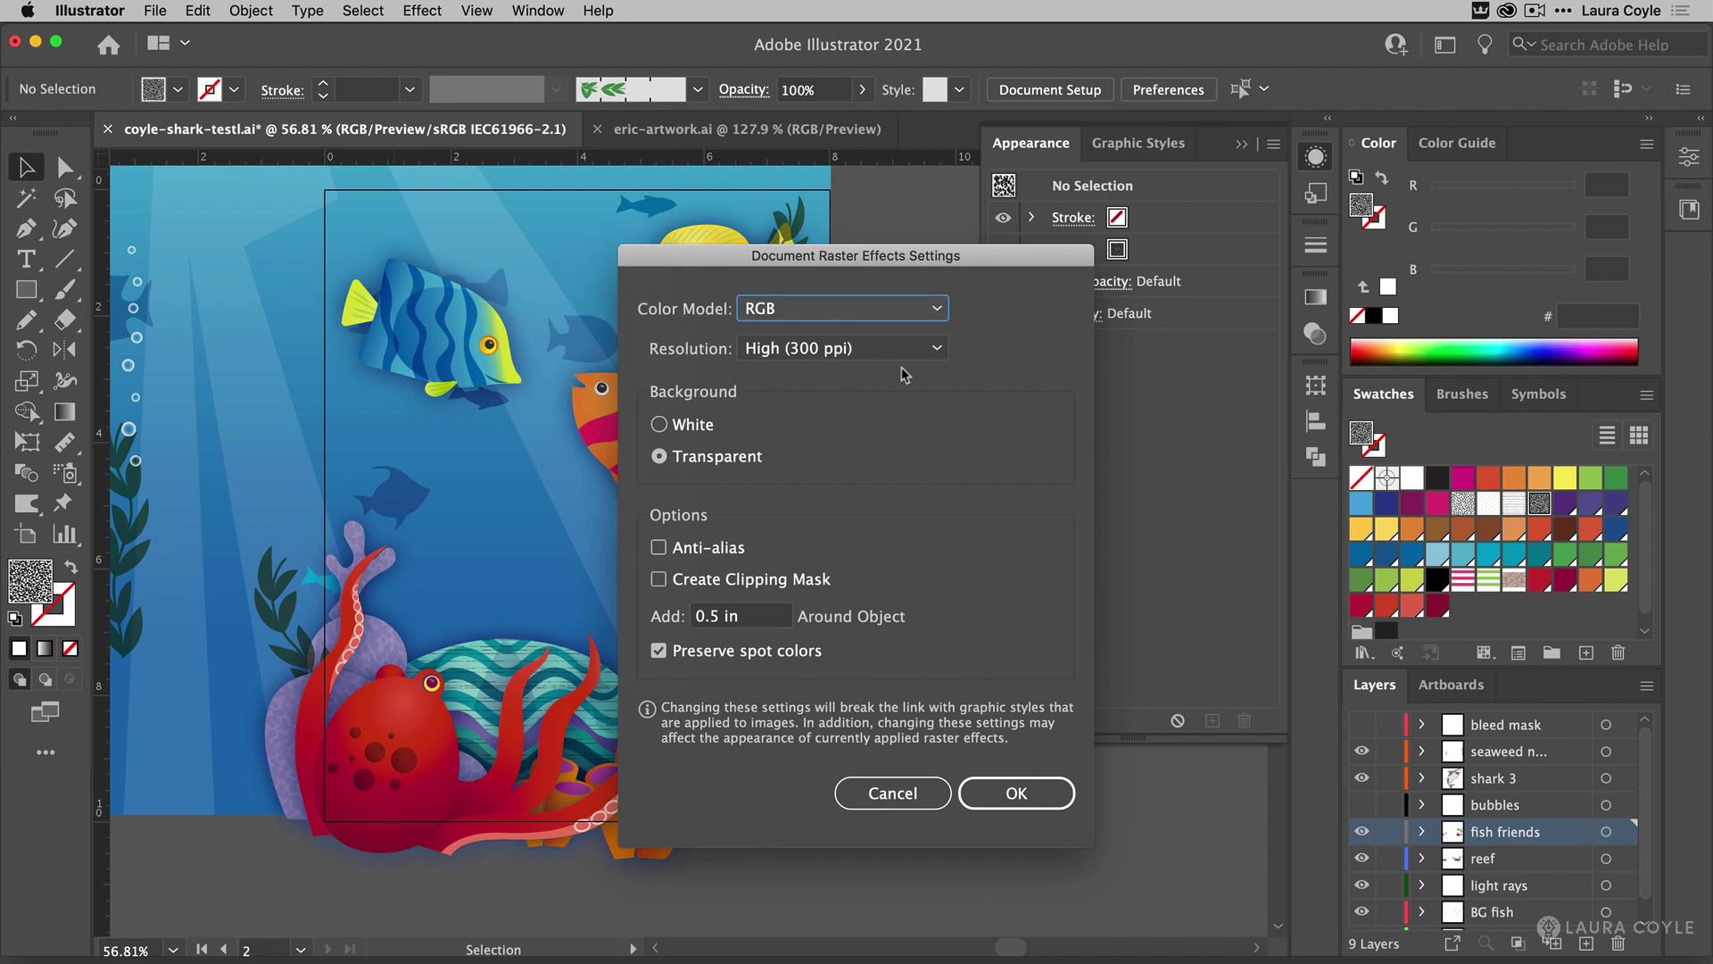
pyautogui.press('Return')
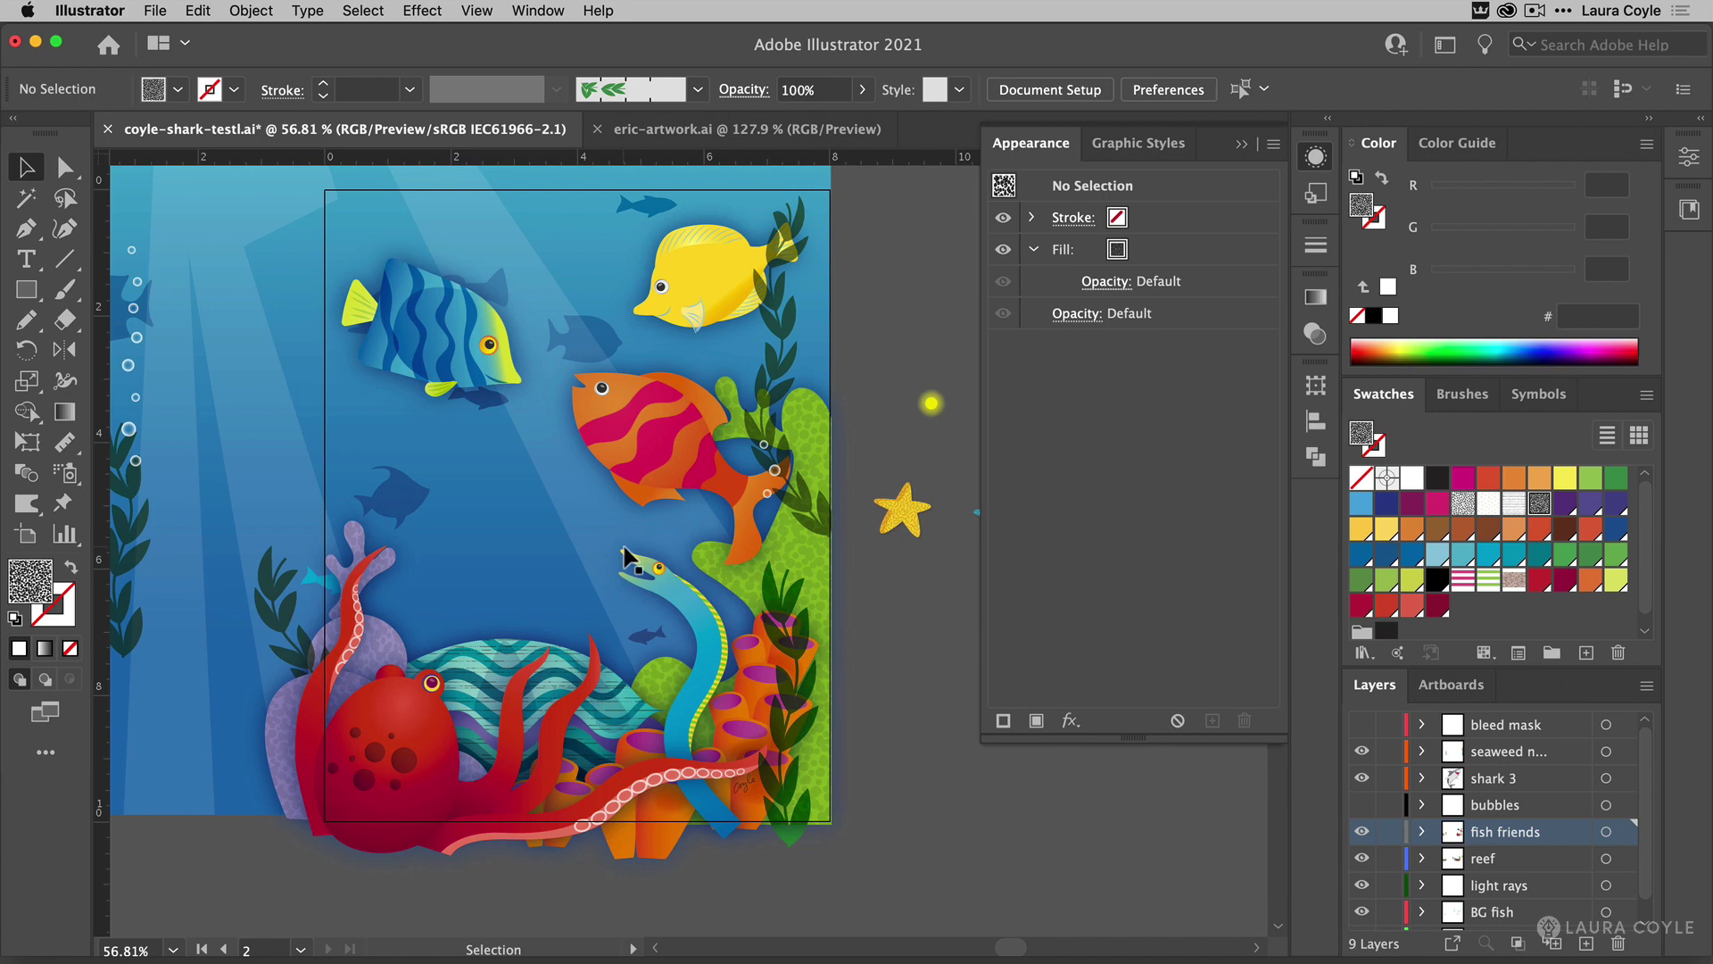
# Preview the artboard cropped to its edges in Presentation Mode, then return to the normal editing view.
pyautogui.keyDown('super'); pyautogui.click(629, 553); pyautogui.keyUp('super')
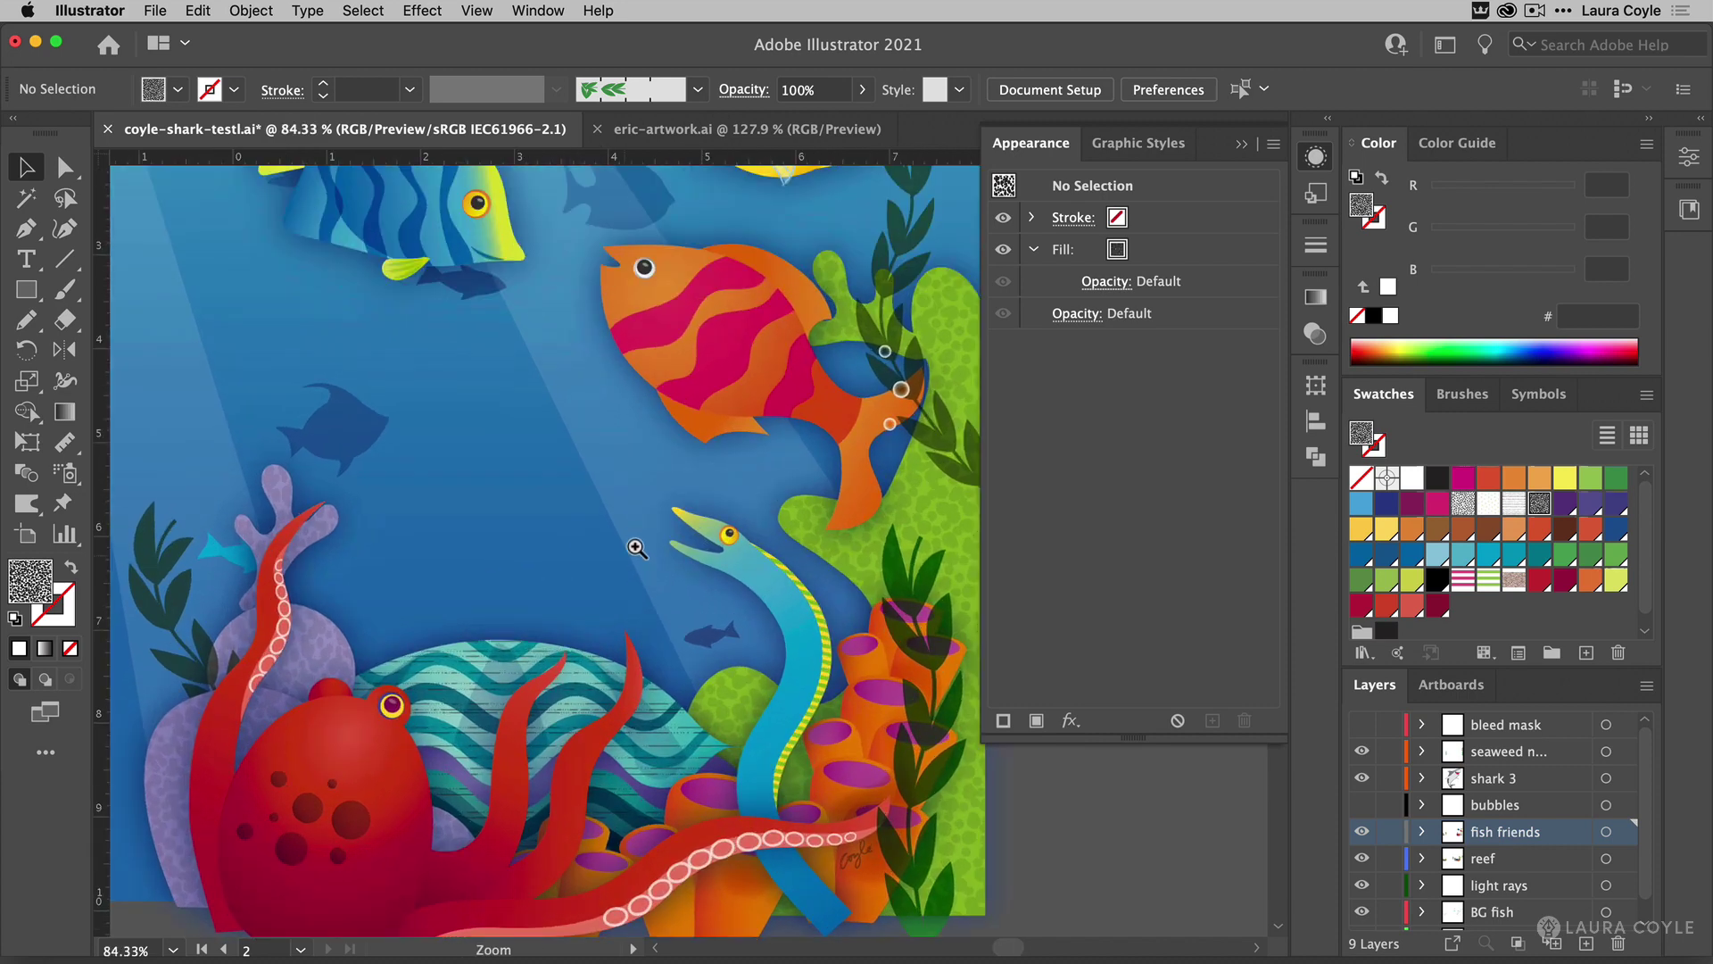
pyautogui.keyDown('super'); pyautogui.click(636, 548); pyautogui.keyUp('super')
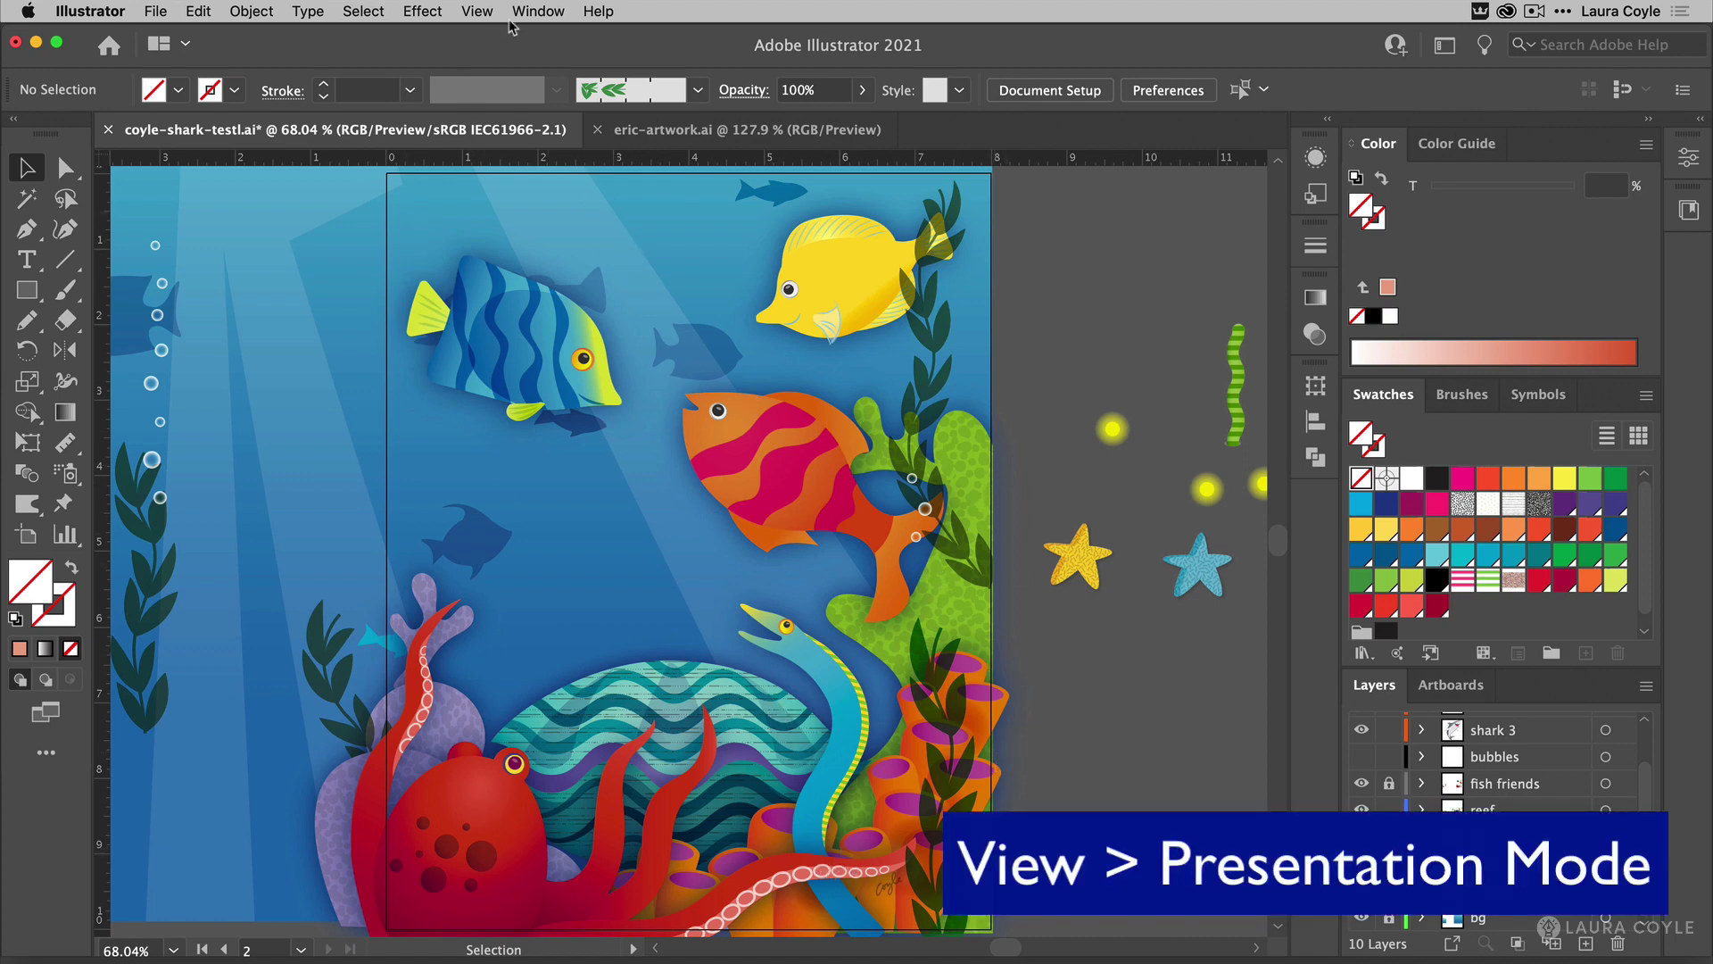
pyautogui.click(482, 10)
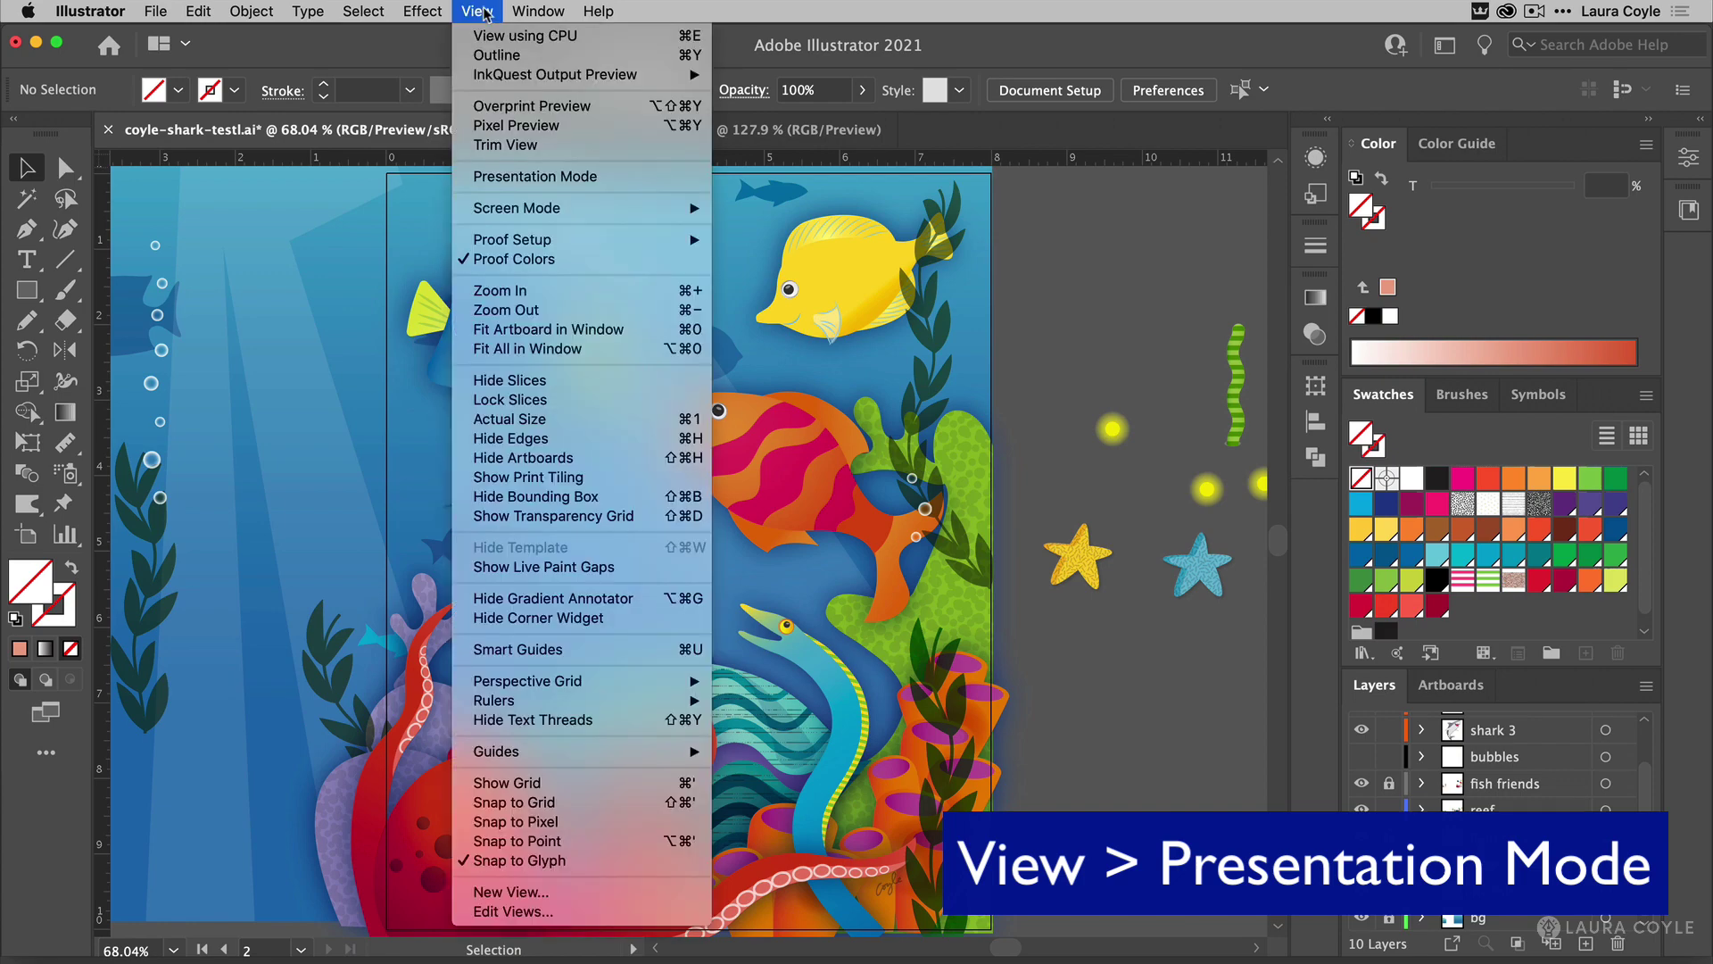
pyautogui.click(517, 177)
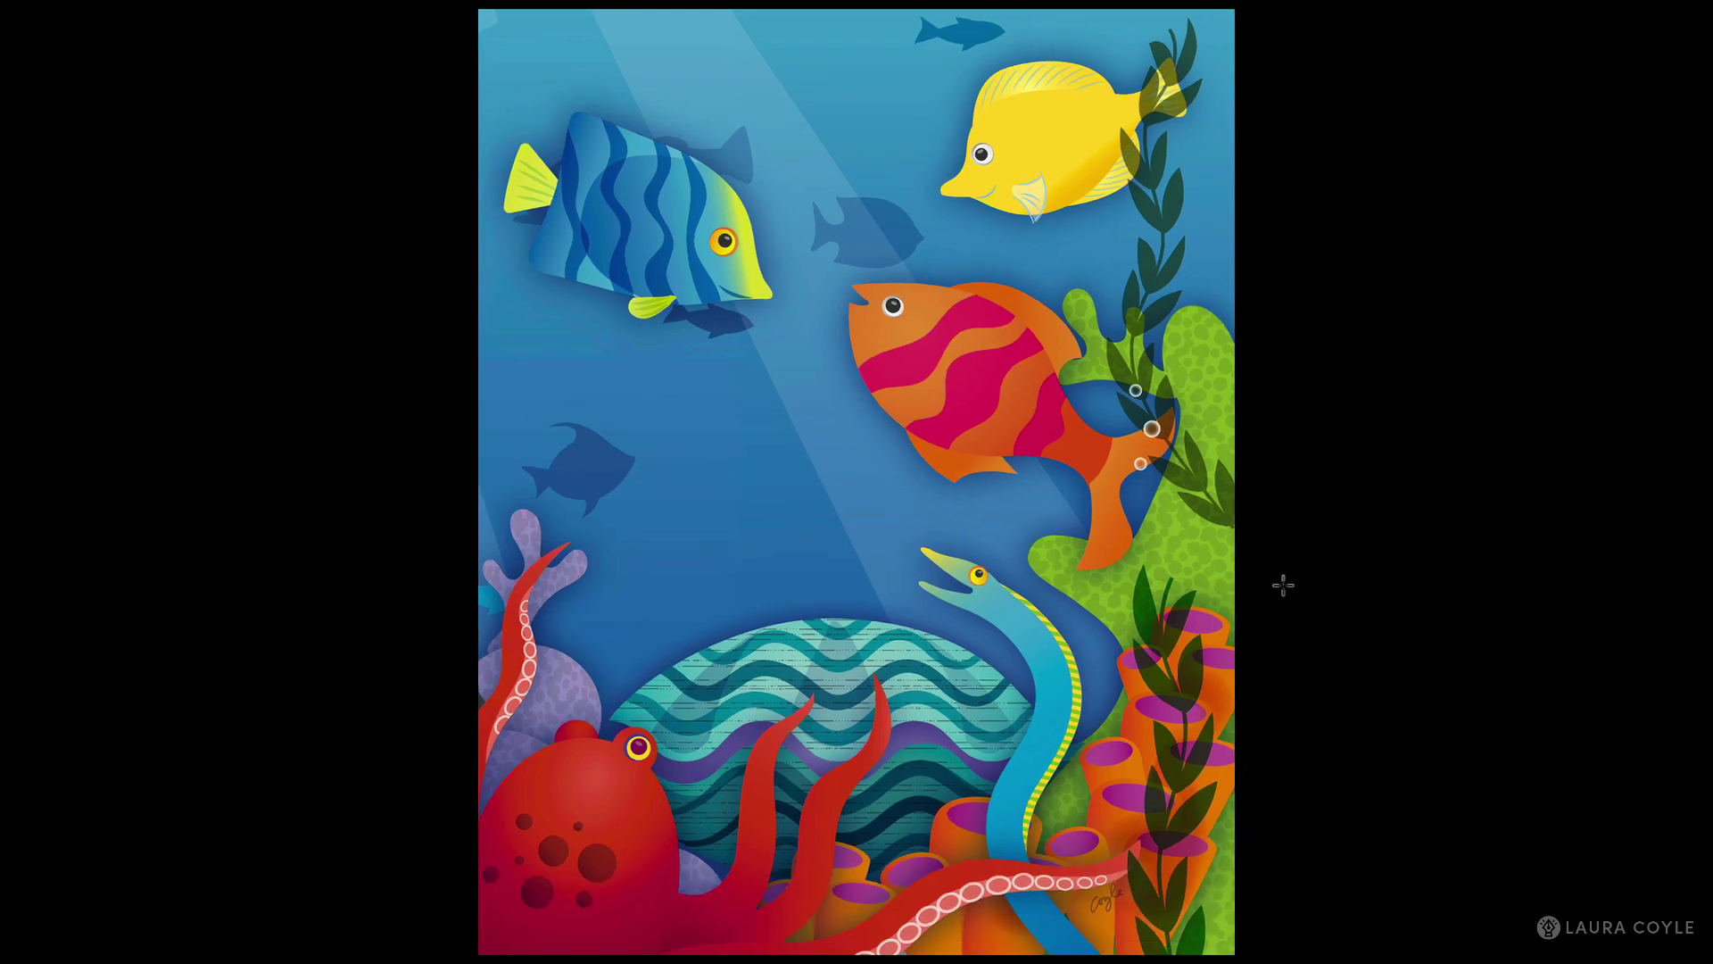
pyautogui.press('Escape')
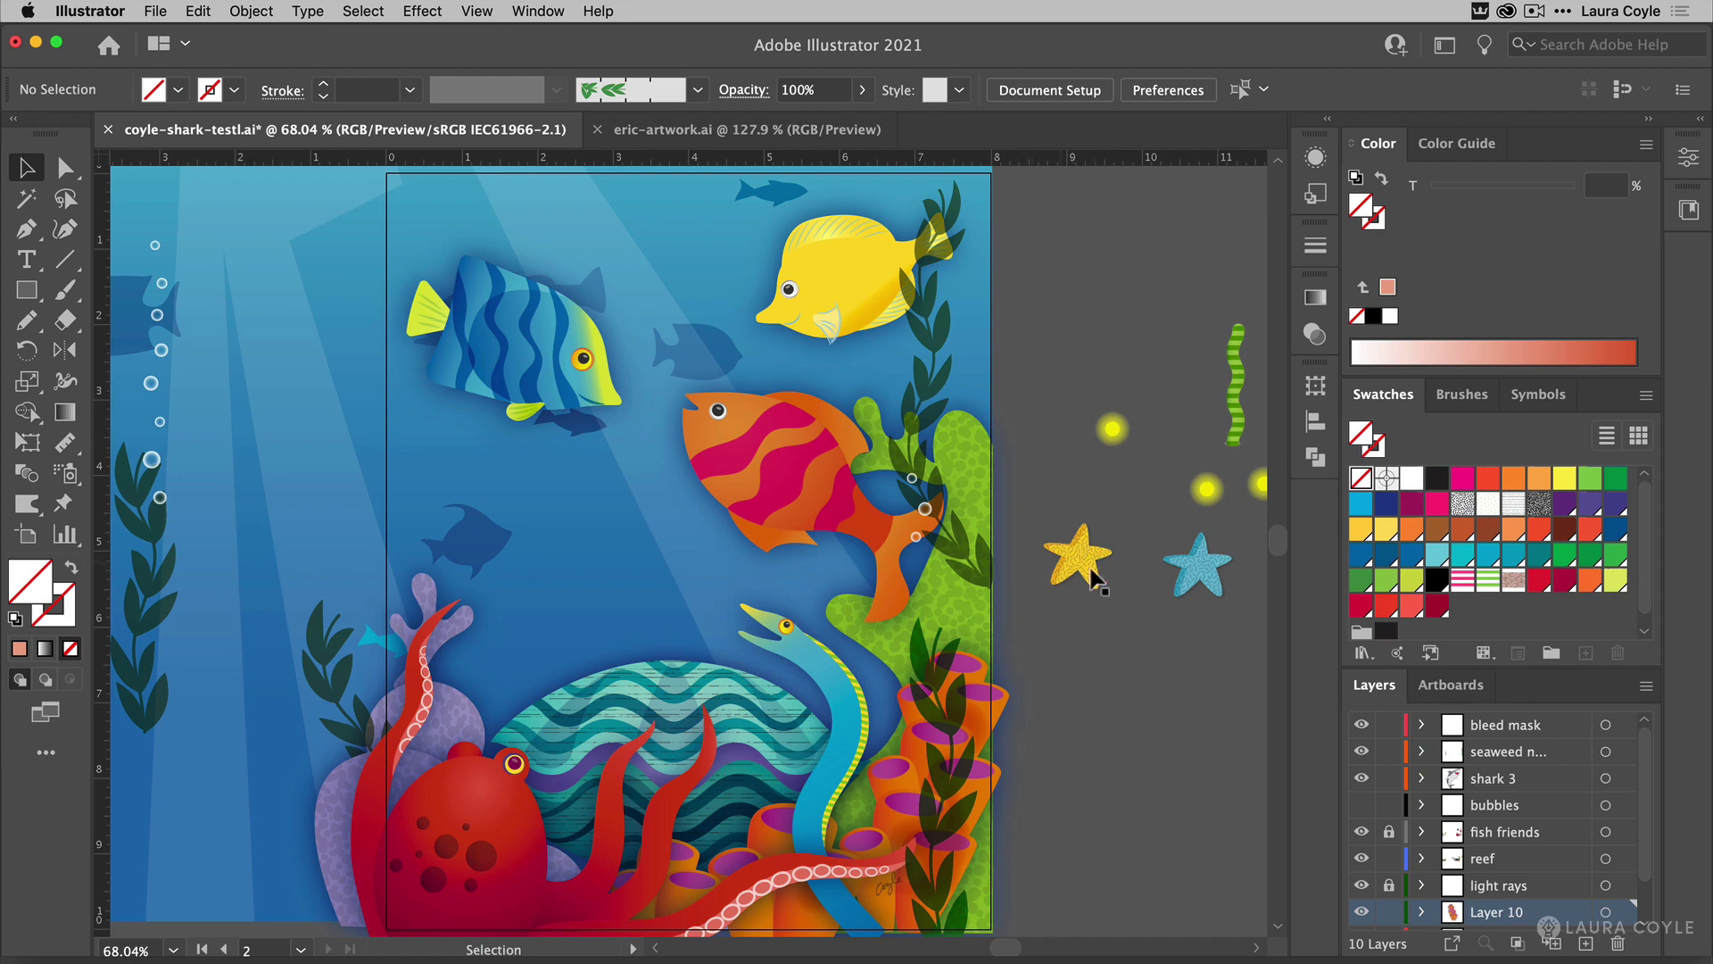
# Create an 8 by 10 in rectangle in the empty space beside the artboard.
pyautogui.keyDown('alt'); pyautogui.keyDown('super'); pyautogui.click(1055, 595); pyautogui.keyUp('super'); pyautogui.keyUp('alt')
pyautogui.keyDown('alt'); pyautogui.keyDown('super'); pyautogui.click(1040, 604); pyautogui.keyUp('super'); pyautogui.keyUp('alt')
pyautogui.hscroll(3, 967, 623)
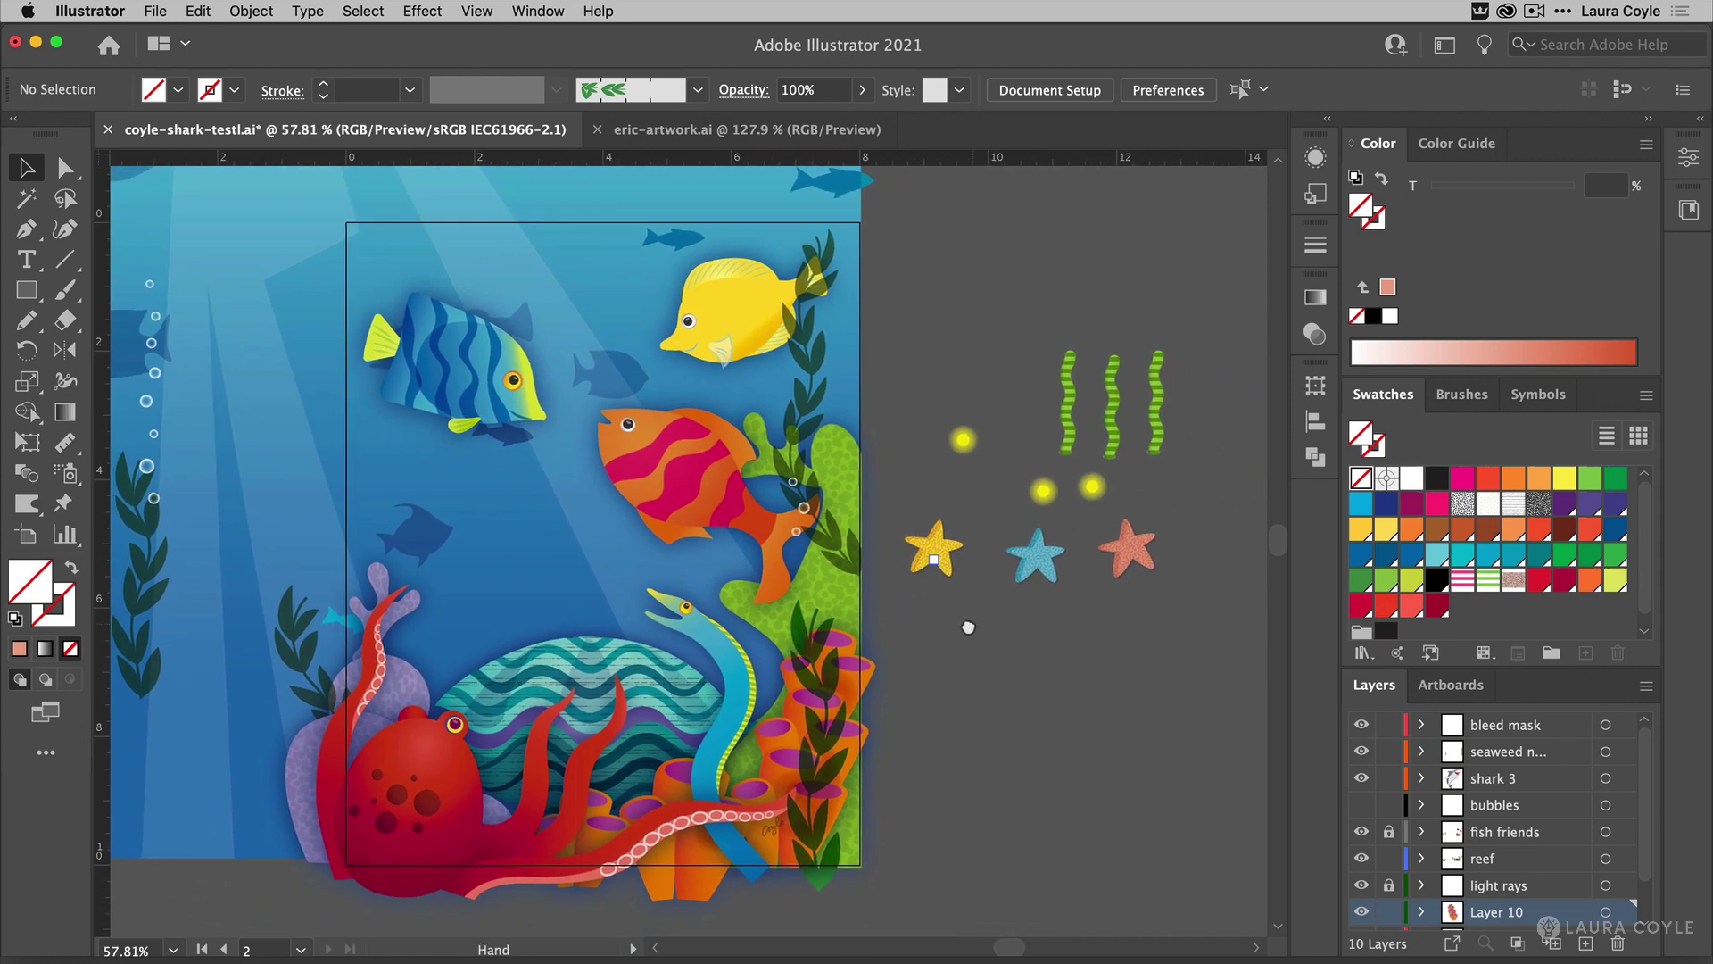
pyautogui.click(26, 293)
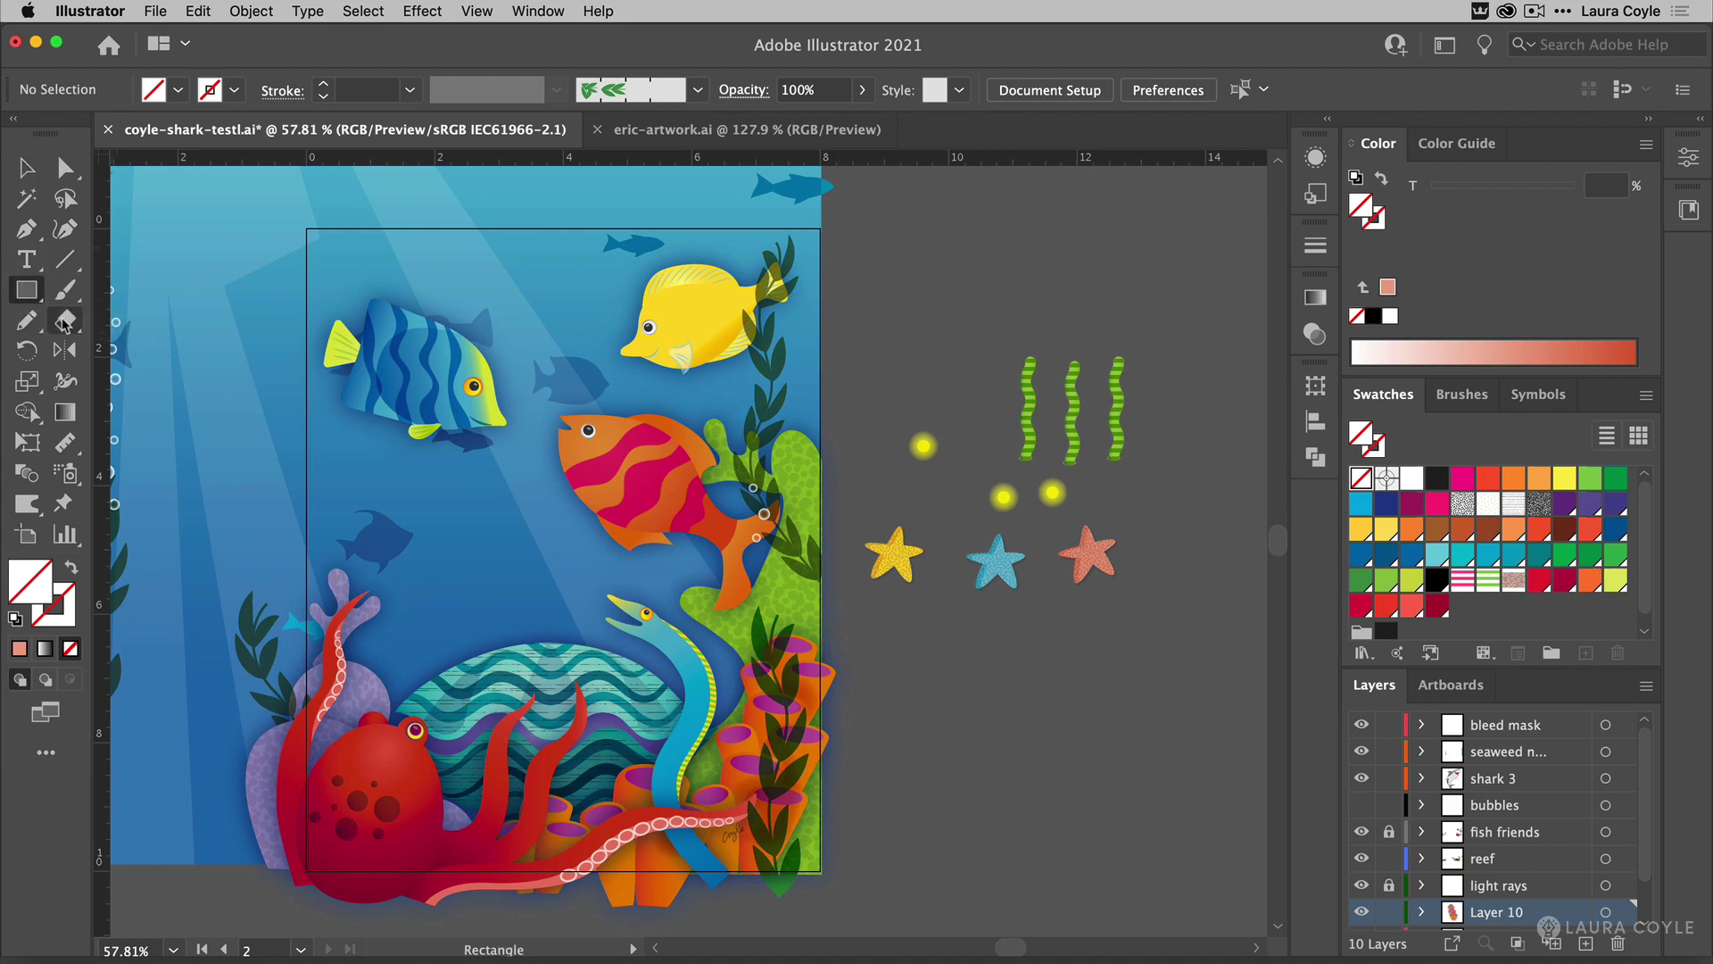
pyautogui.click(1055, 520)
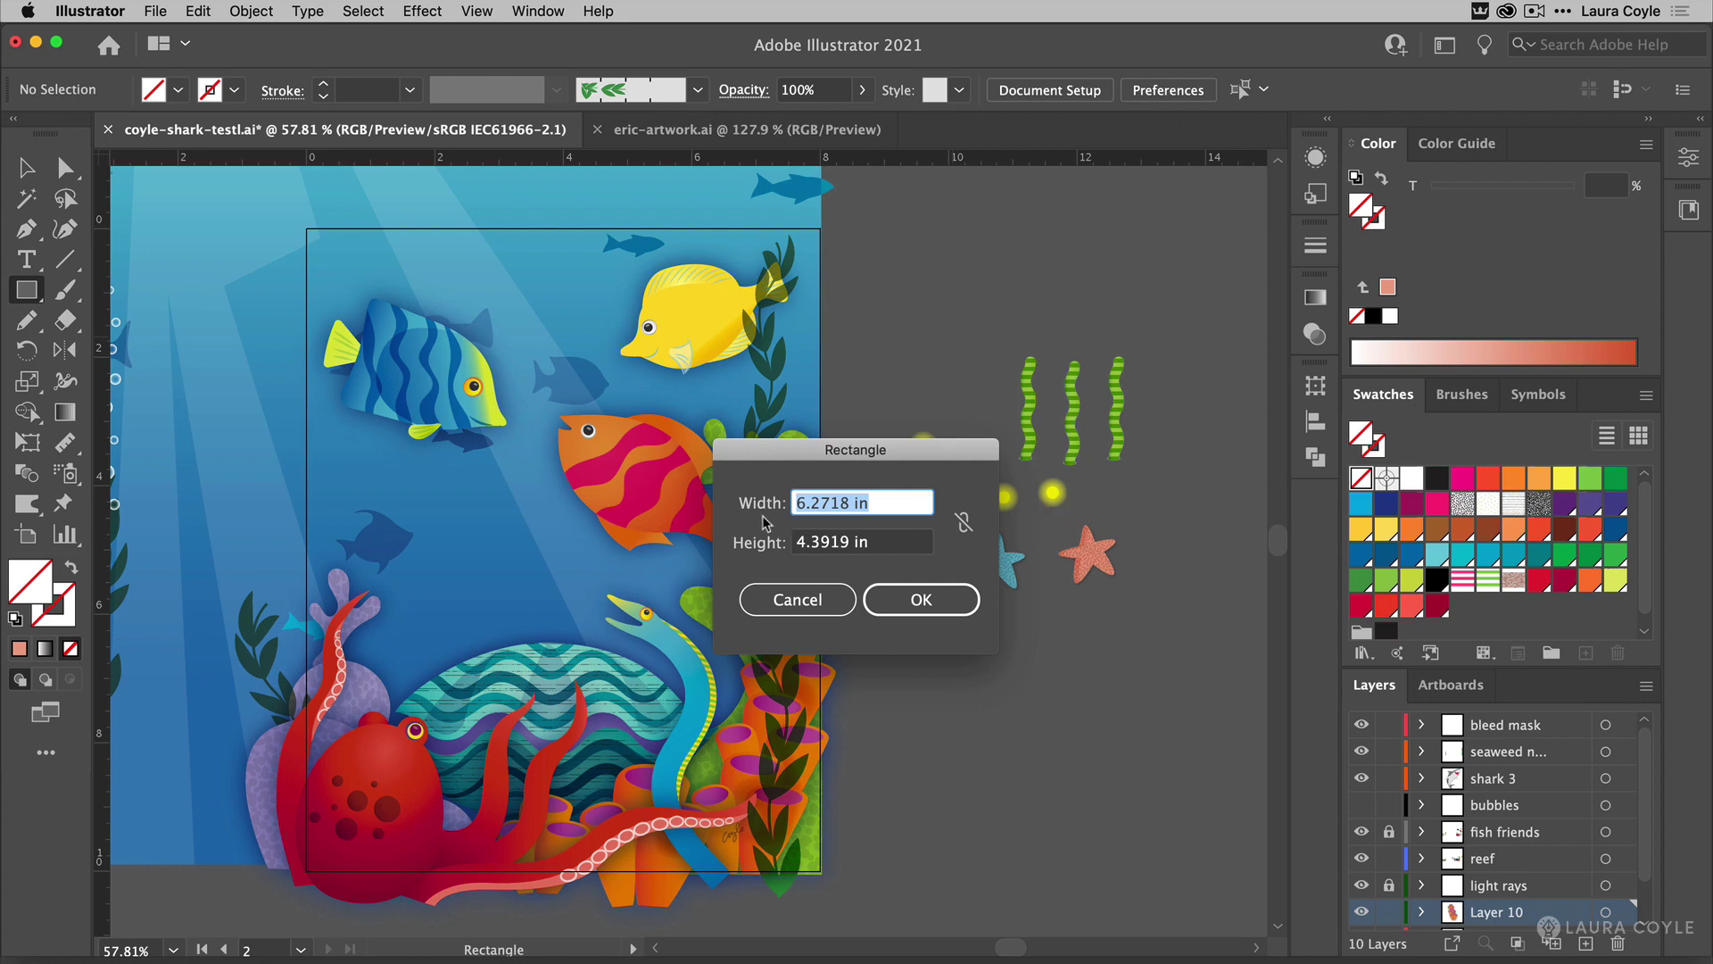
pyautogui.write('8')
pyautogui.press('Tab')
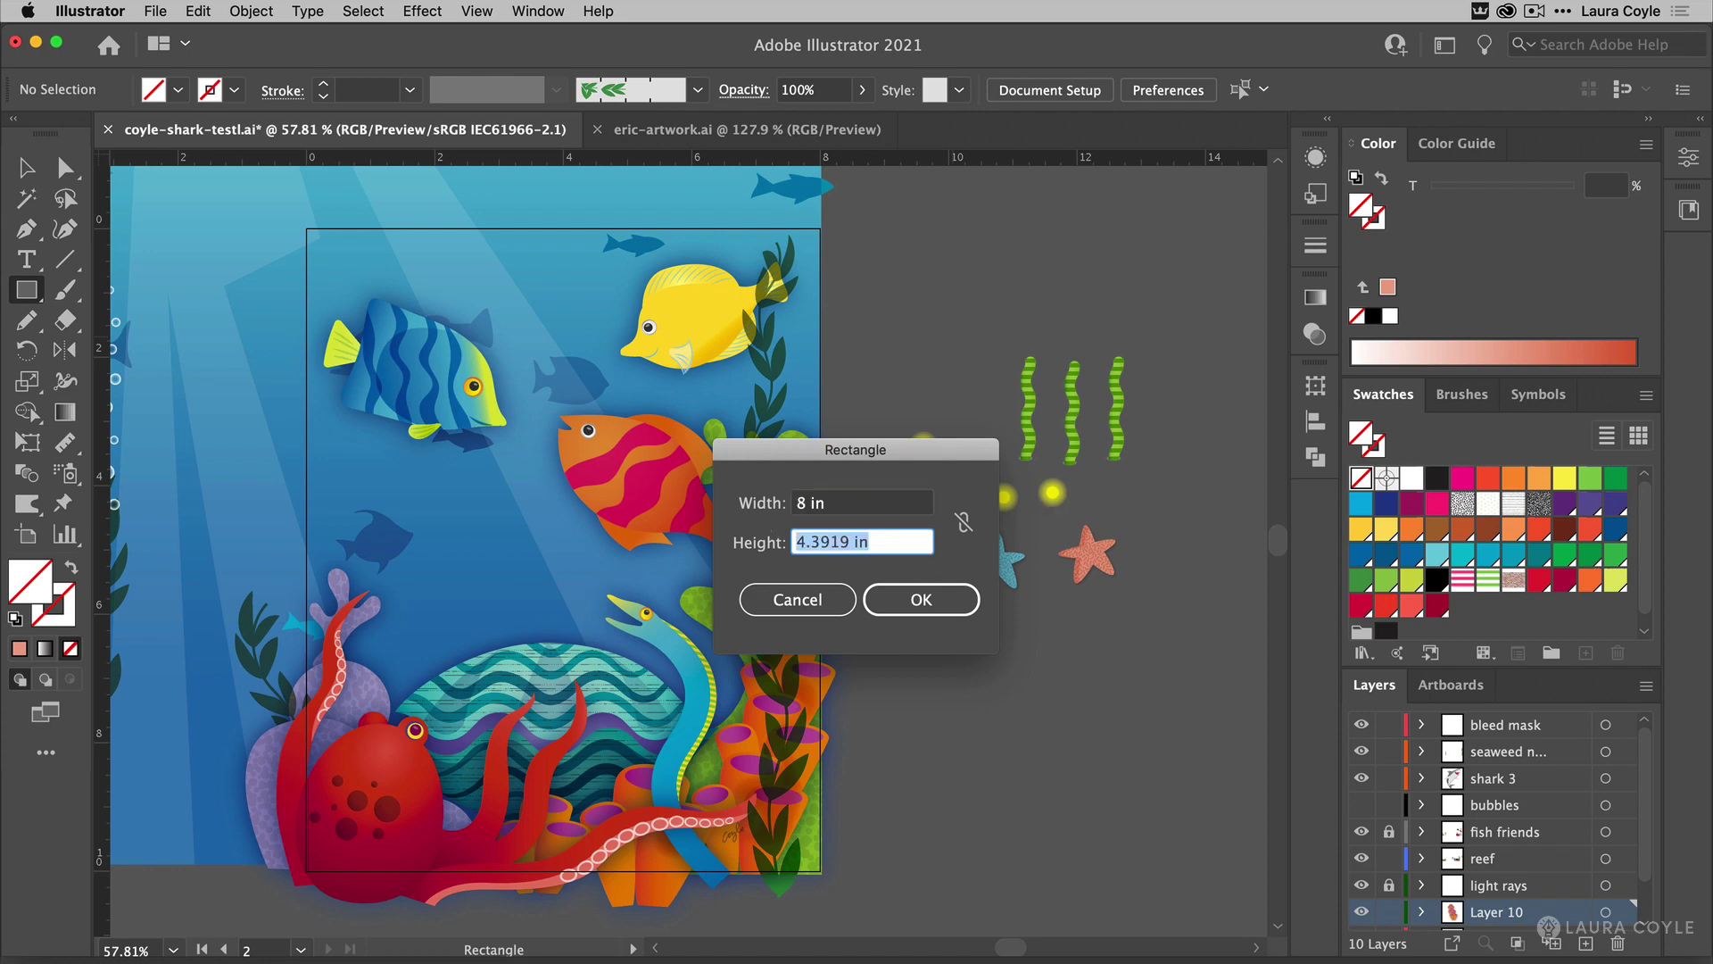
pyautogui.write('10')
pyautogui.click(932, 600)
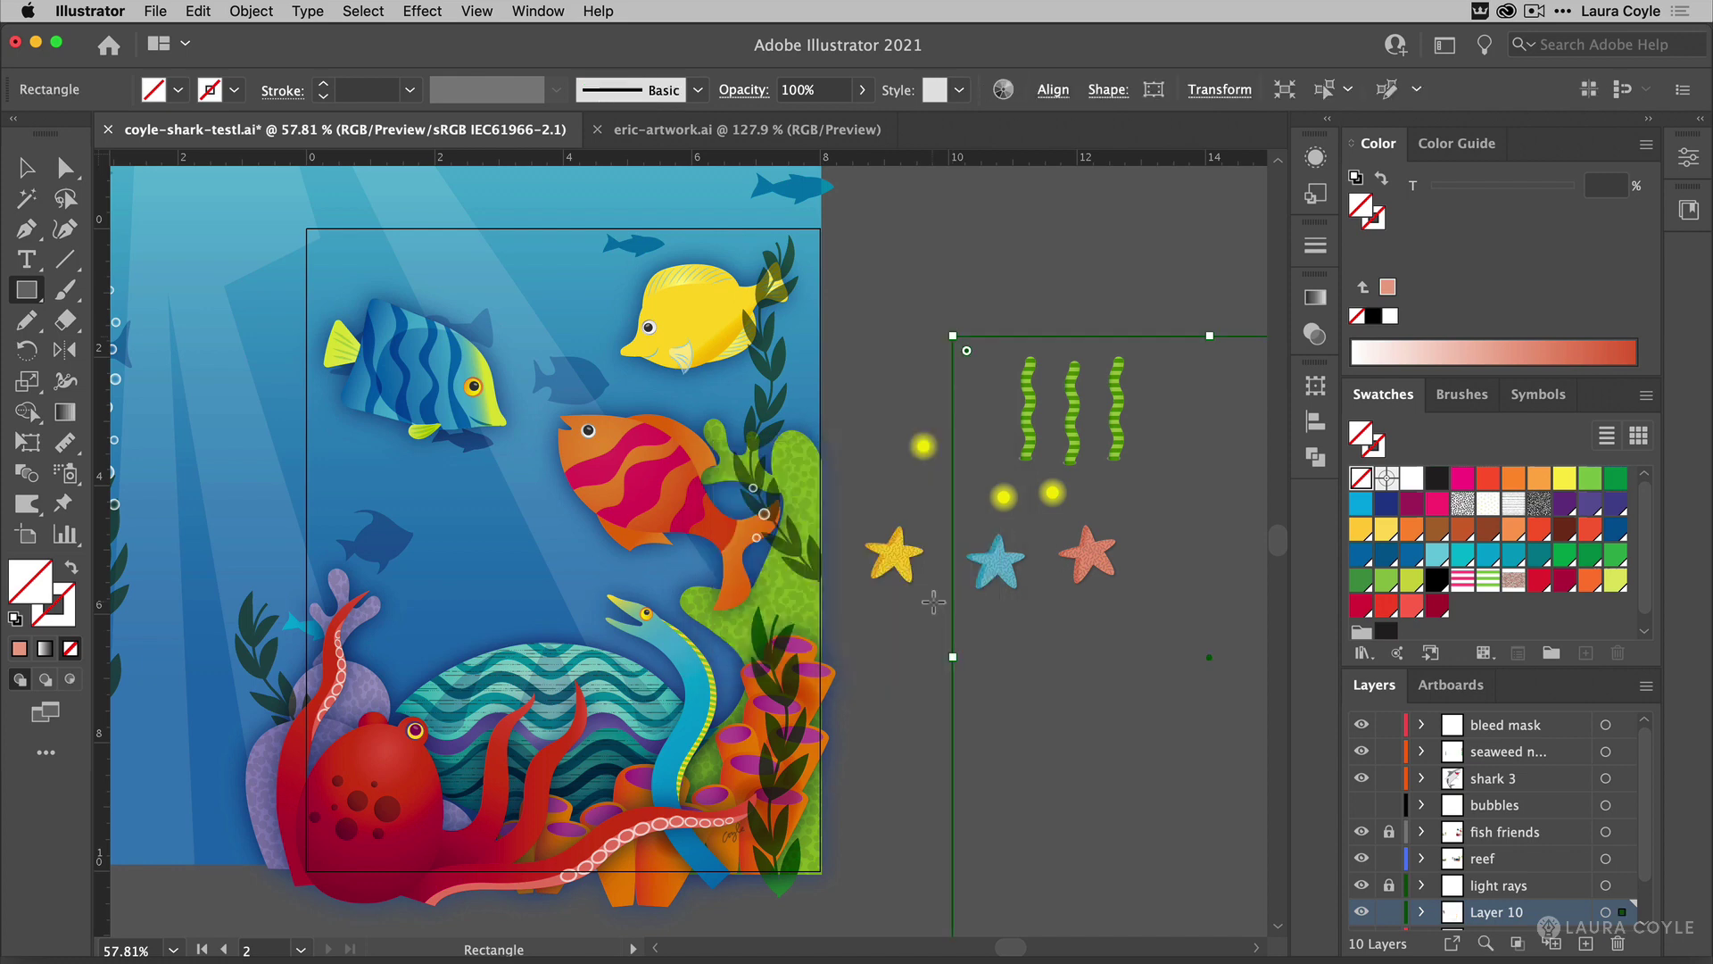
# Give the new rectangle a white stroke with a weight of 60 pt.
pyautogui.click(1375, 219)
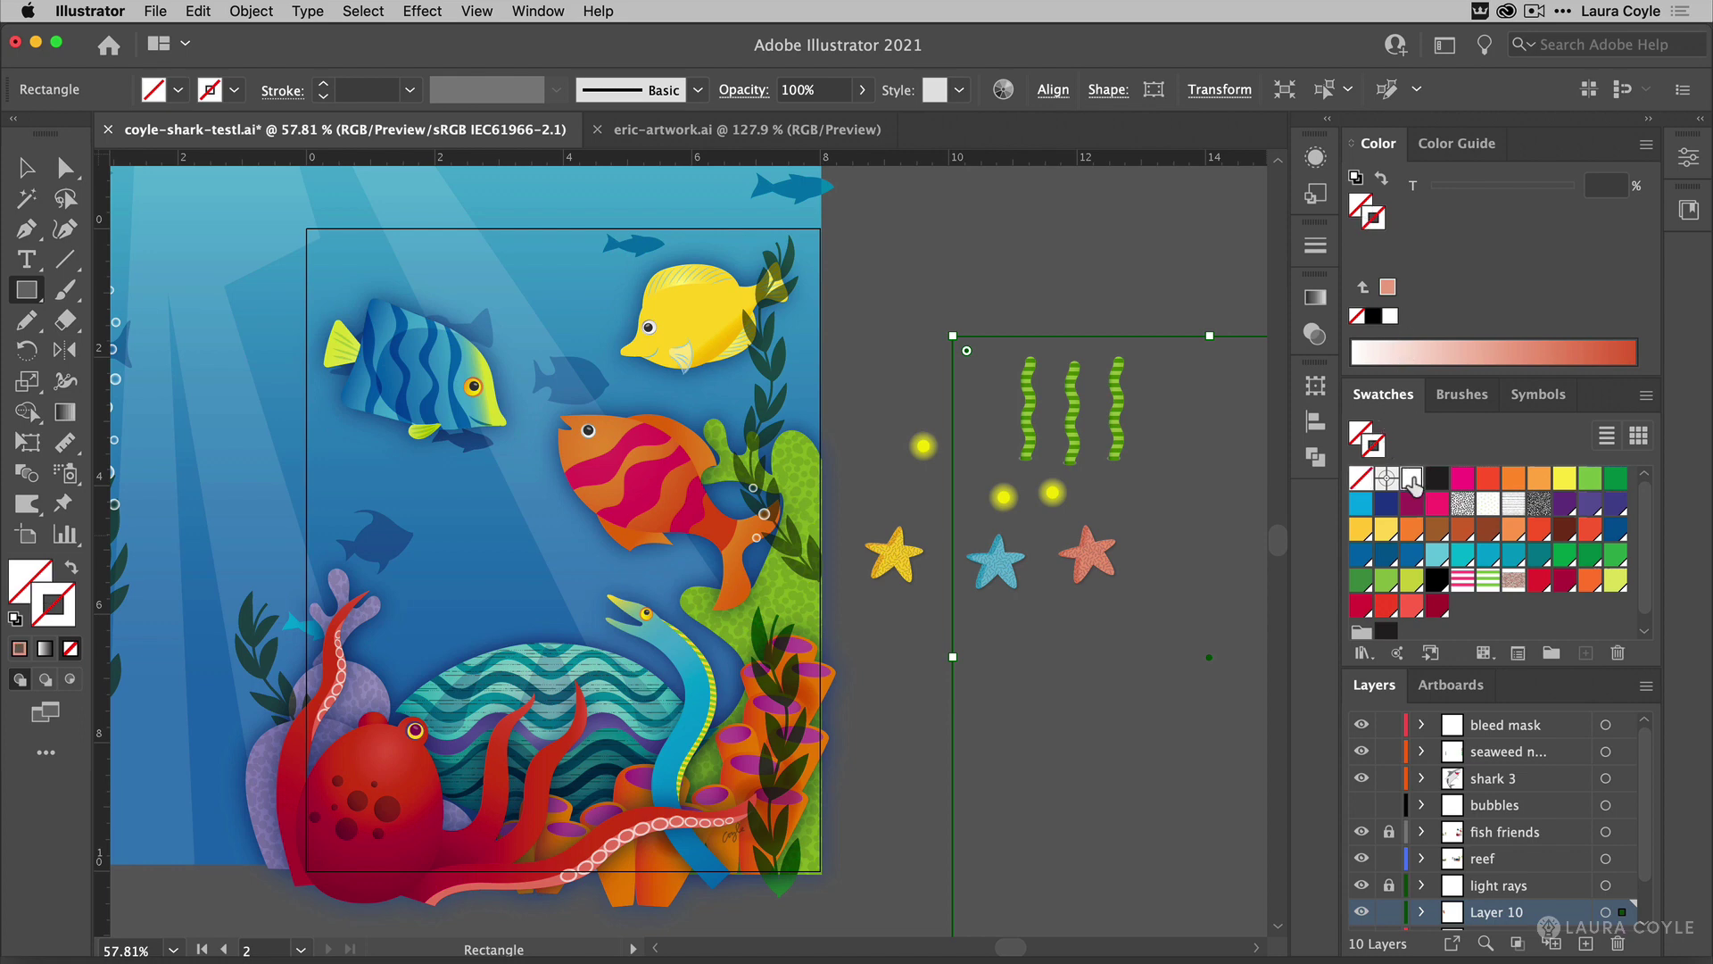
pyautogui.click(1412, 480)
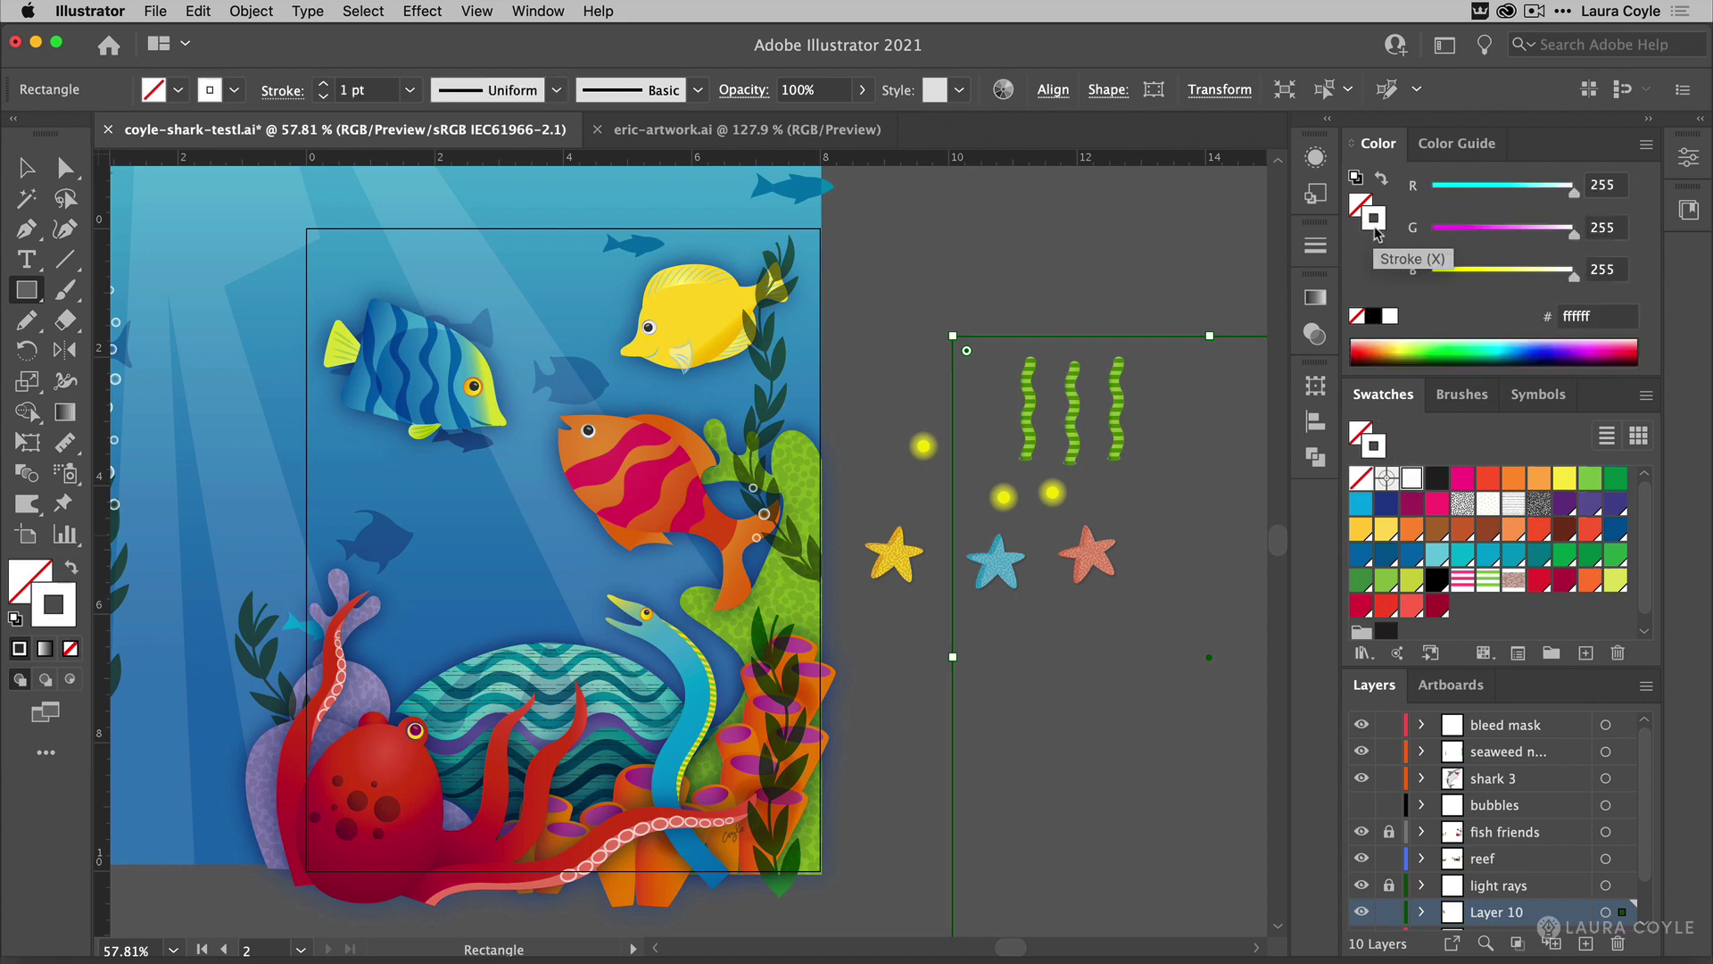
pyautogui.click(1318, 247)
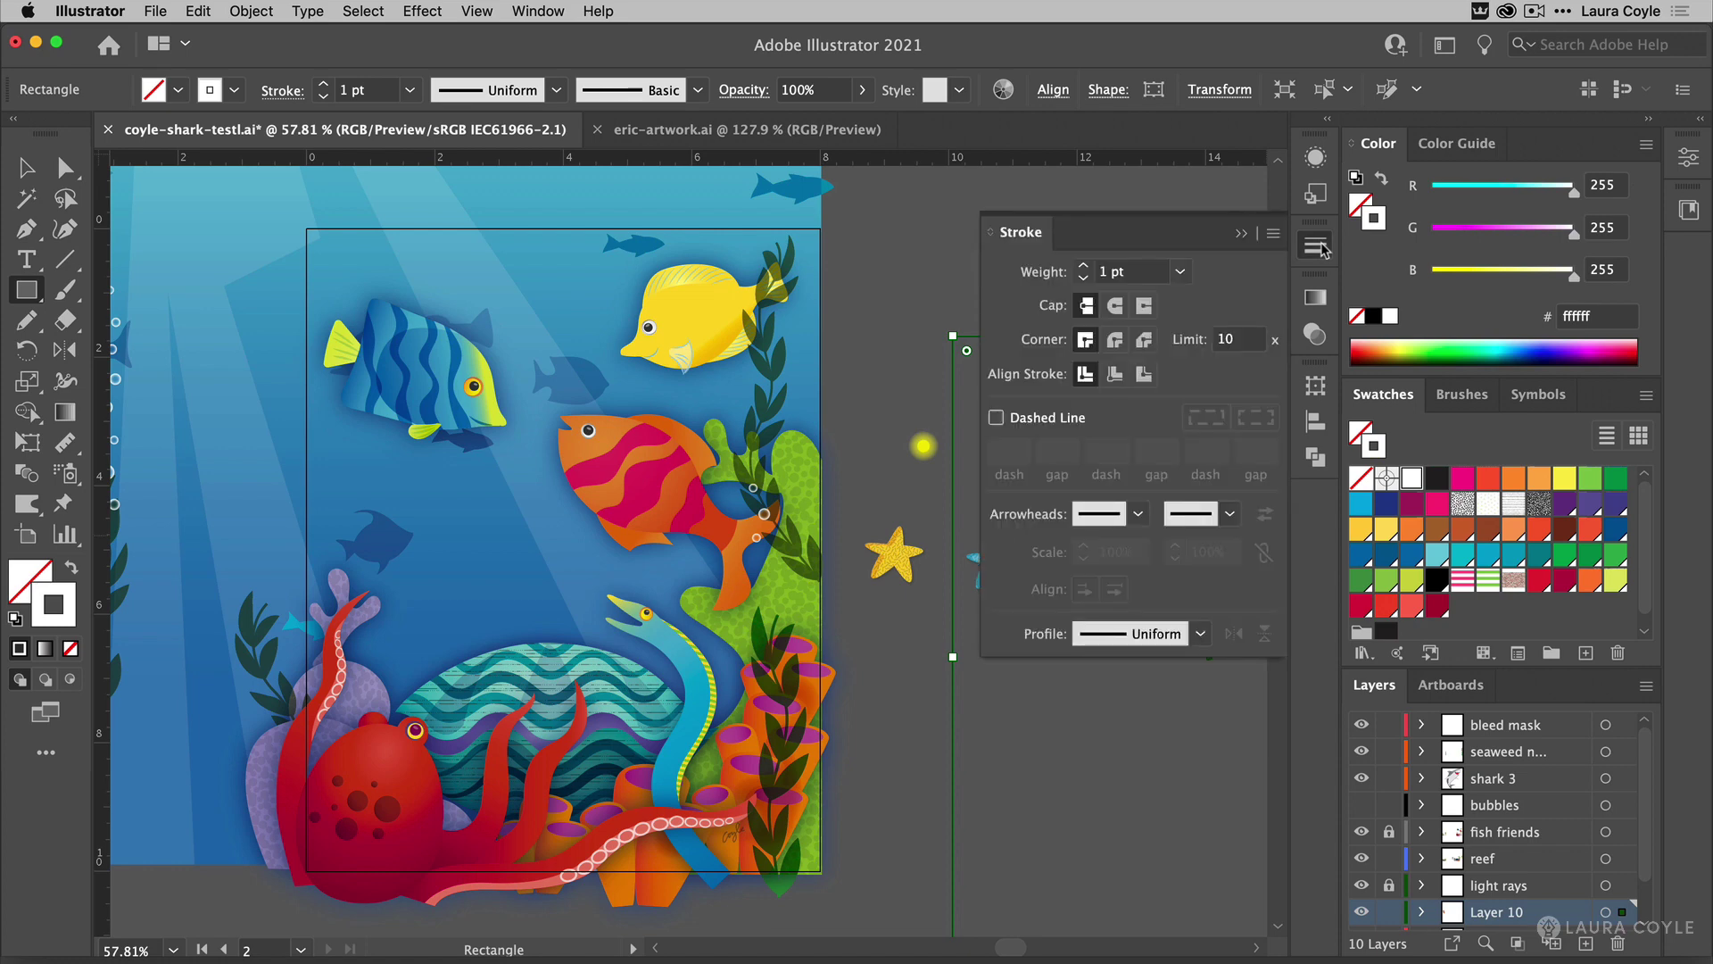
pyautogui.click(1181, 272)
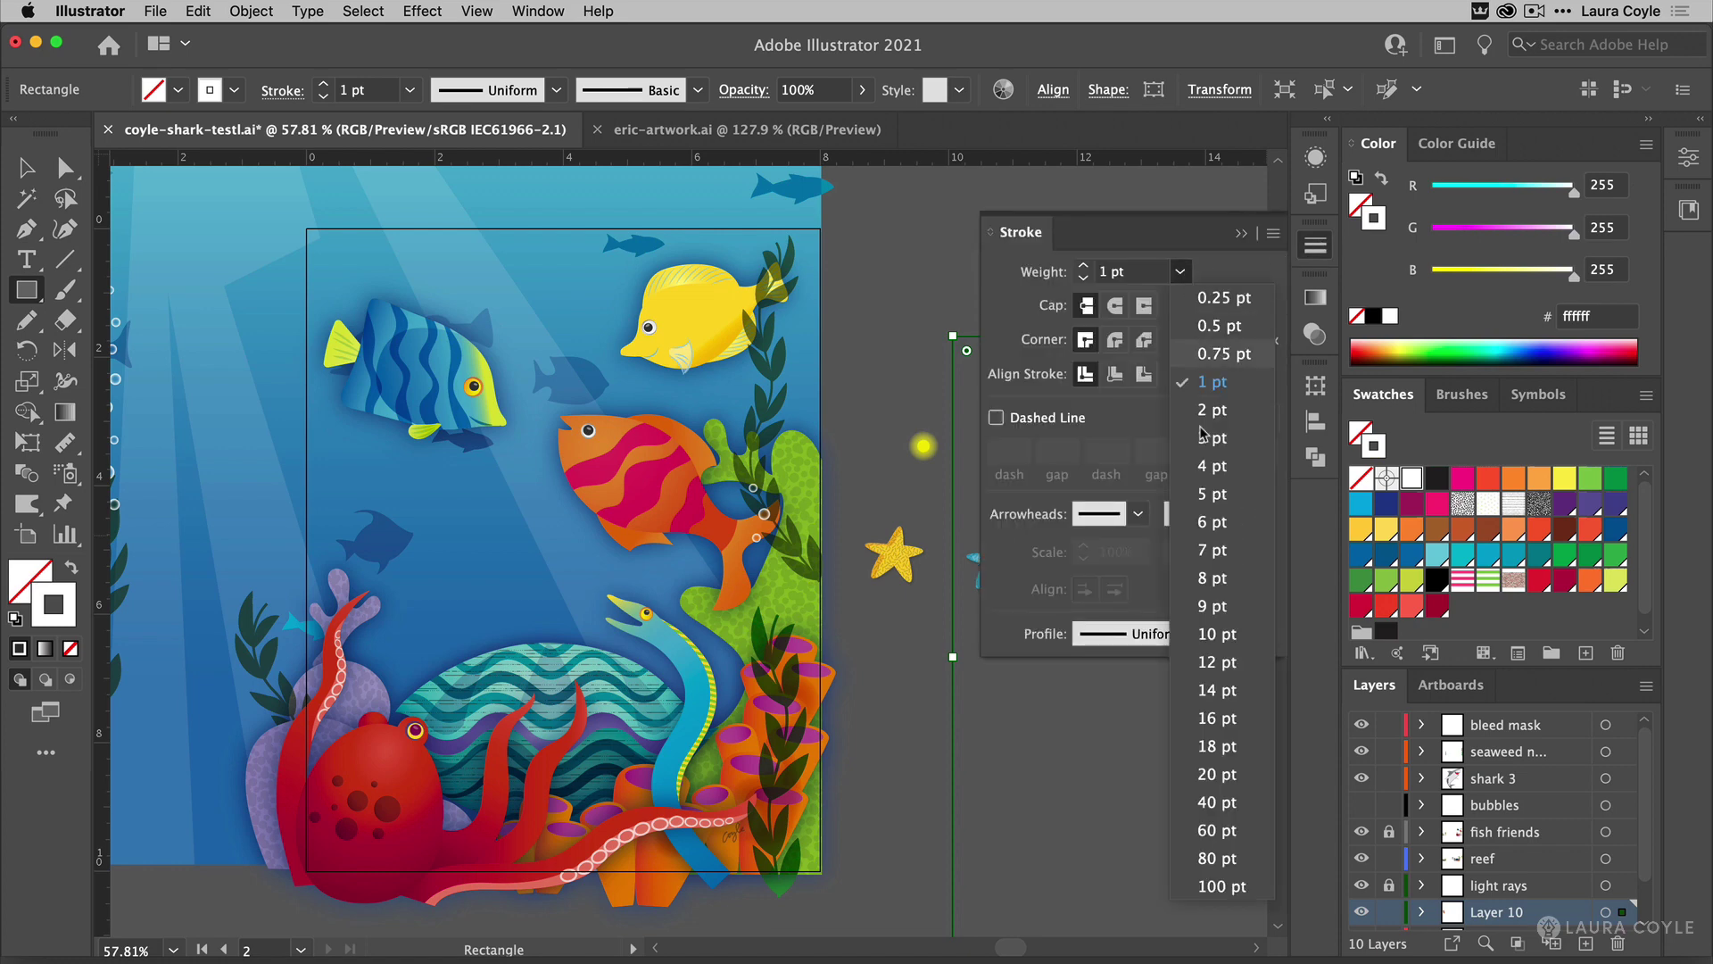
pyautogui.click(1214, 829)
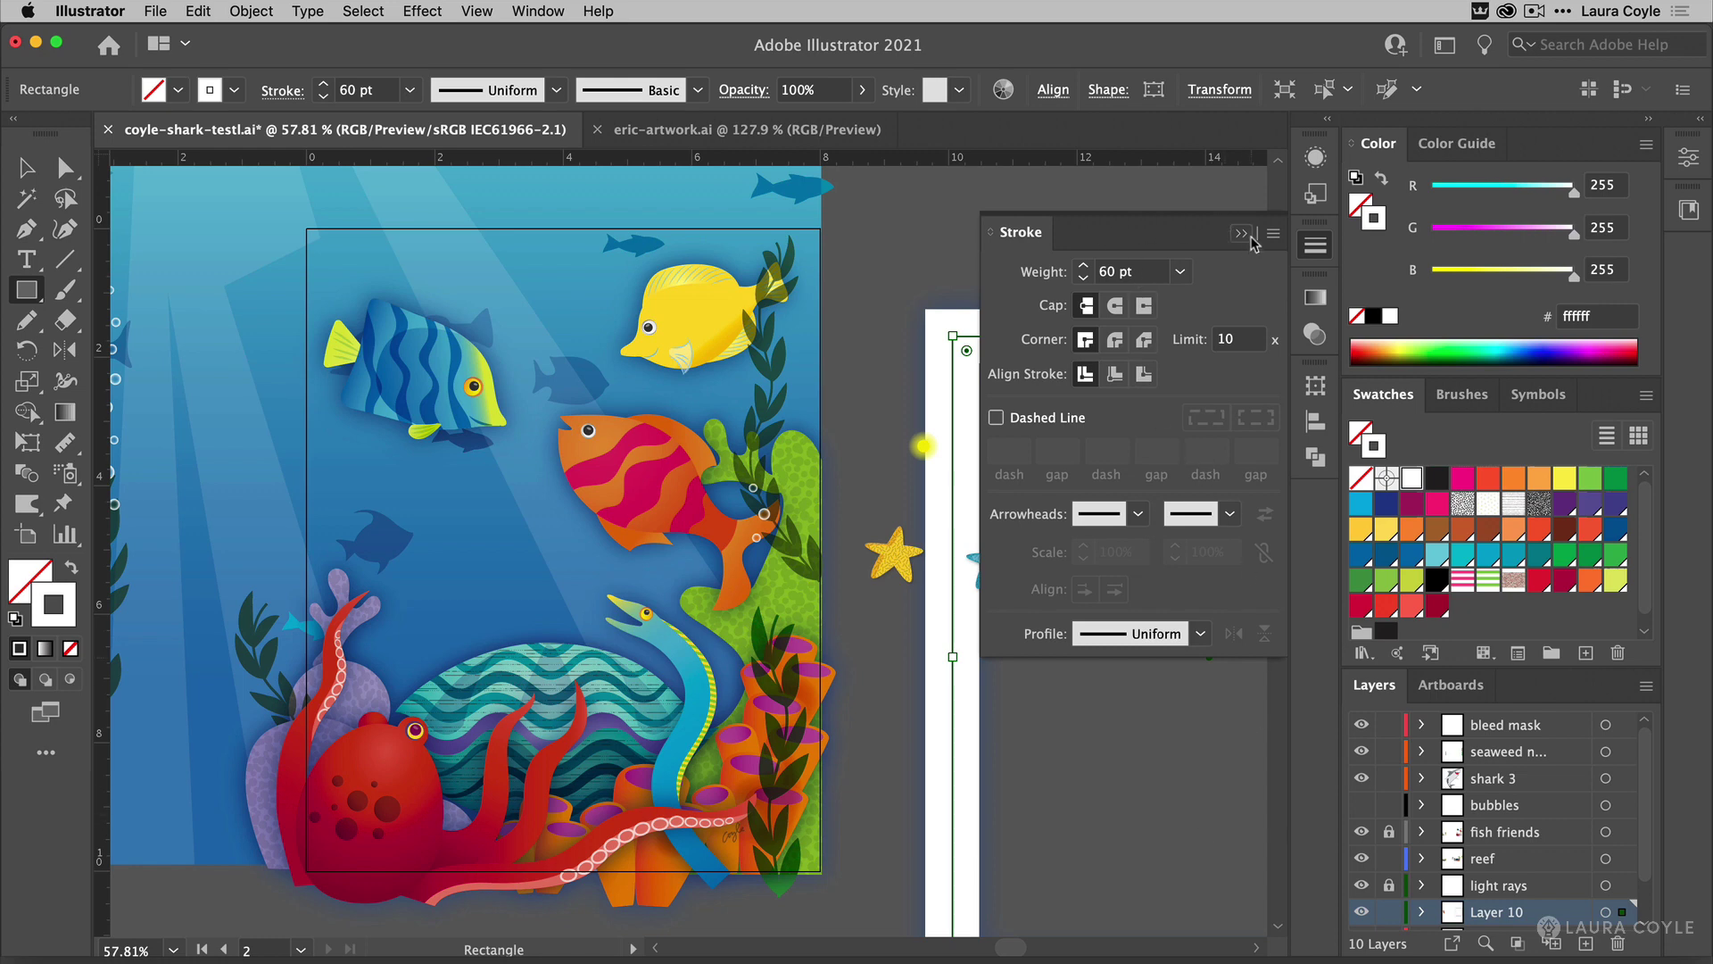
# Delete the Outer Glow effect from the white-stroked rectangle.
pyautogui.moveTo(786, 503); pyautogui.dragTo(436, 506)
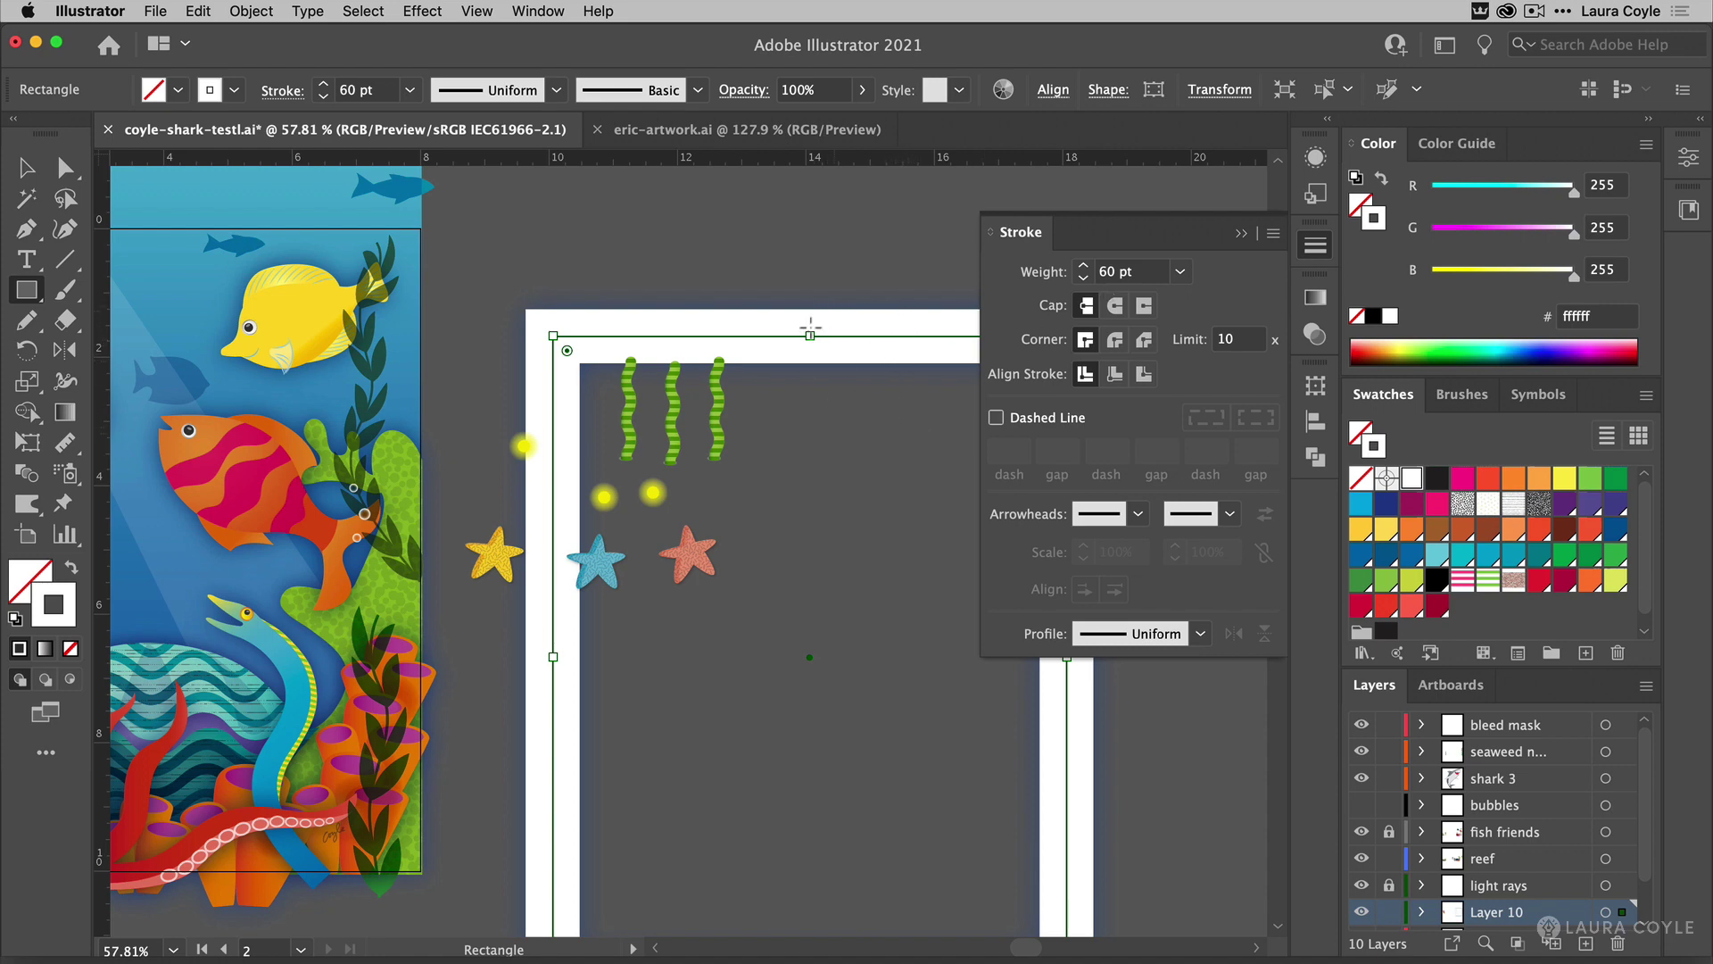
pyautogui.click(1307, 158)
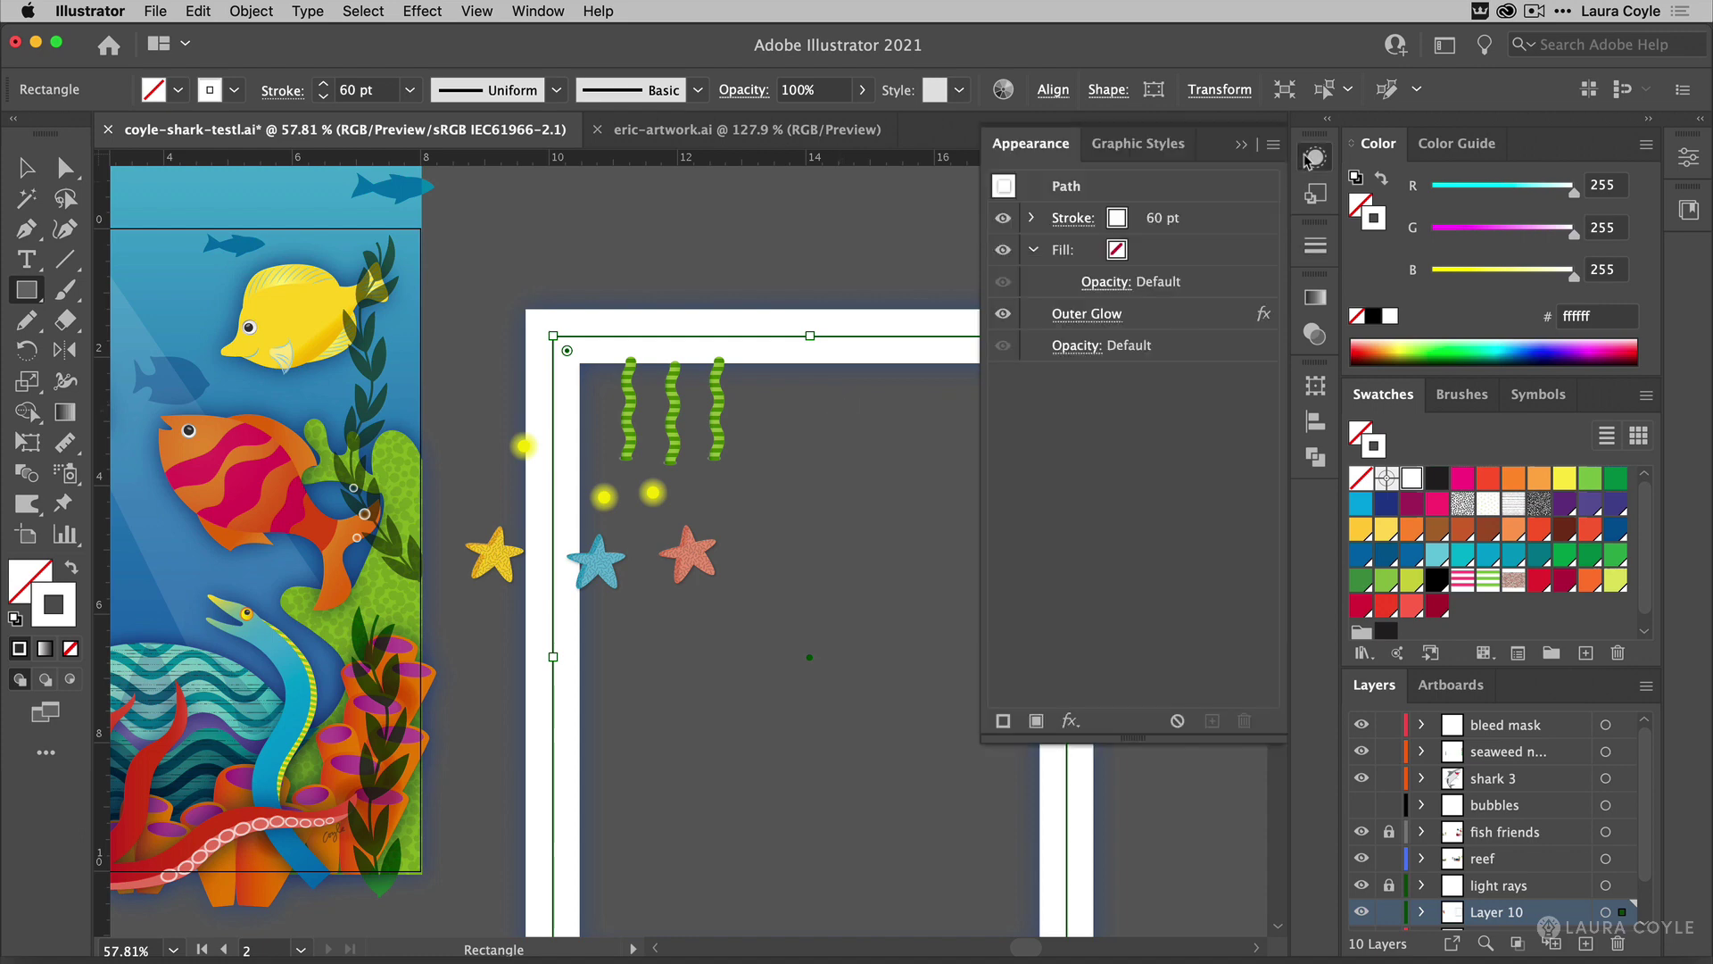
pyautogui.click(1157, 317)
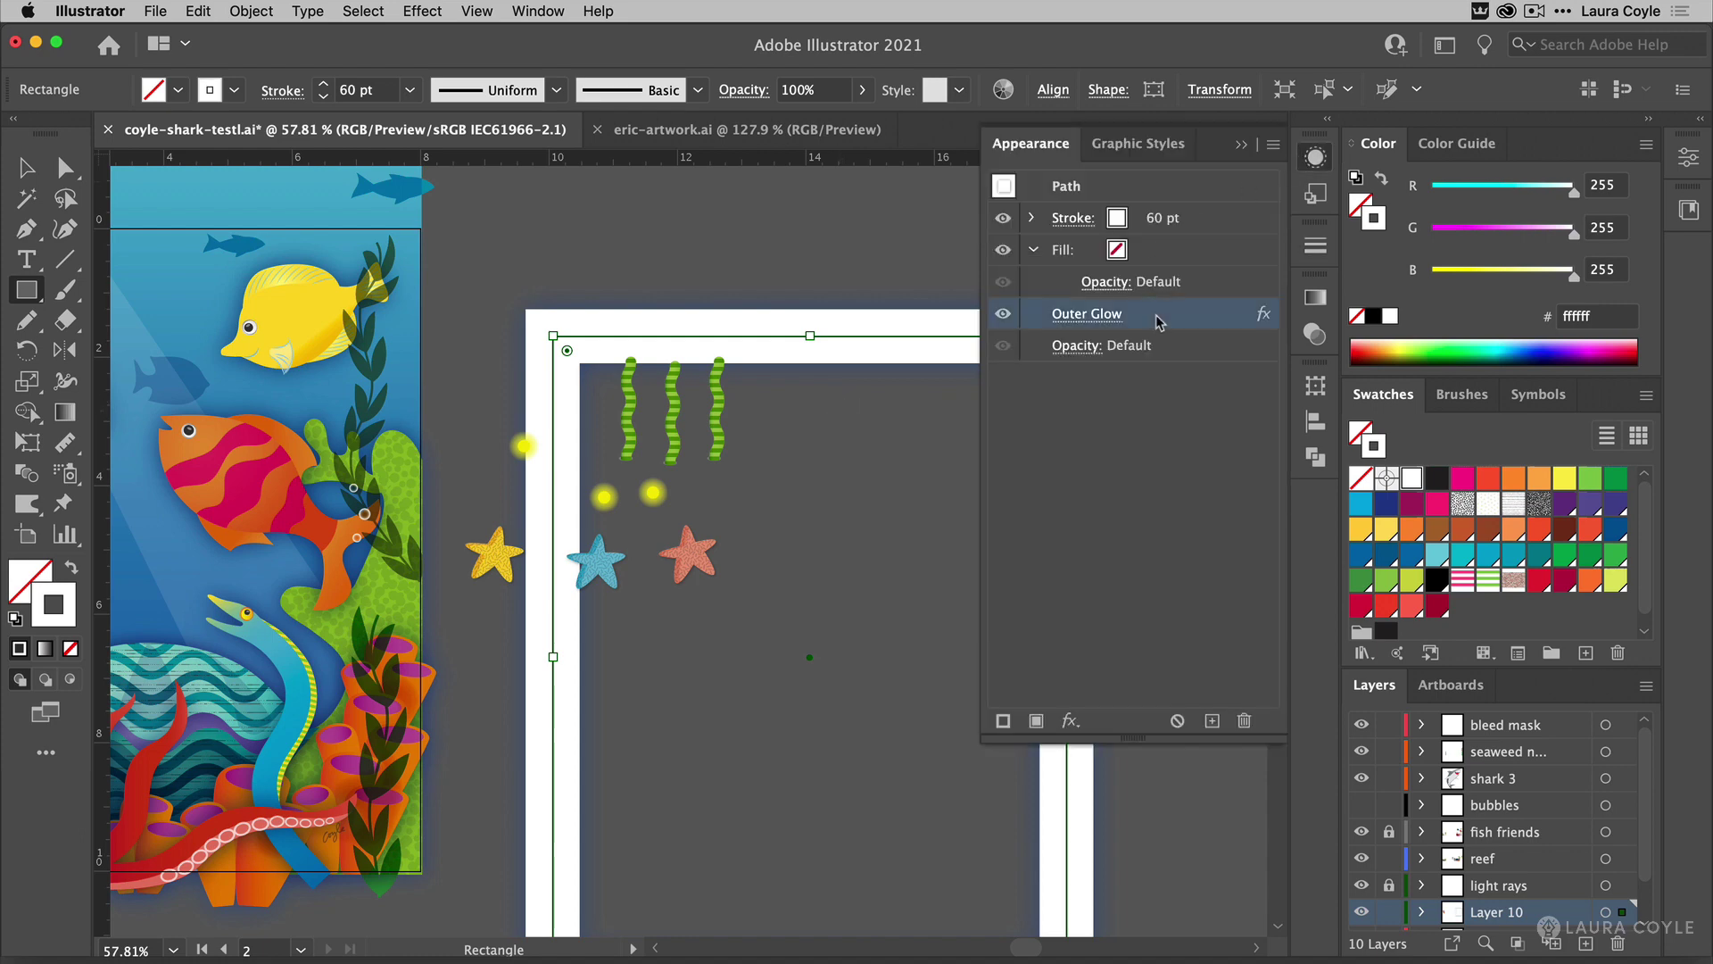
pyautogui.click(1244, 721)
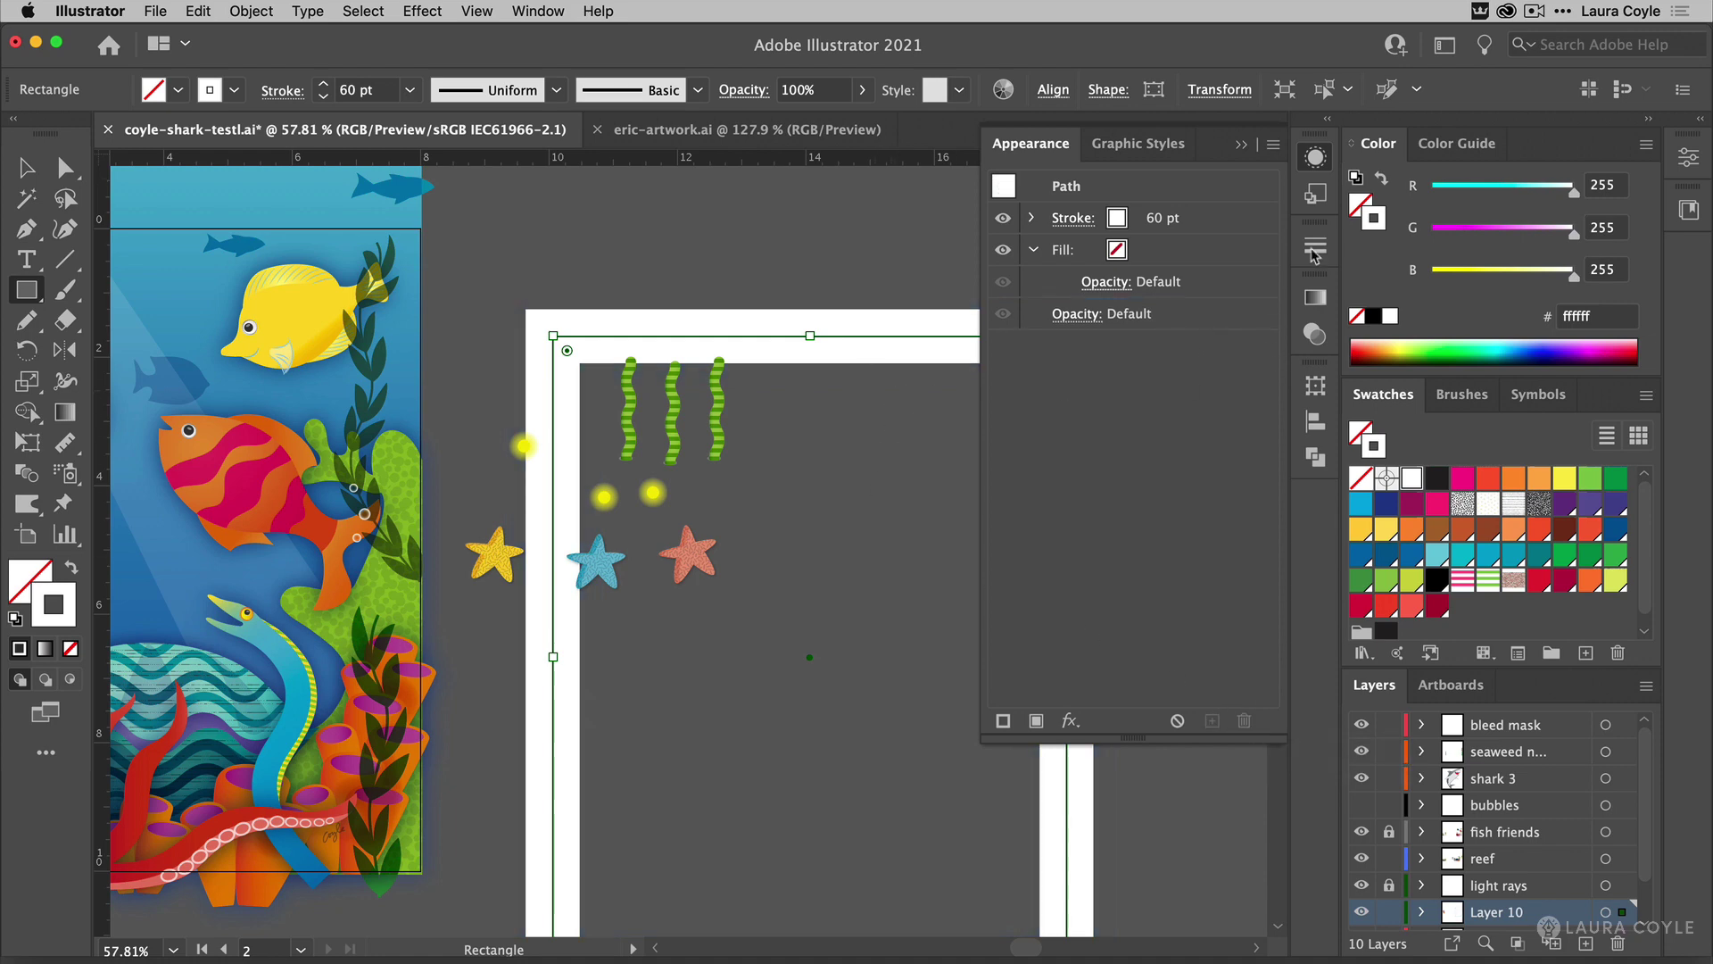
pyautogui.click(1241, 146)
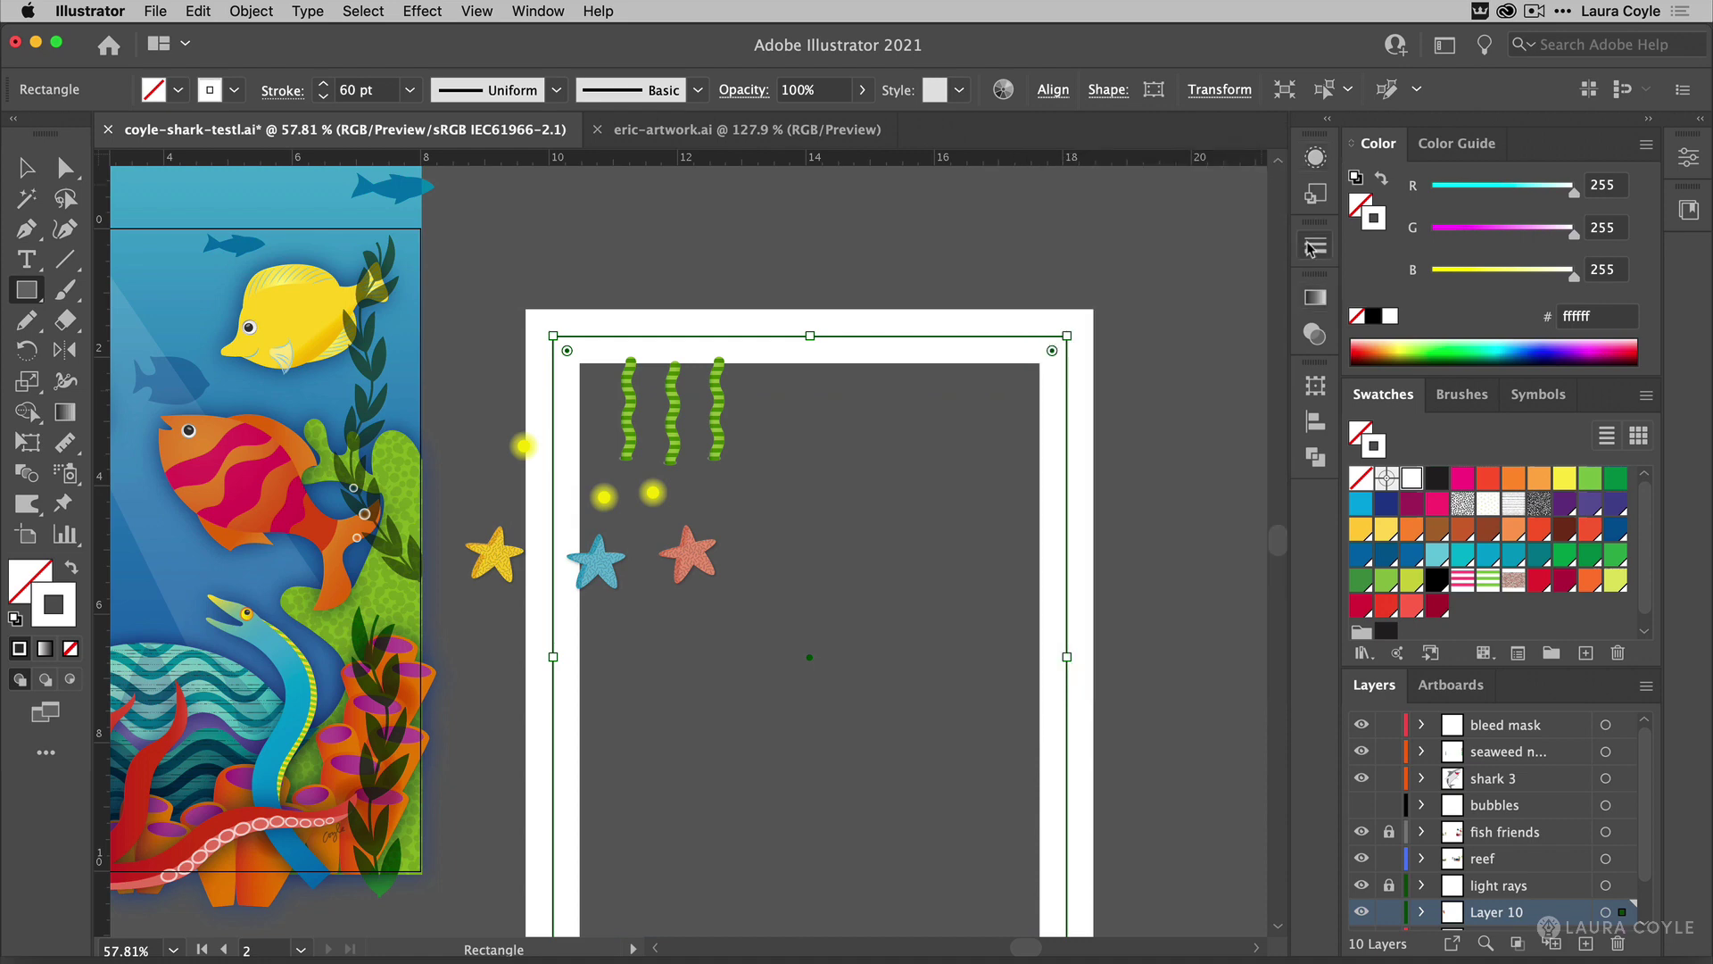
# Align the rectangle's white stroke to the outside of its path.
pyautogui.click(1309, 249)
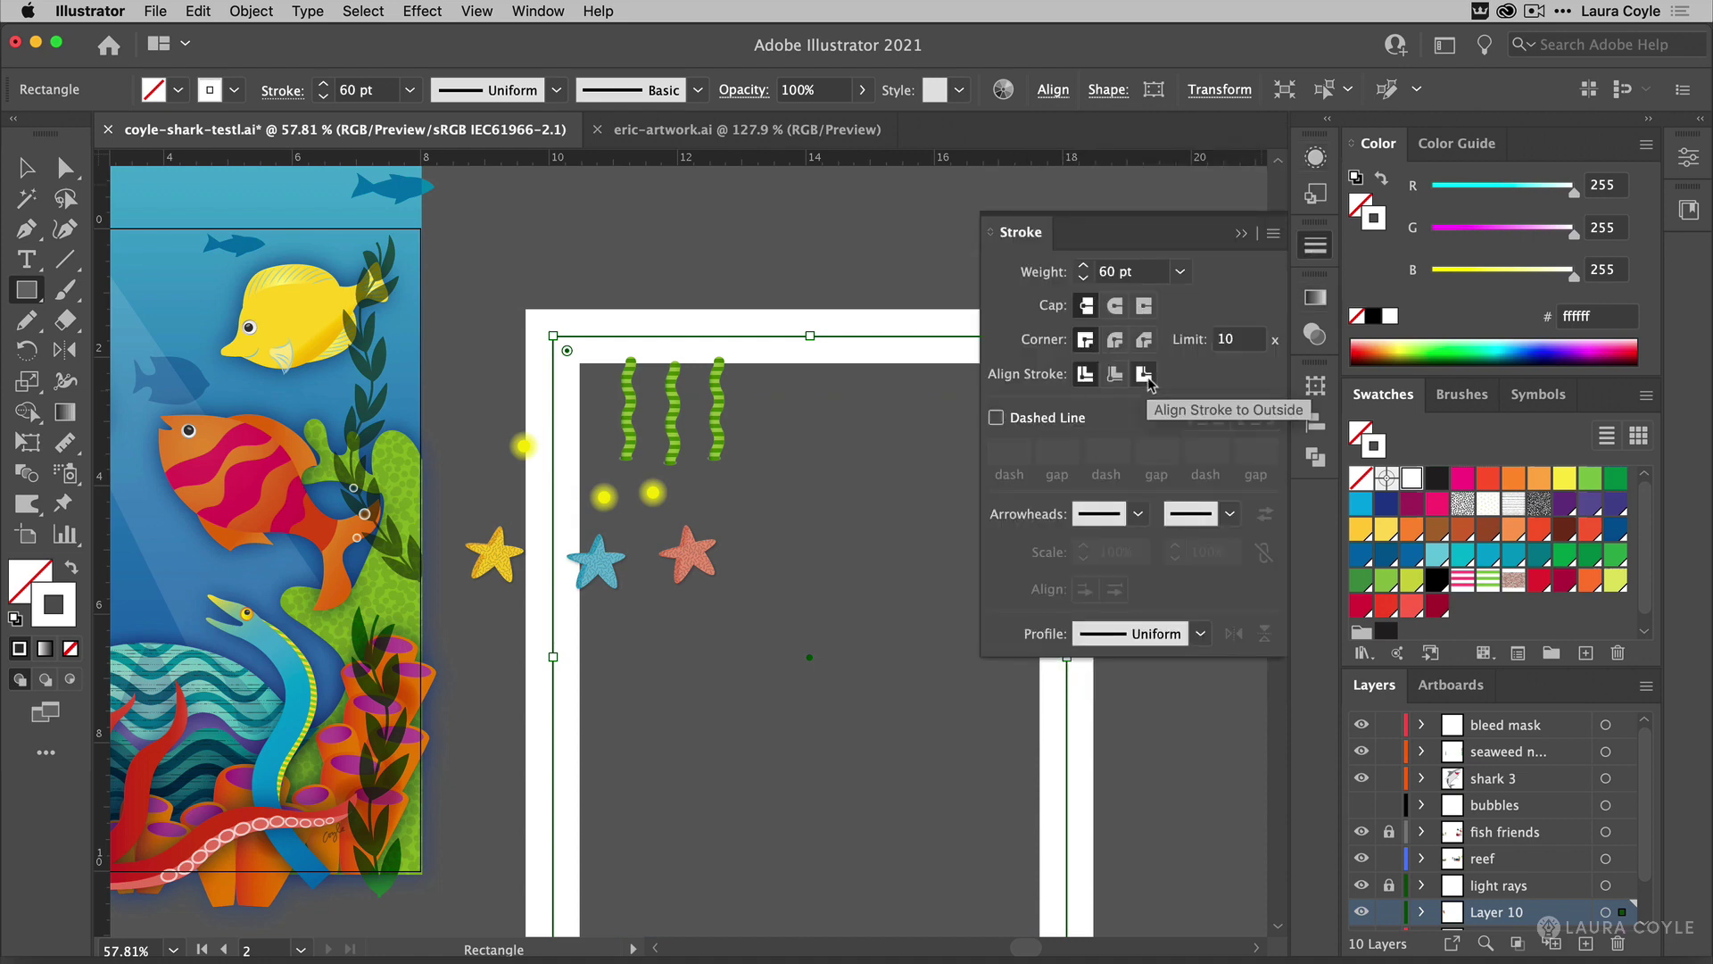
pyautogui.click(1145, 375)
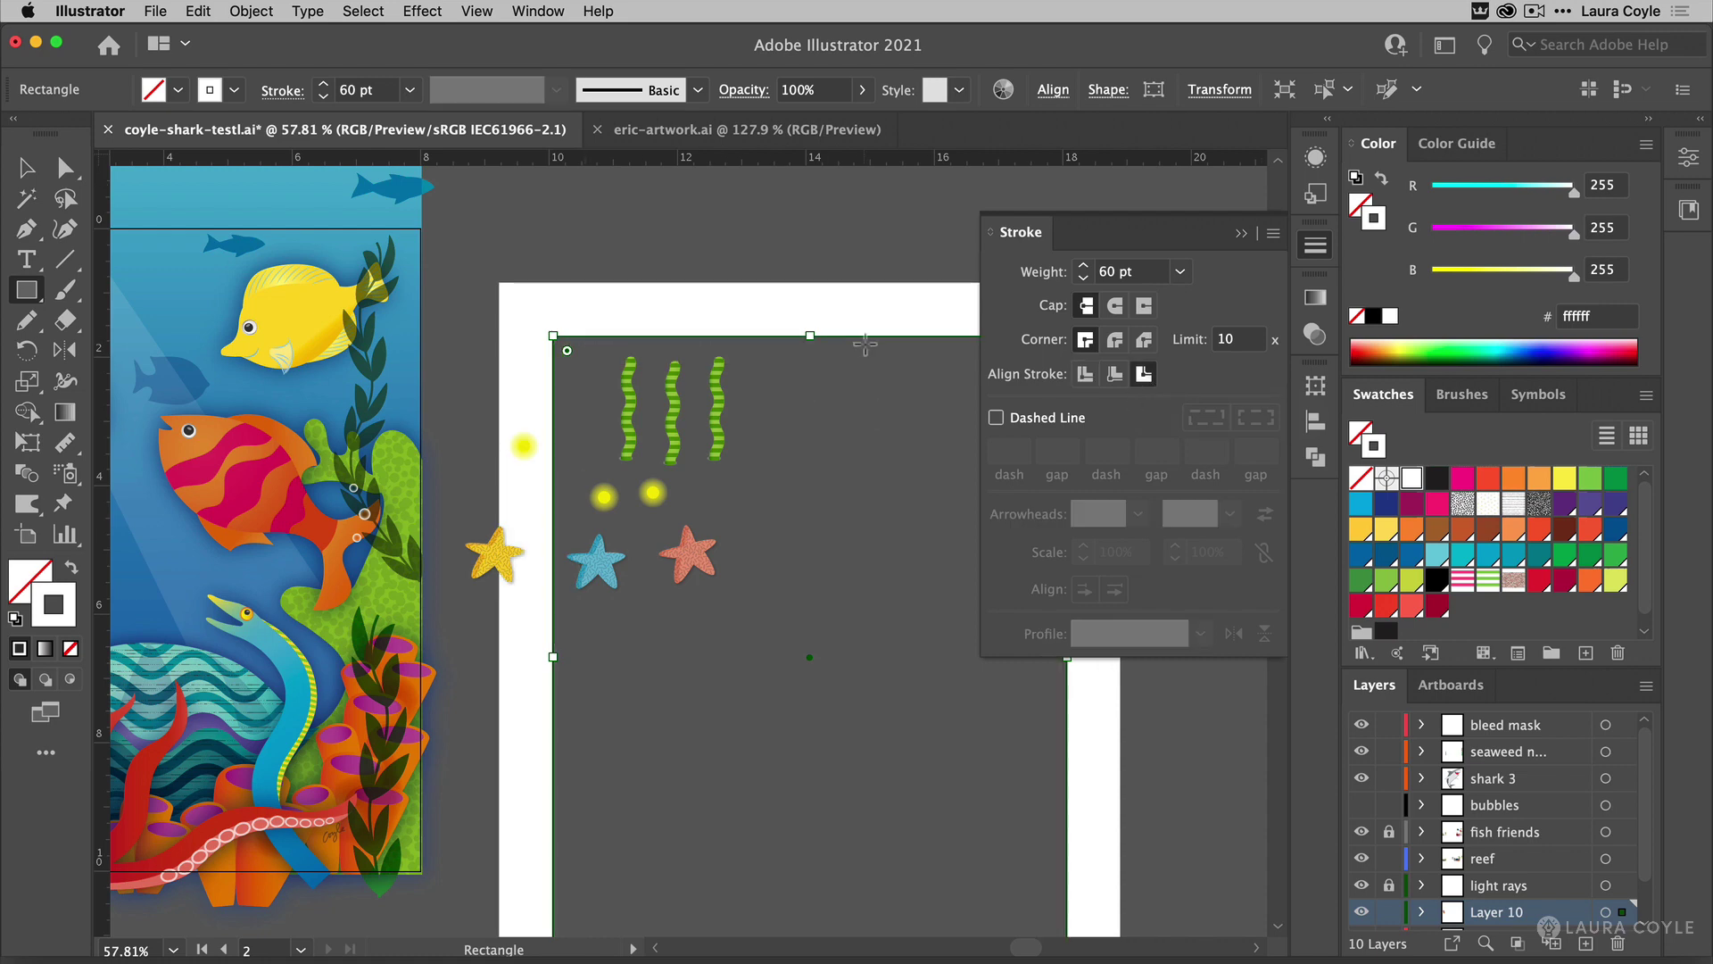
pyautogui.click(1240, 234)
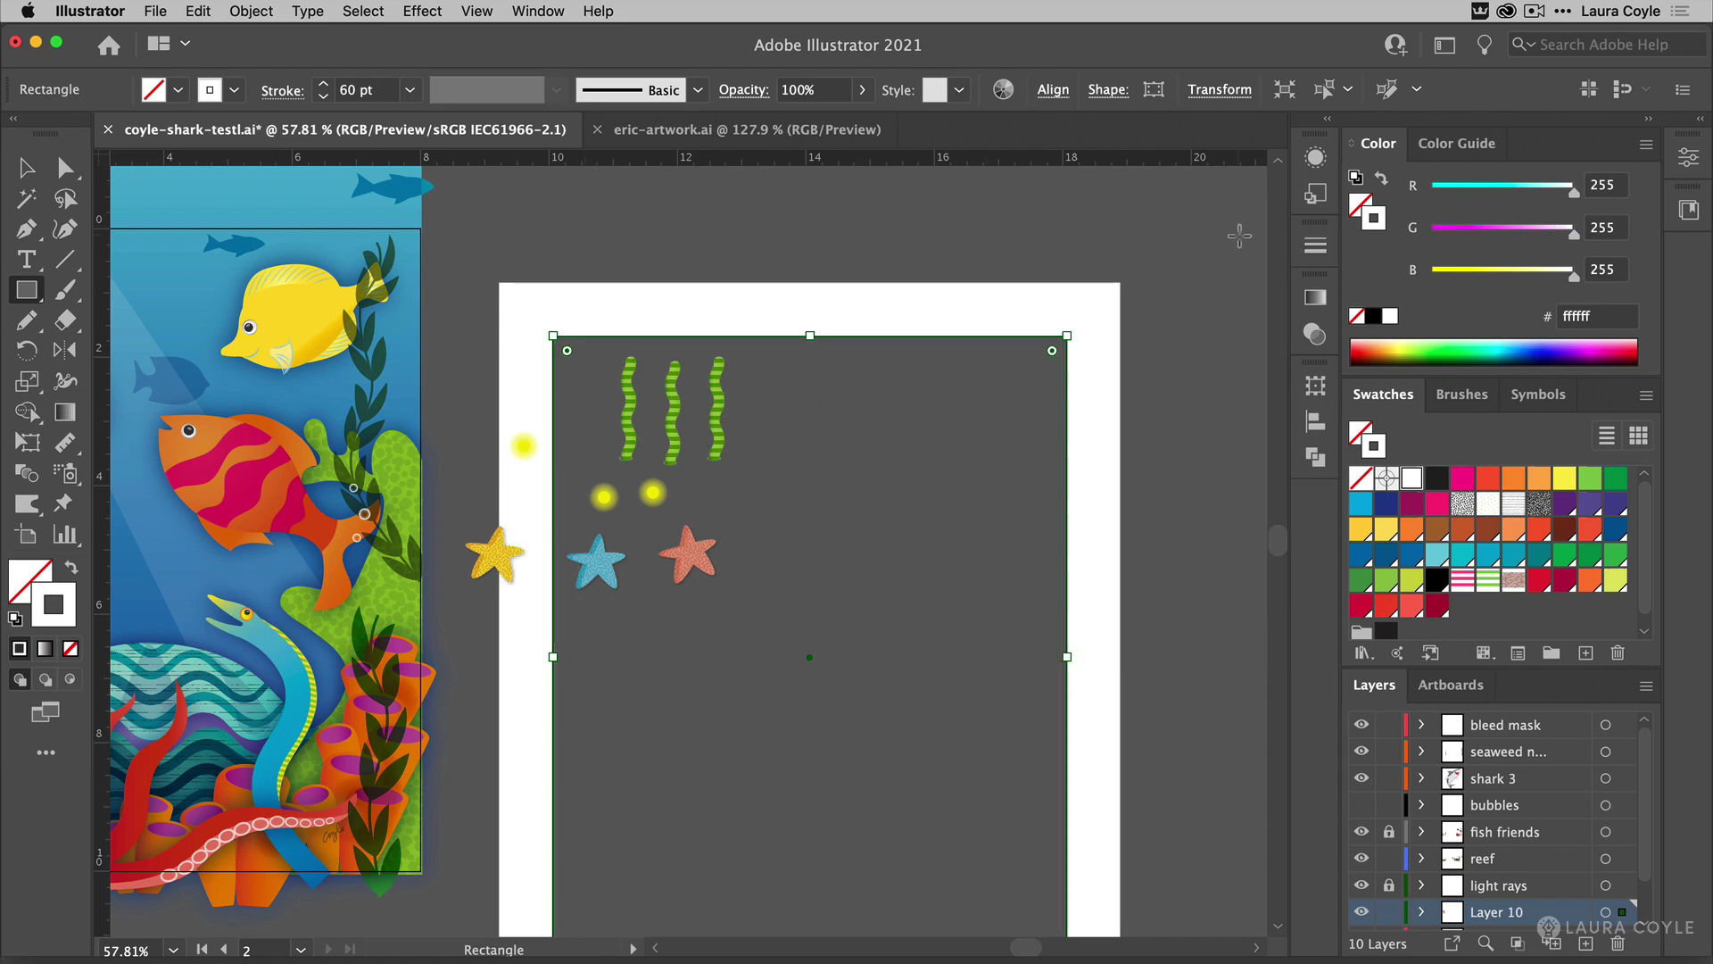
# Center the white-stroked rectangle horizontally and vertically on the artboard.
pyautogui.click(1053, 89)
pyautogui.click(833, 164)
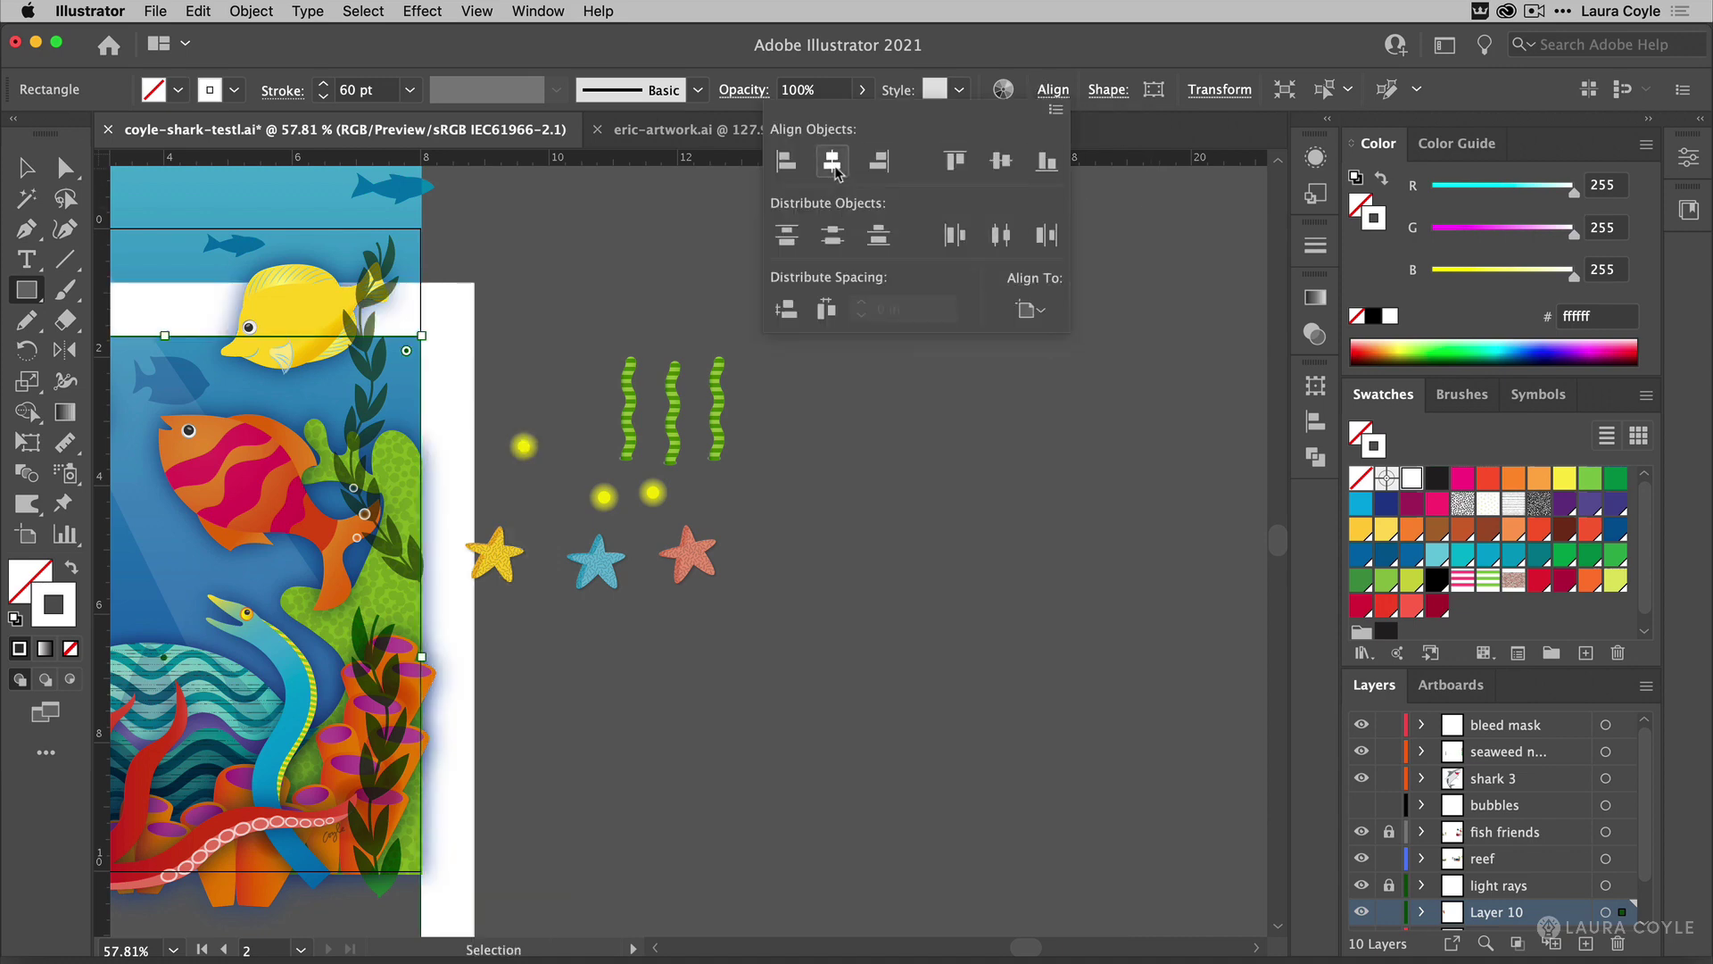
pyautogui.click(1001, 163)
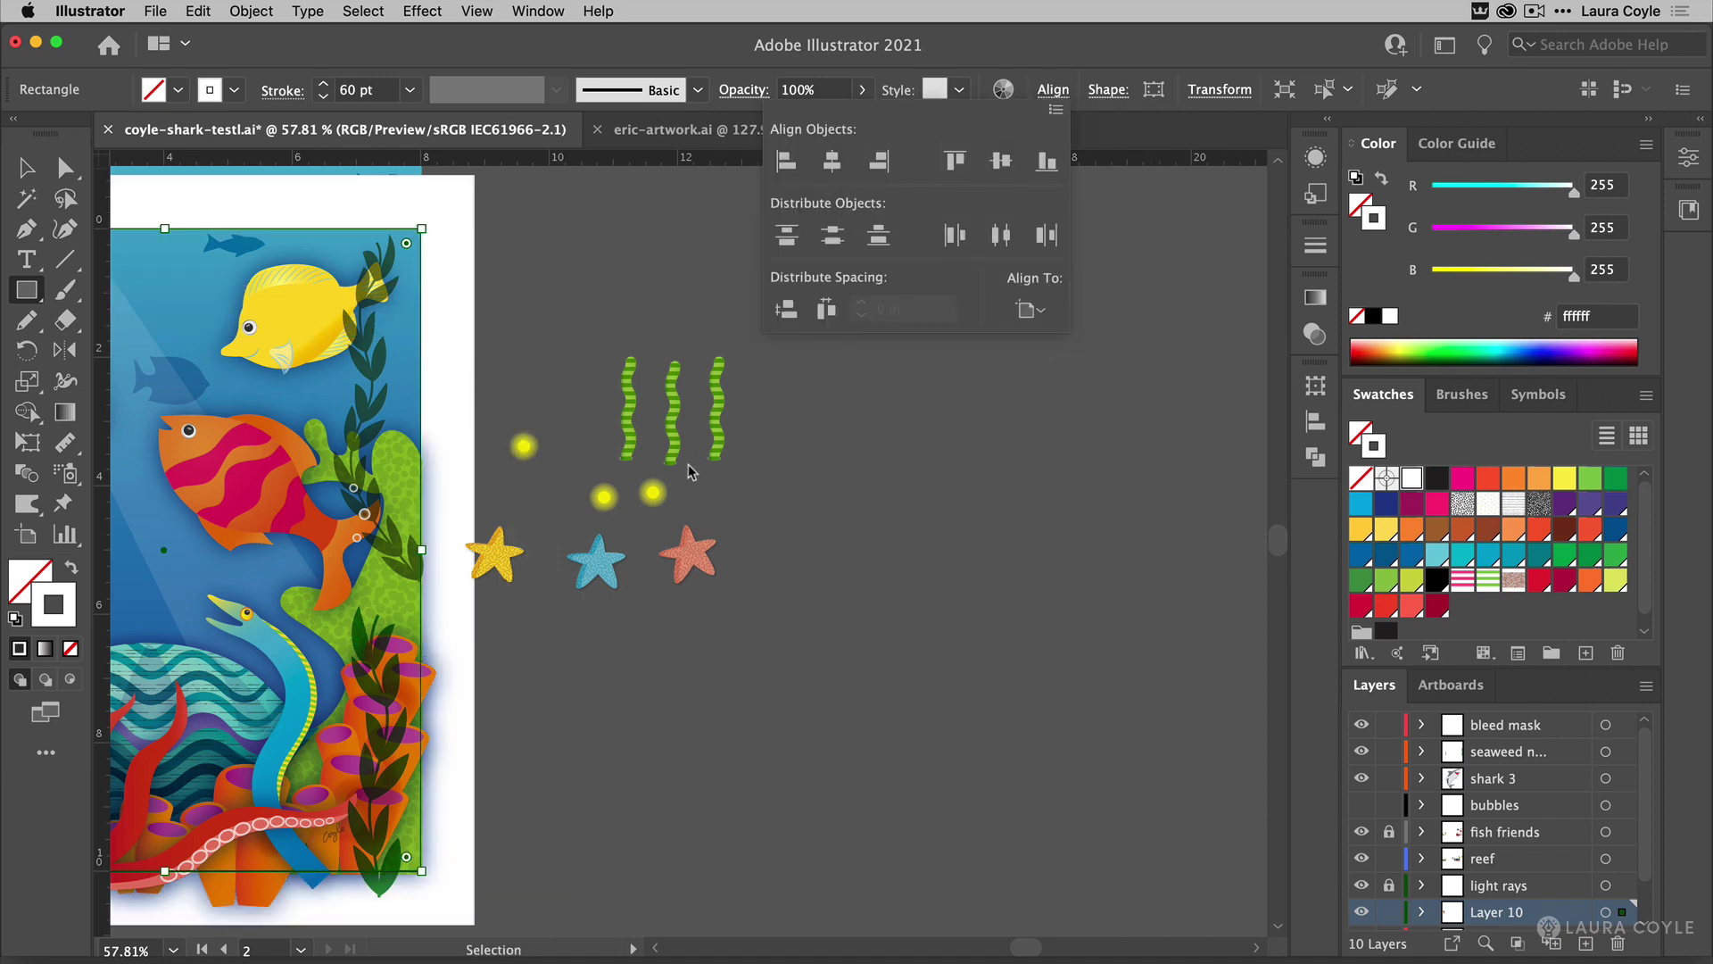
# Move the white-stroked frame from Layer 10 to the bleed mask layer so it covers the artwork overhanging the artboard.
pyautogui.press('space')
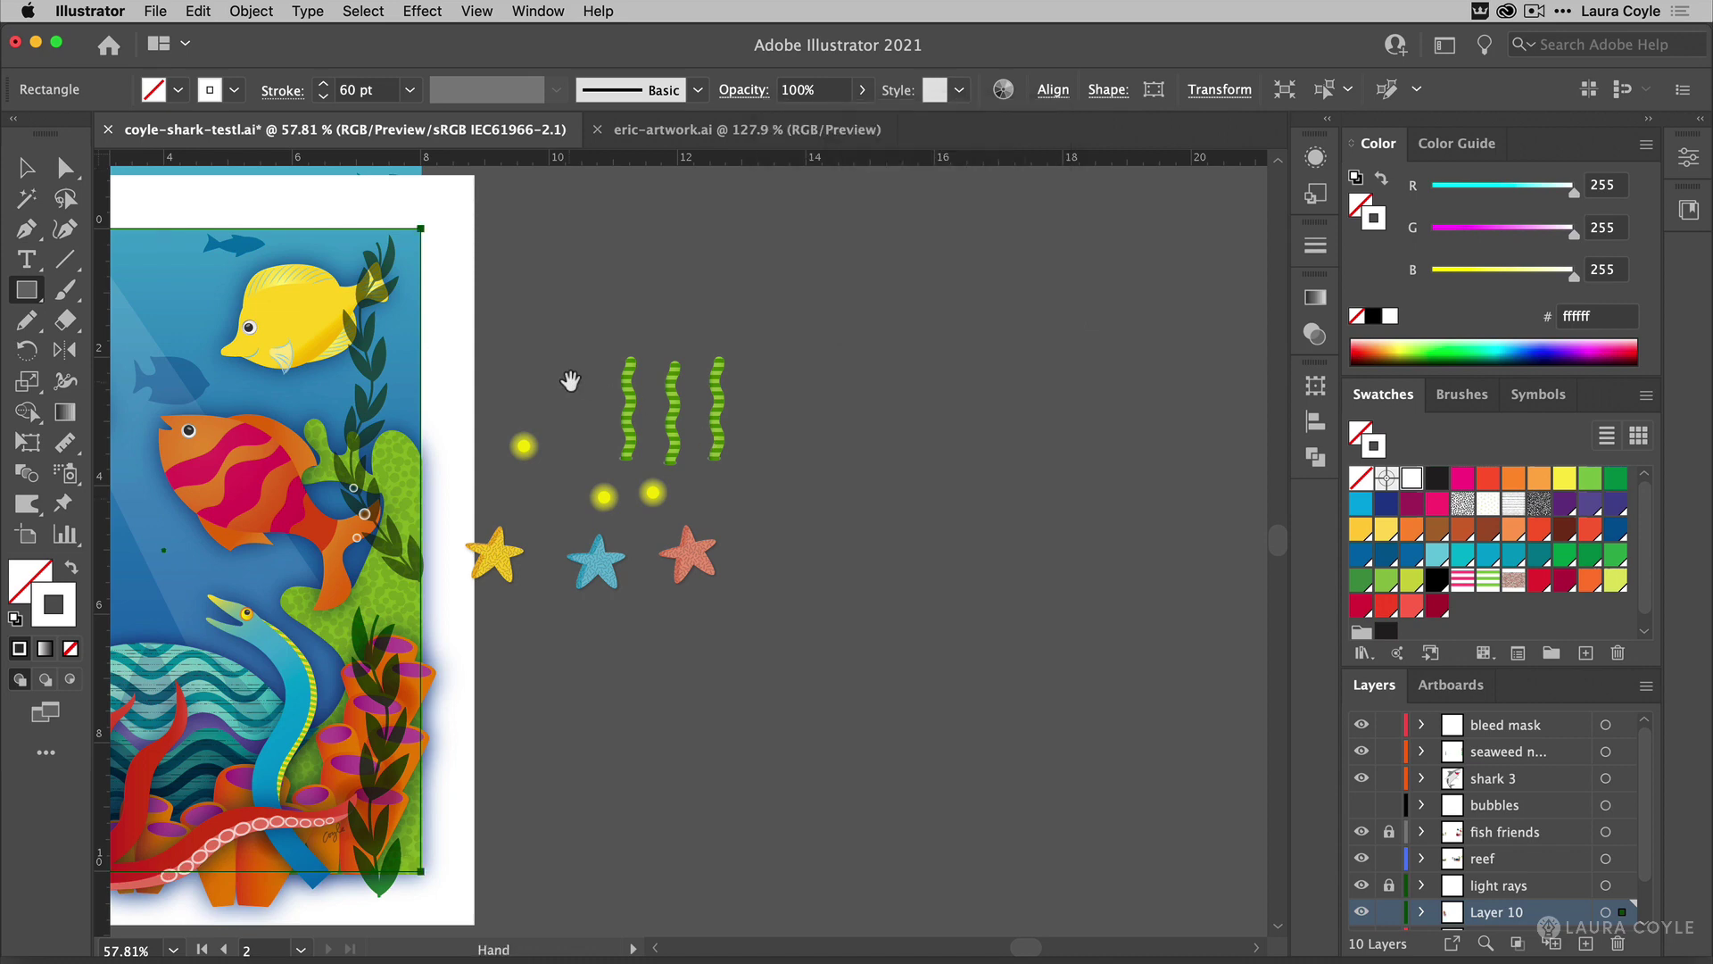
pyautogui.moveTo(574, 387); pyautogui.dragTo(1045, 410)
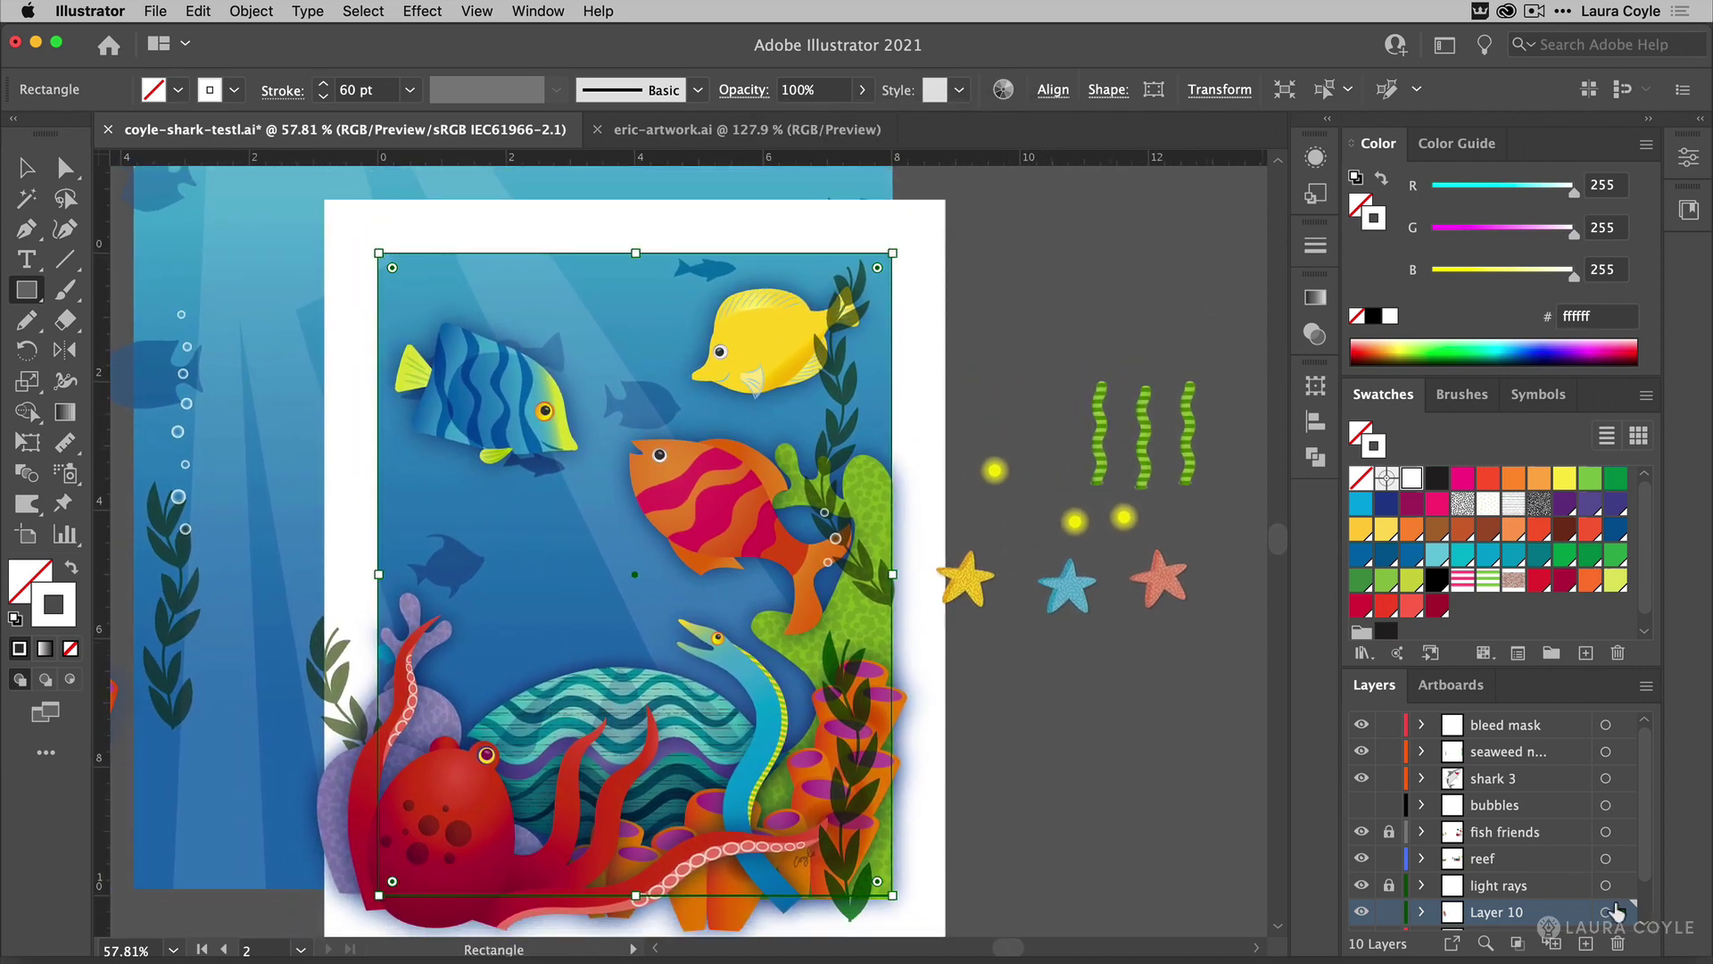
pyautogui.moveTo(1622, 910); pyautogui.dragTo(1622, 725)
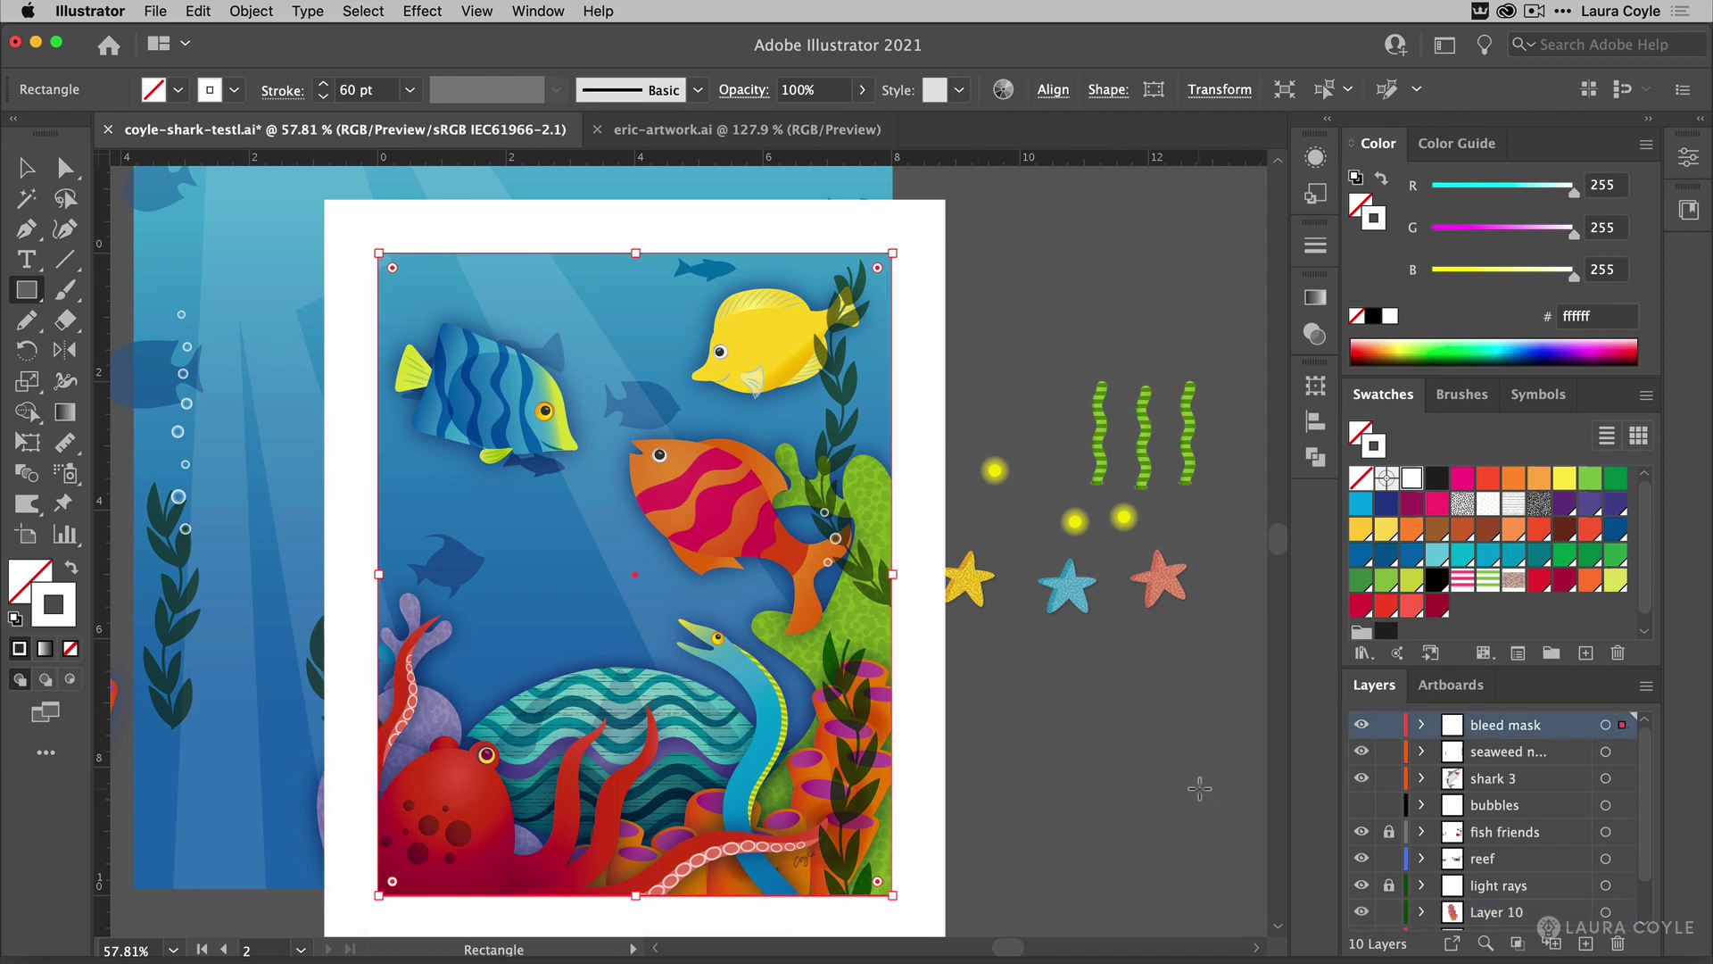
pyautogui.moveTo(959, 800); pyautogui.dragTo(994, 742)
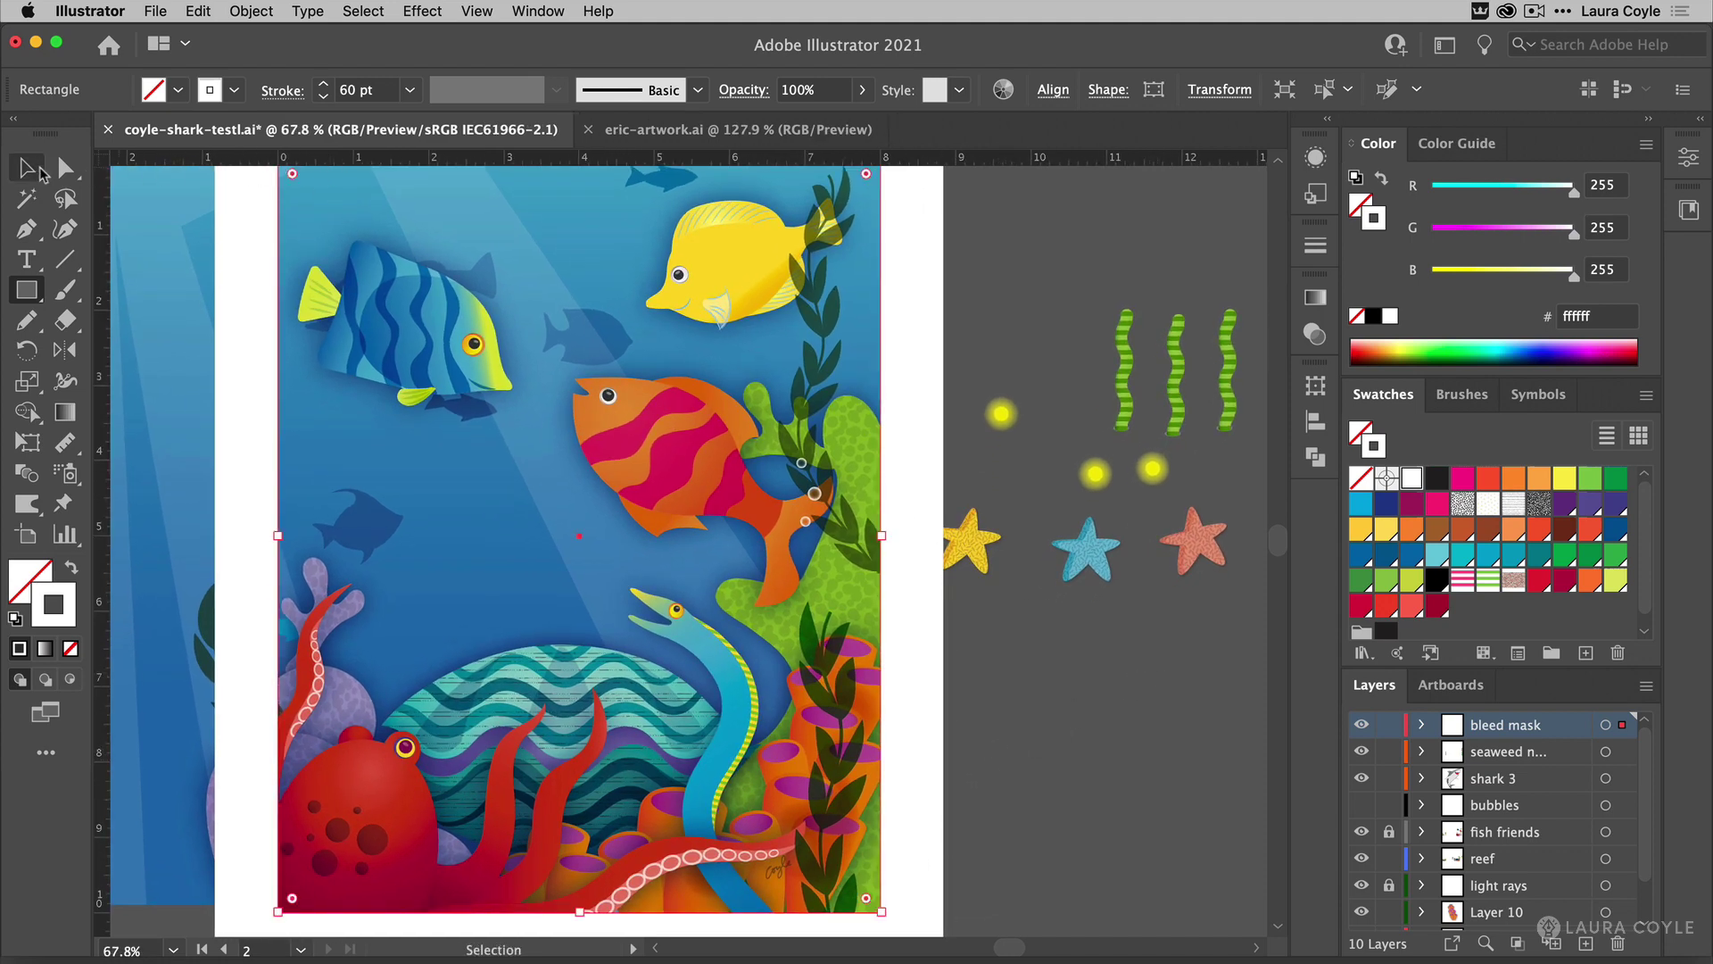
# Toggle the bleed mask layer's visibility off and back on to compare the artwork with and without the frame.
pyautogui.press('v')
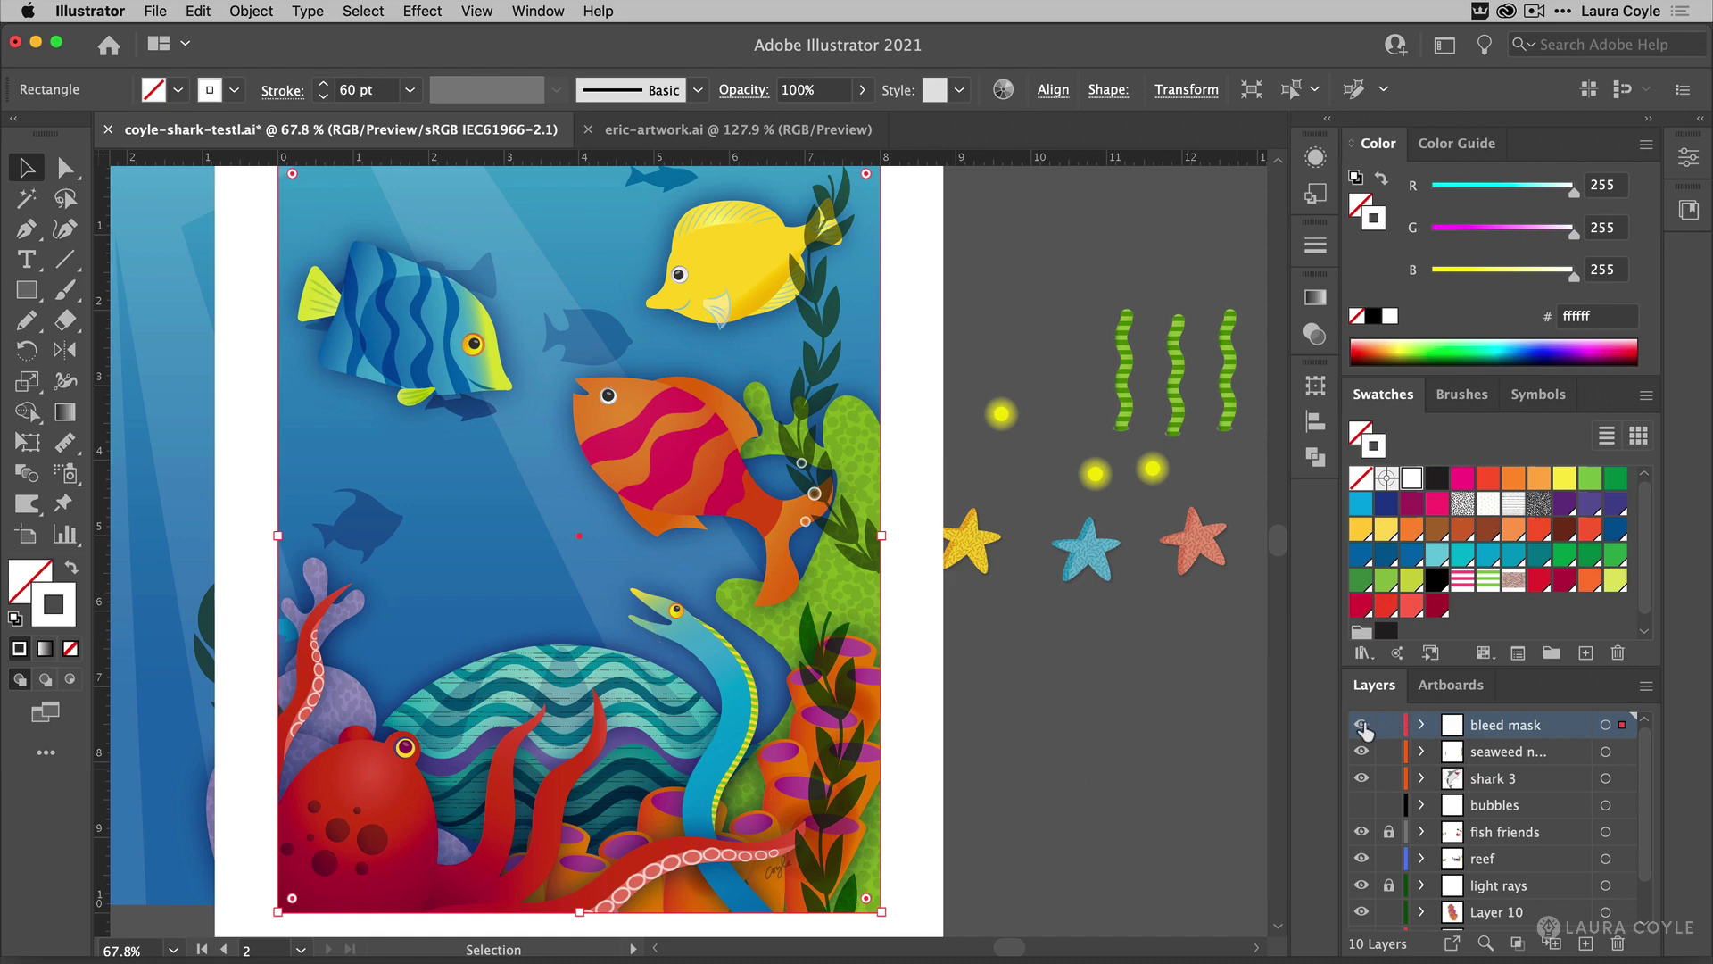
pyautogui.click(1361, 724)
pyautogui.click(1362, 723)
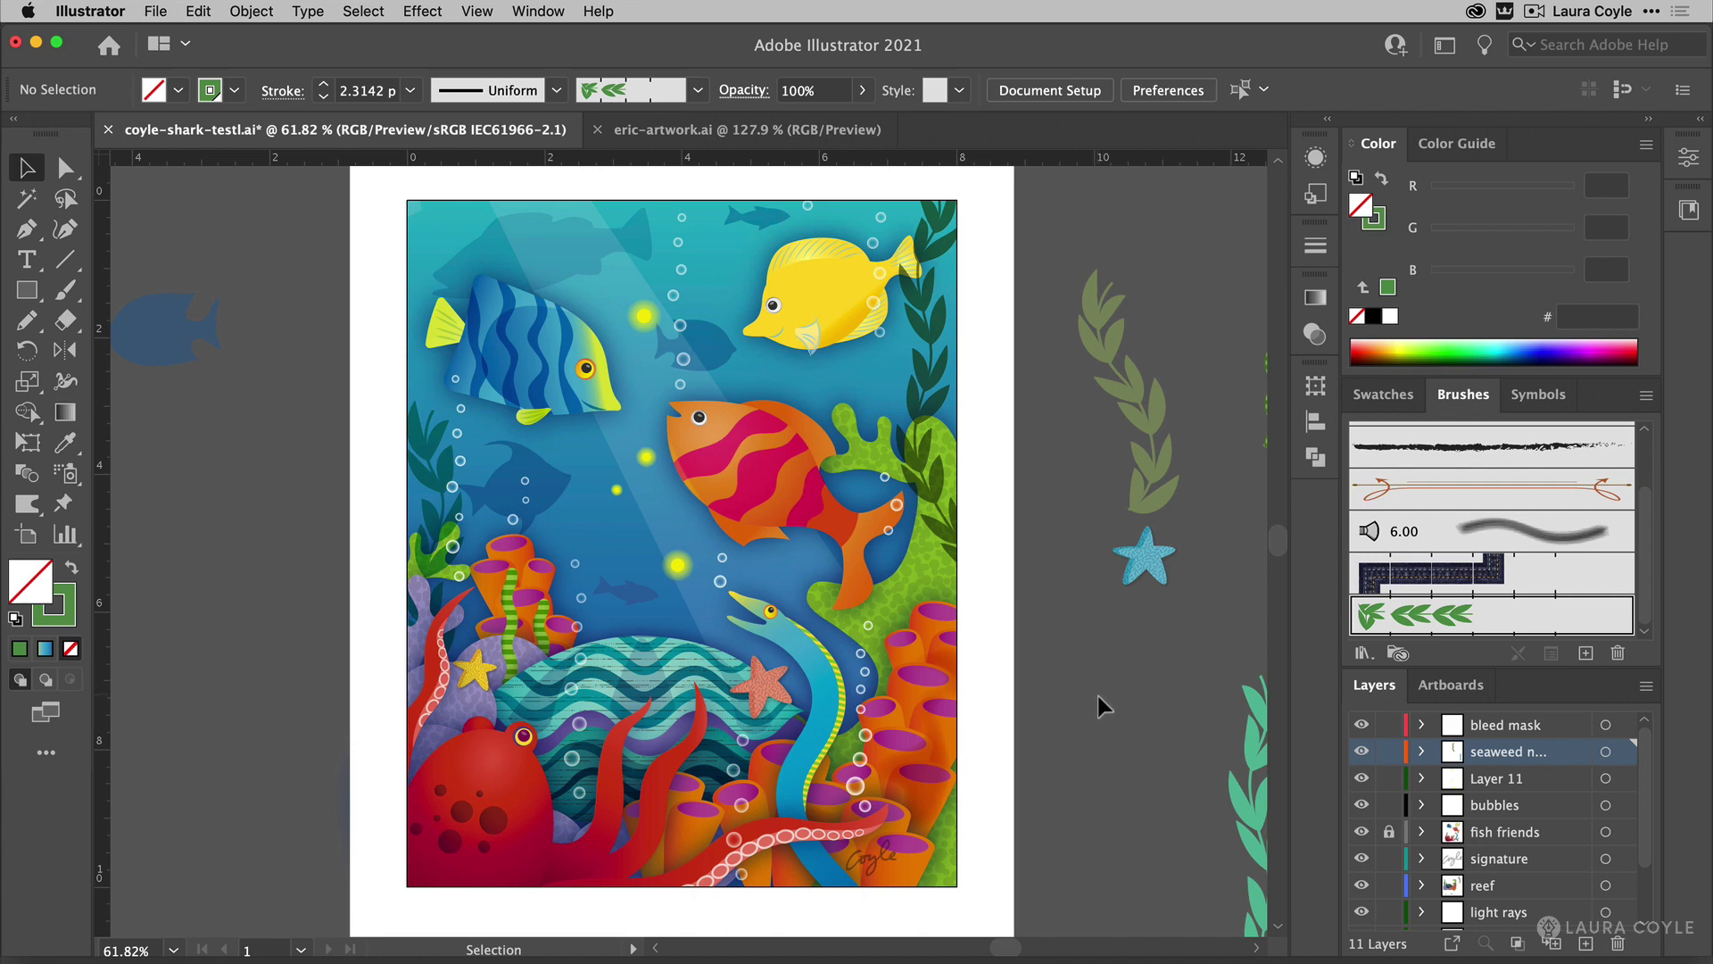
# Delete the spare teal seaweed and the teal wavy line from the empty space beside the artboard.
pyautogui.click(912, 435)
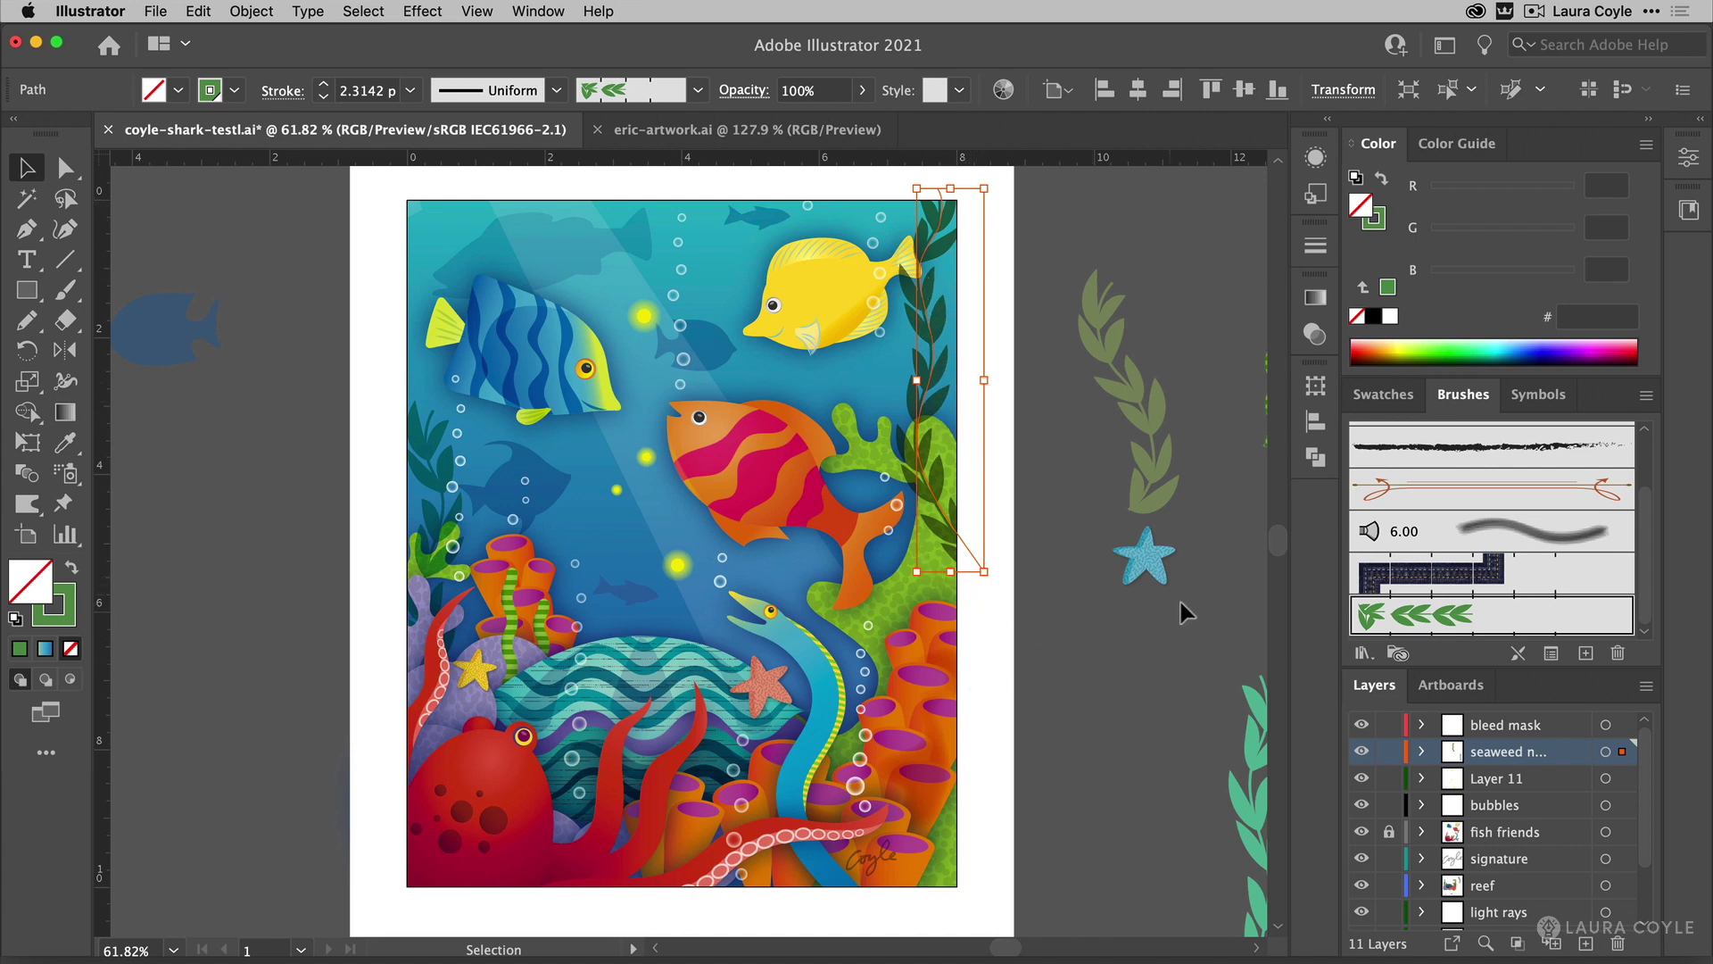
pyautogui.press('z')
pyautogui.moveTo(1047, 719); pyautogui.dragTo(1119, 677)
pyautogui.hscroll(10, 1120, 676)
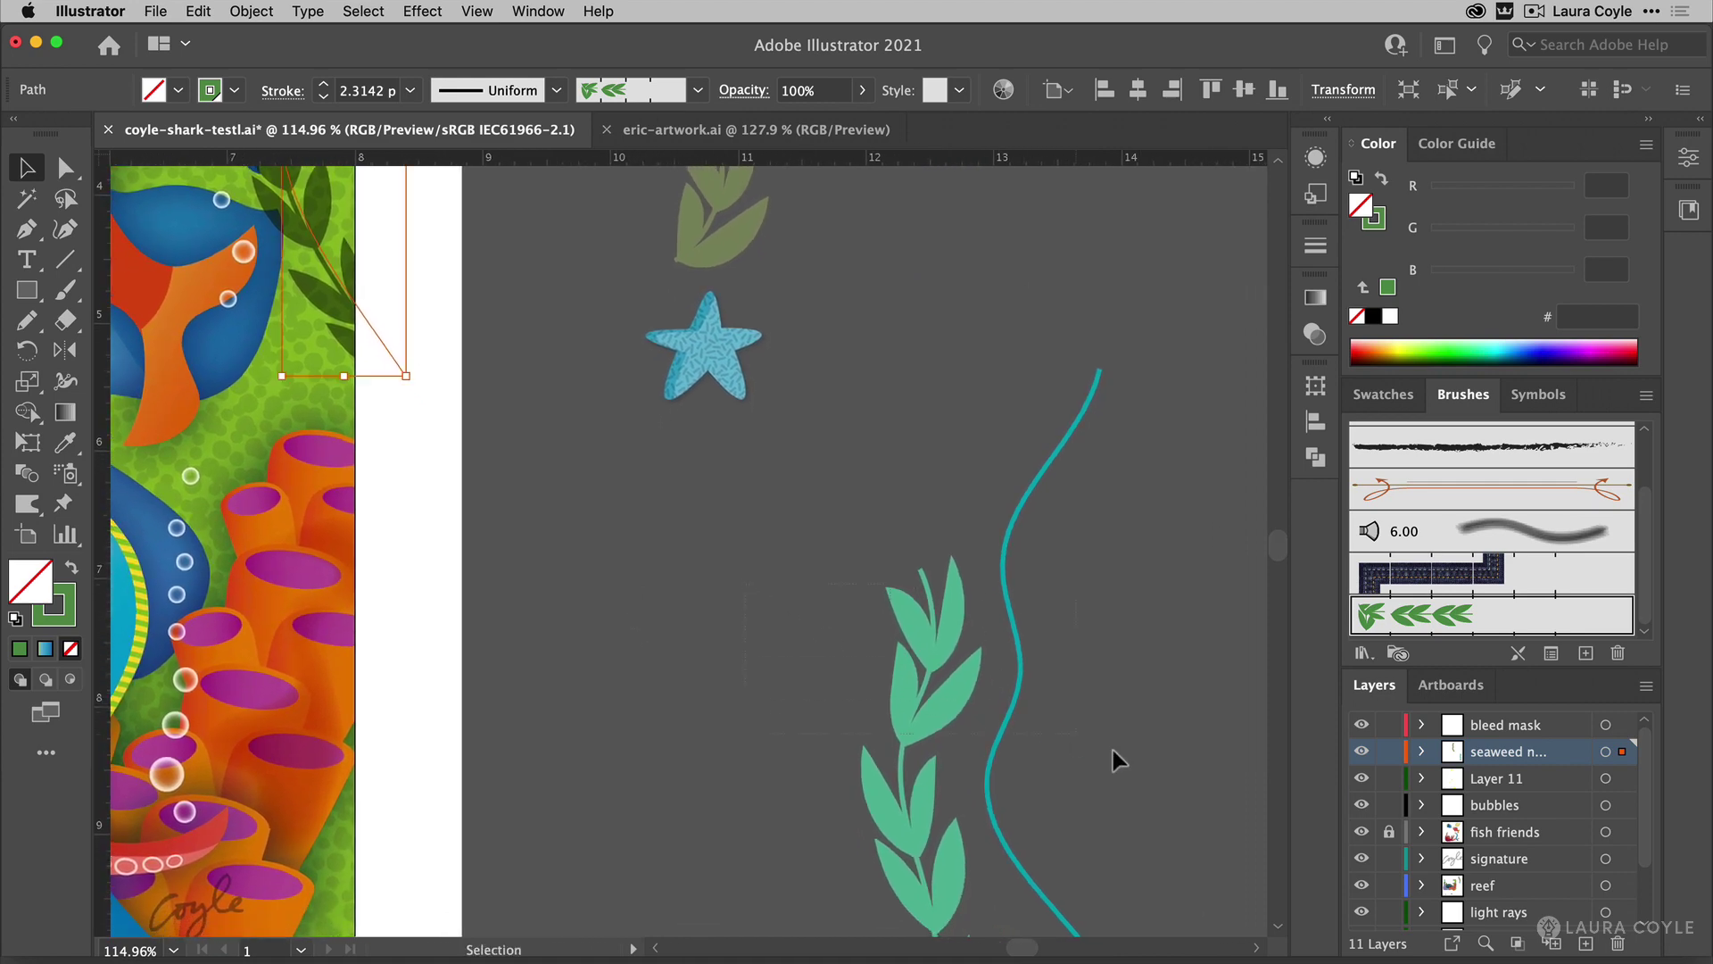
pyautogui.click(1008, 740)
pyautogui.press('Delete')
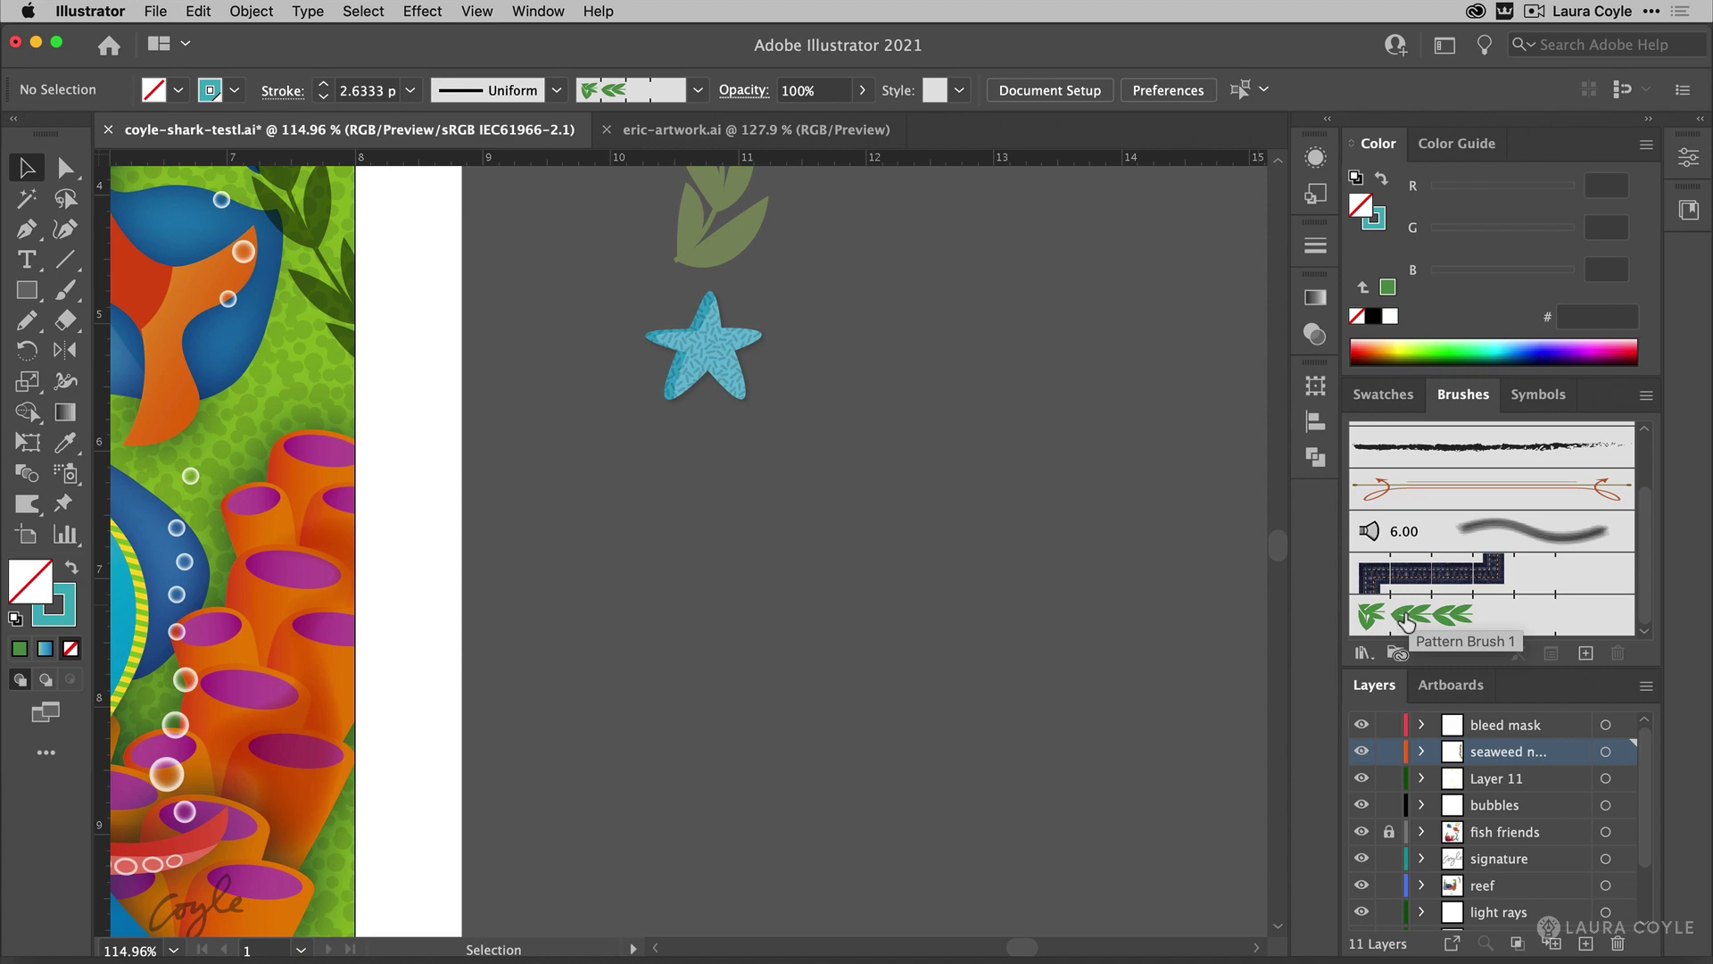
# Place the artwork of the leafy Pattern Brush 1 on the empty canvas and examine the outlines of its two tiles.
pyautogui.moveTo(1407, 621); pyautogui.dragTo(798, 571)
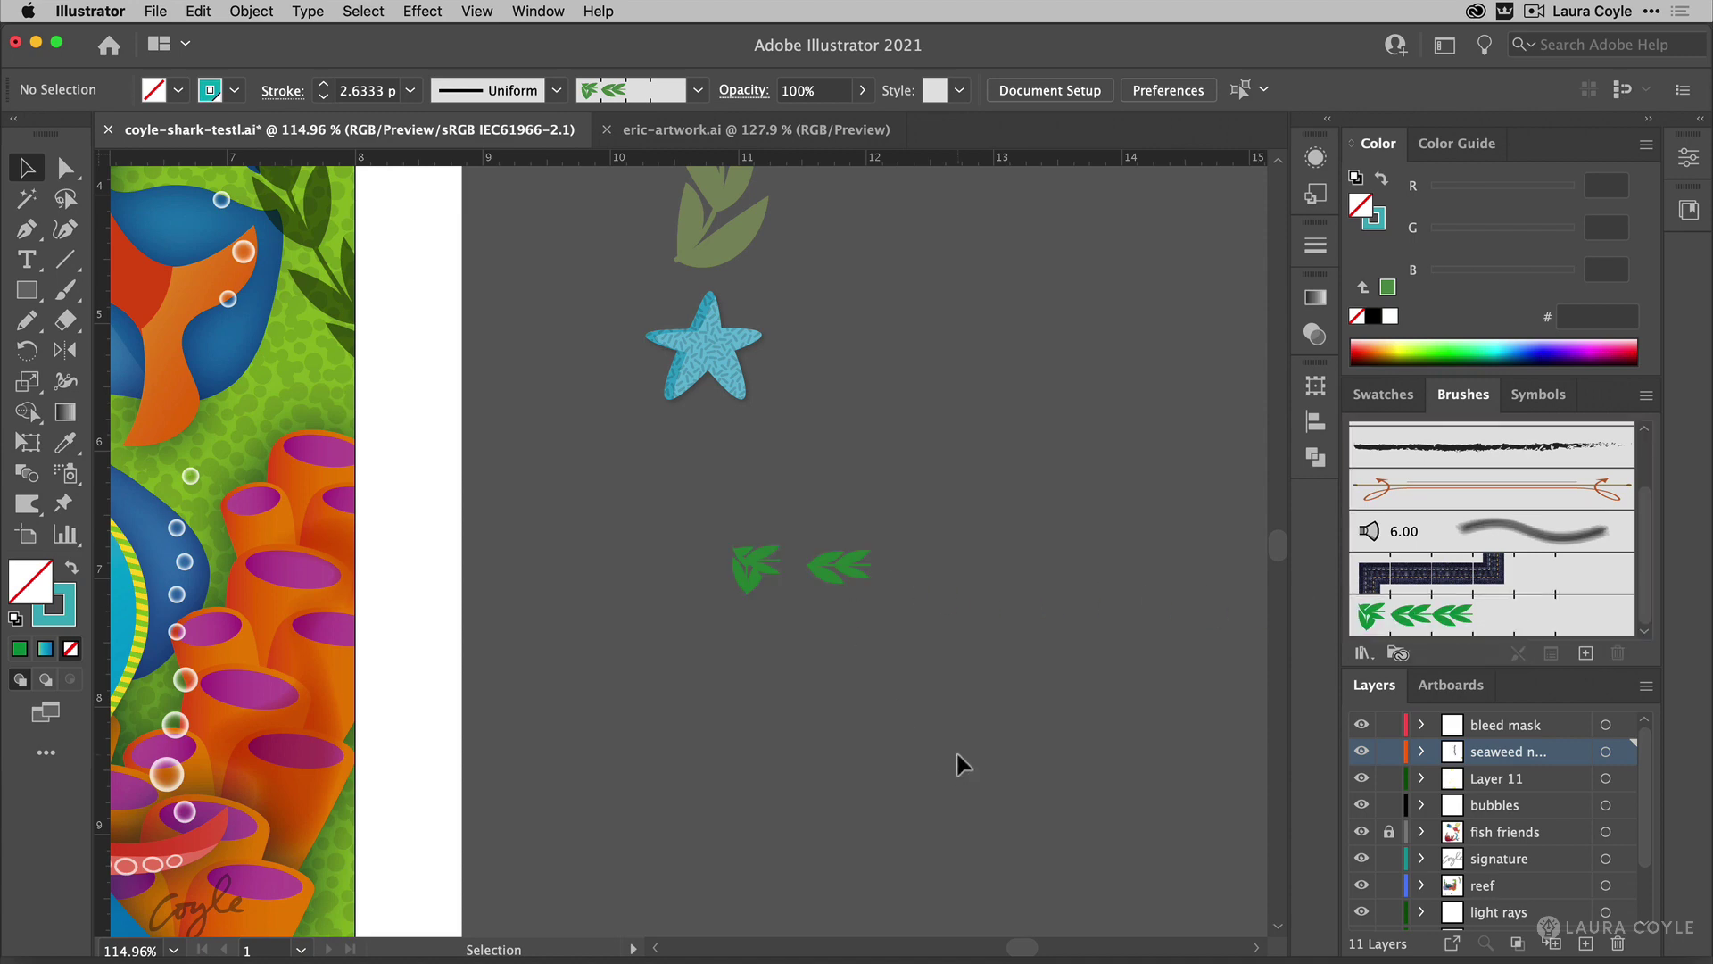
pyautogui.scroll(6, 794, 645)
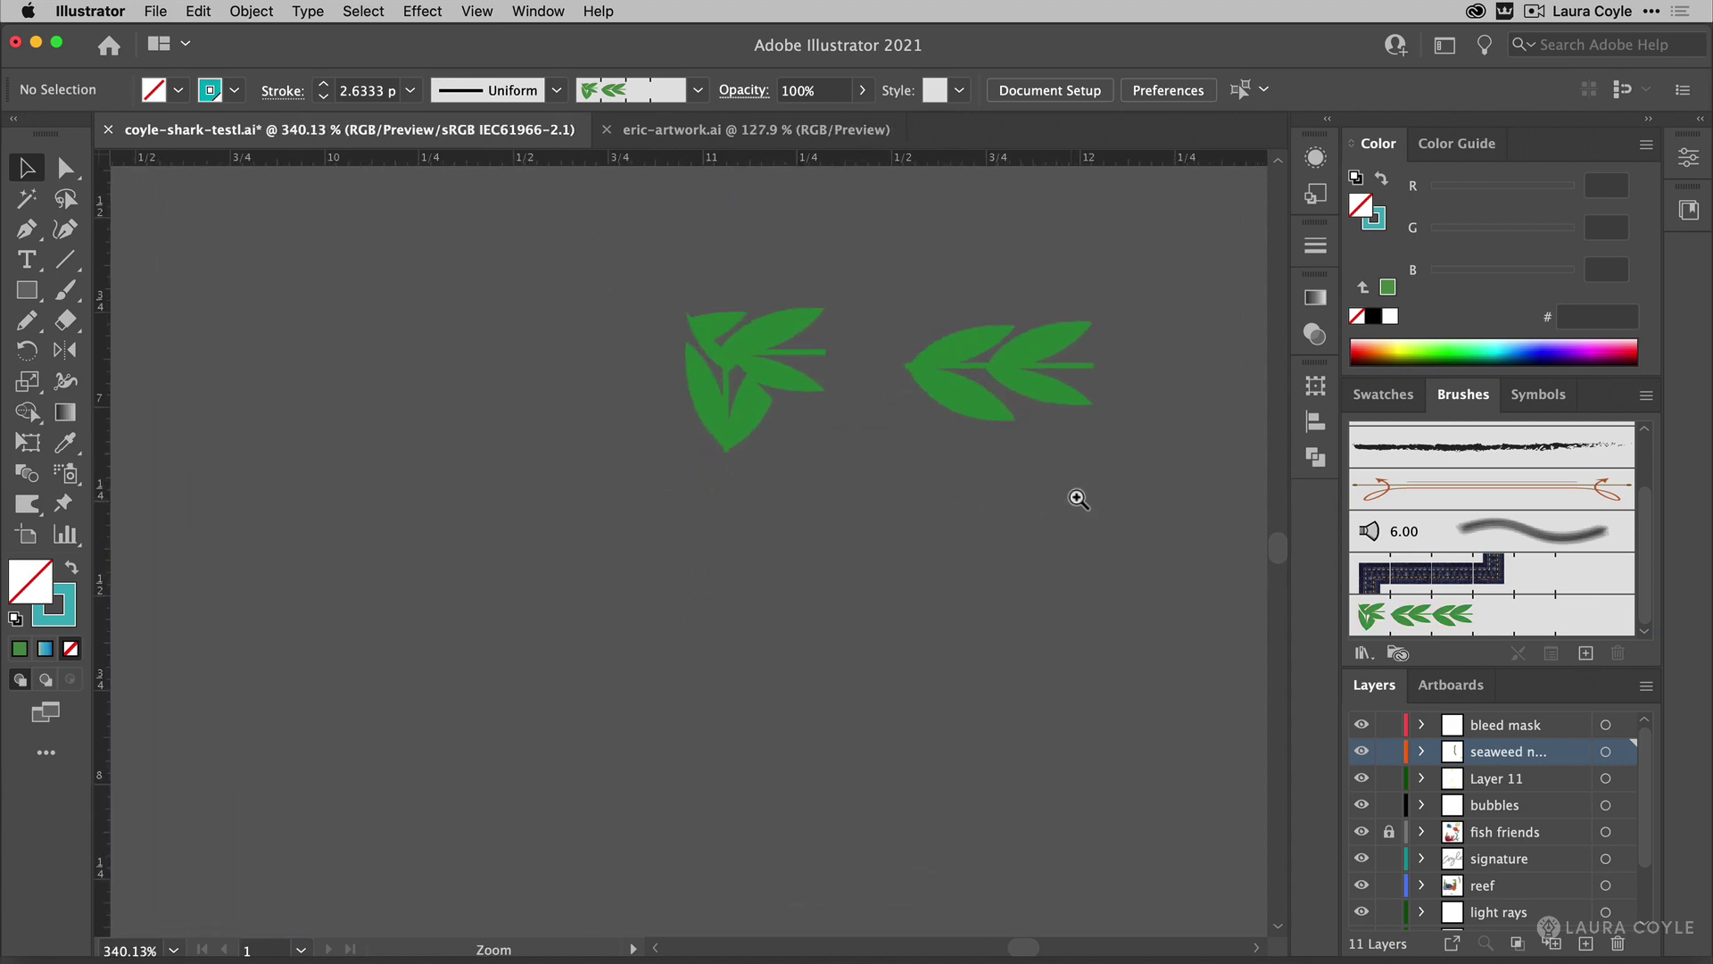
pyautogui.press('a')
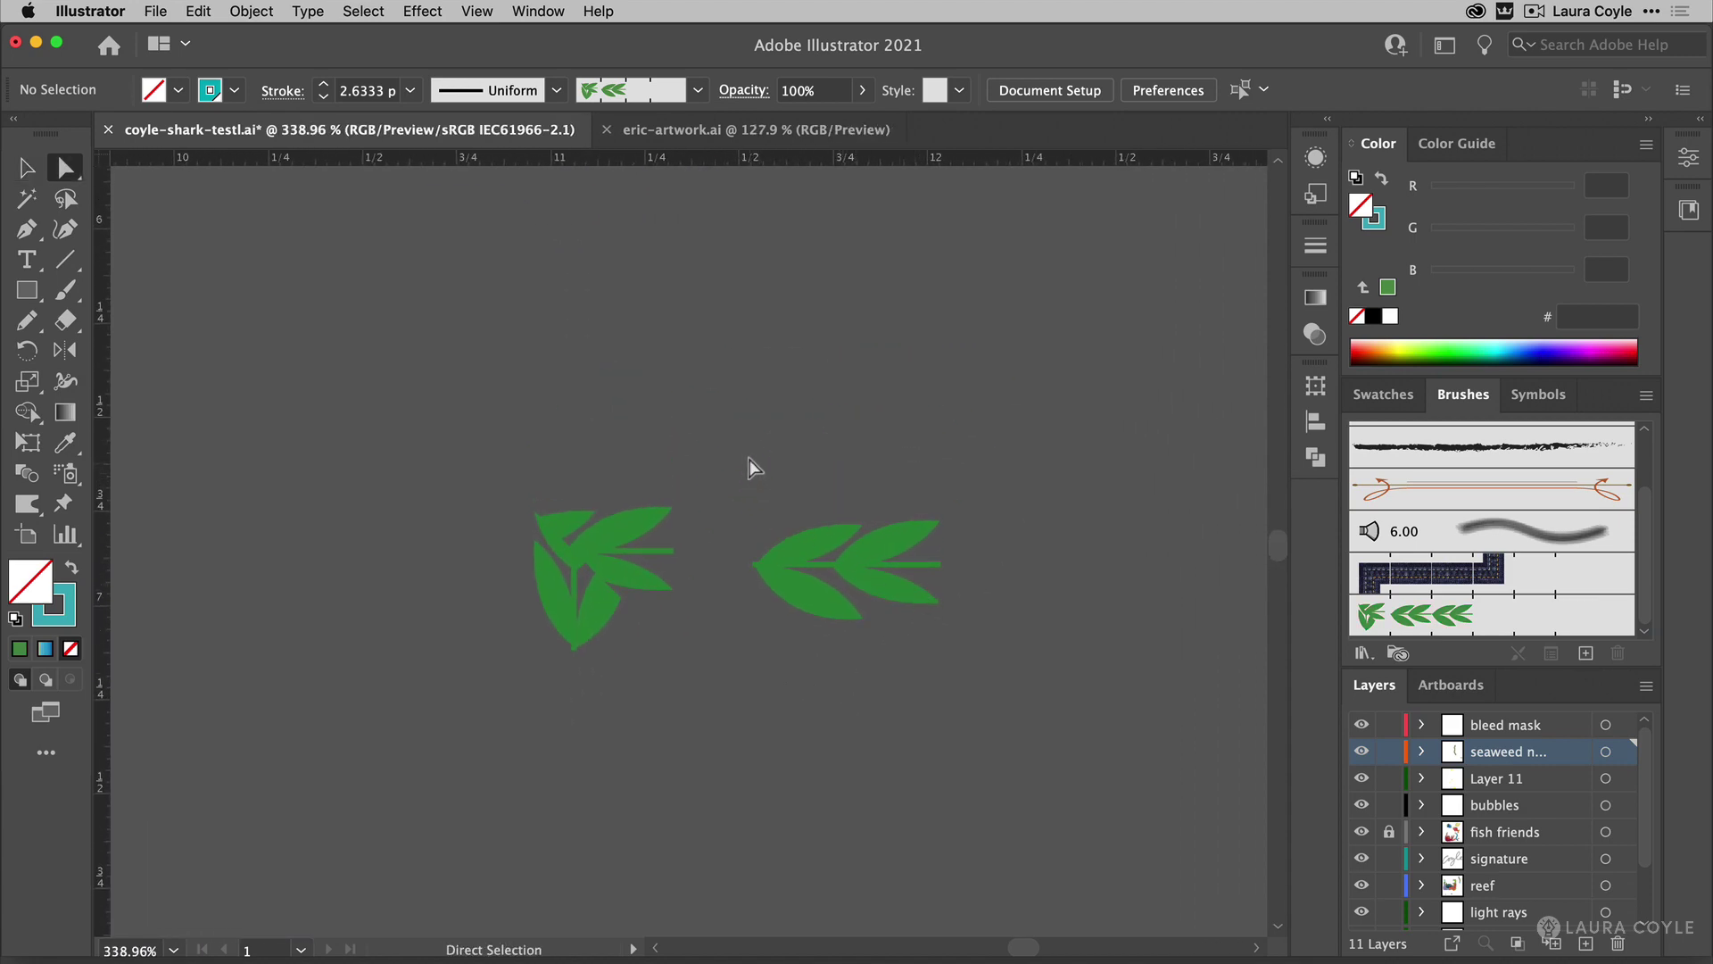
pyautogui.moveTo(749, 463); pyautogui.dragTo(1107, 712)
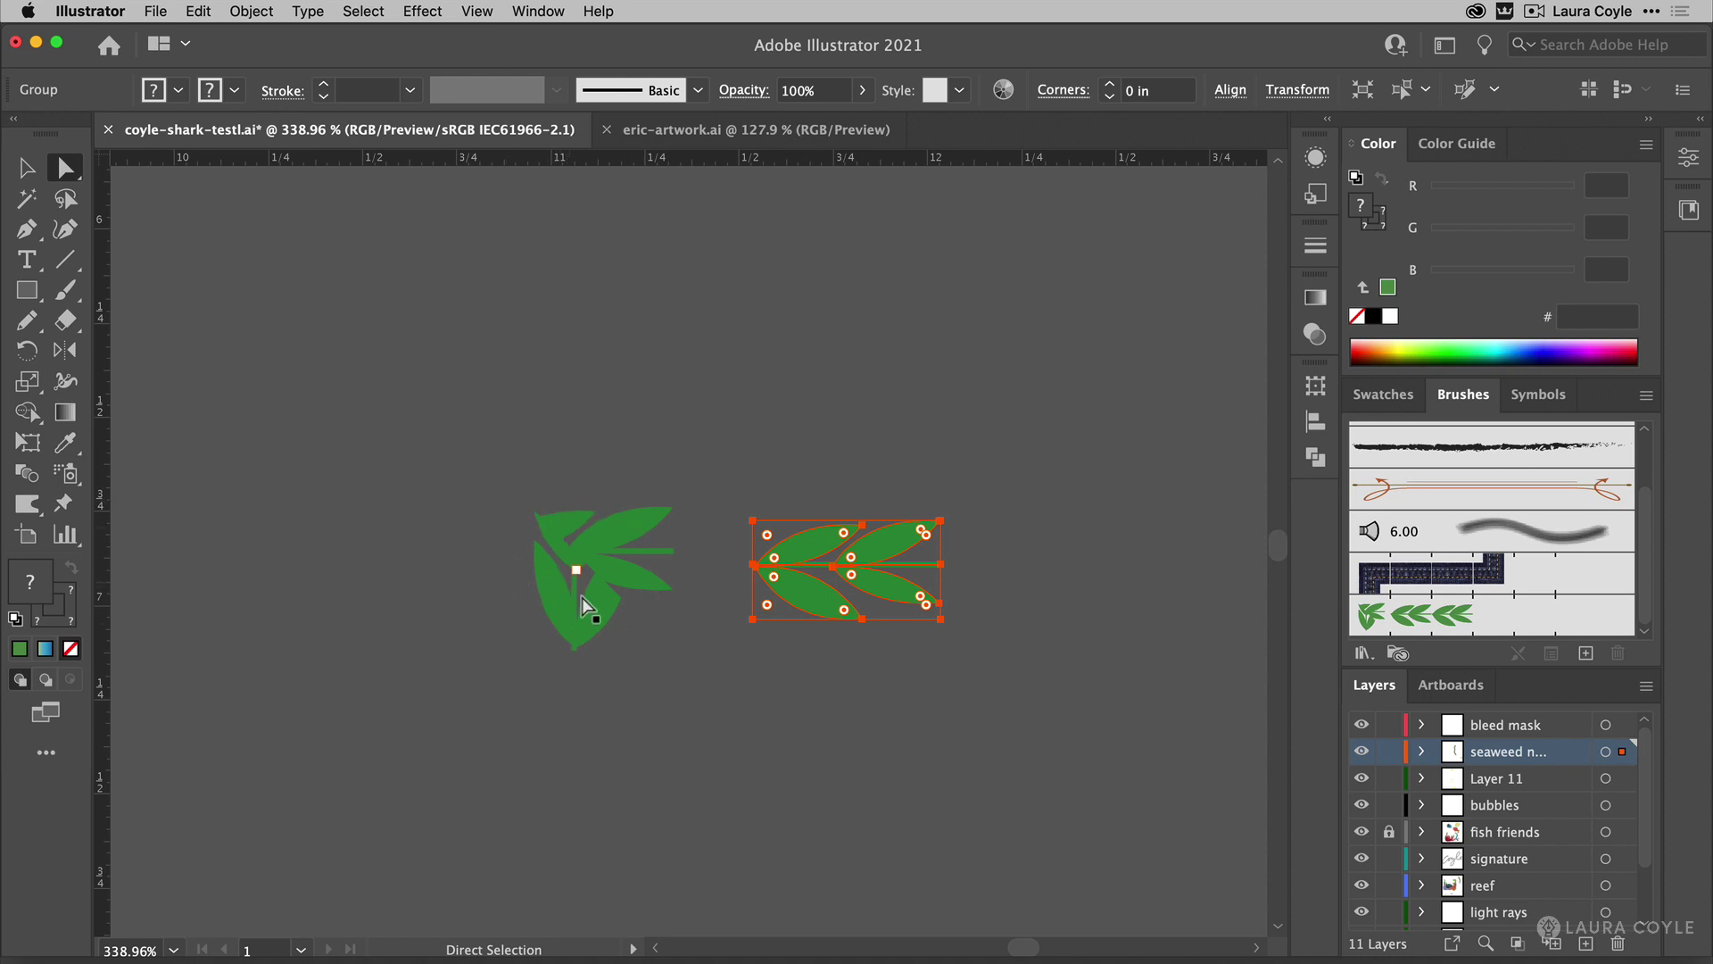
pyautogui.moveTo(501, 451); pyautogui.dragTo(710, 727)
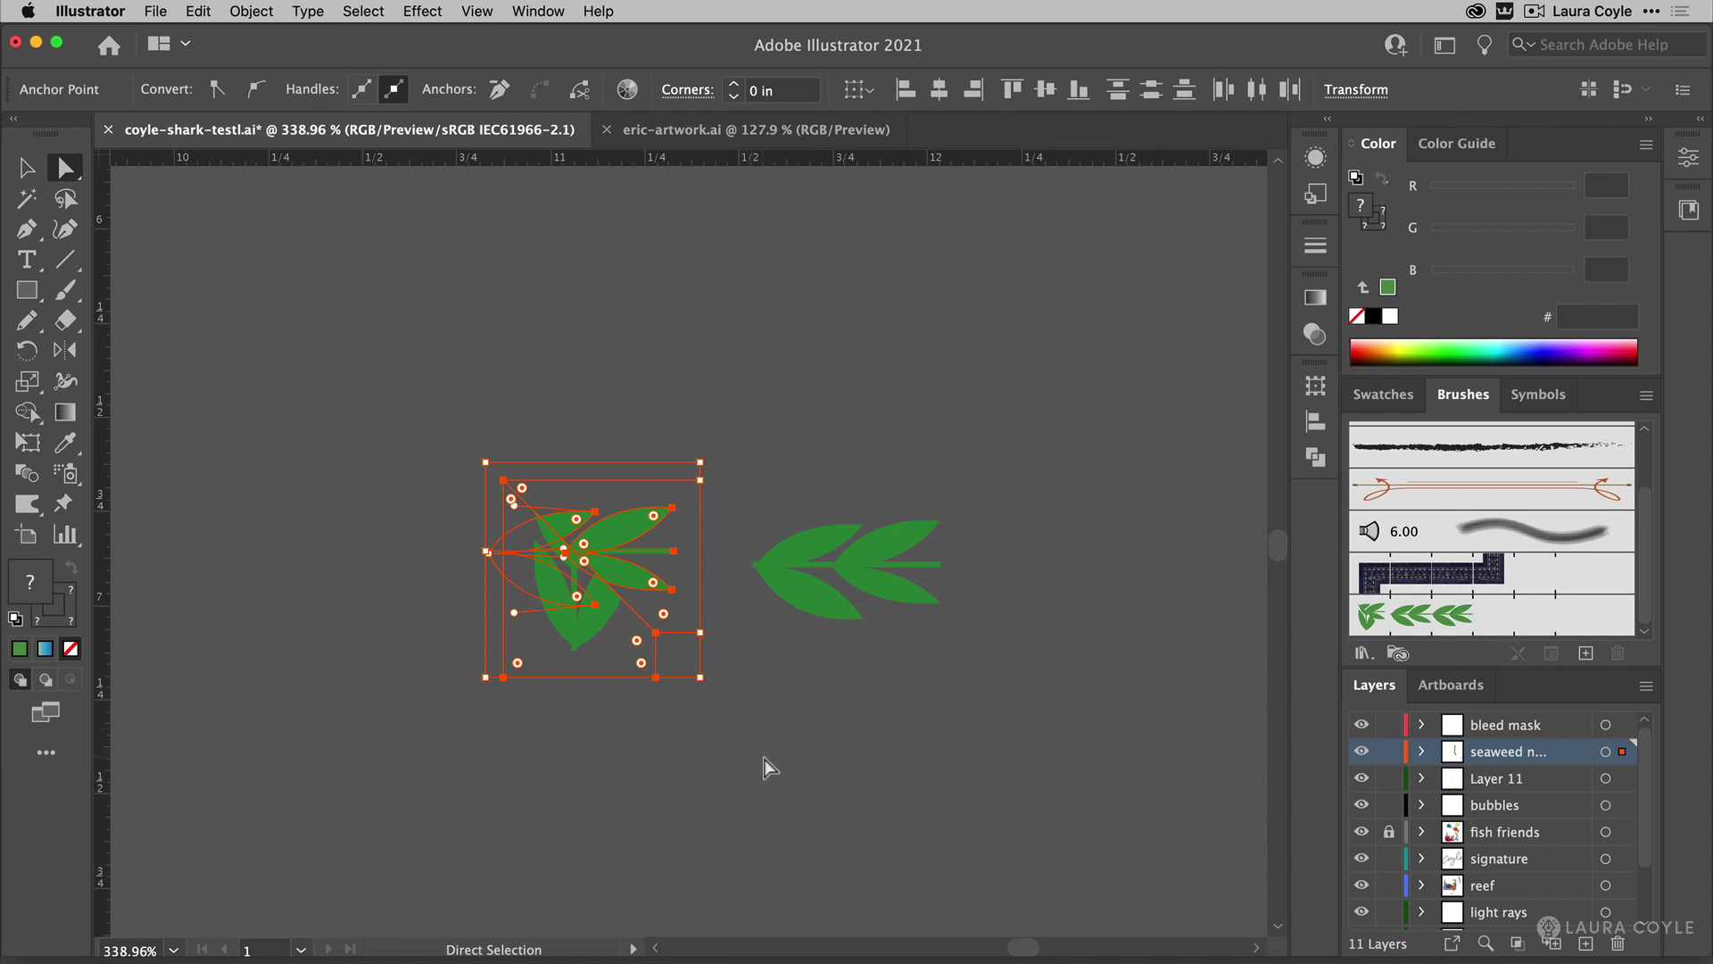
pyautogui.click(741, 745)
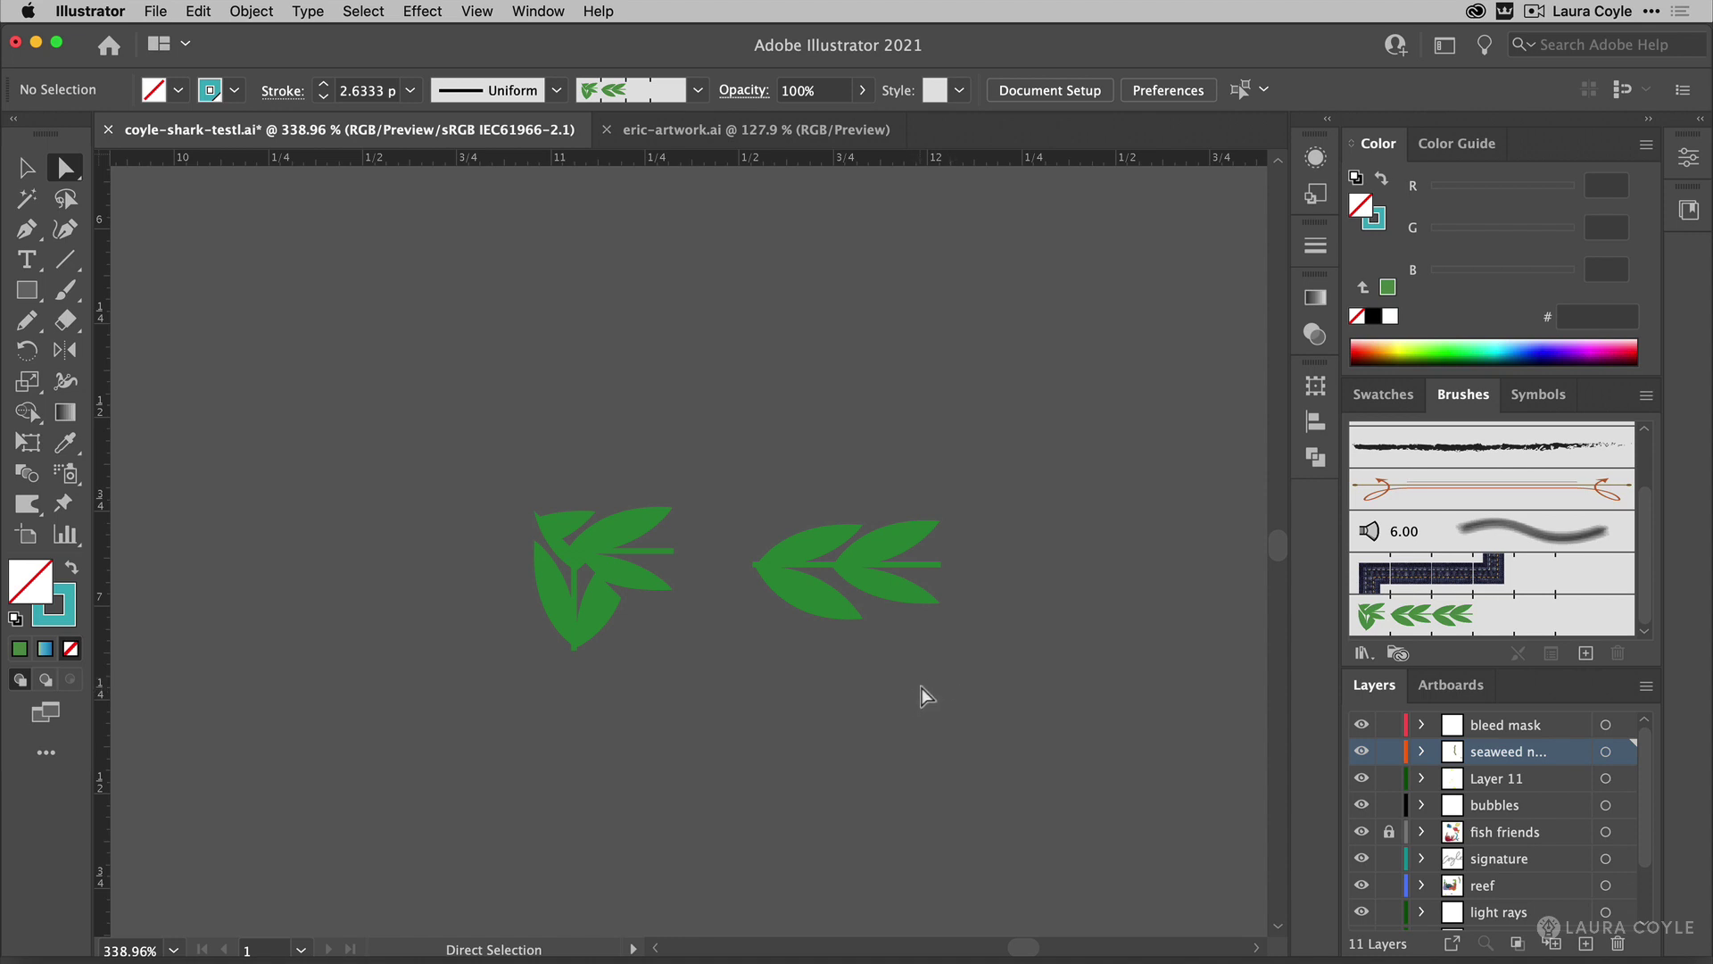
# Delete both placed leaf tiles of the pattern brush from the canvas.
pyautogui.press('v')
pyautogui.press('super+a')
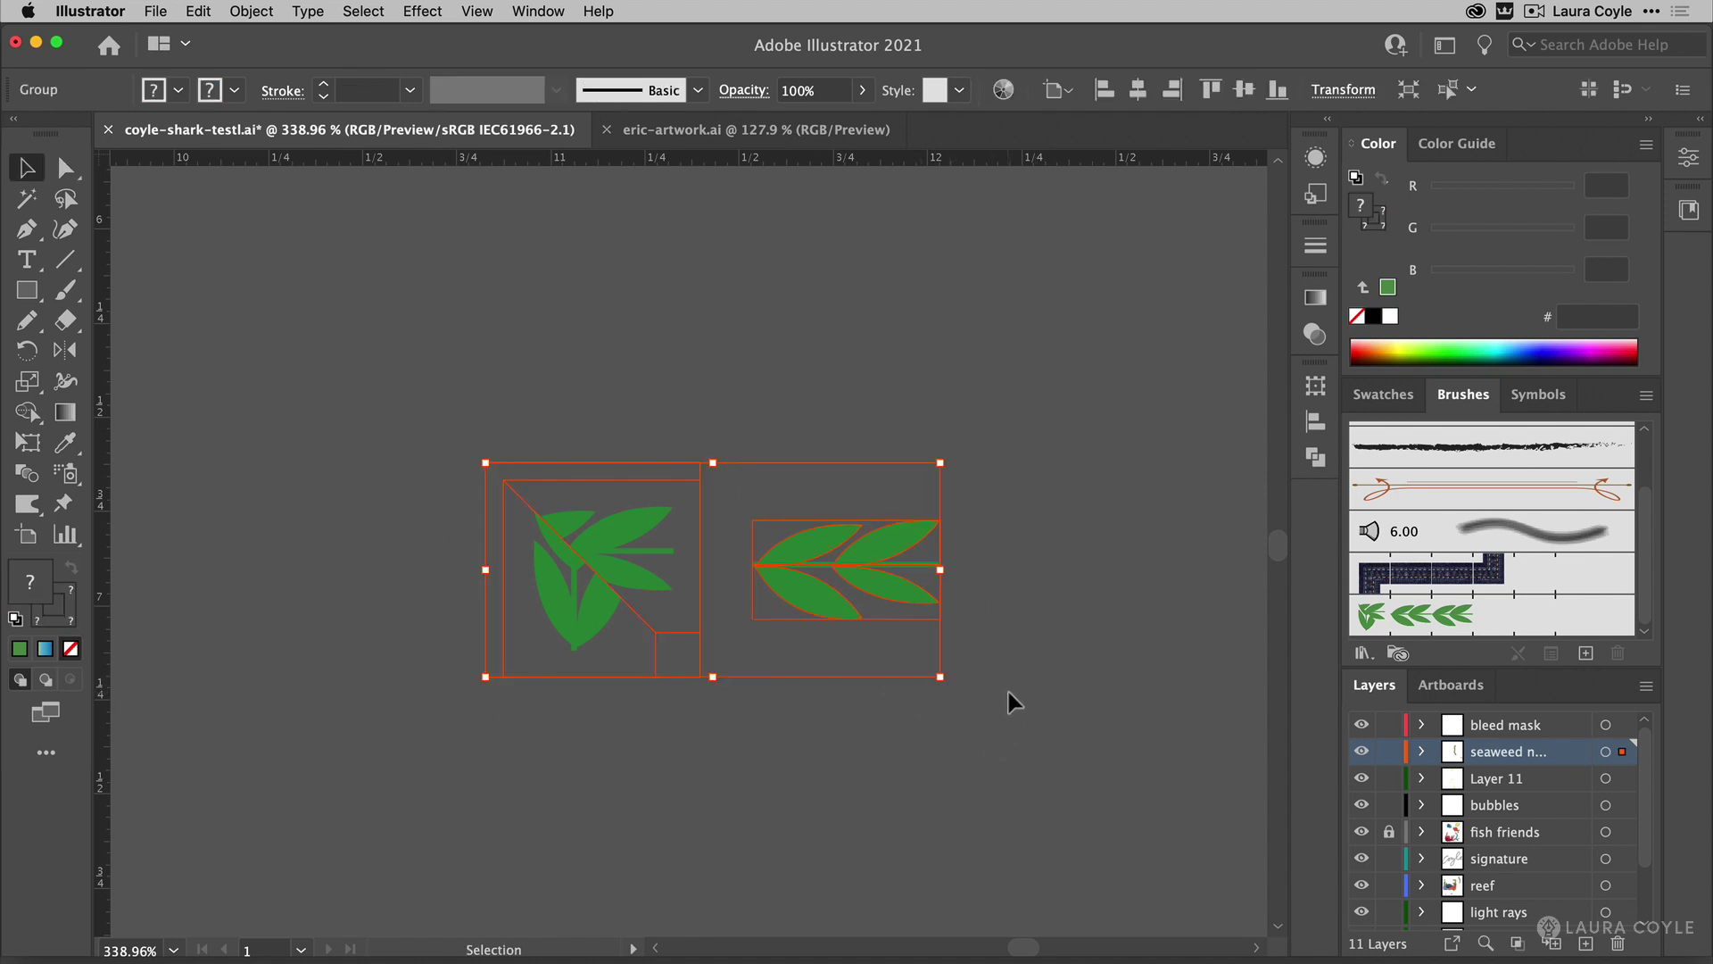
pyautogui.press('Delete')
# Paint a wavy vertical seaweed strand with Pattern Brush 1 over the orange coral, from the green reef past the artboard's lower edge.
pyautogui.press('super+alt+space')
pyautogui.moveTo(856, 478)
pyautogui.mouseDown()
pyautogui.moveTo(539, 651)
pyautogui.moveTo(1009, 589)
pyautogui.moveTo(1035, 600)
pyautogui.moveTo(1089, 542)
pyautogui.mouseUp()
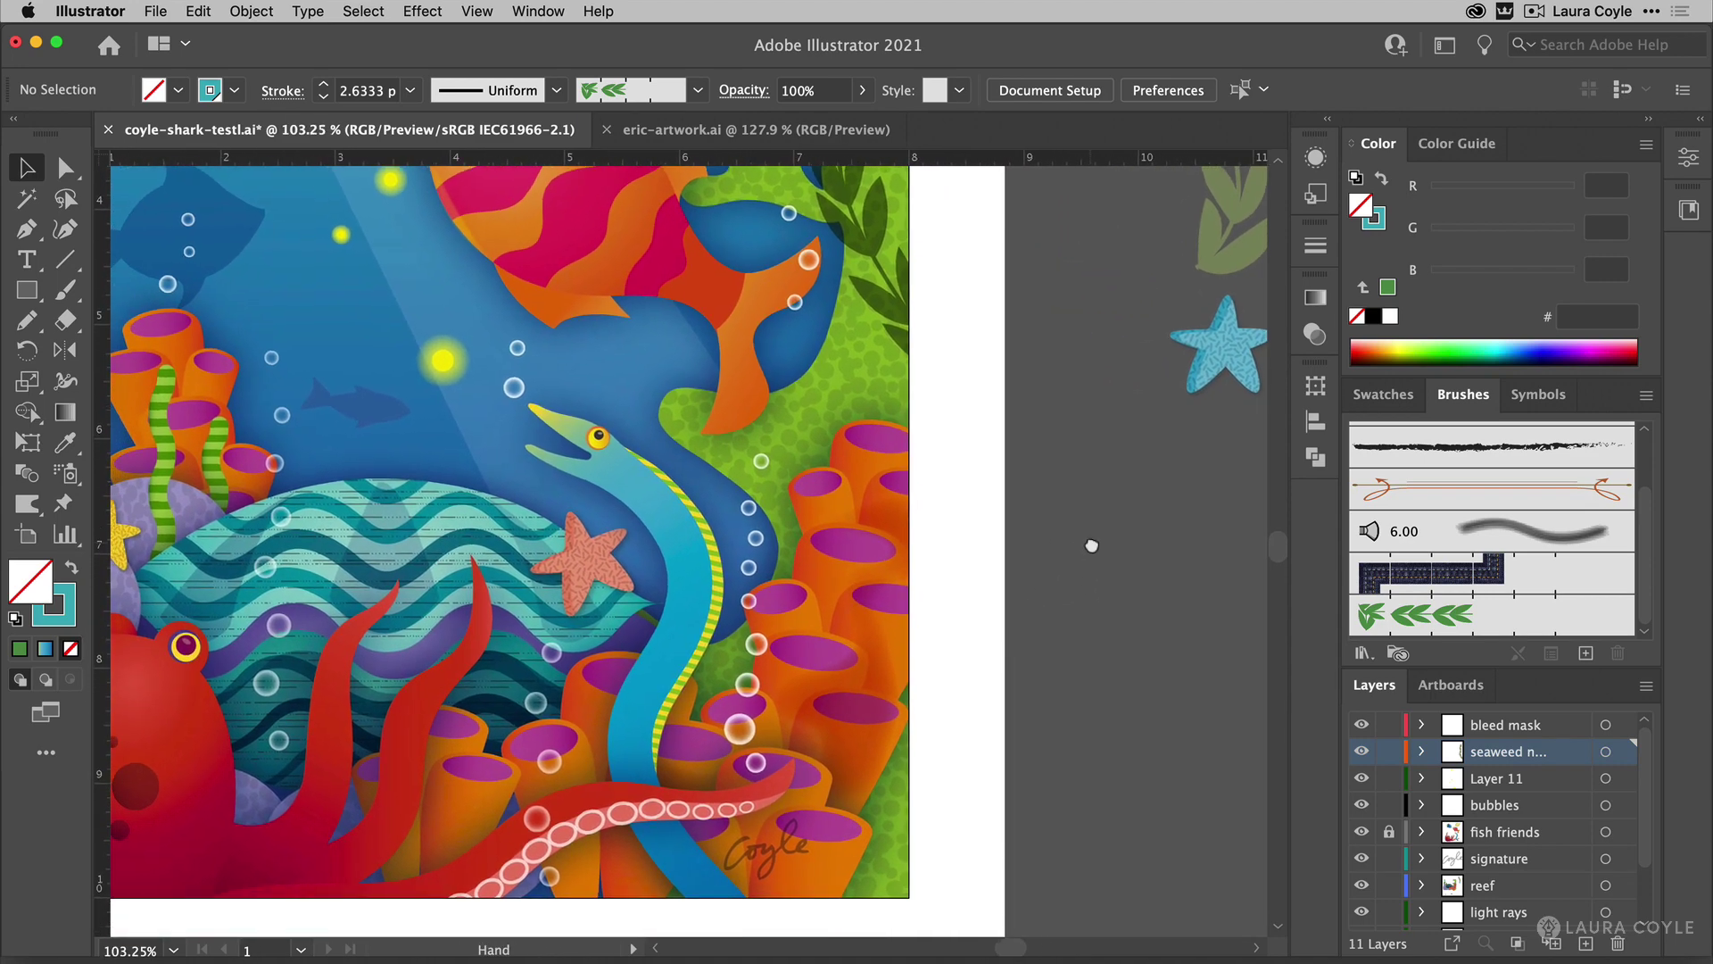
pyautogui.click(65, 289)
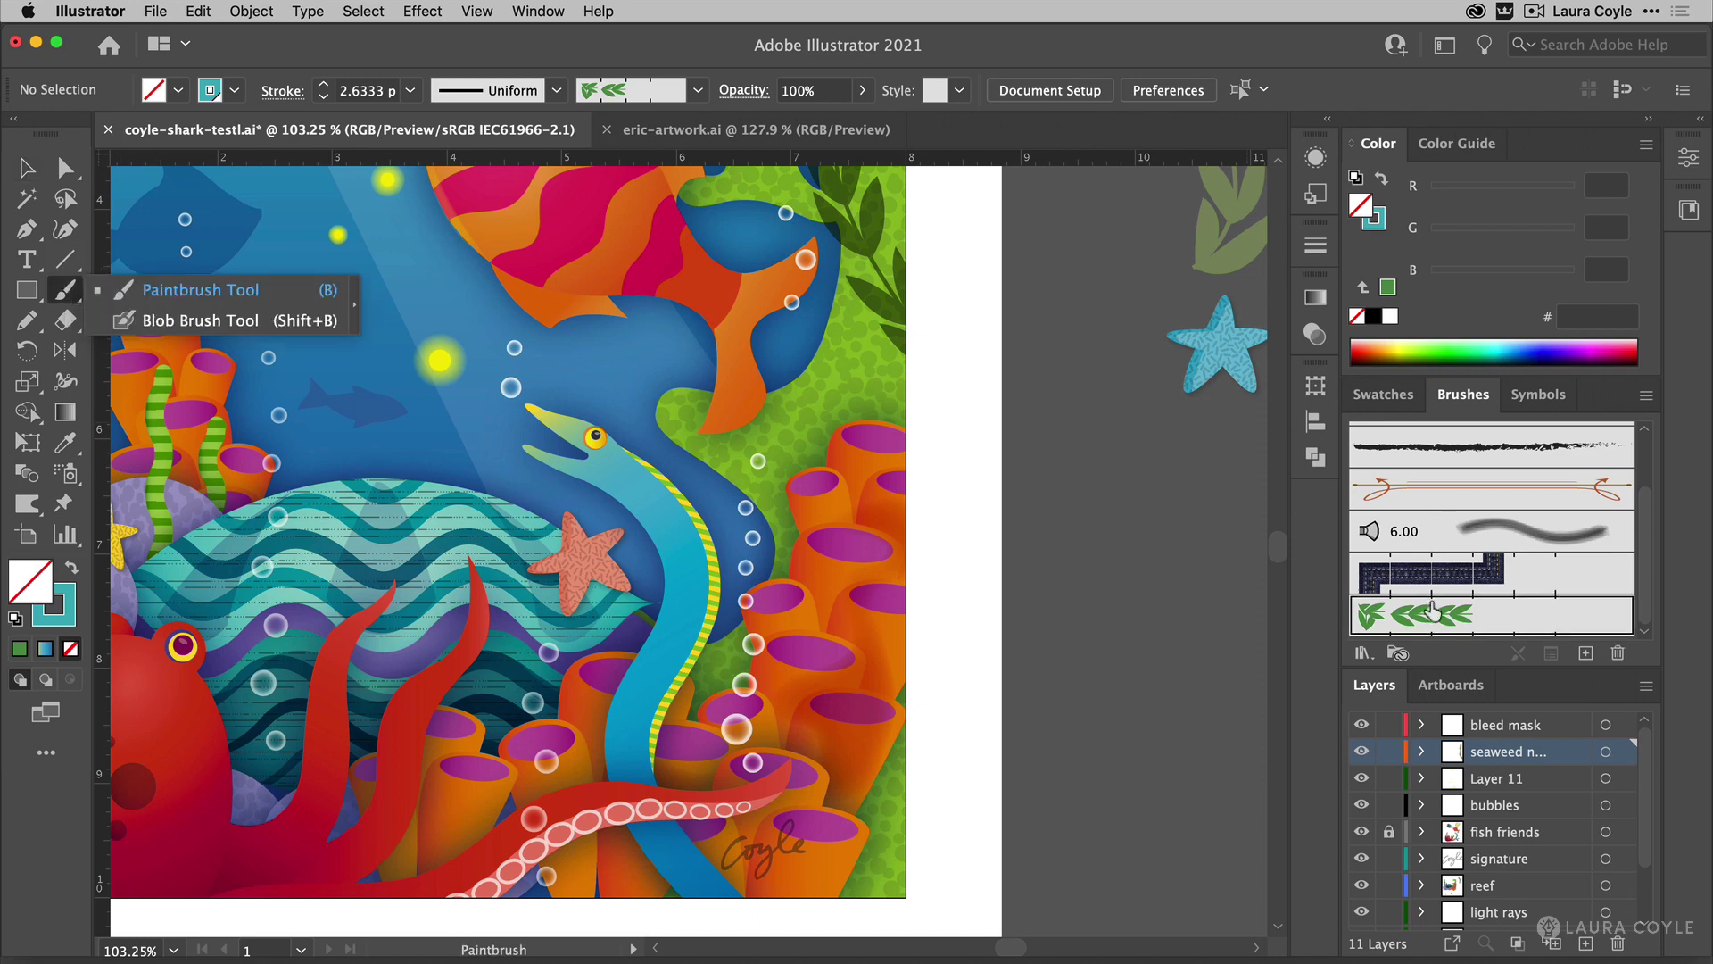
pyautogui.click(1430, 622)
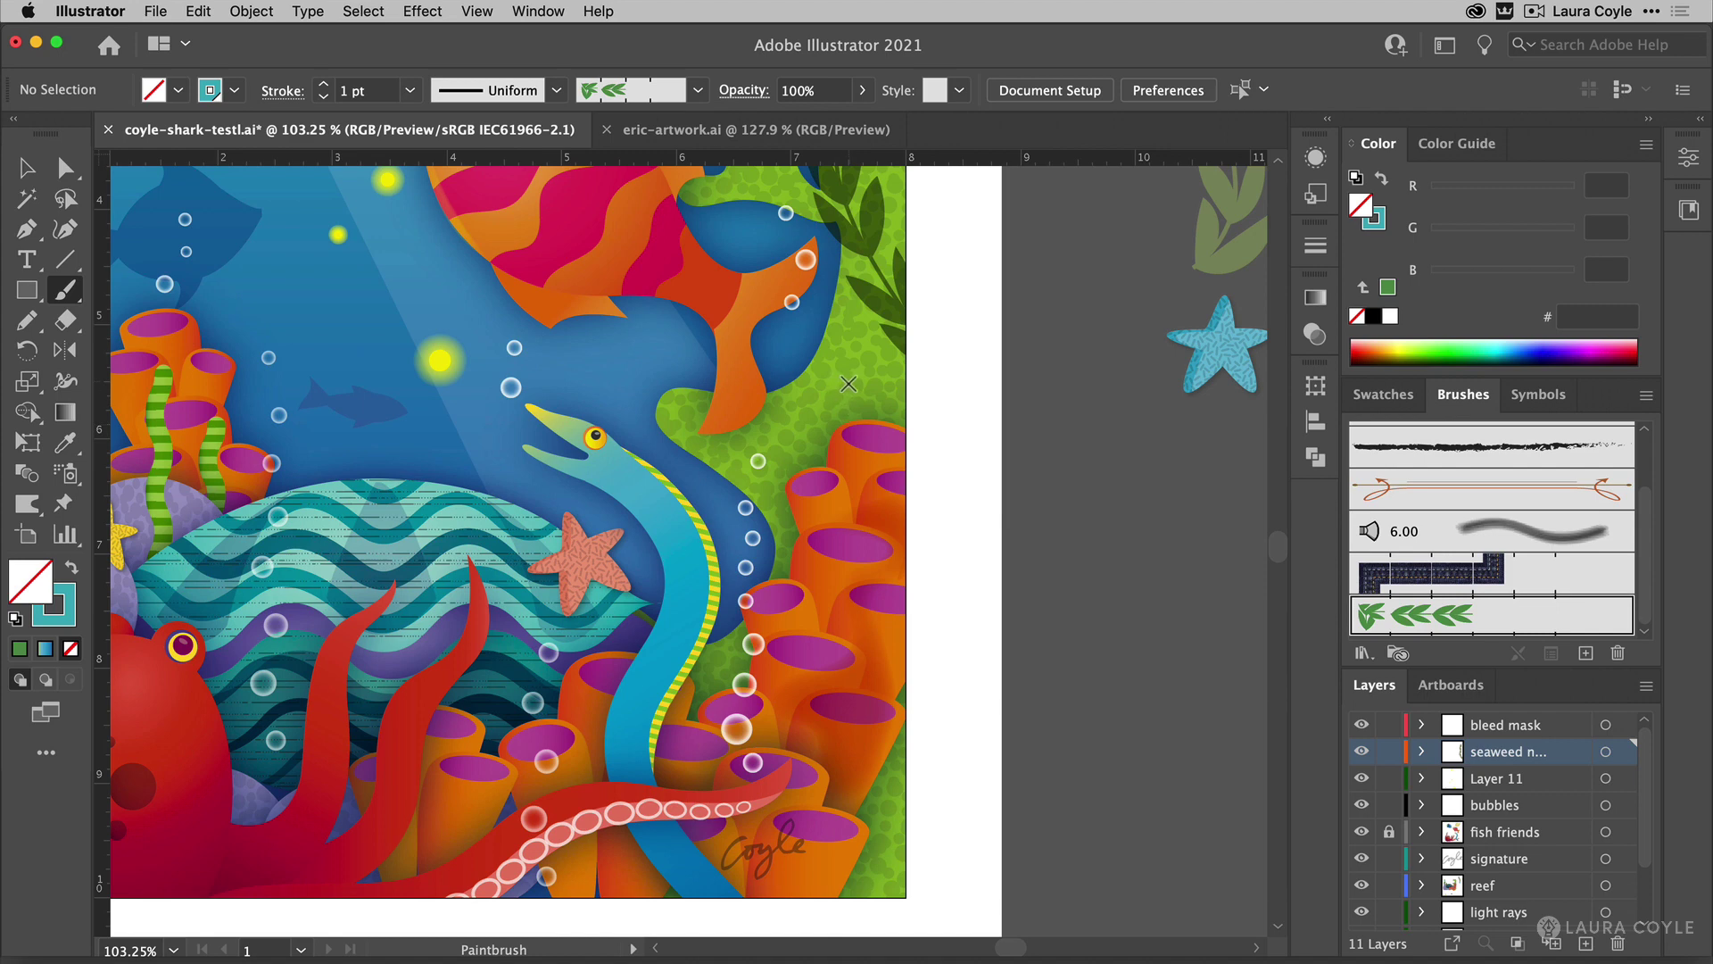
pyautogui.moveTo(839, 398)
pyautogui.mouseDown()
pyautogui.moveTo(841, 583)
pyautogui.moveTo(817, 708)
pyautogui.moveTo(855, 814)
pyautogui.moveTo(845, 918)
pyautogui.mouseUp()
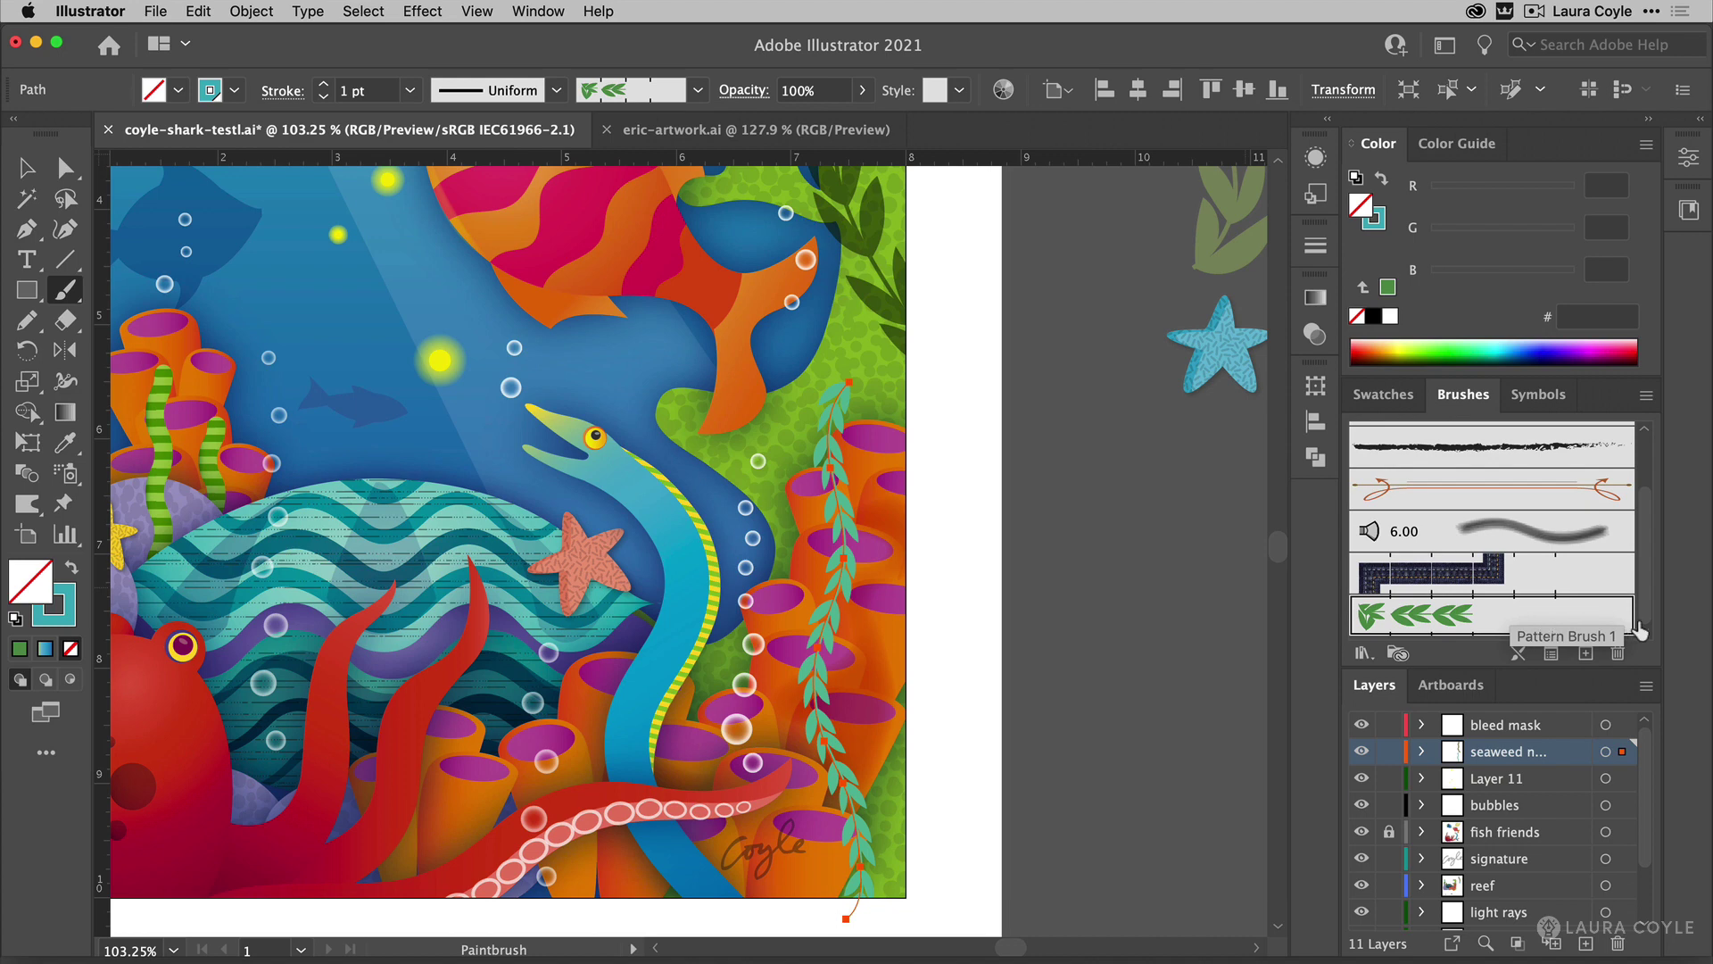
# Duplicate Pattern Brush 1 and apply the copy to the new seaweed strand.
pyautogui.moveTo(1587, 651); pyautogui.dragTo(1587, 660)
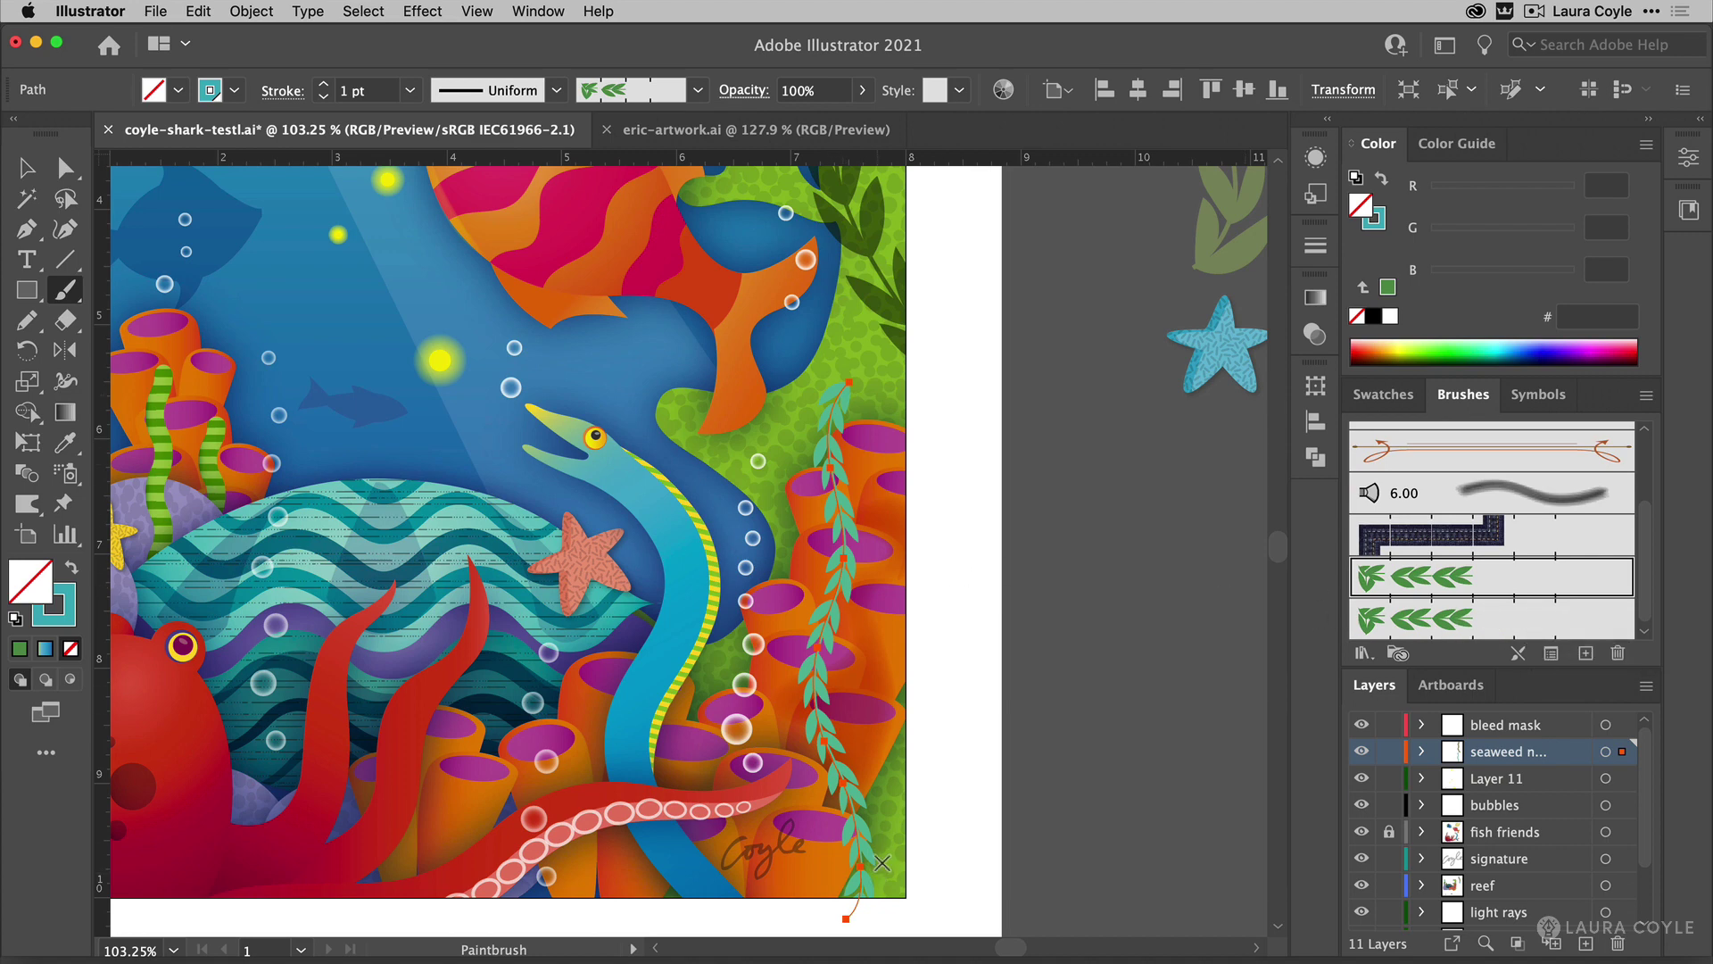
pyautogui.click(1499, 622)
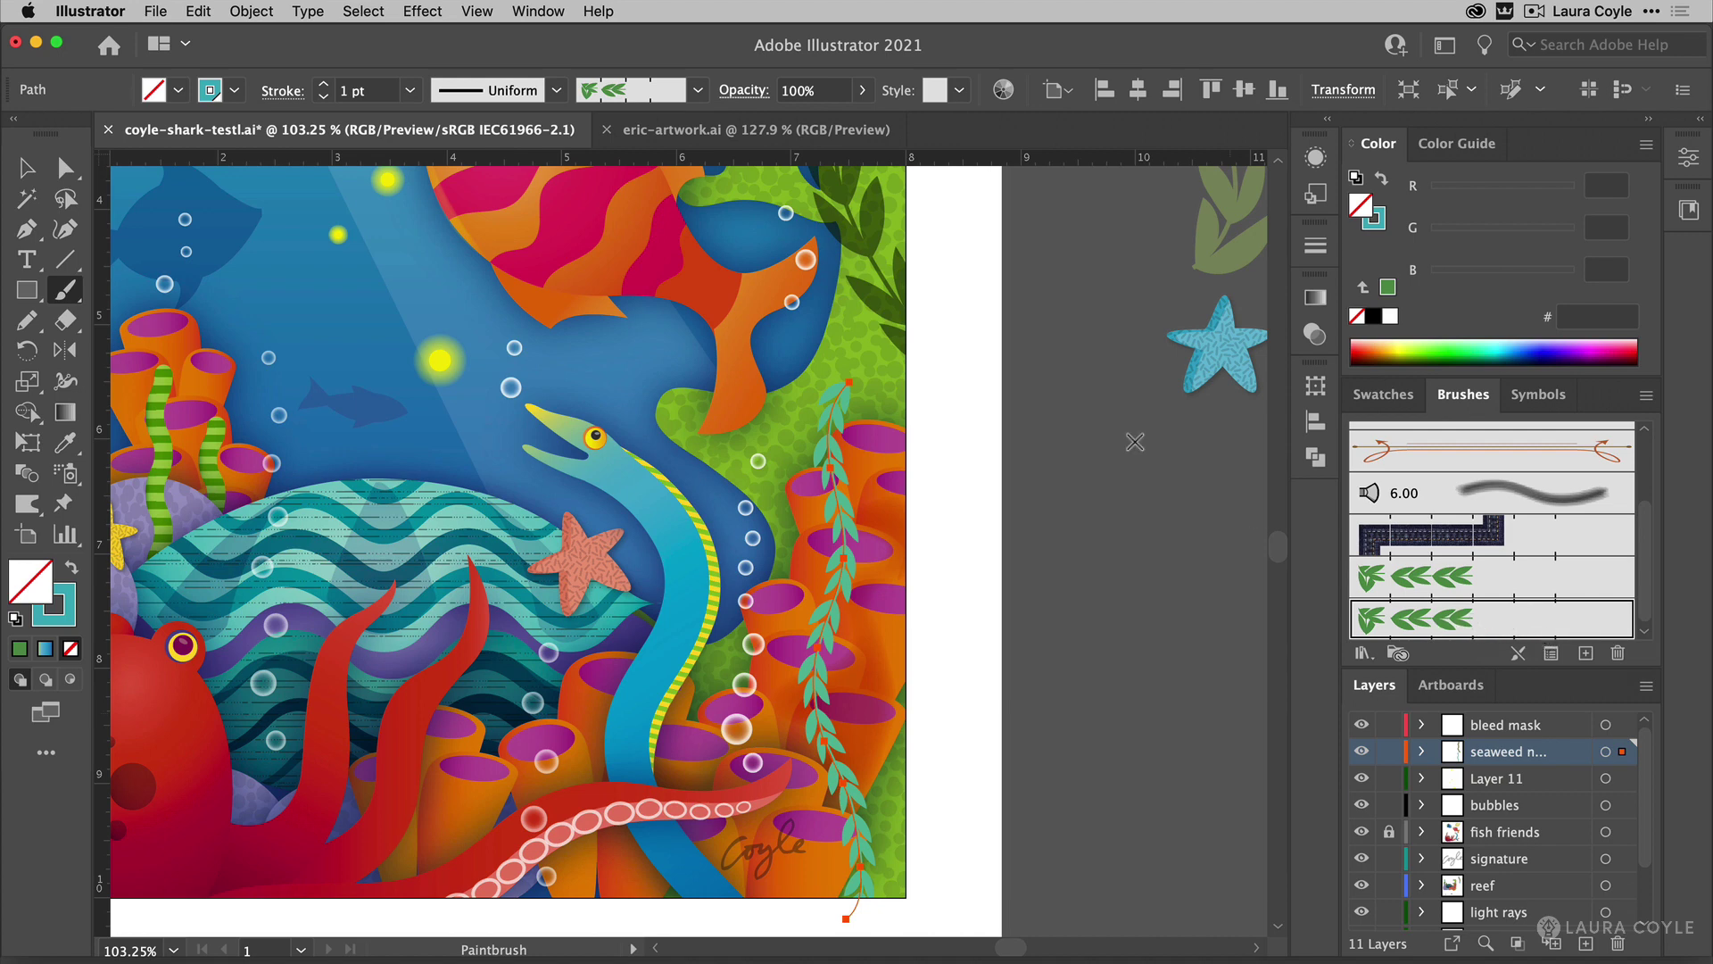
# In the copied brush's options, enable Flip Along and set the scale to 138%, keeping the seaweed strand in view.
pyautogui.moveTo(884, 346)
pyautogui.mouseDown()
pyautogui.moveTo(870, 752)
pyautogui.moveTo(935, 436)
pyautogui.moveTo(929, 281)
pyautogui.mouseUp()
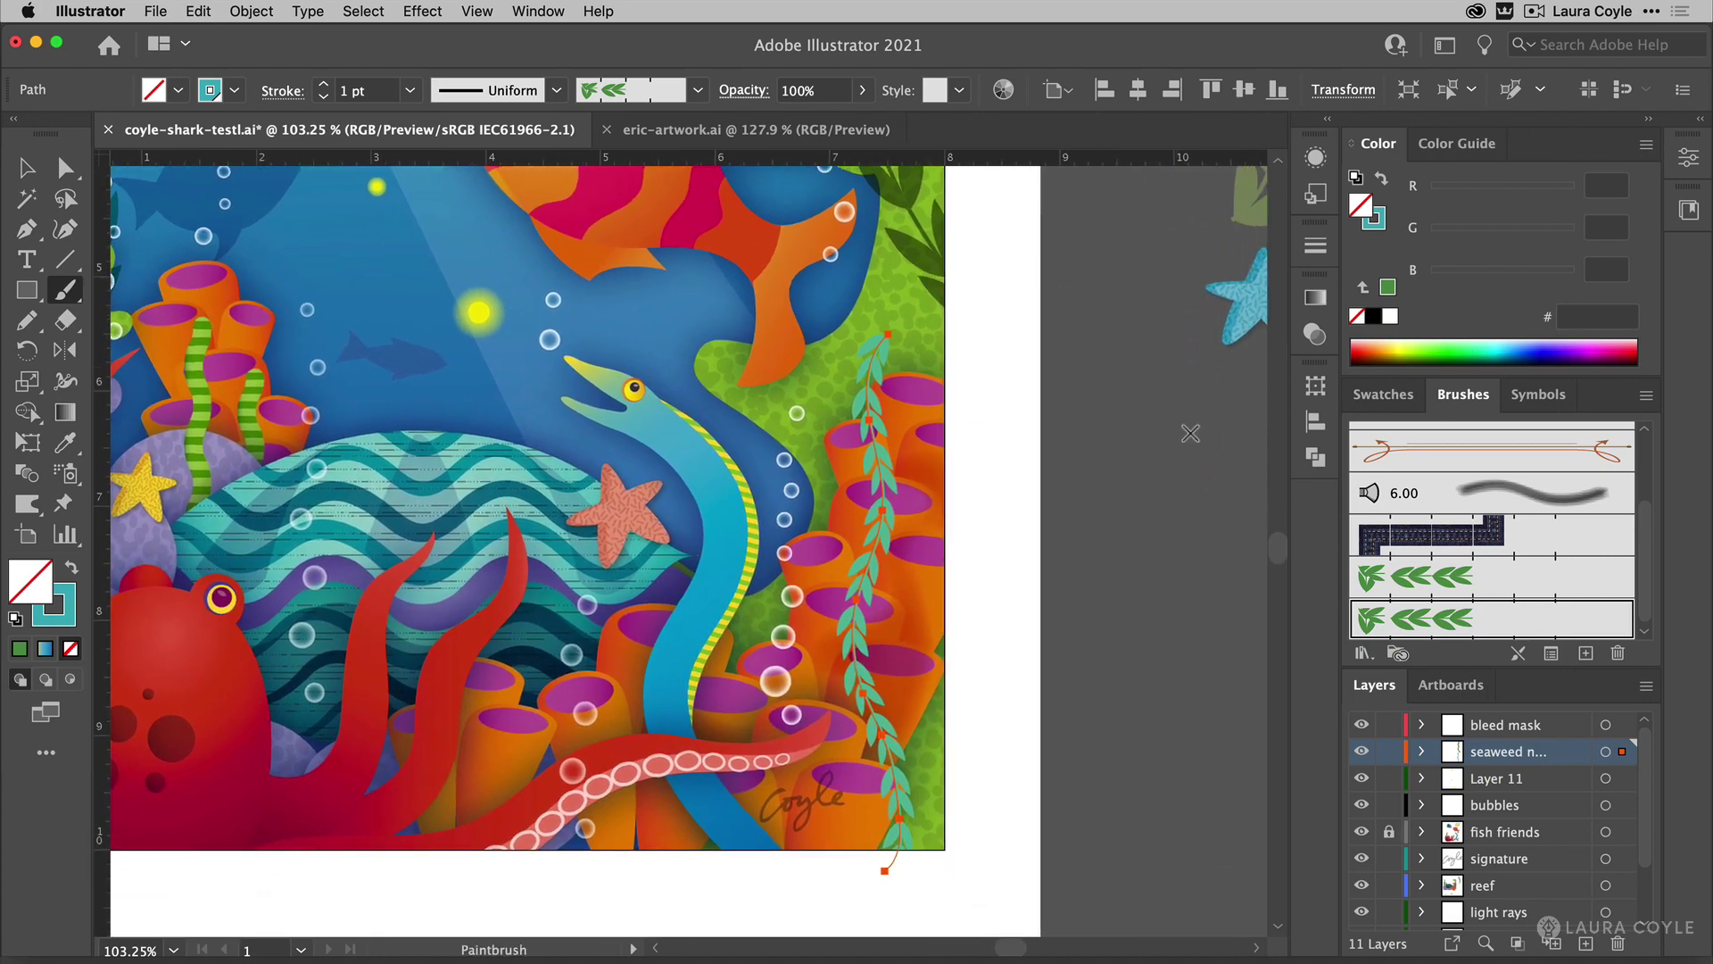
pyautogui.doubleClick(1472, 607)
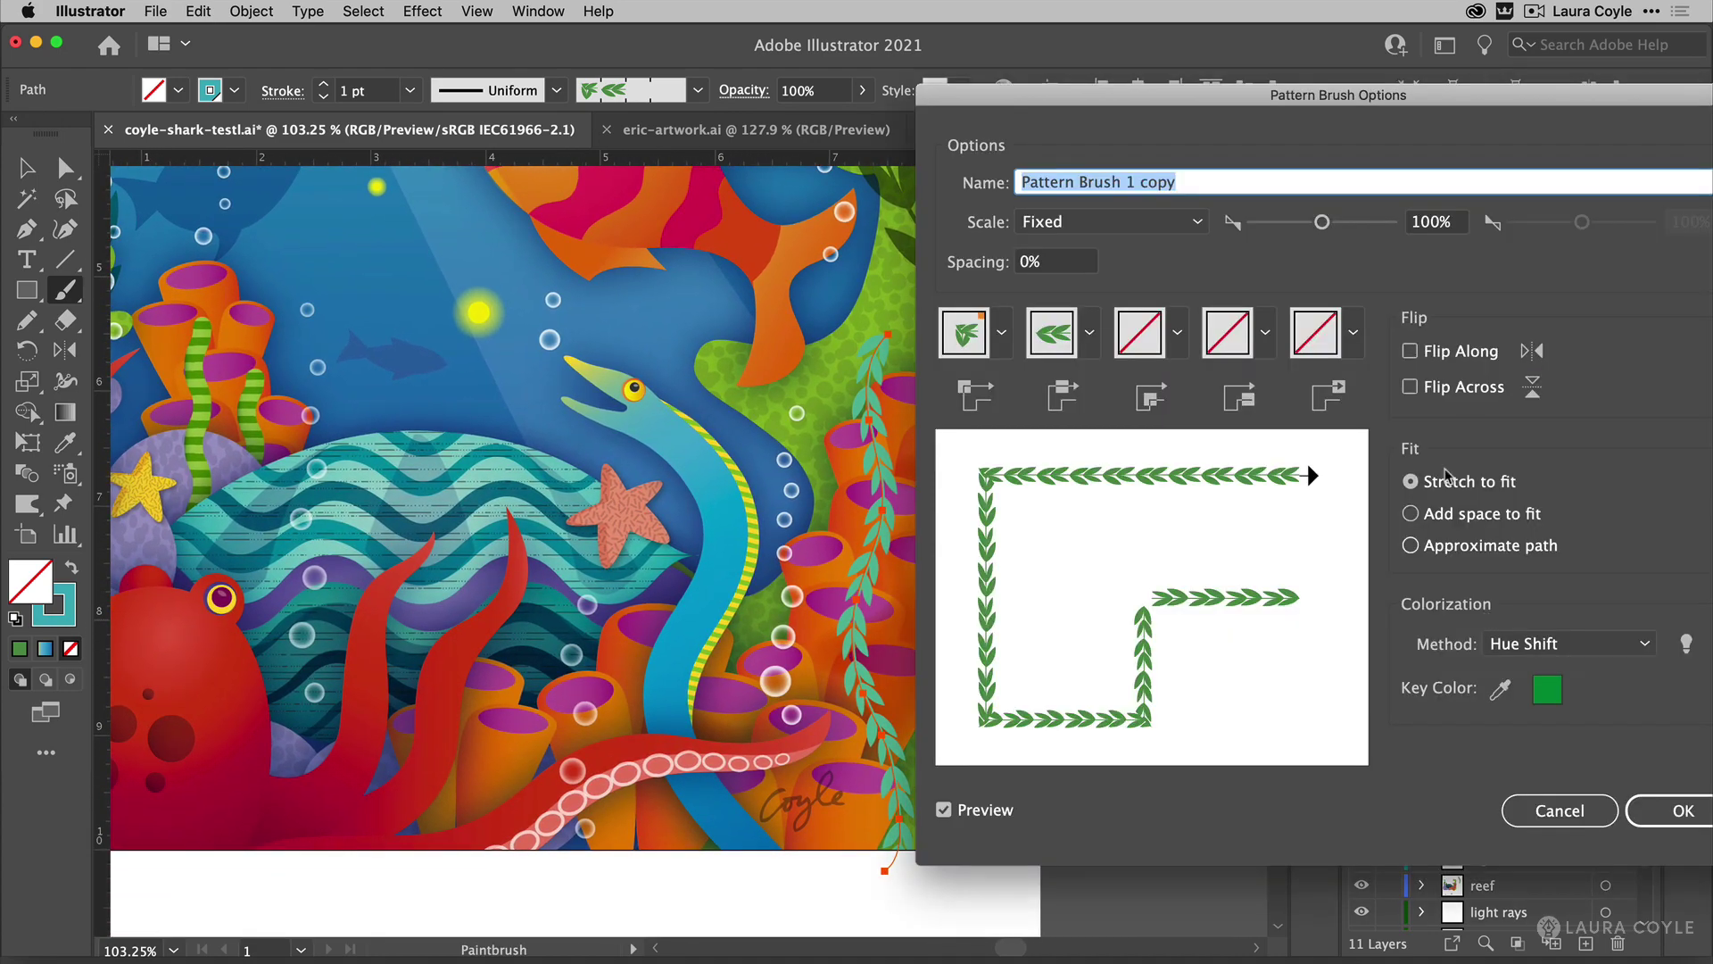
pyautogui.moveTo(1499, 101)
pyautogui.mouseDown()
pyautogui.moveTo(1071, 167)
pyautogui.moveTo(1032, 52)
pyautogui.moveTo(1411, 190)
pyautogui.moveTo(1593, 149)
pyautogui.moveTo(555, 143)
pyautogui.mouseUp()
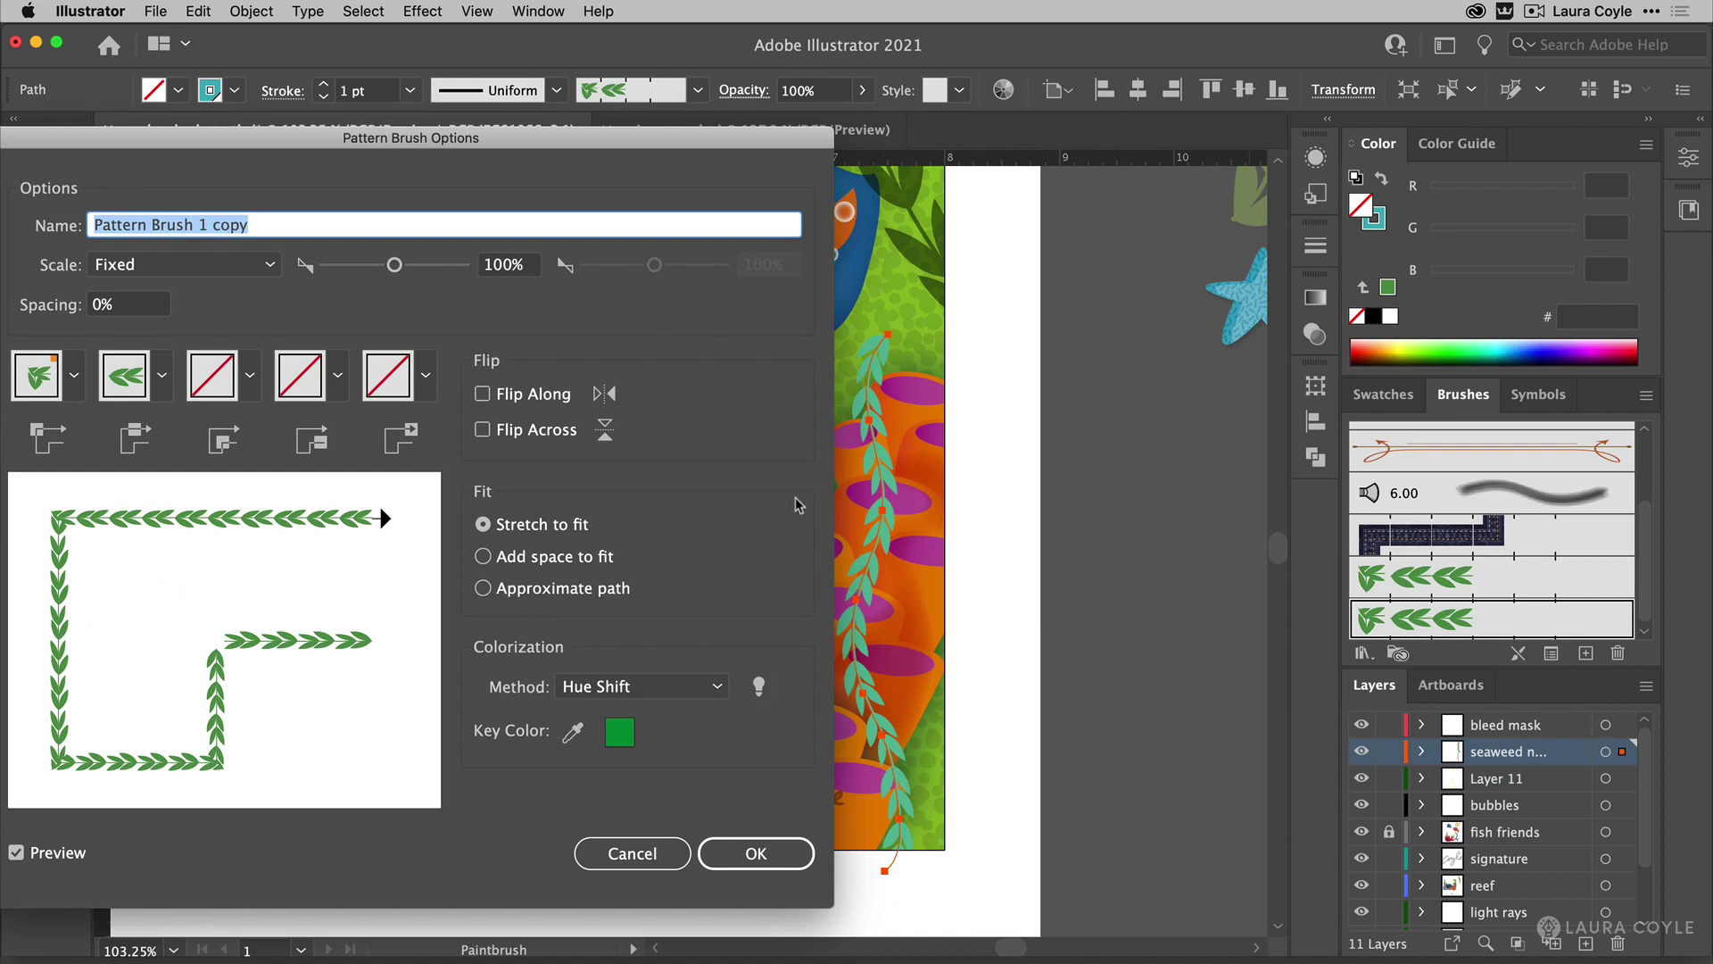
pyautogui.click(488, 395)
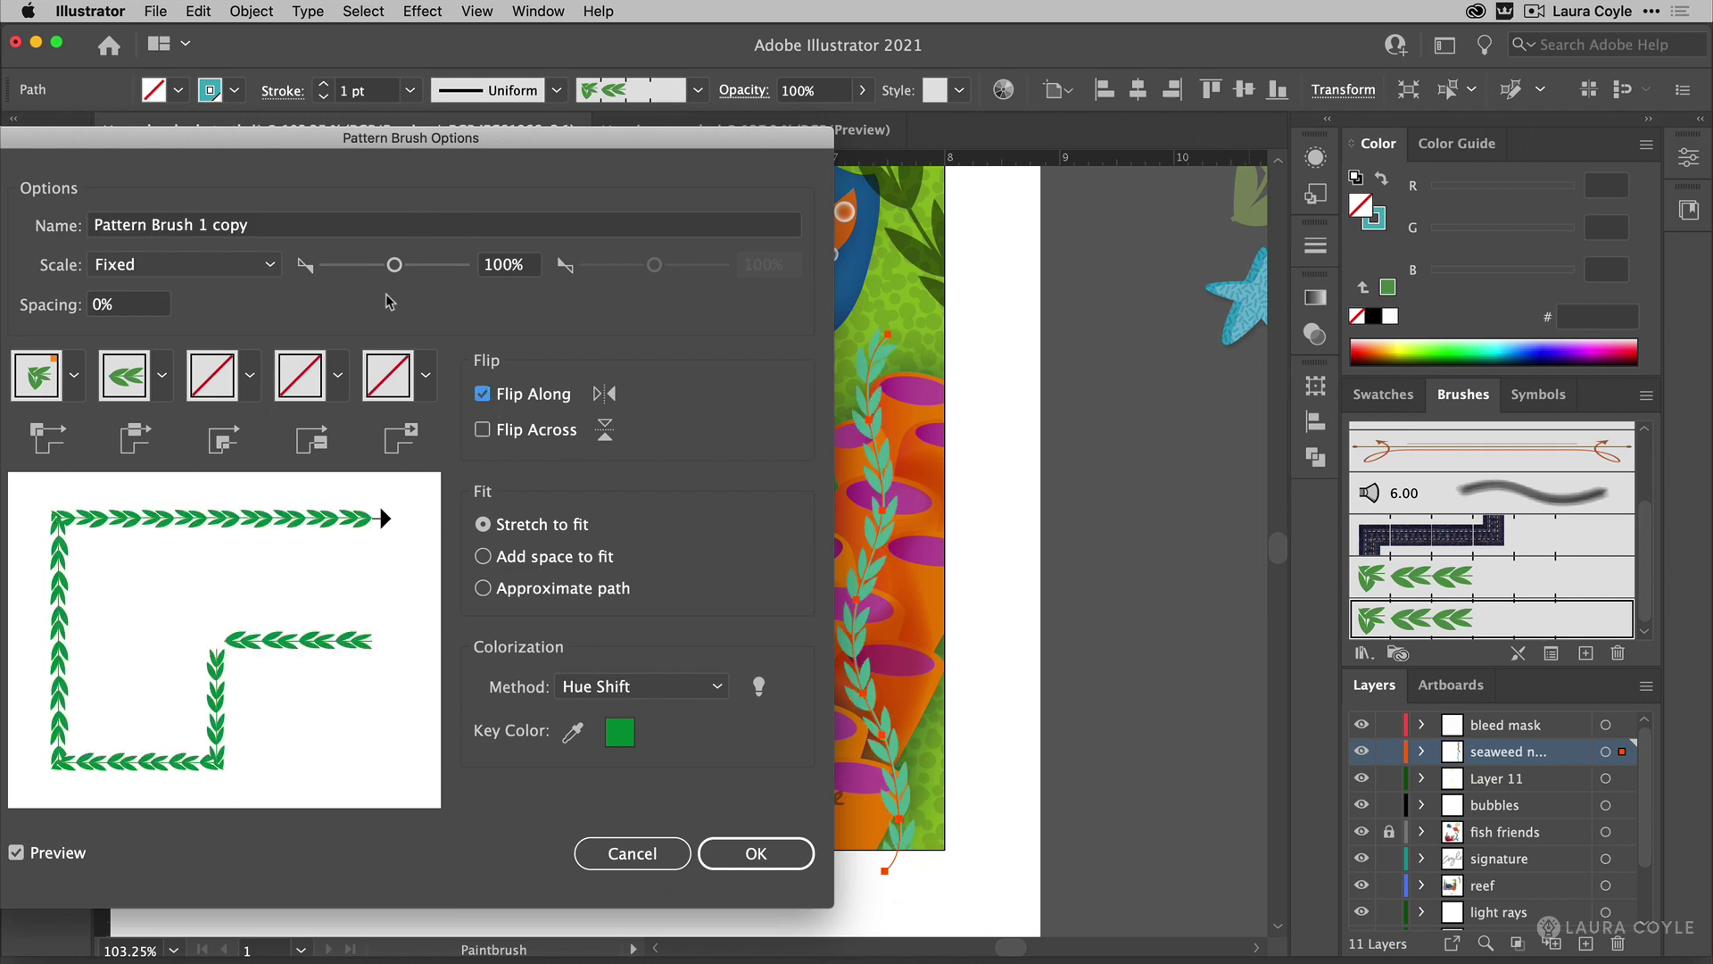
pyautogui.moveTo(395, 265); pyautogui.dragTo(405, 276)
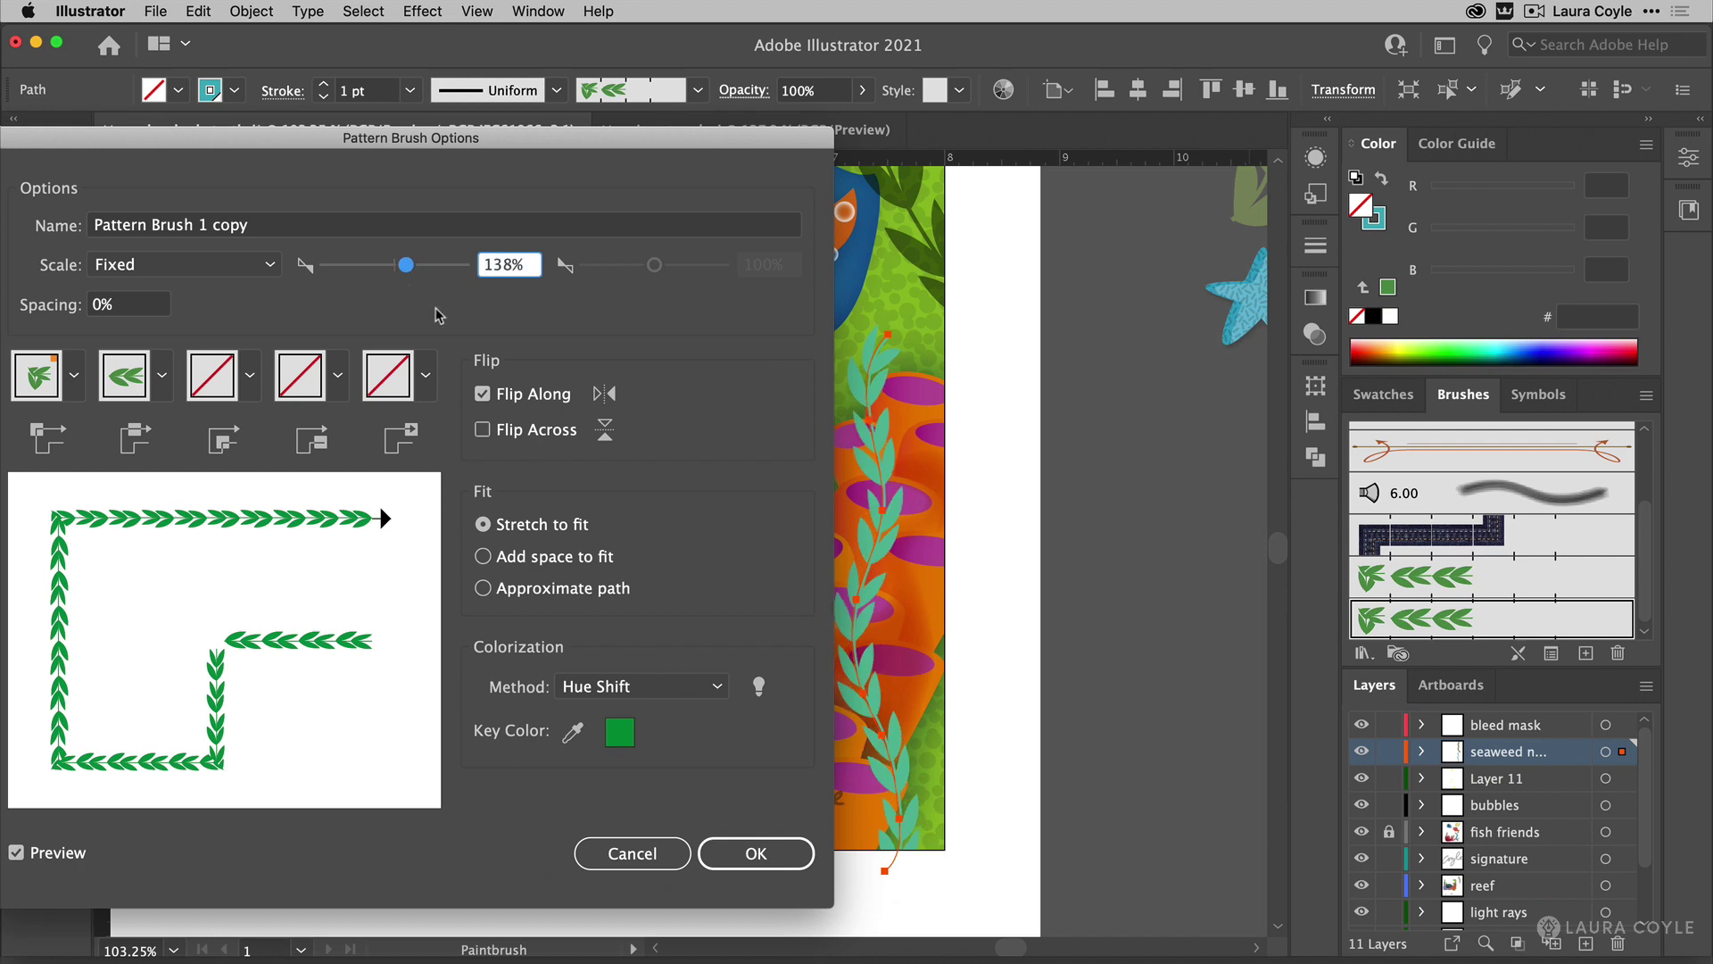
# Review the pattern brush's scale options, its colorization methods and the Colorization Tips, keeping Fixed and Hue Shift.
pyautogui.click(271, 266)
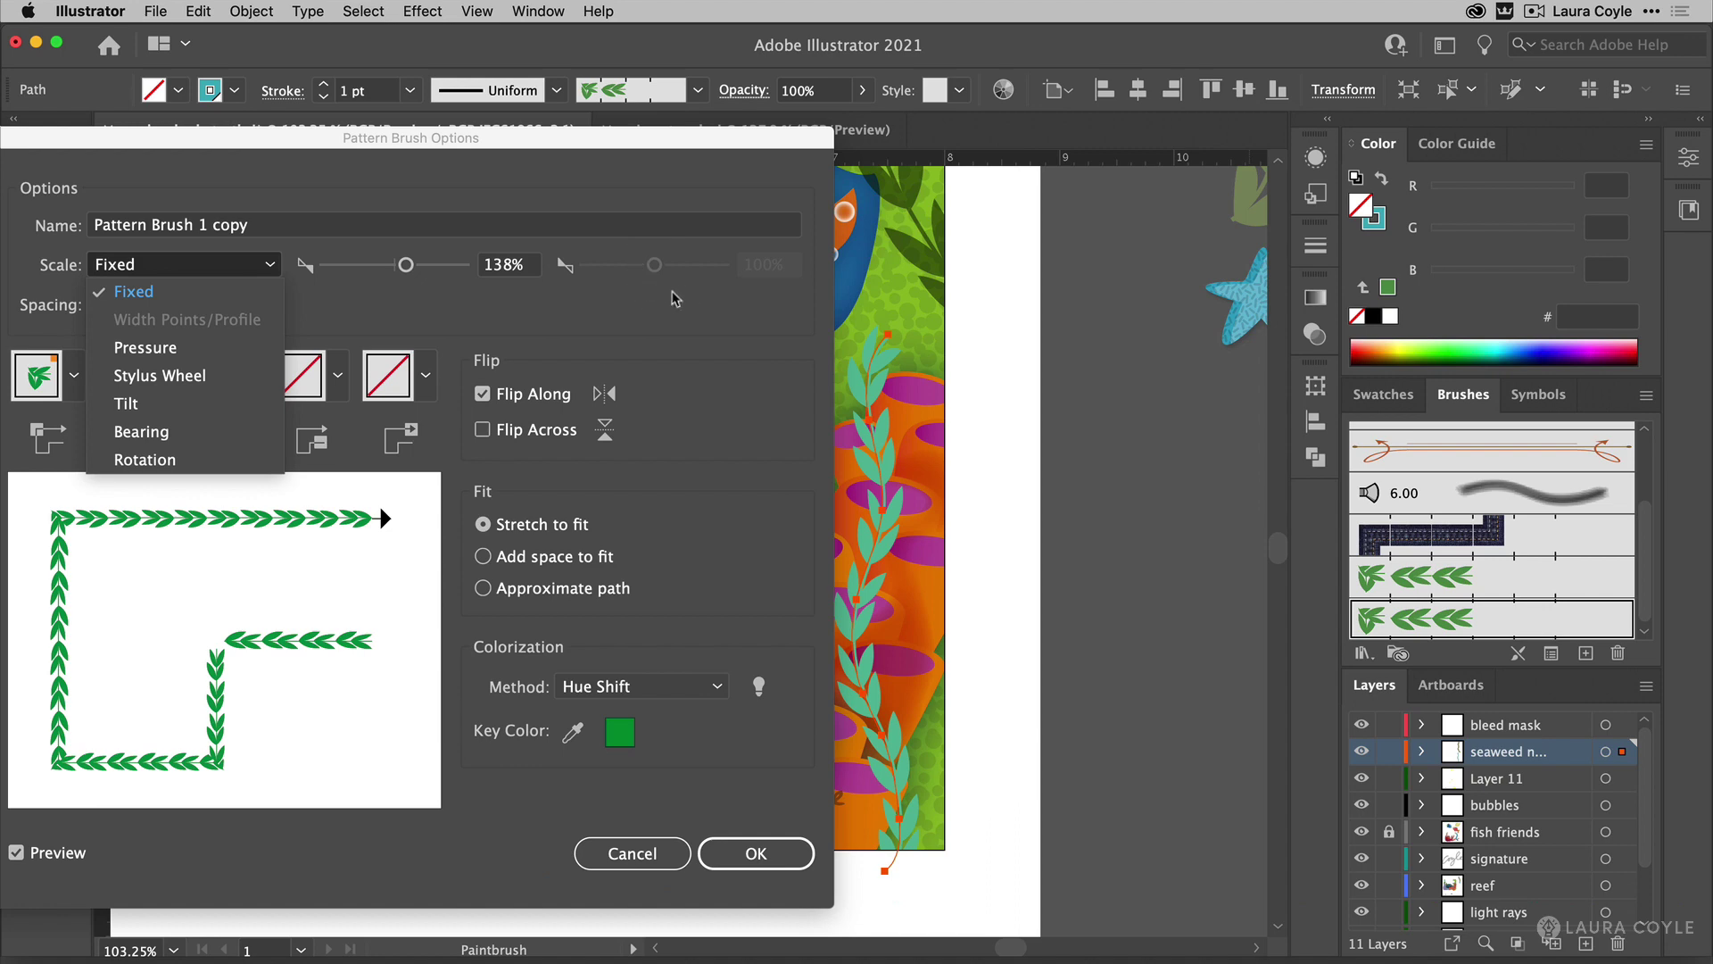
pyautogui.click(241, 291)
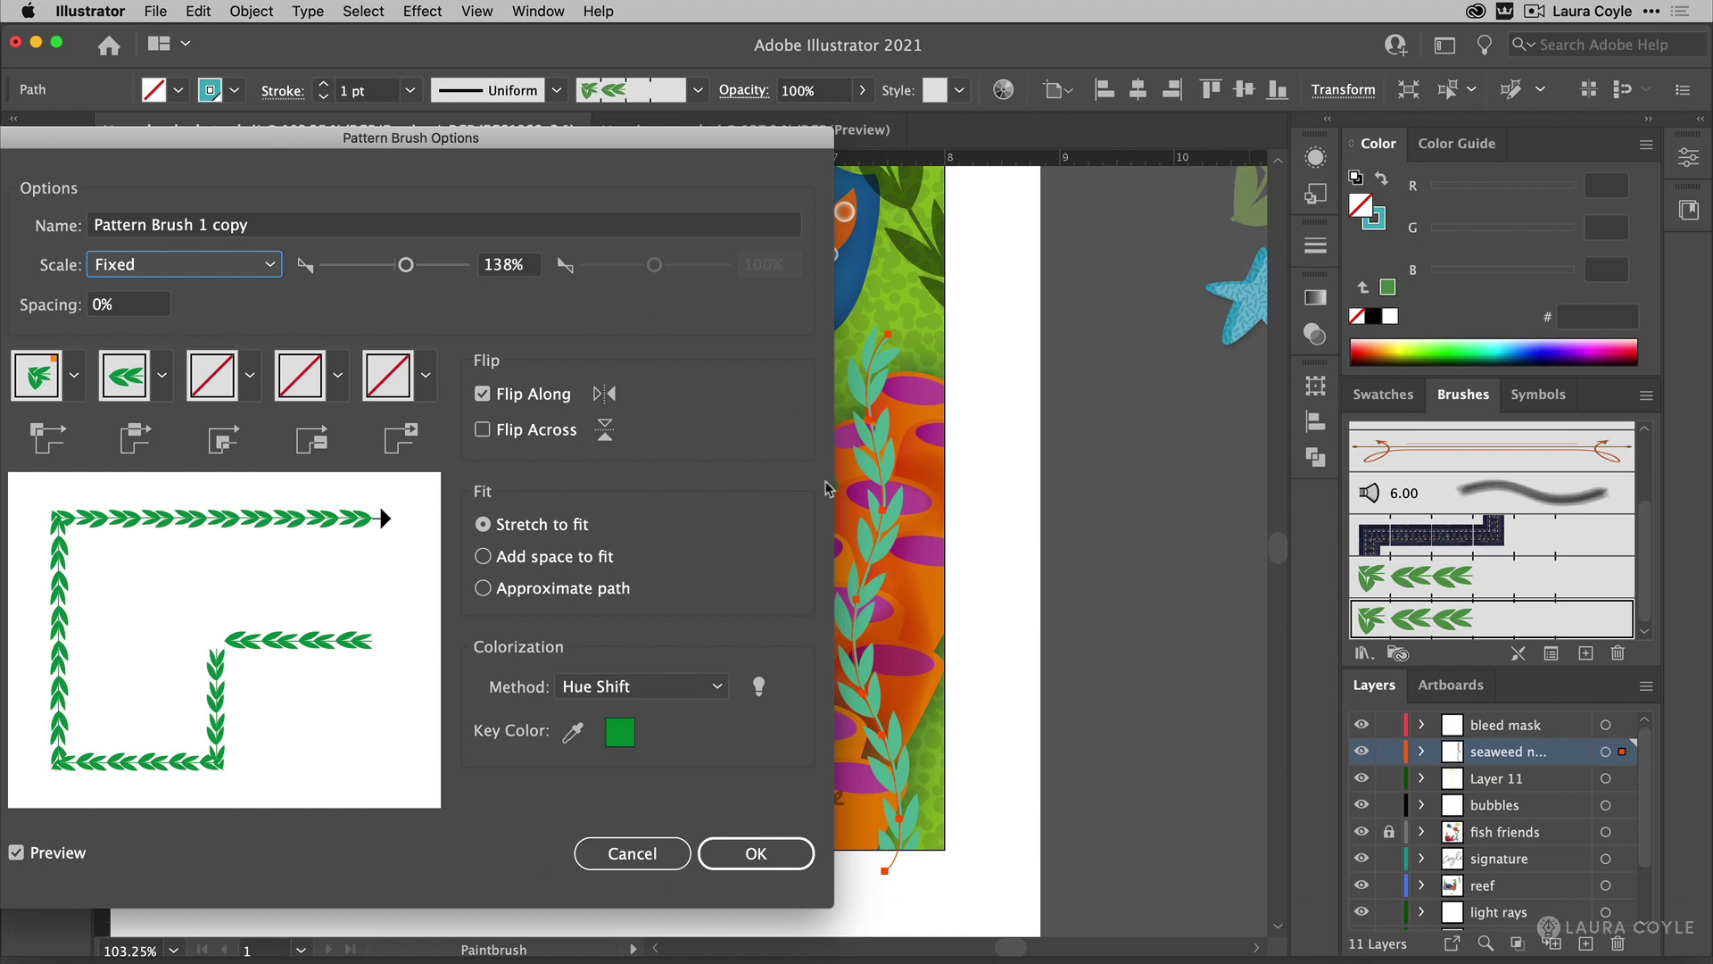
pyautogui.click(719, 693)
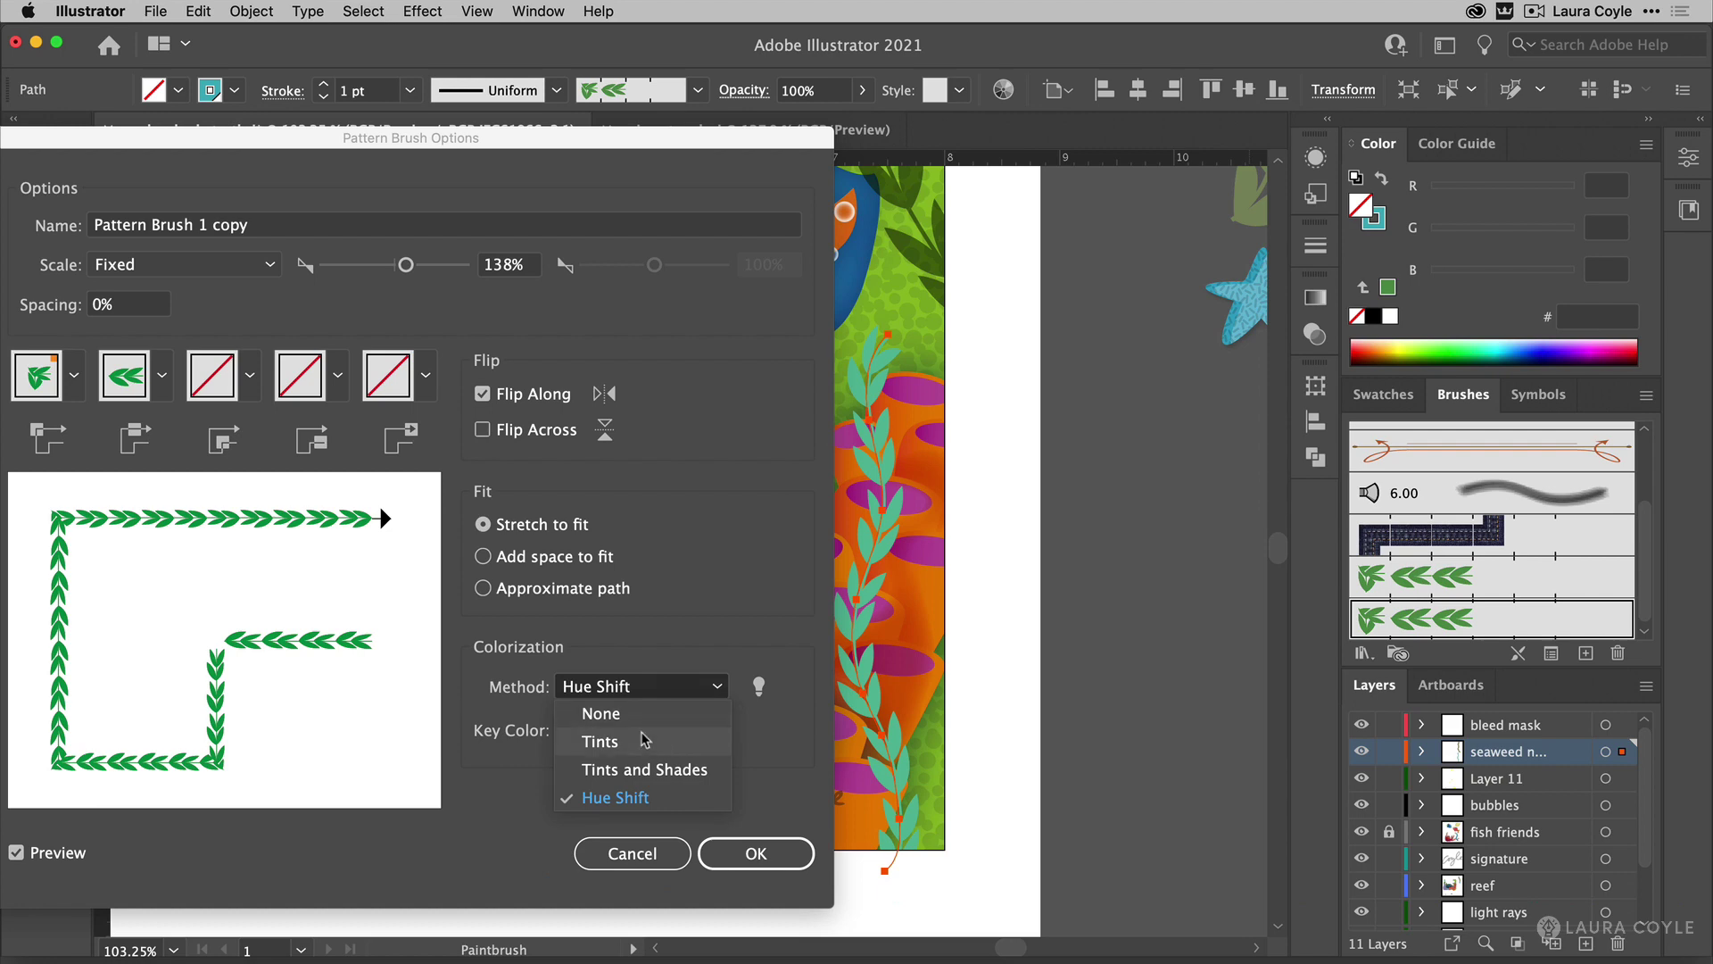
pyautogui.click(671, 800)
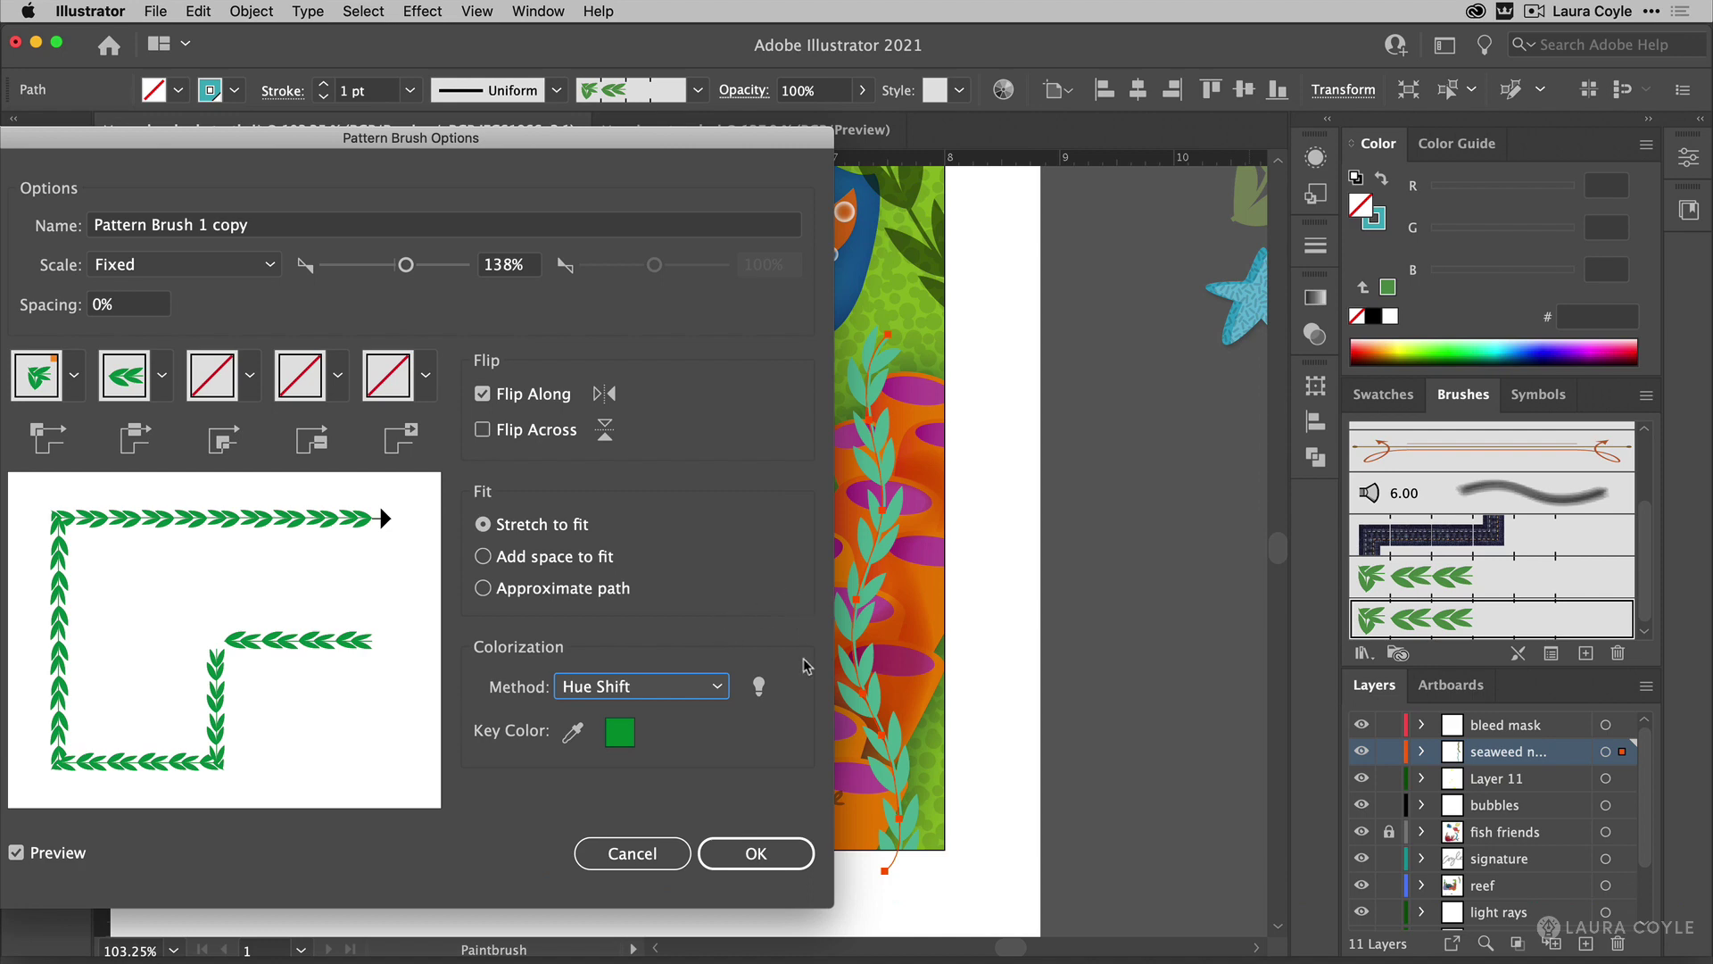
pyautogui.click(761, 689)
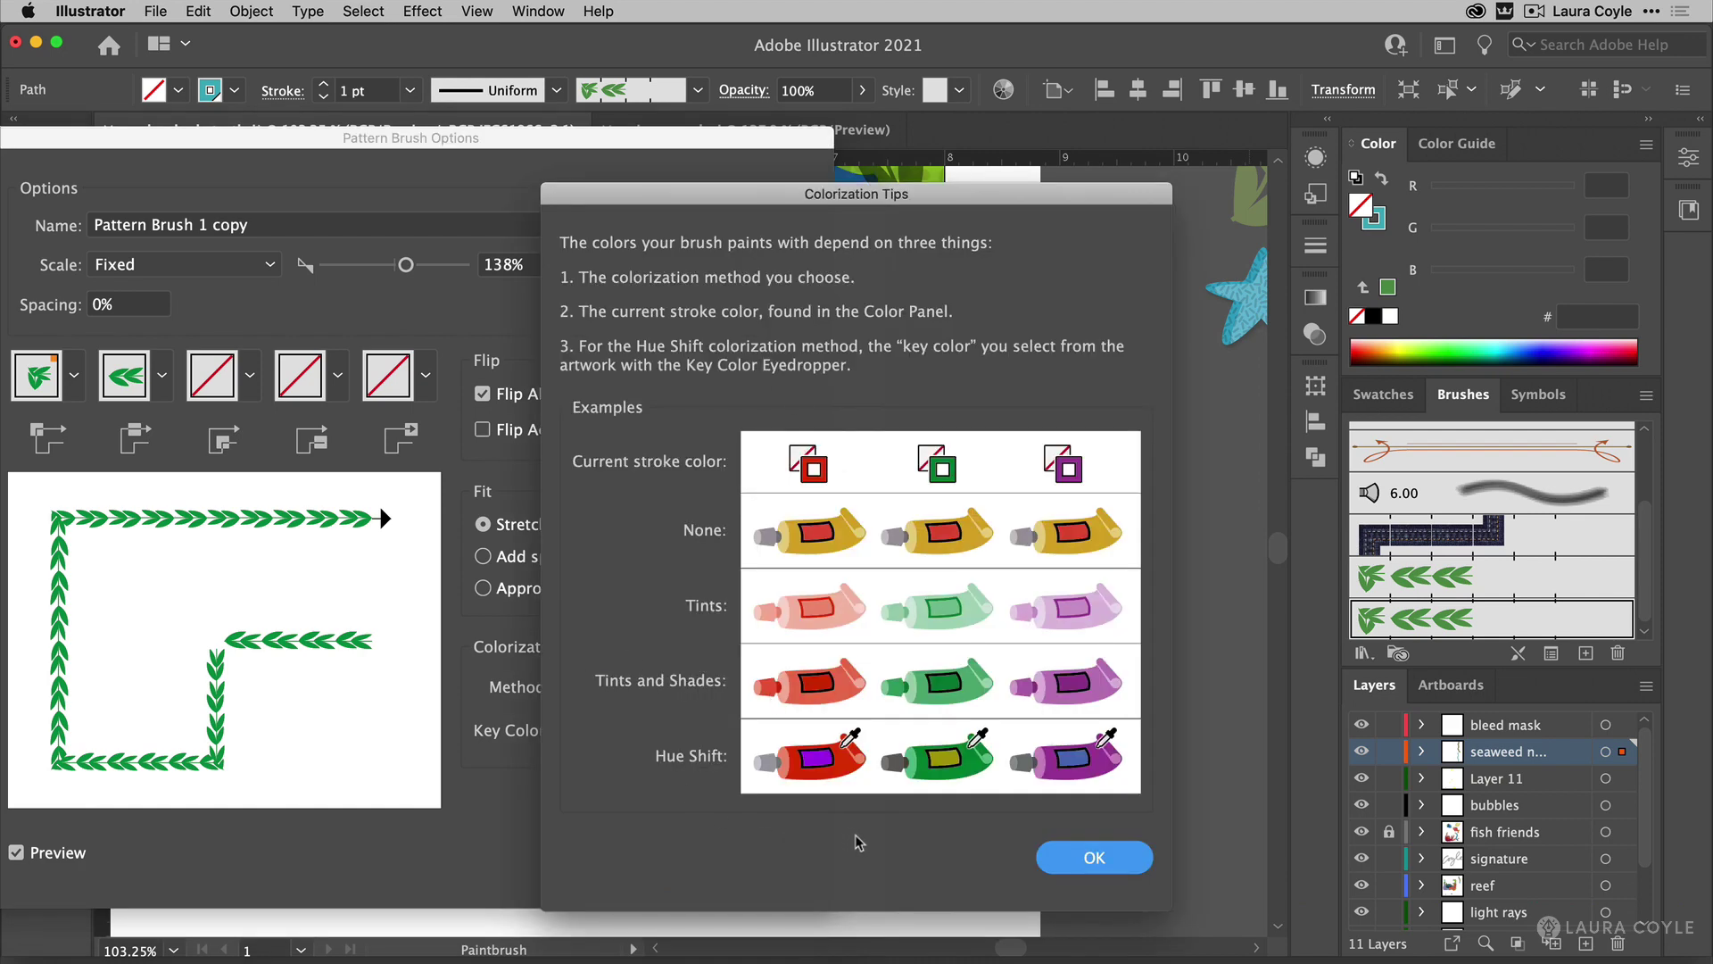
pyautogui.click(1045, 861)
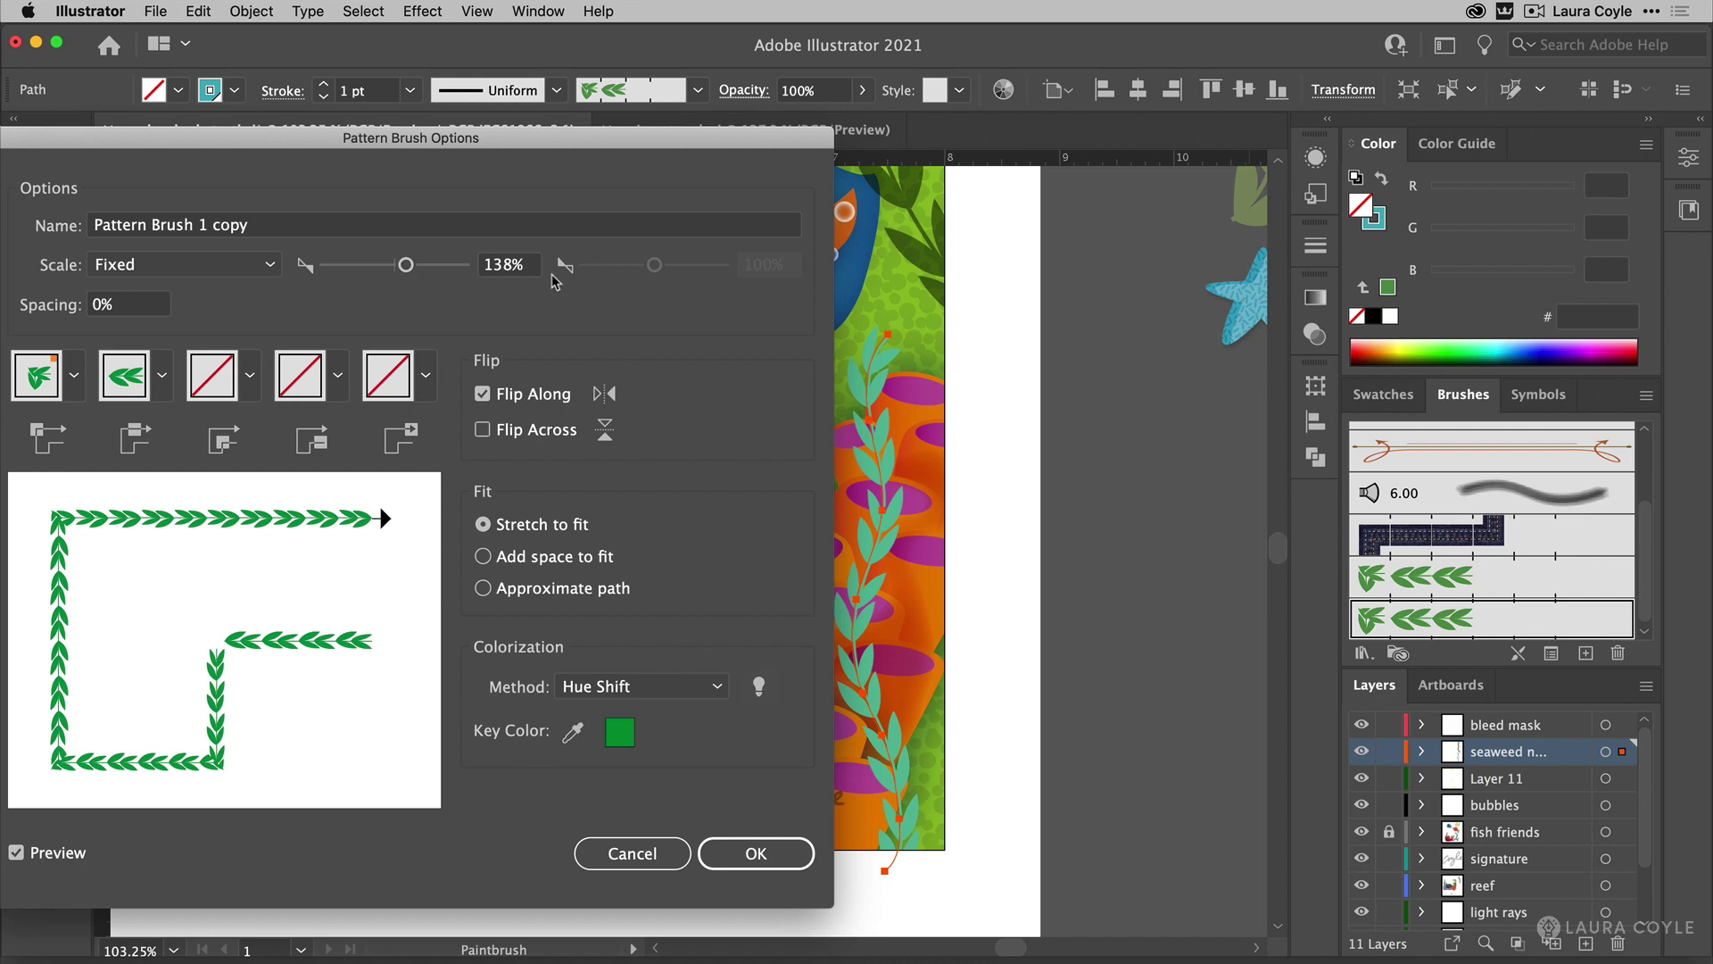
# Apply the copied brush's edited options to the existing seaweed stroke and set the strand's blending mode to Multiply.
pyautogui.click(755, 854)
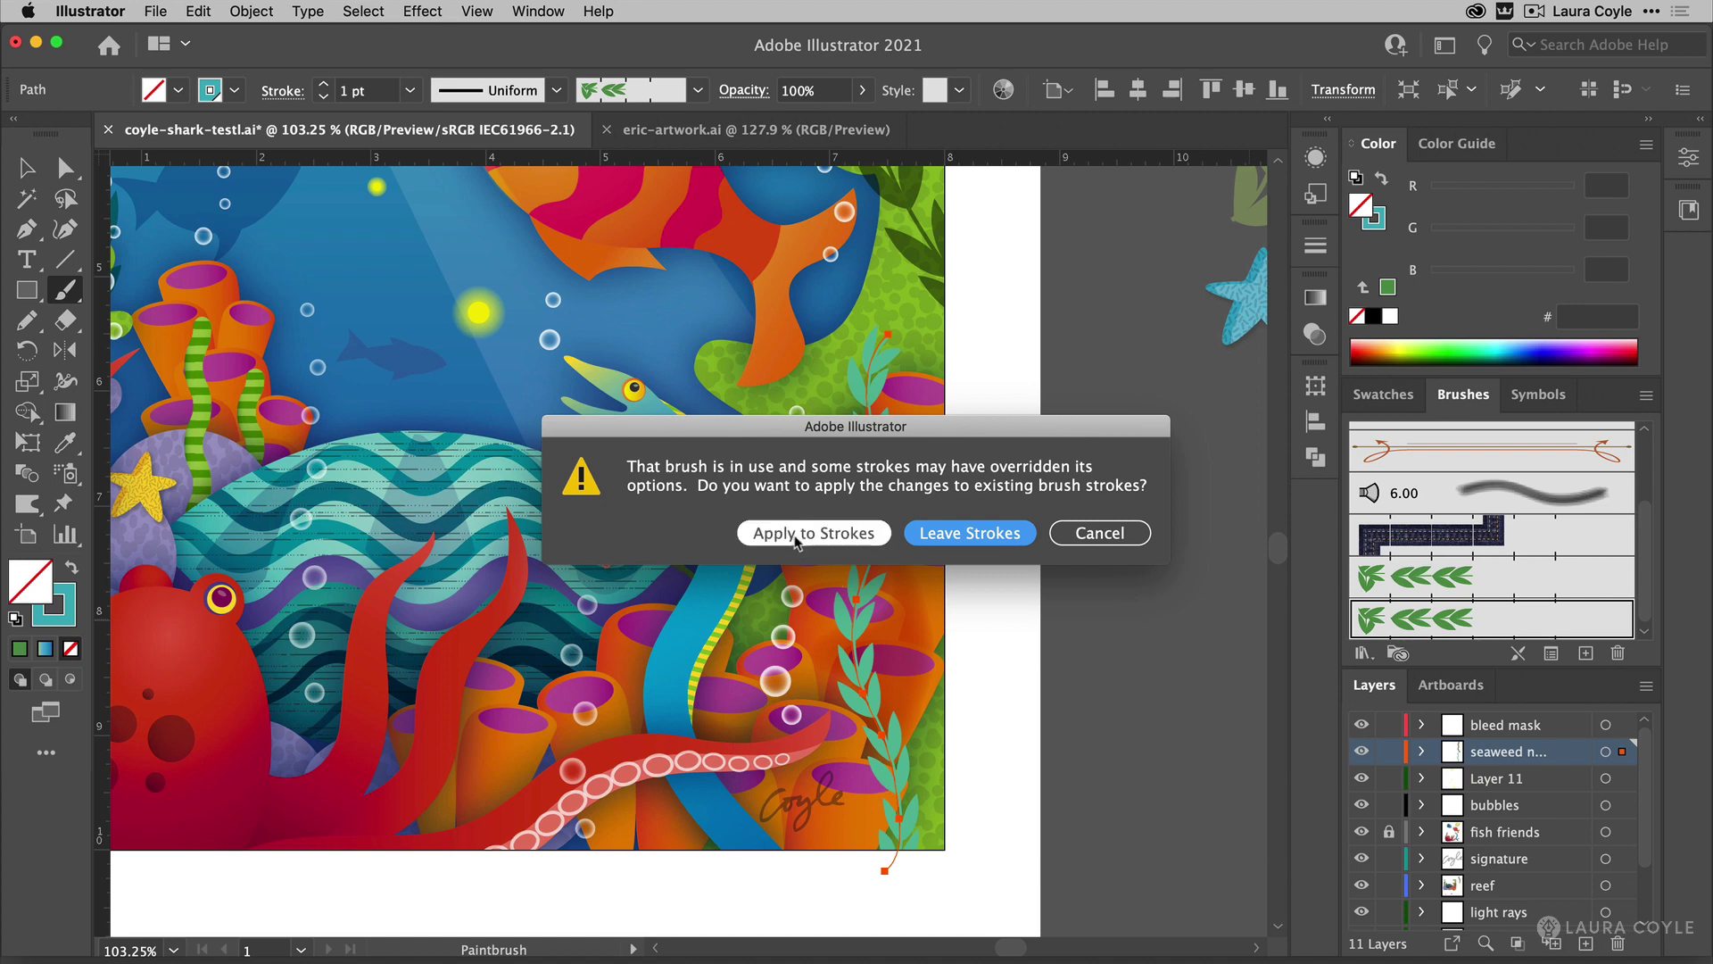
pyautogui.click(814, 533)
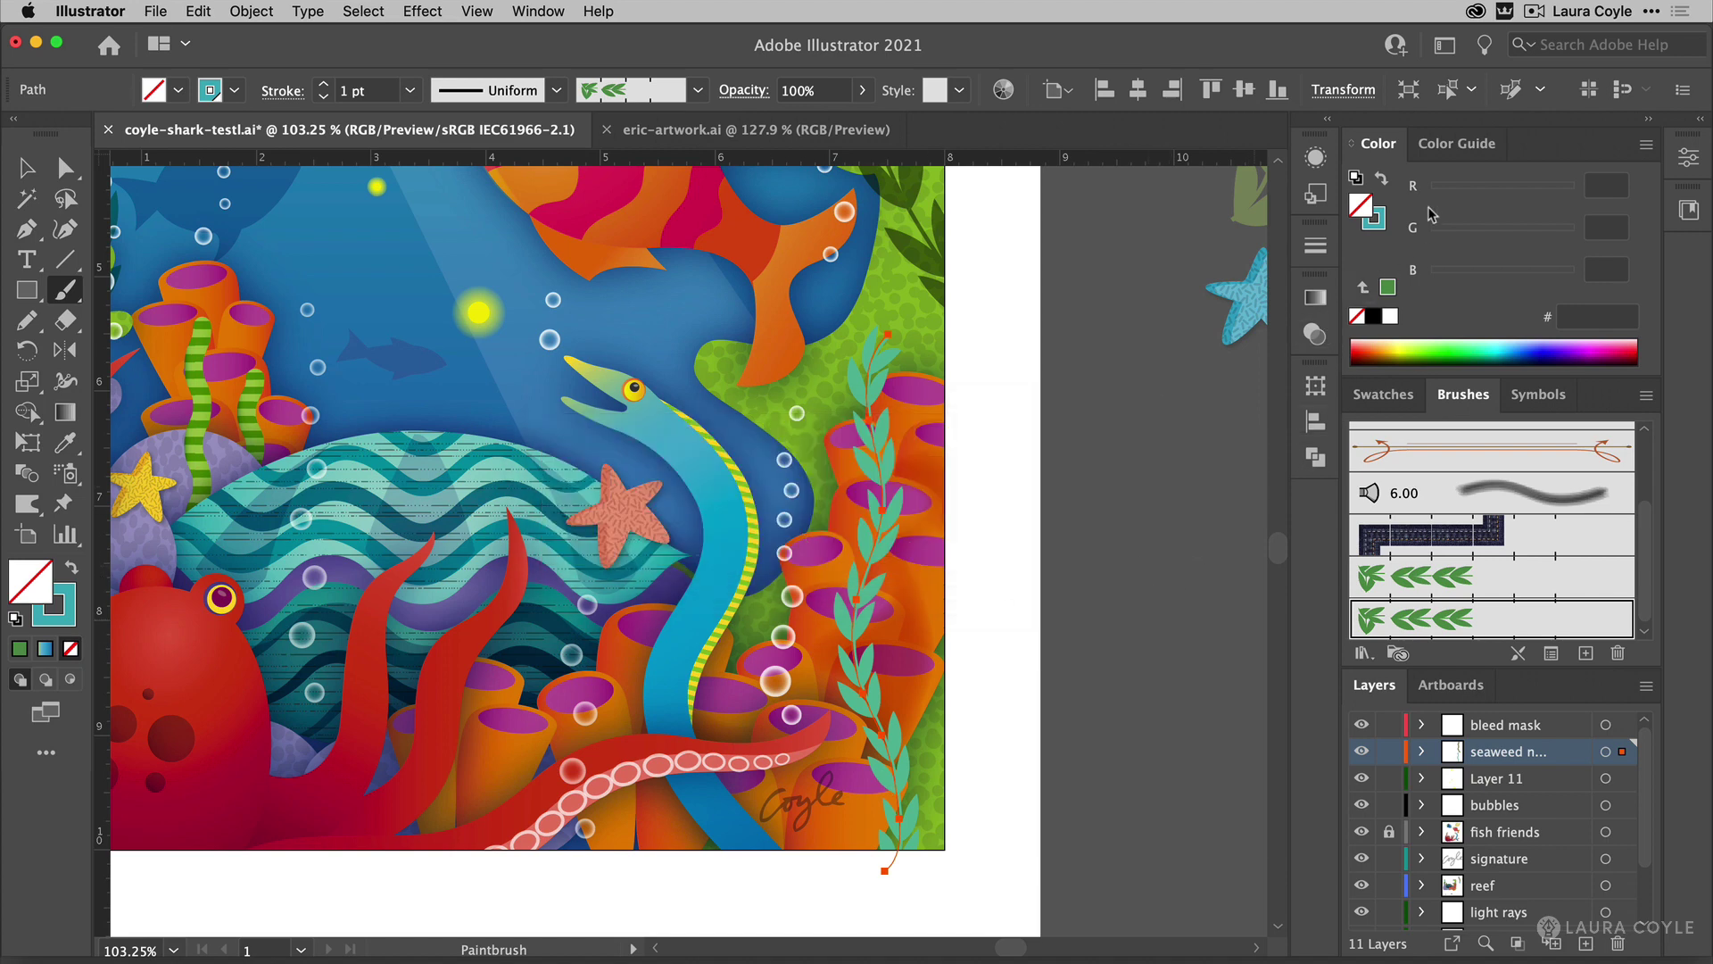
pyautogui.click(1381, 222)
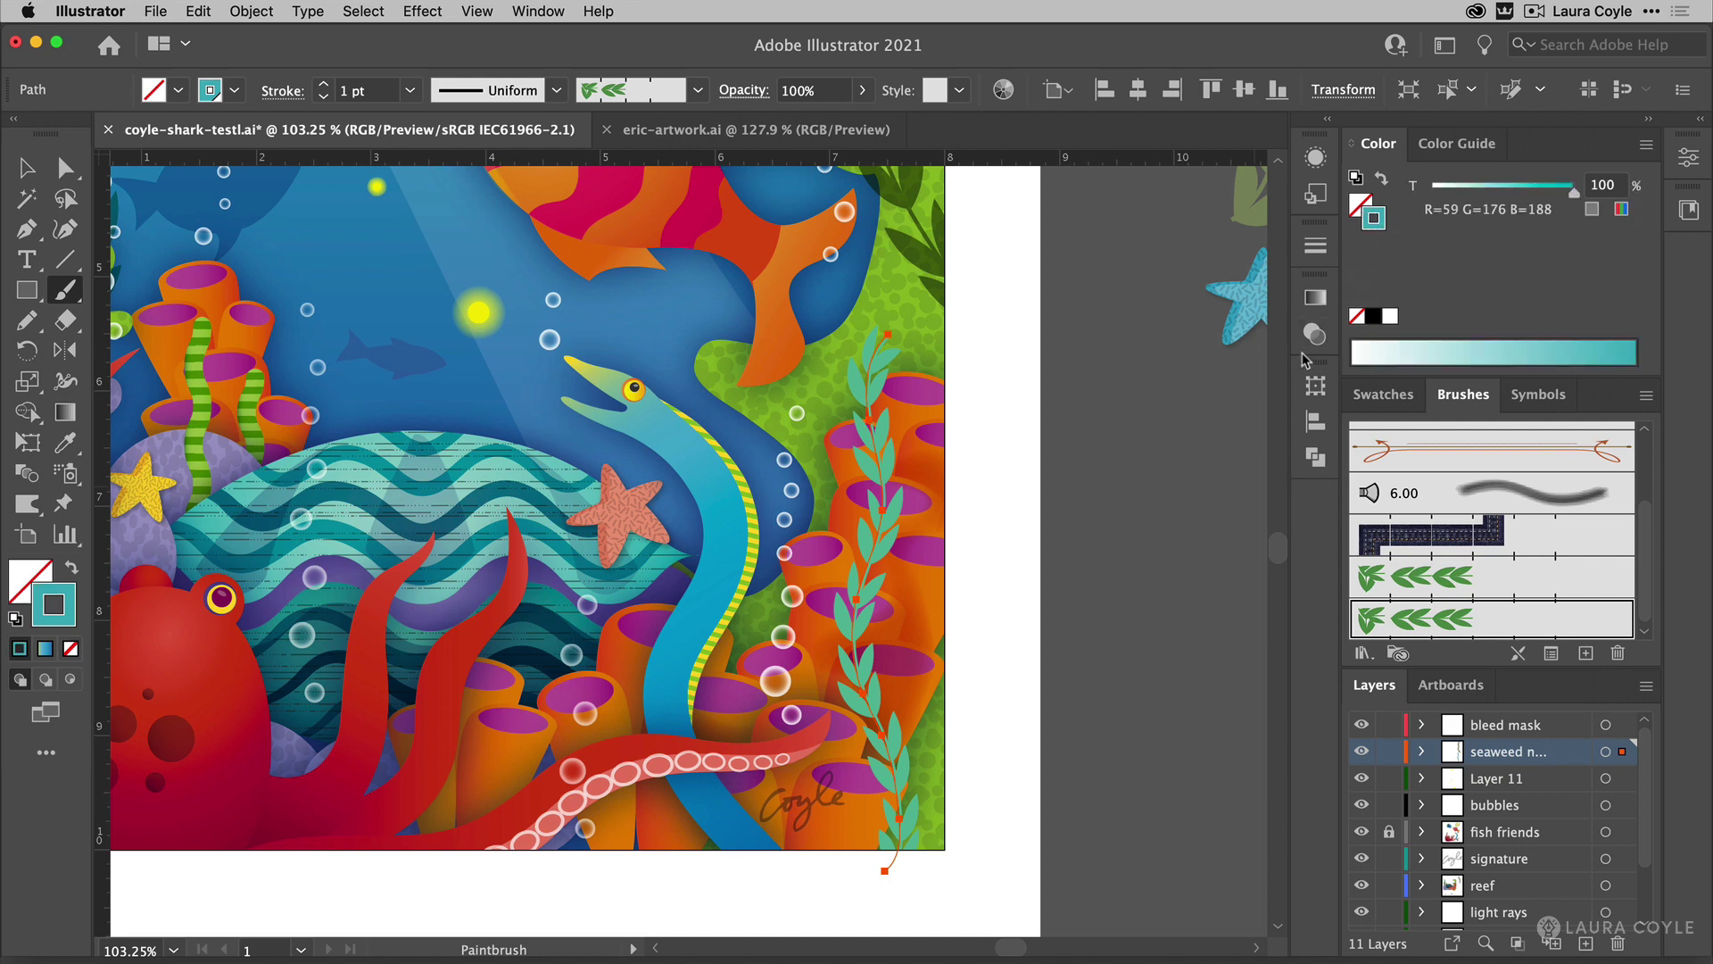
pyautogui.click(1314, 334)
pyautogui.click(1082, 328)
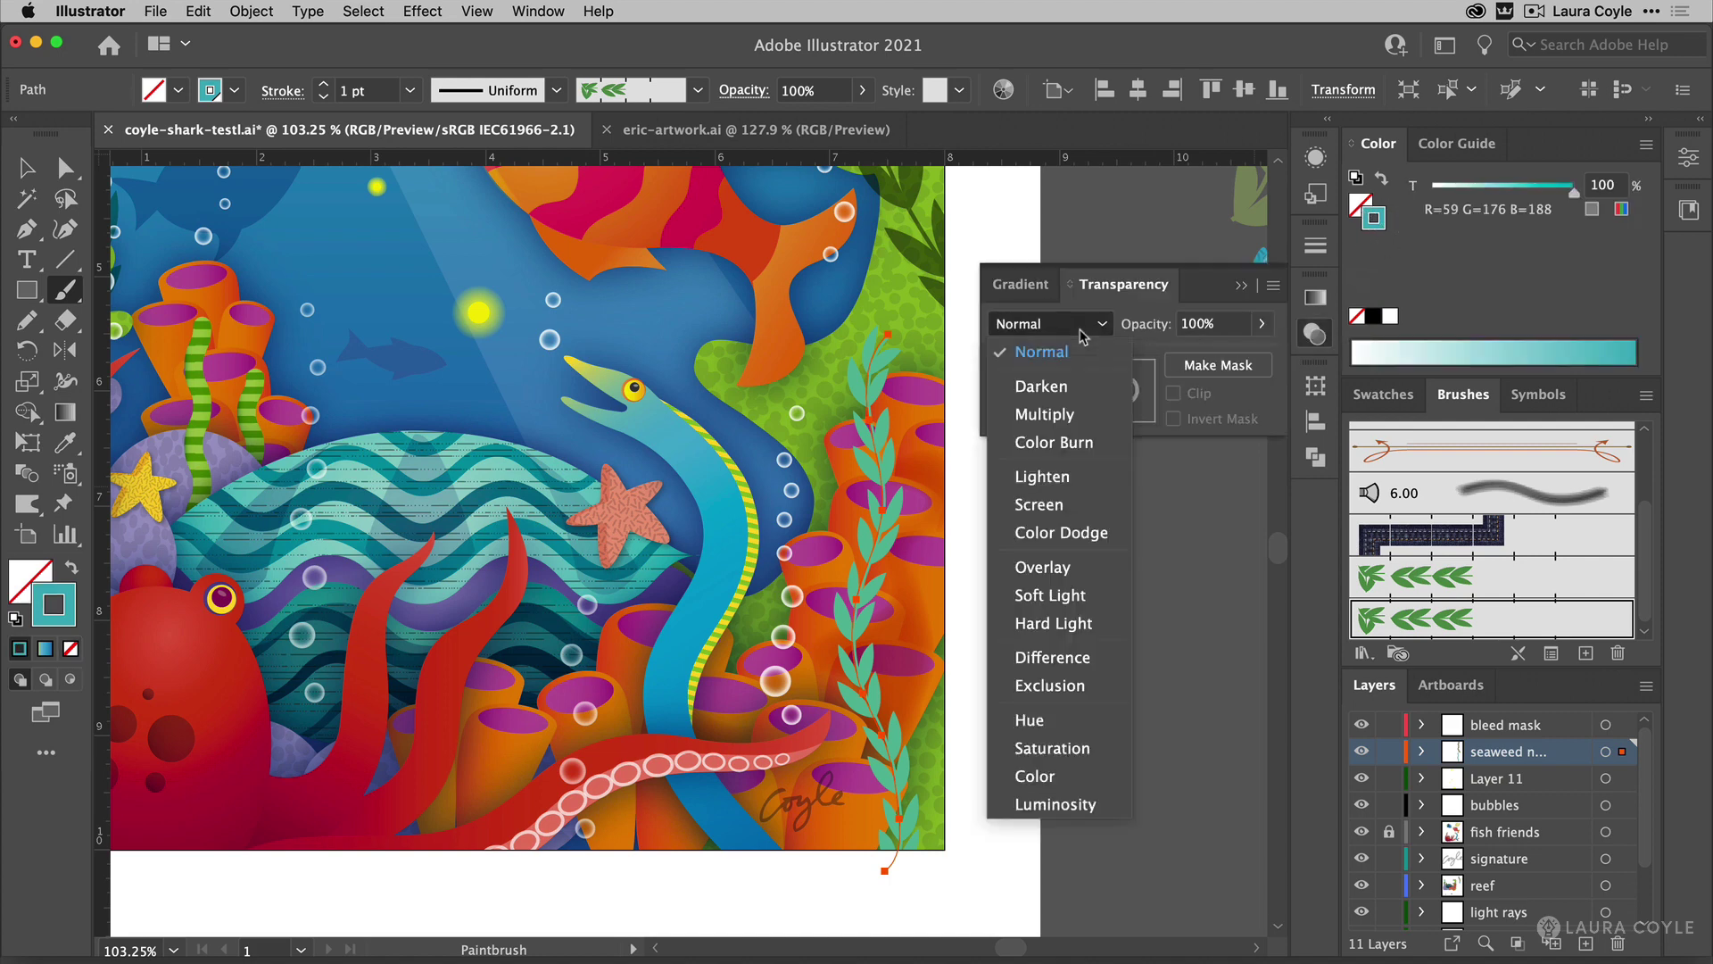
pyautogui.click(1049, 414)
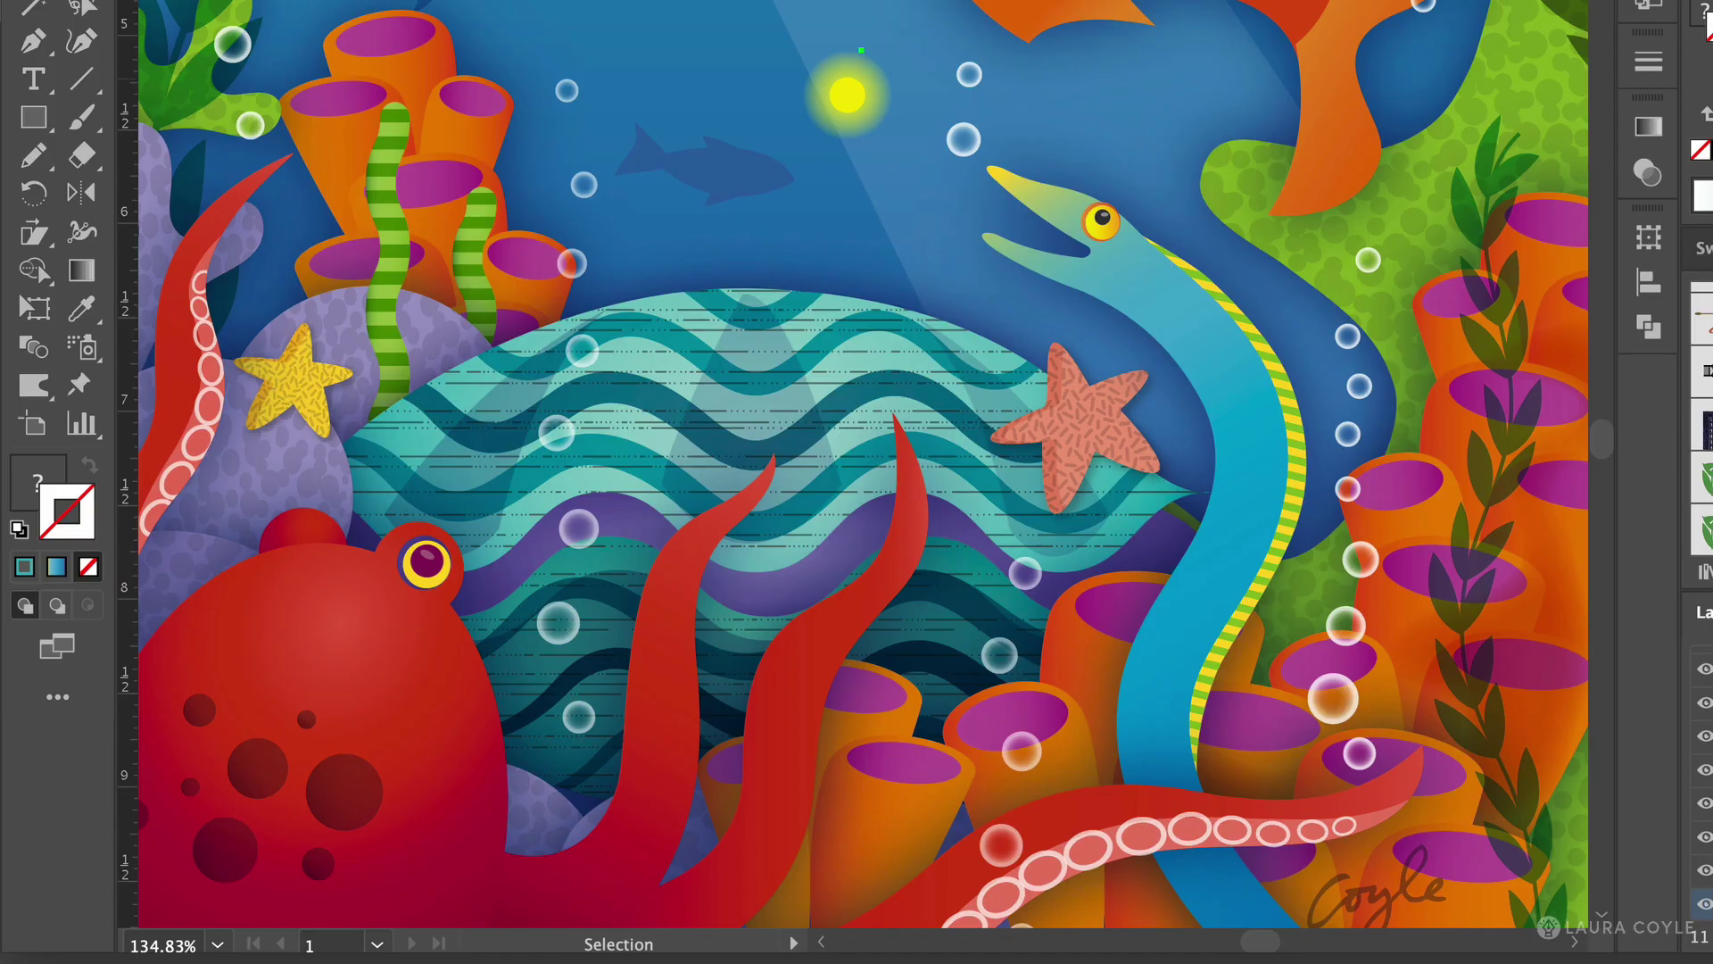
# Free-distort the pink starfish beside the eel by pulling its upper-right and lower-left bounding corners slightly inward.
pyautogui.click(1090, 437)
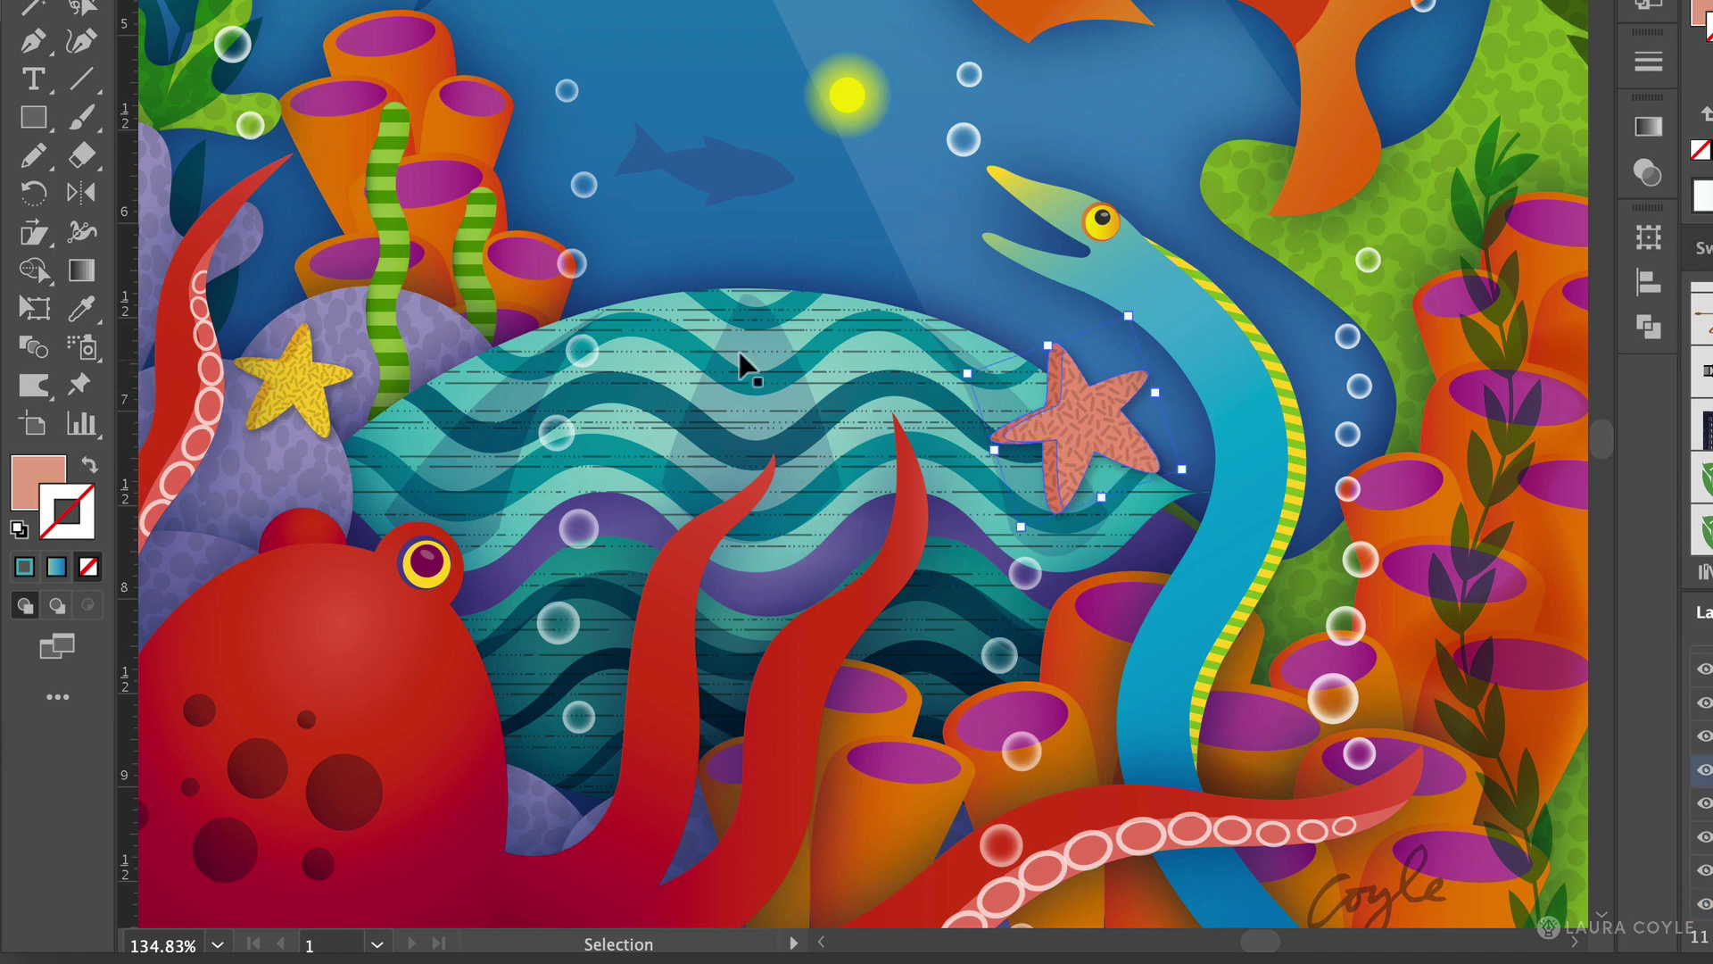
pyautogui.click(32, 311)
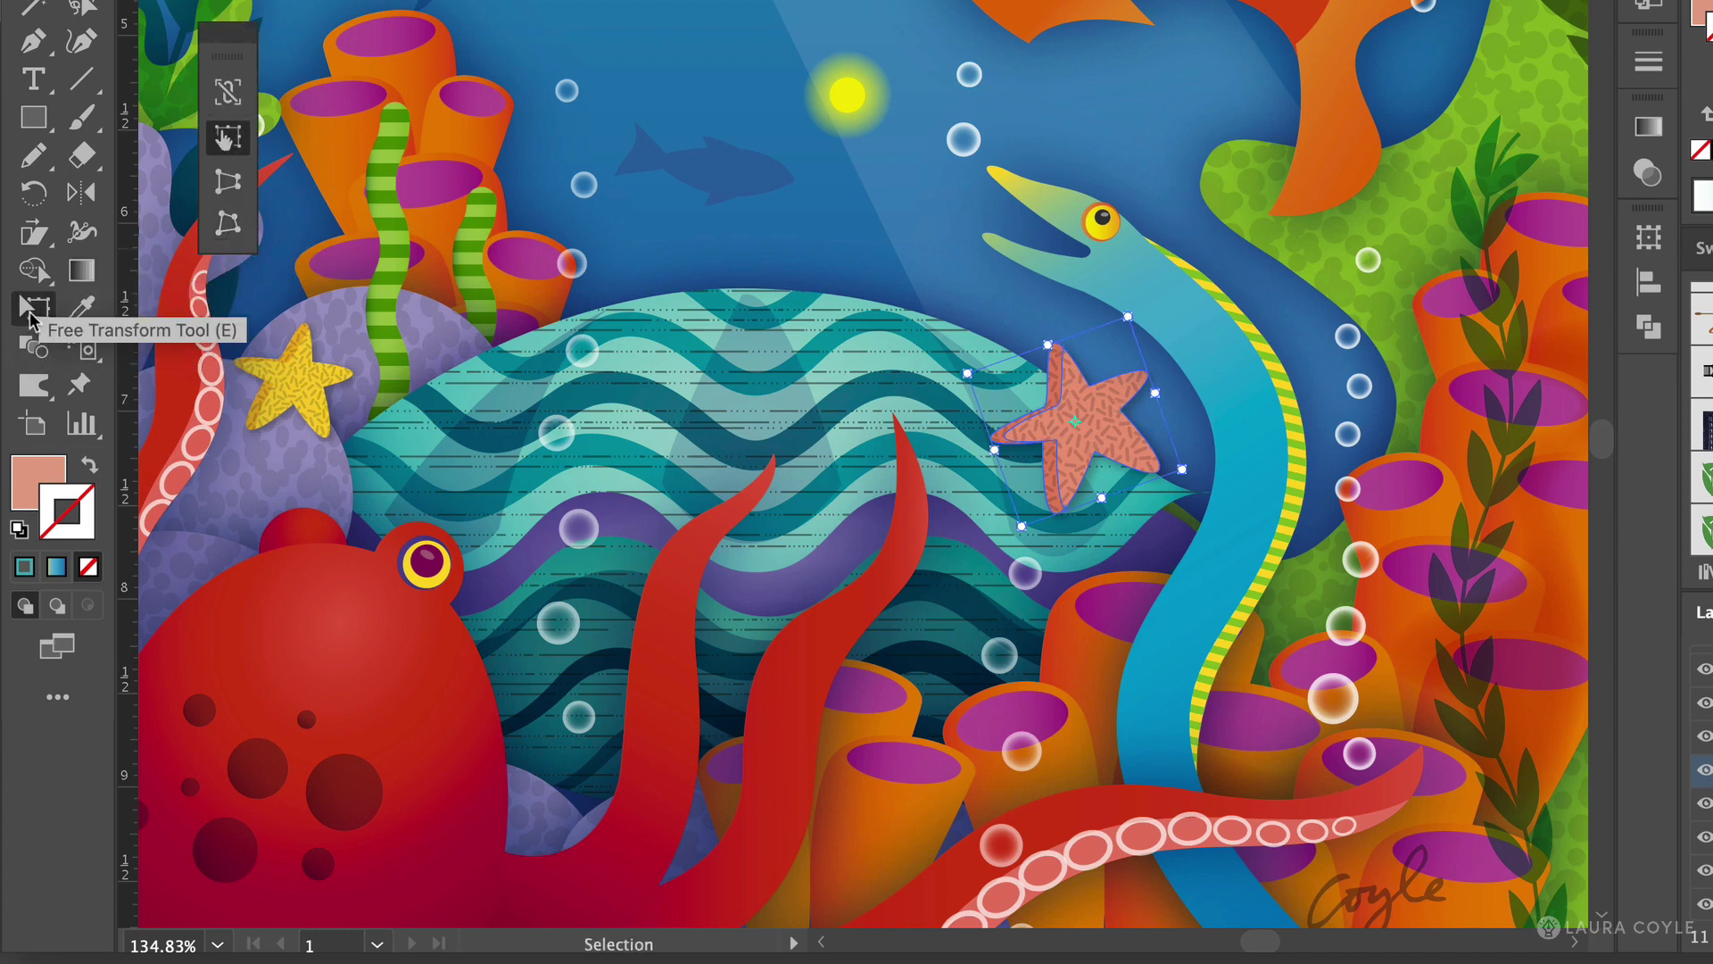
pyautogui.click(32, 310)
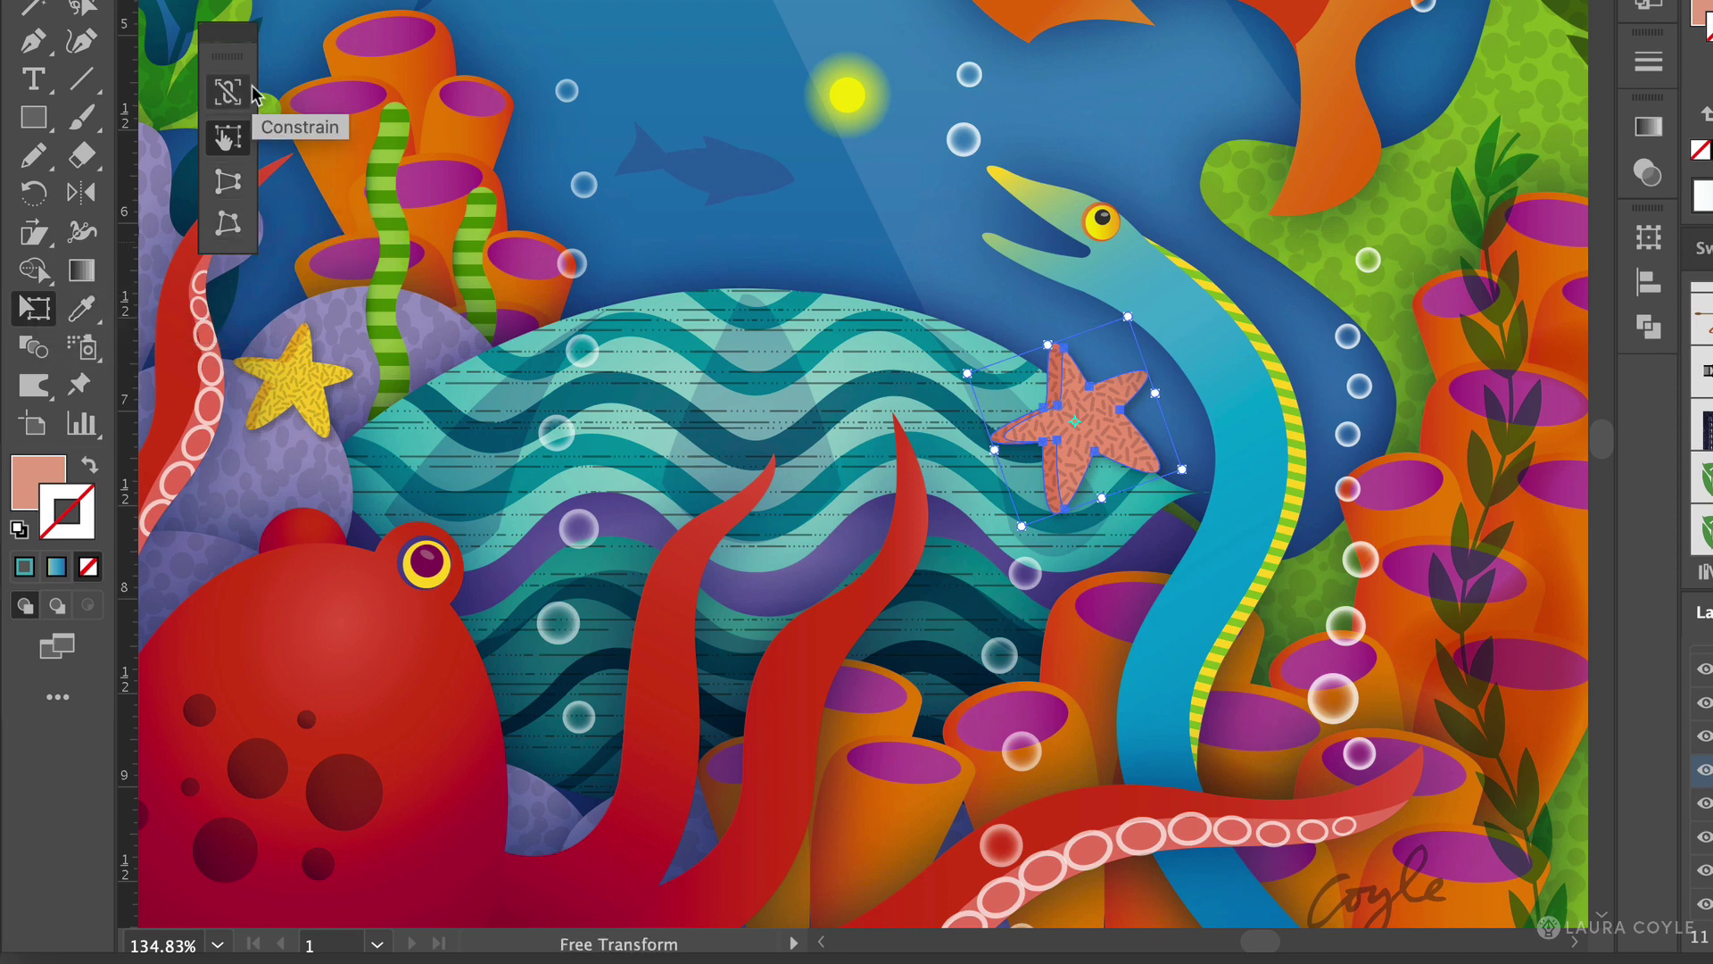
pyautogui.click(229, 226)
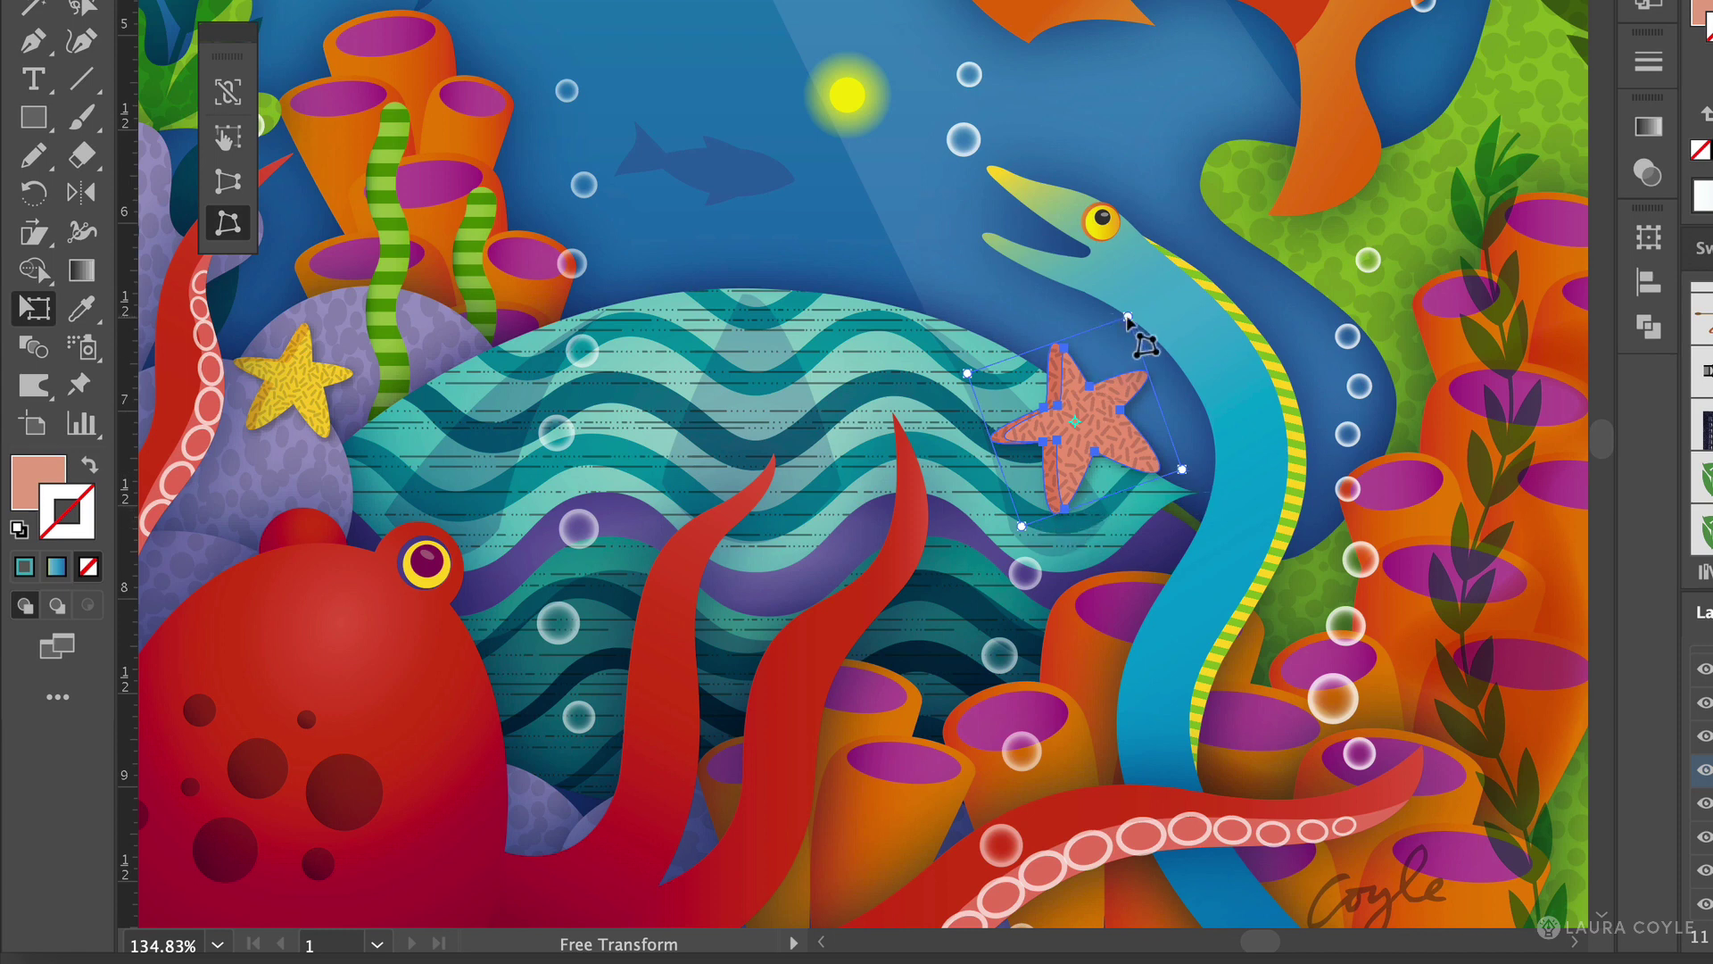
pyautogui.moveTo(1126, 319); pyautogui.dragTo(1120, 337)
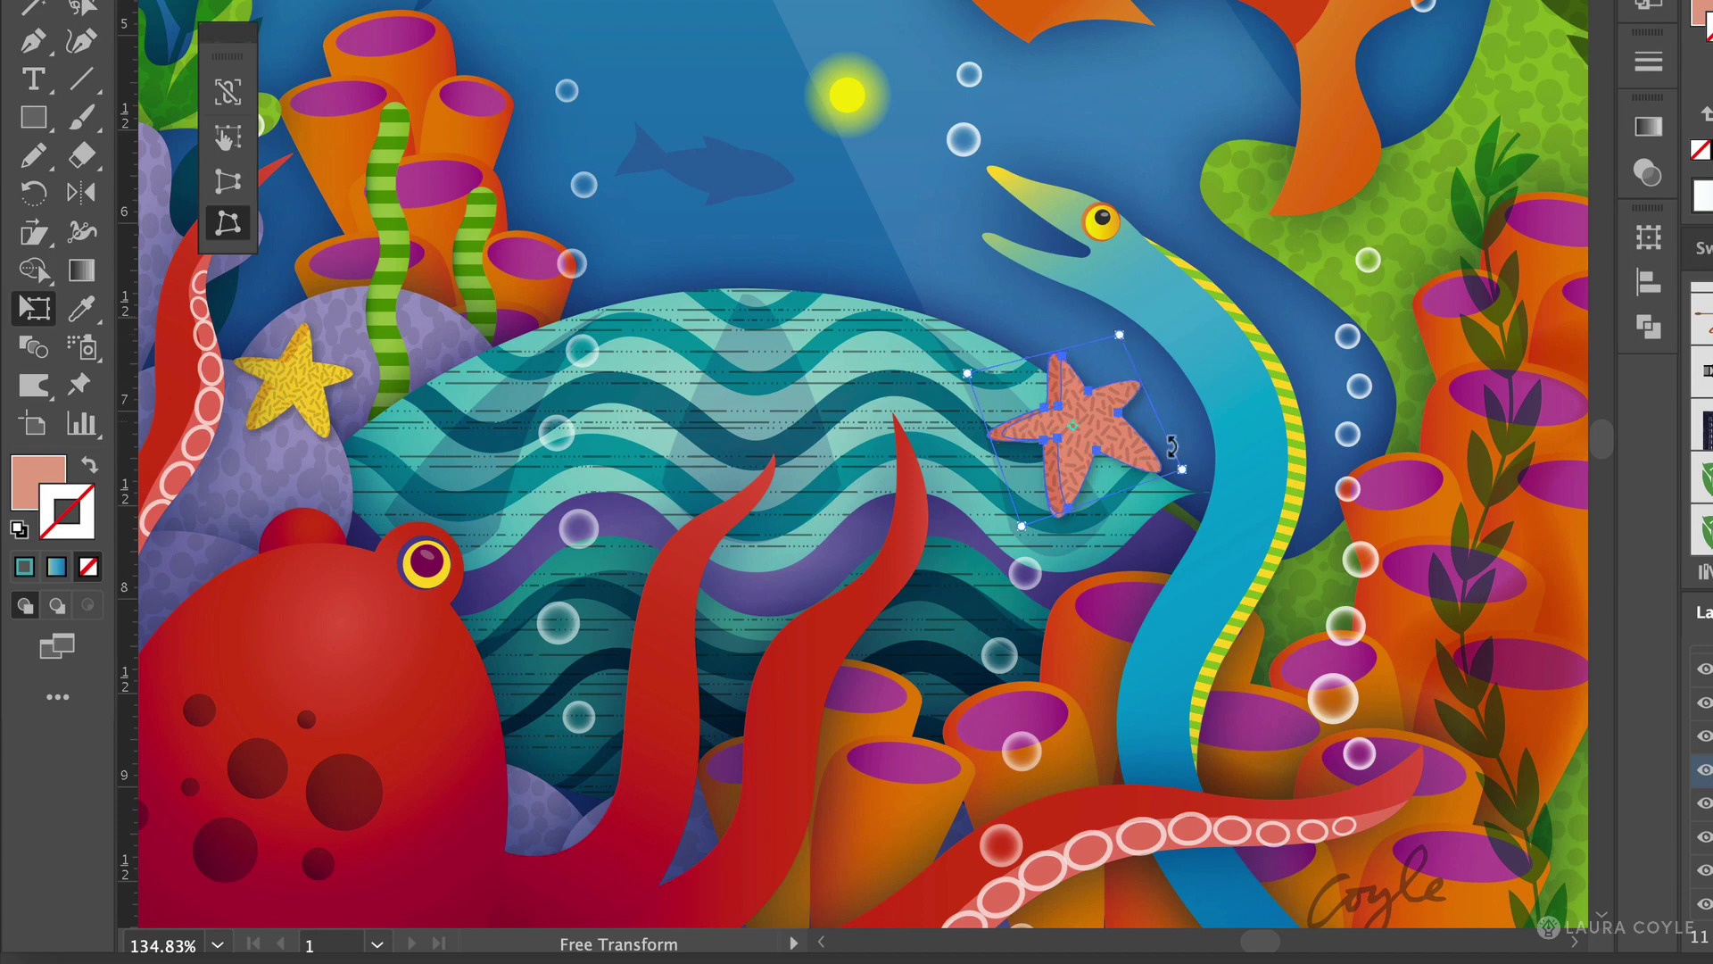
pyautogui.moveTo(1022, 523); pyautogui.dragTo(1014, 513)
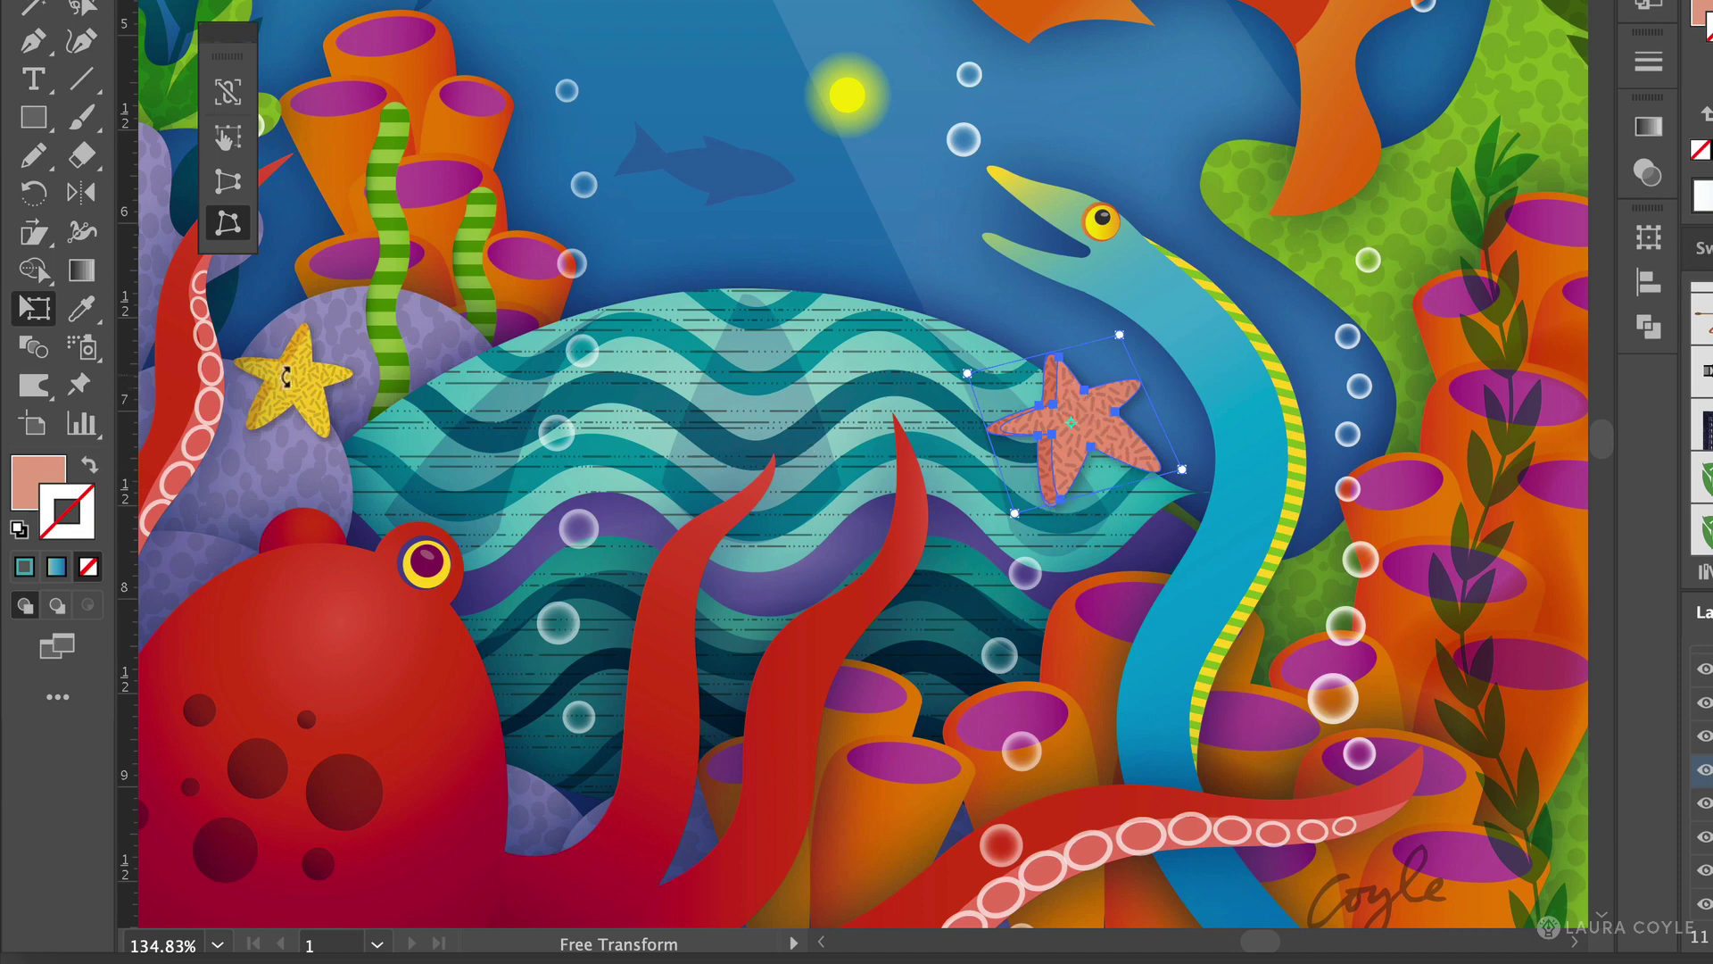
pyautogui.press('v')
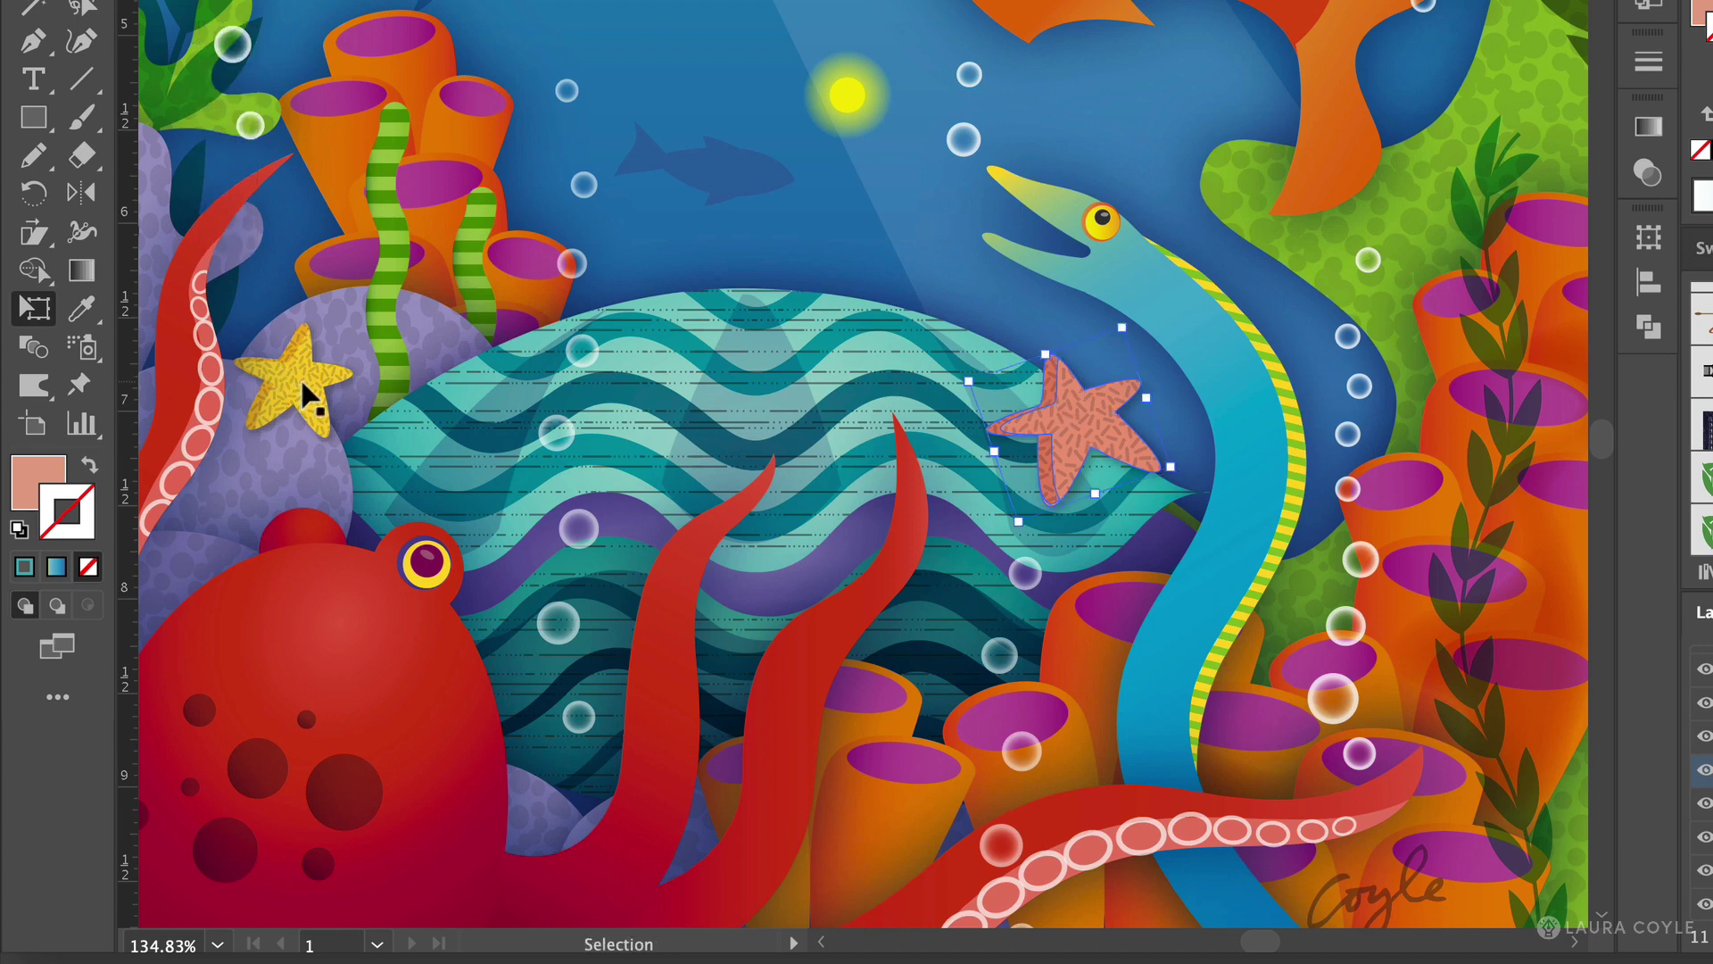
# Free-distort the yellow starfish on the purple rock by shifting its upper-left, lower-left and upper-right bounding corners, and leave it deselected.
pyautogui.click(302, 384)
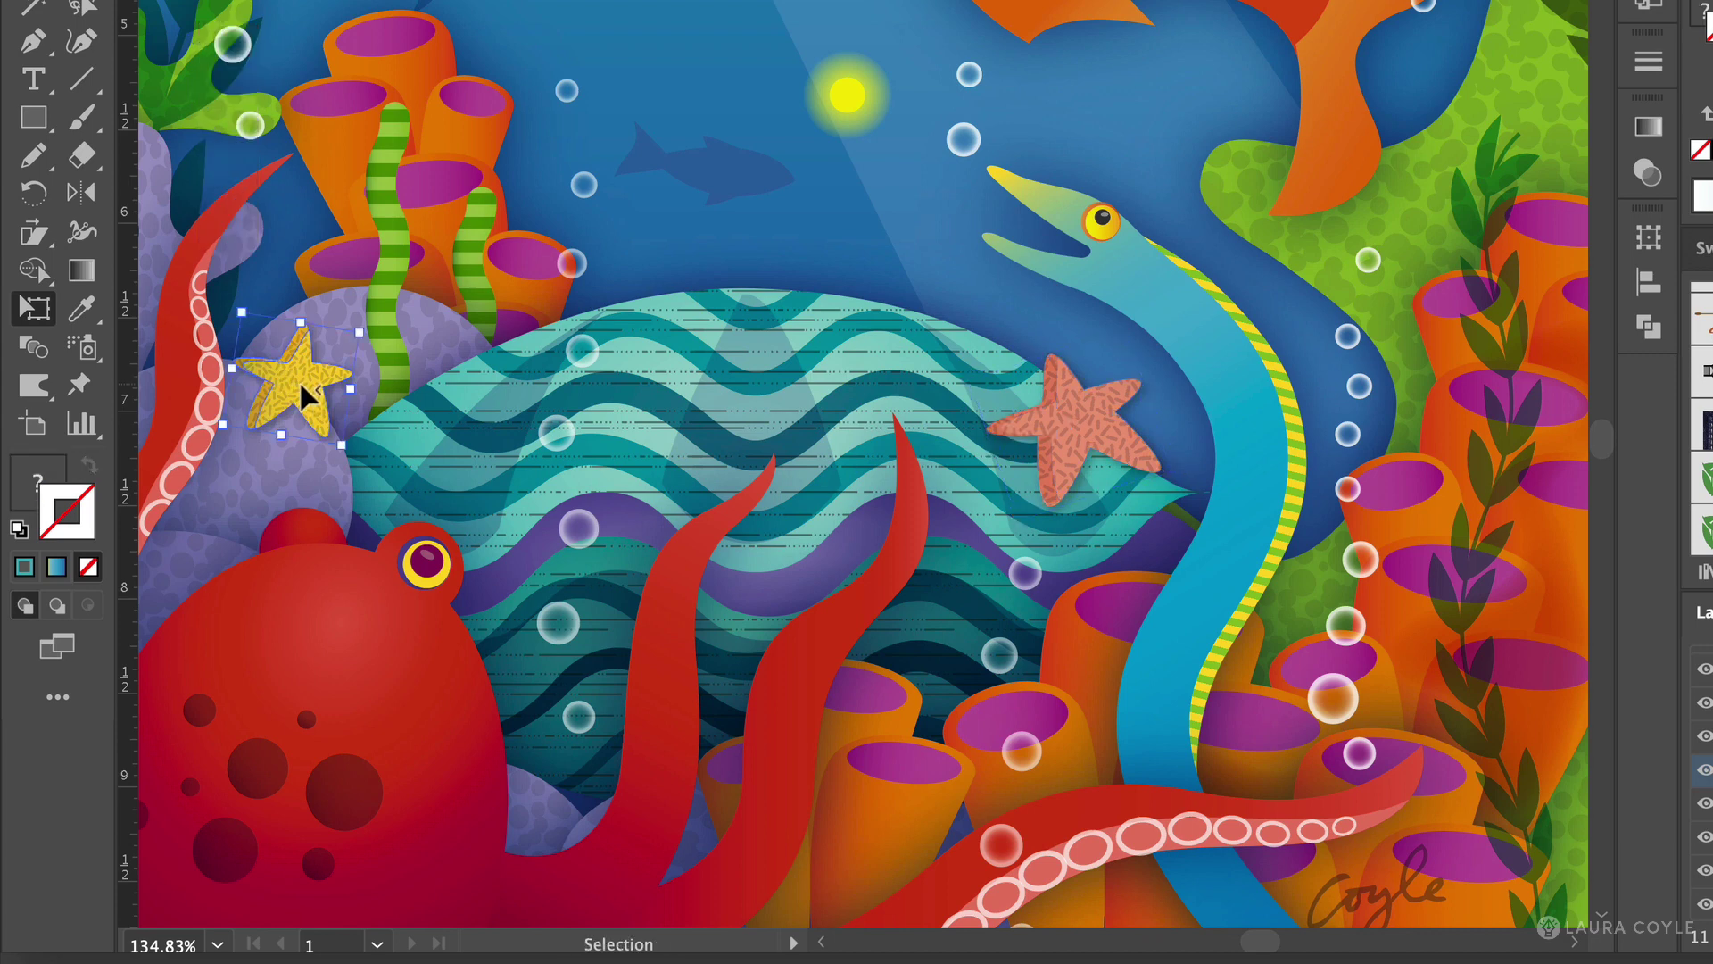
pyautogui.press('e')
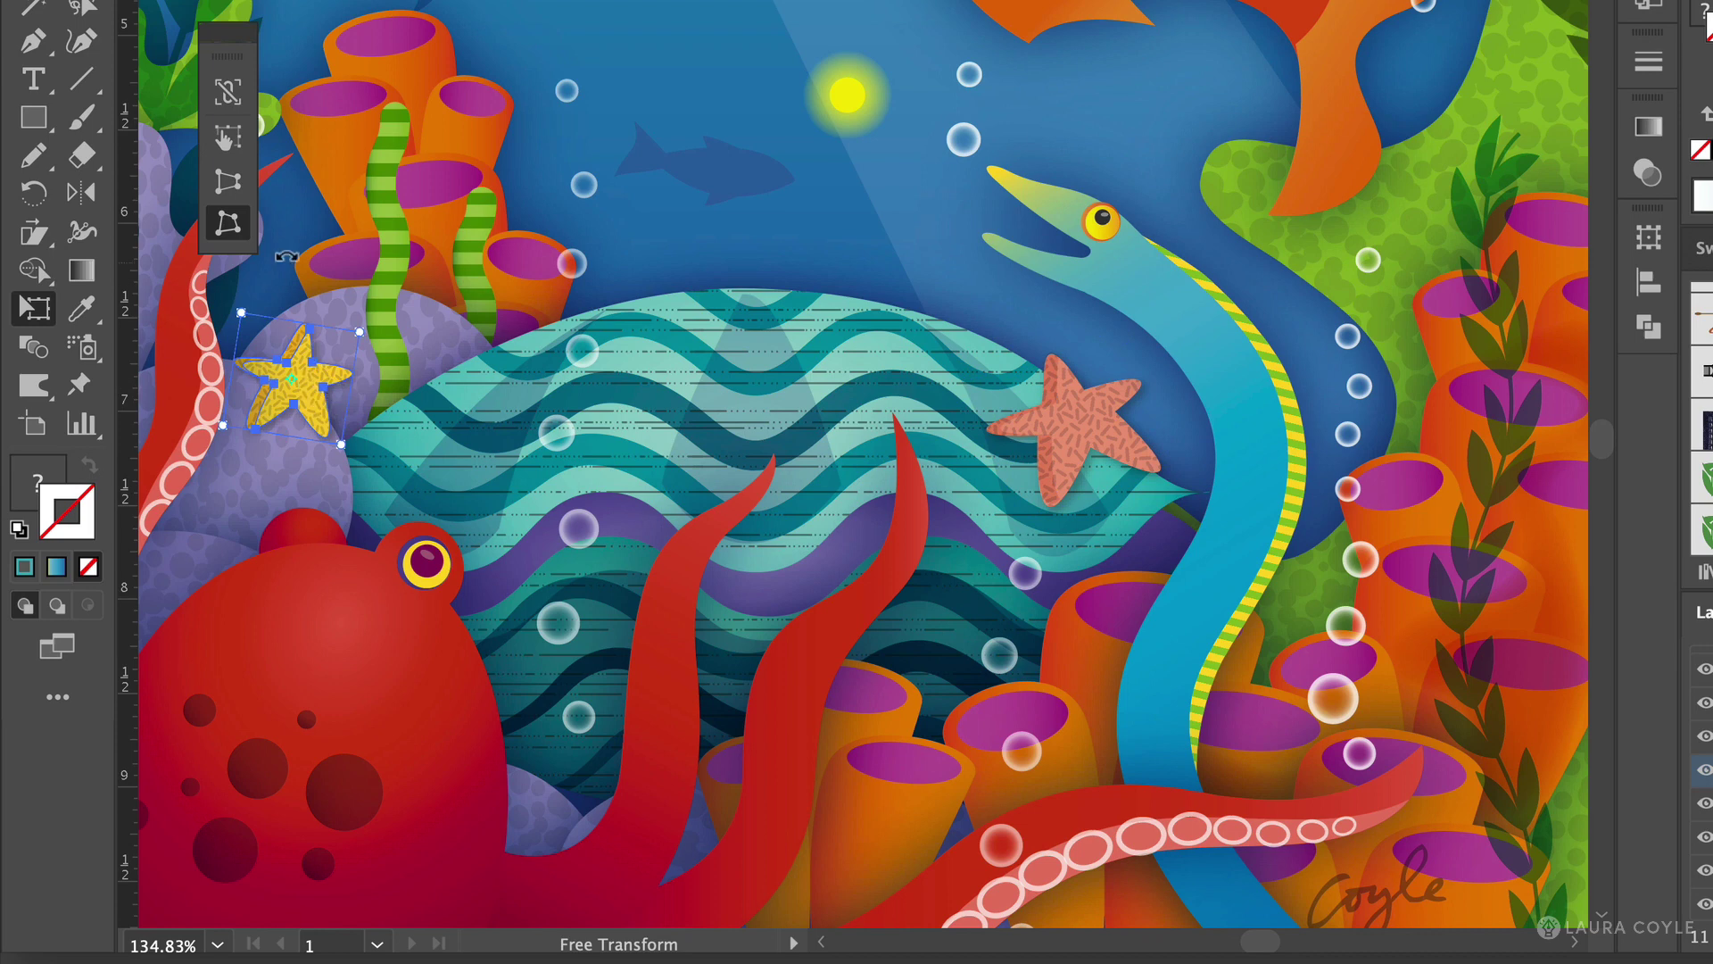
pyautogui.click(227, 226)
pyautogui.moveTo(241, 314); pyautogui.dragTo(255, 312)
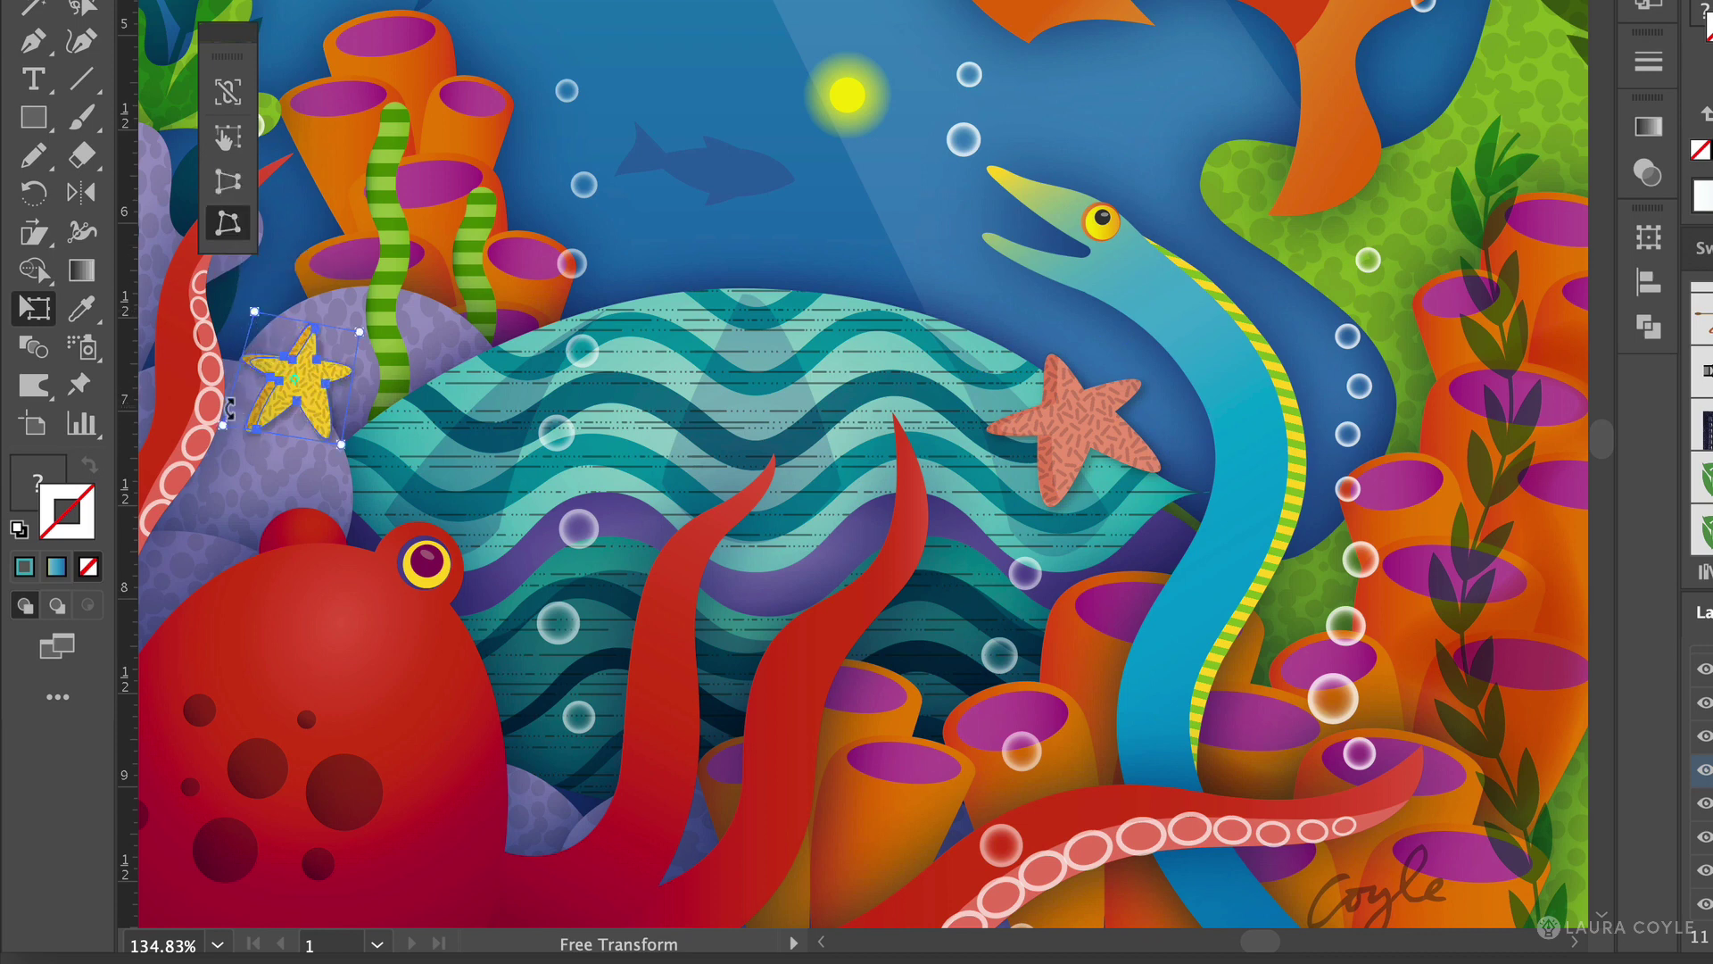
pyautogui.moveTo(223, 426); pyautogui.dragTo(210, 406)
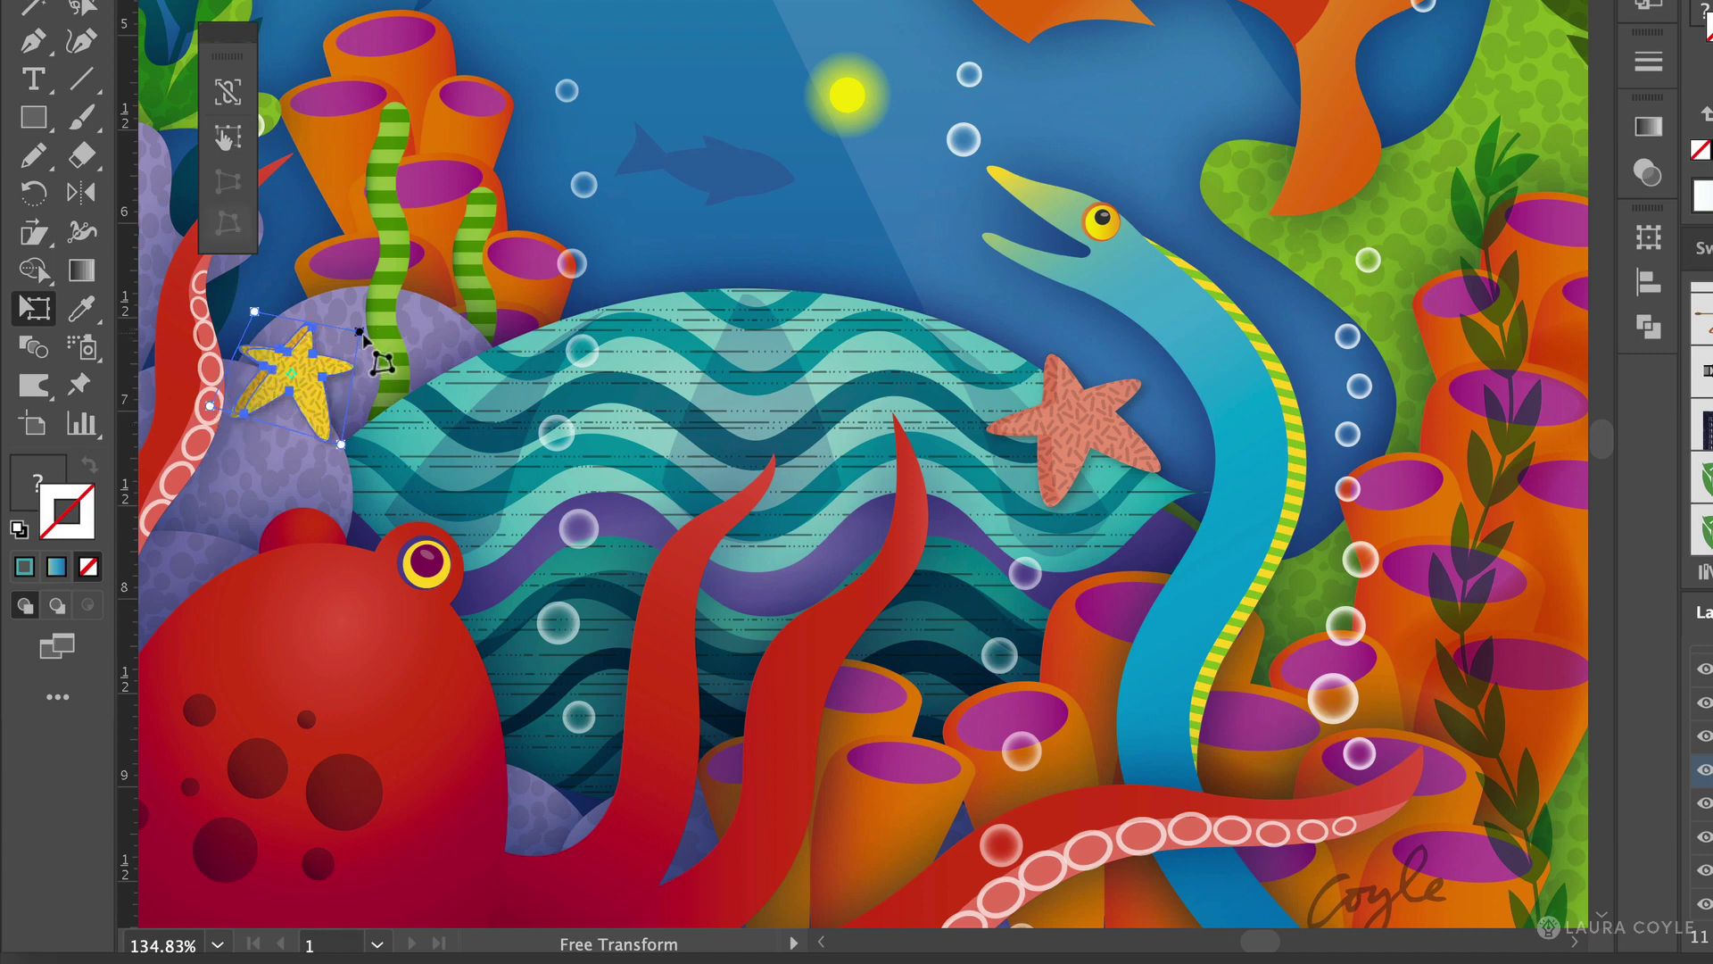
pyautogui.moveTo(361, 333); pyautogui.dragTo(366, 339)
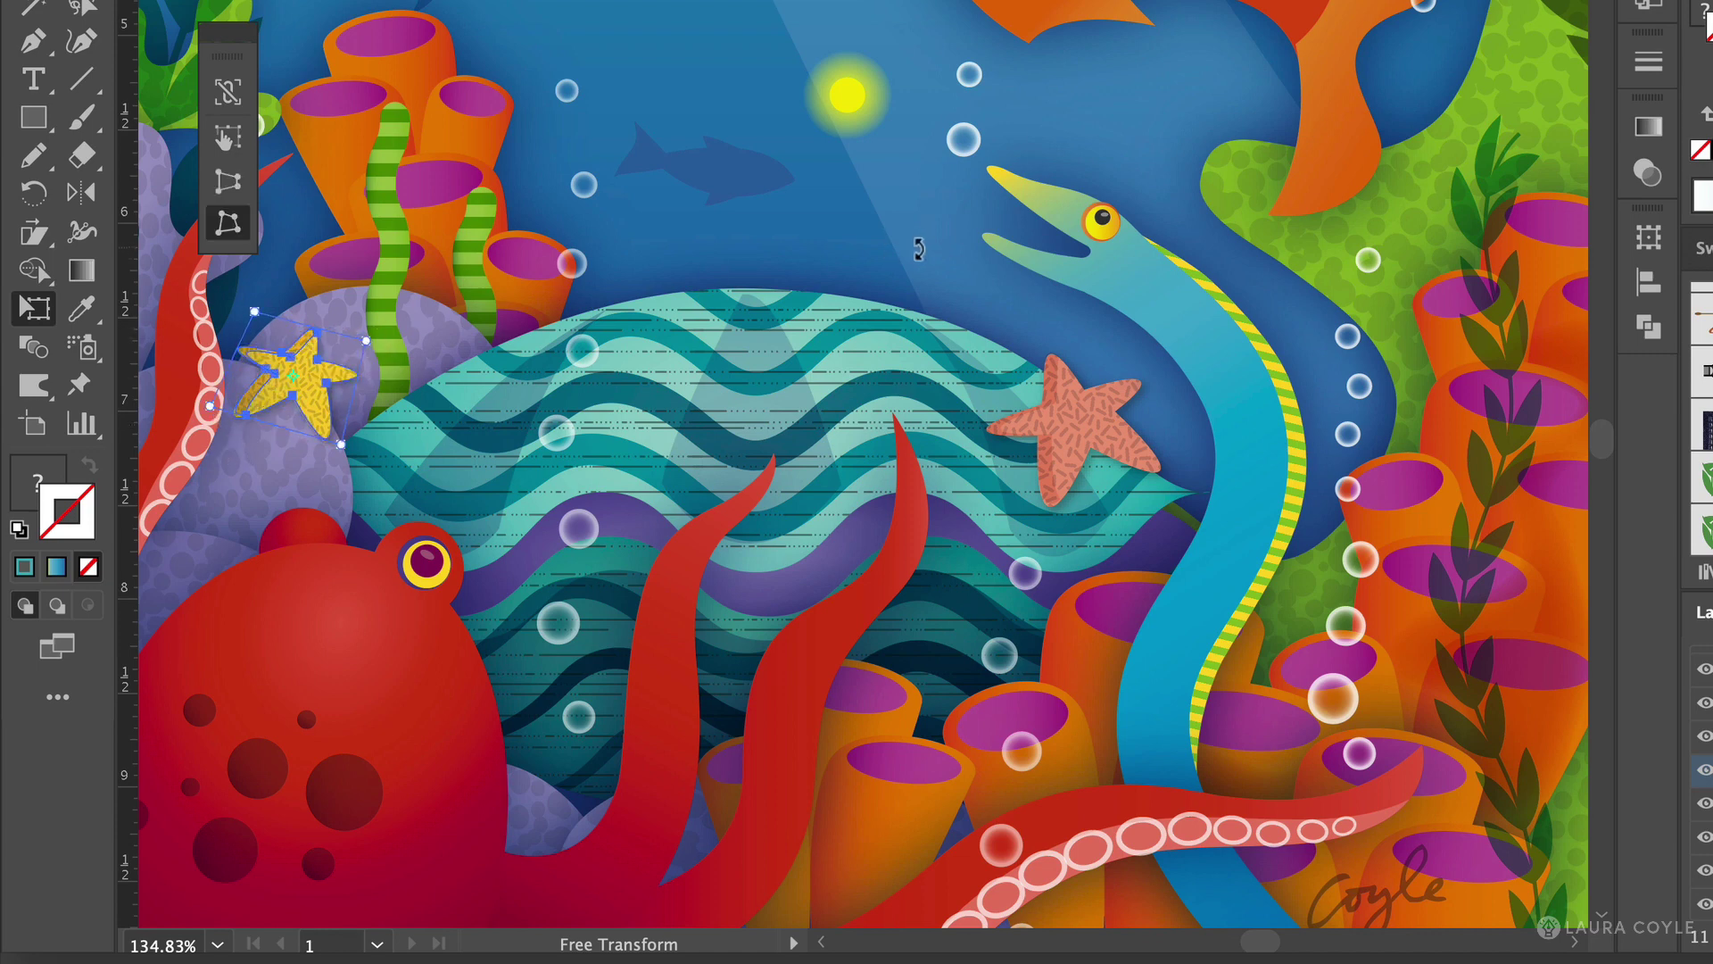
pyautogui.press('ctrl')
pyautogui.press('v')
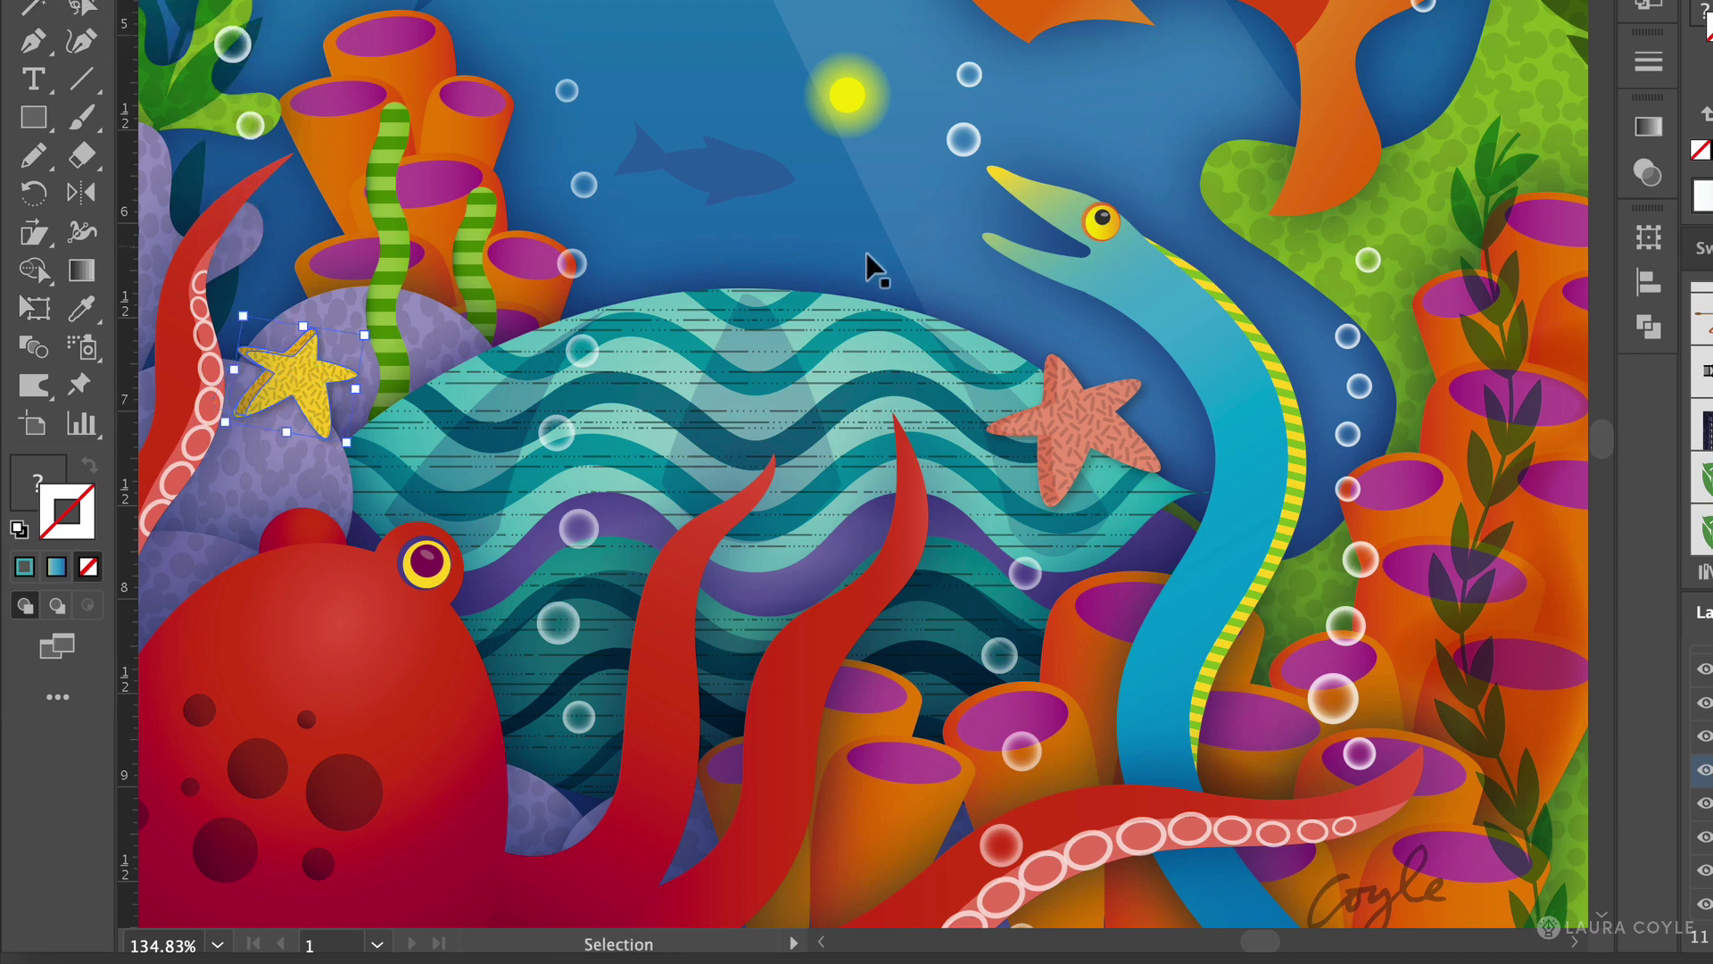
pyautogui.click(817, 243)
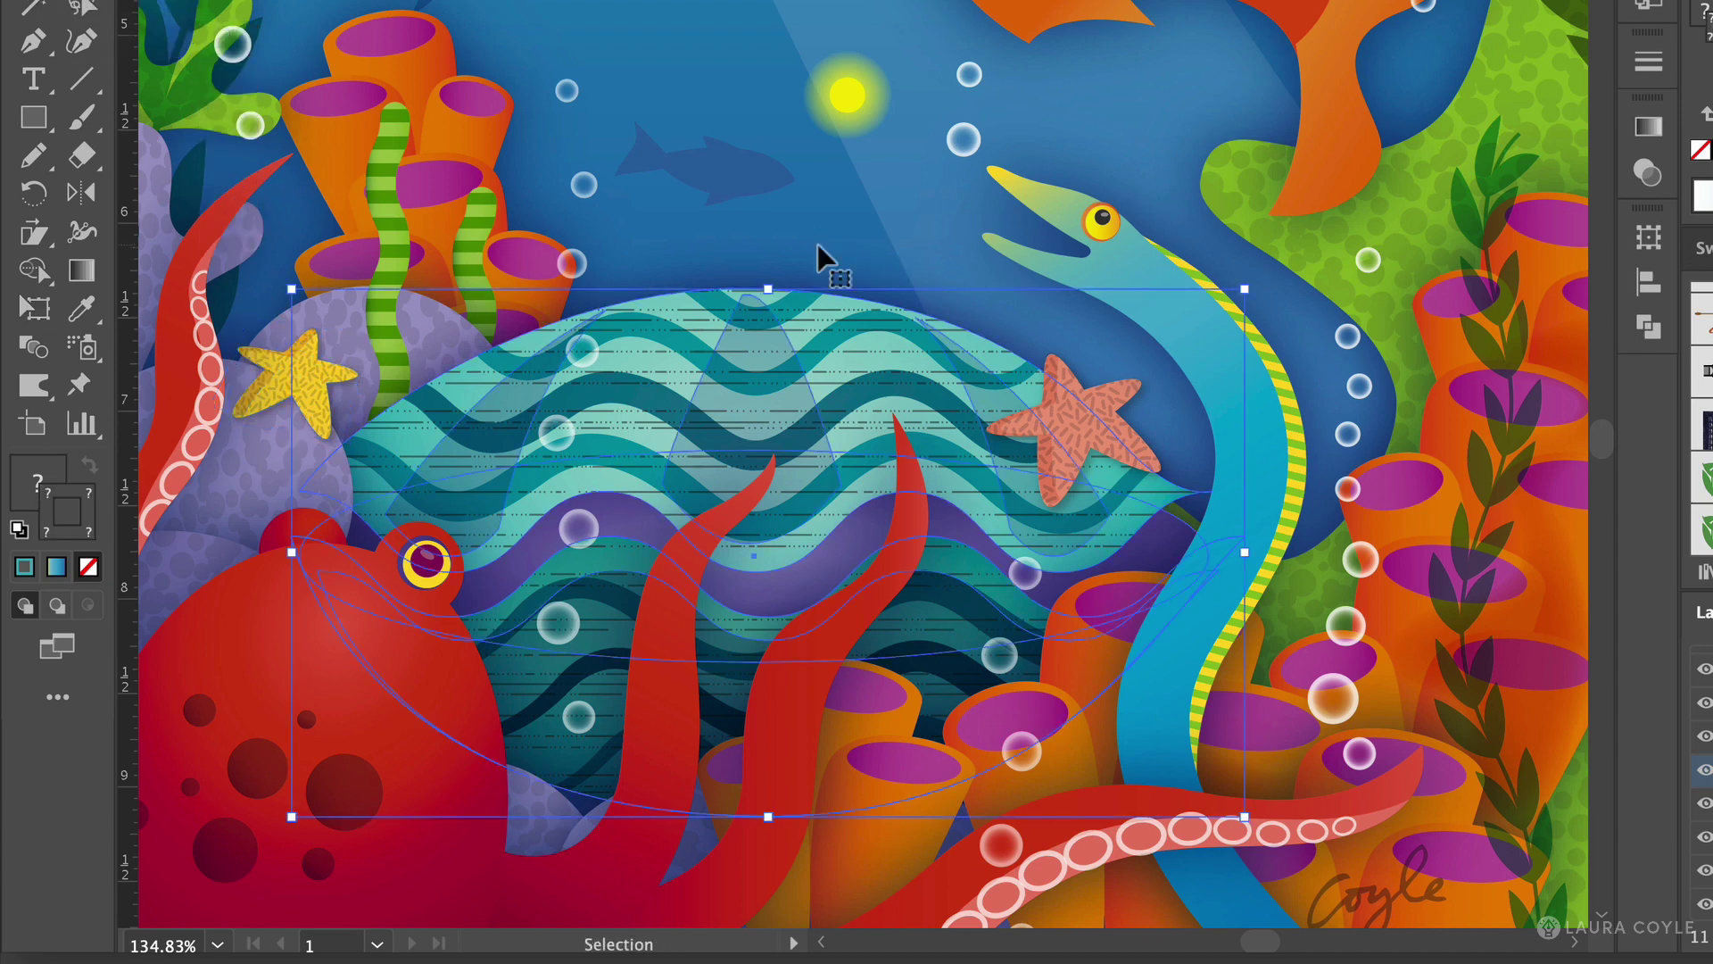
pyautogui.click(693, 61)
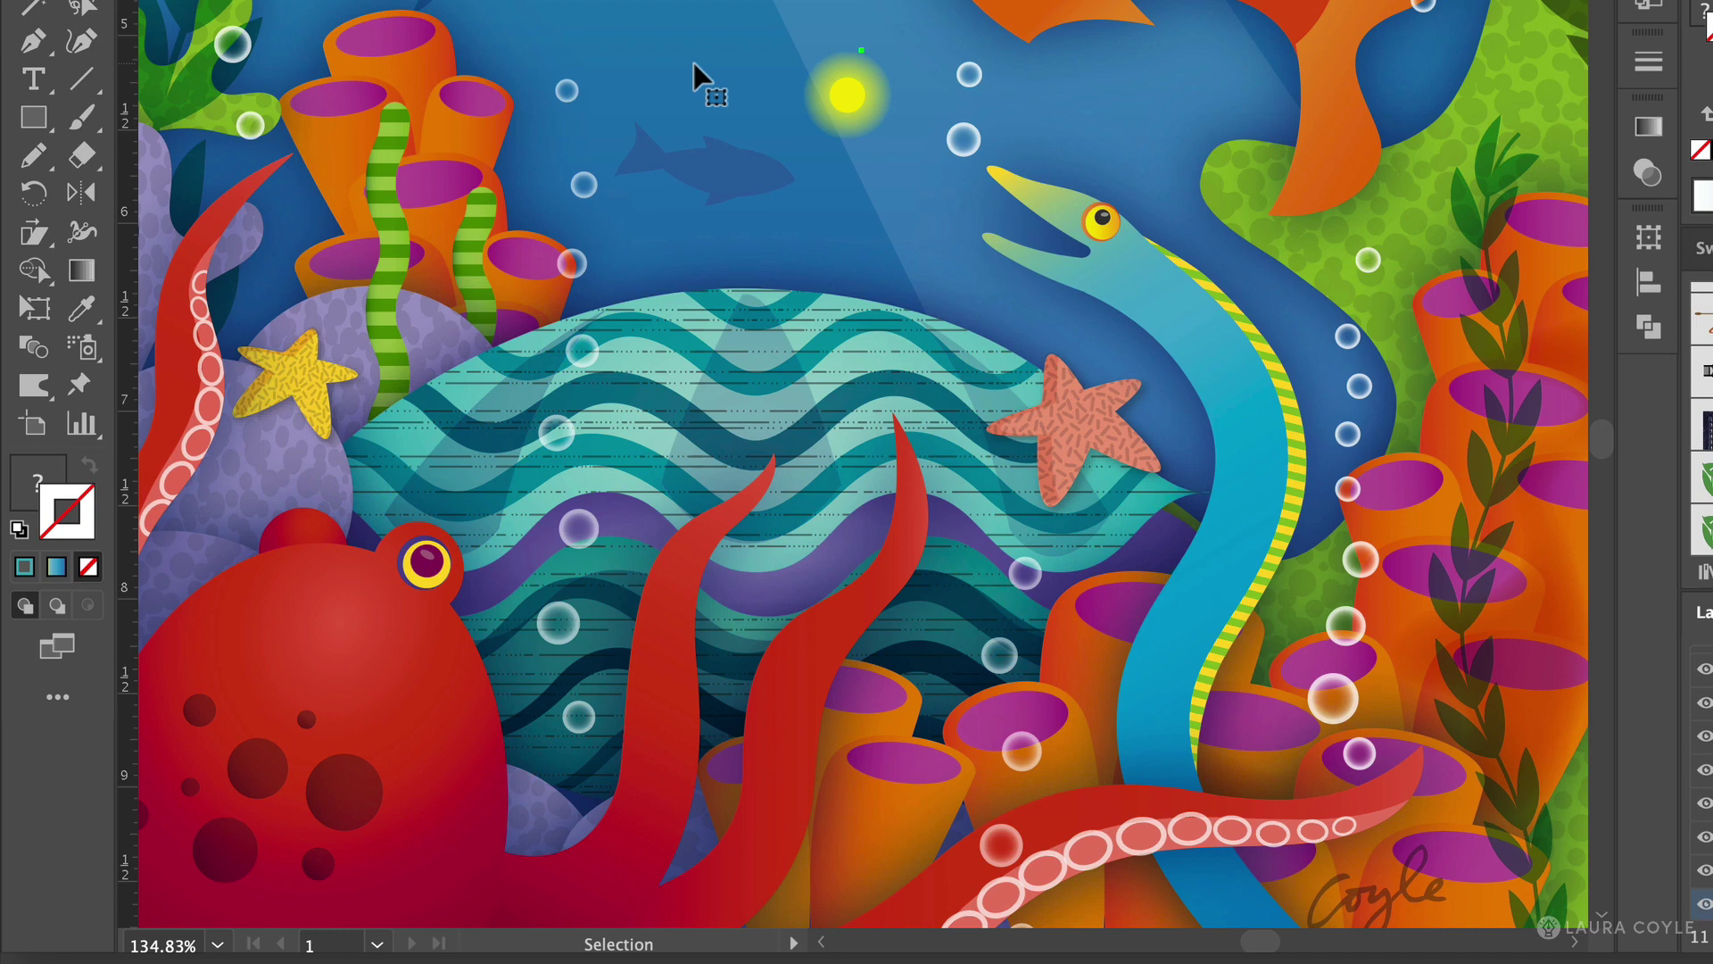